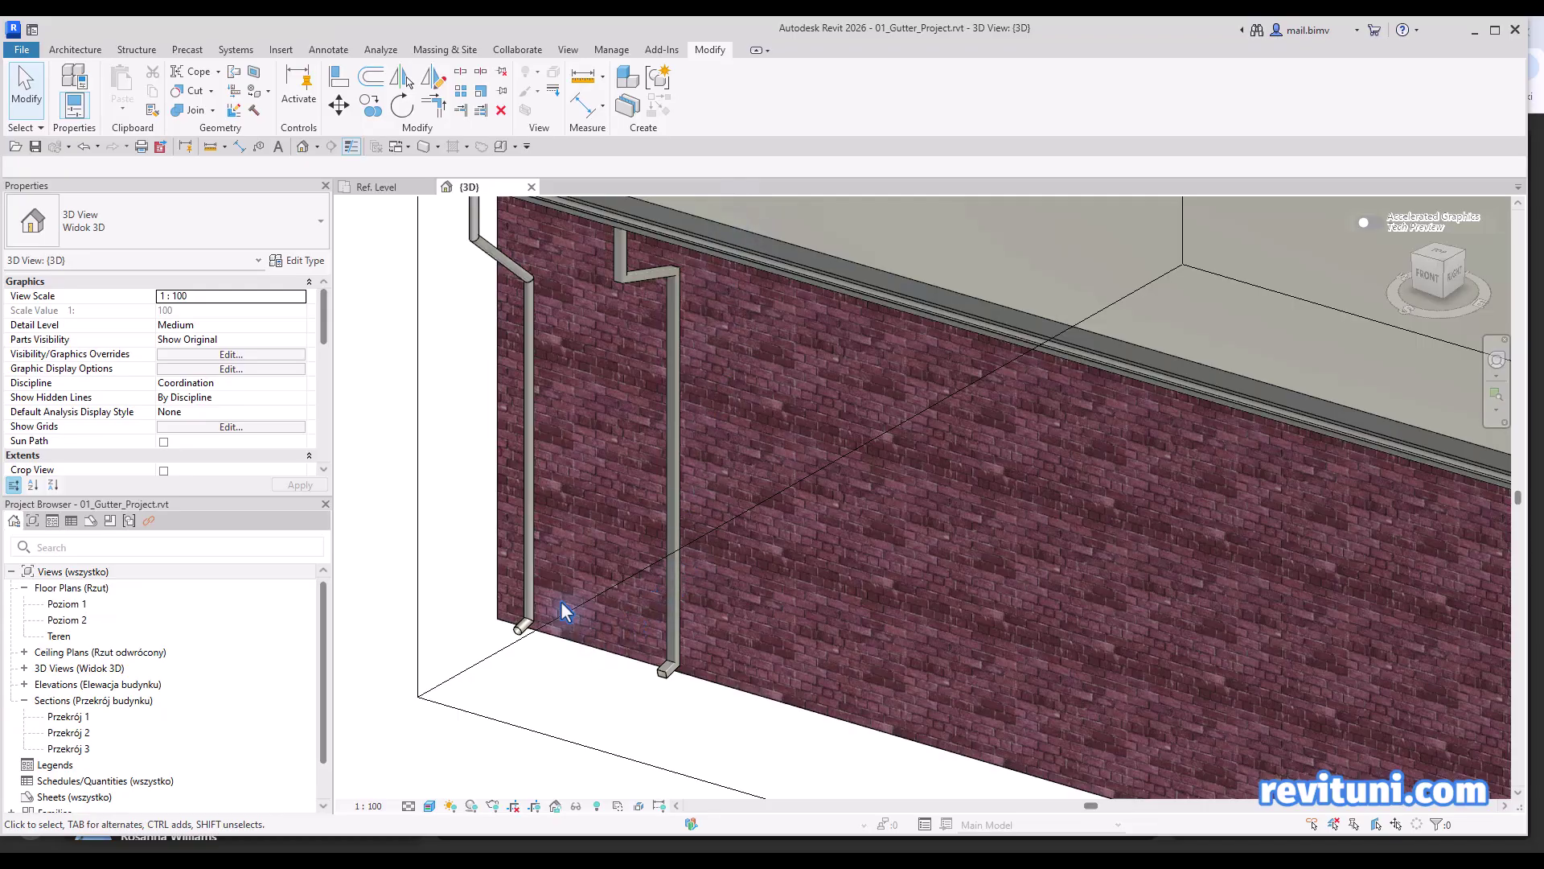
- In section Przekrój 1, drag the downspout's shape handles to bottom offset 200.1 and top offset 79.1
middle_drag(538, 591, 545, 552)
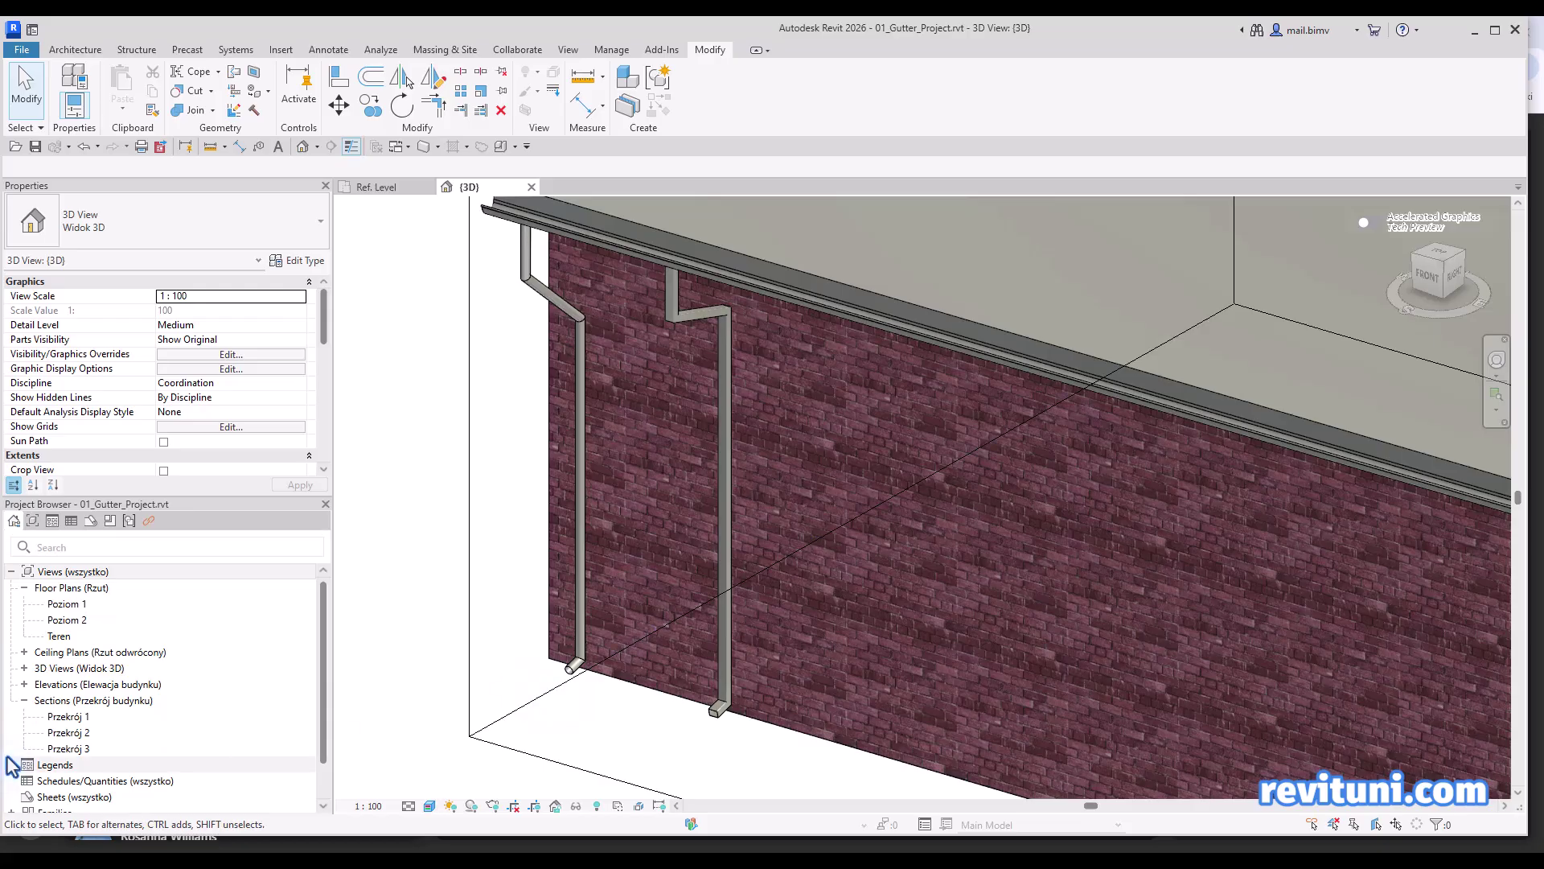
double_click(71, 716)
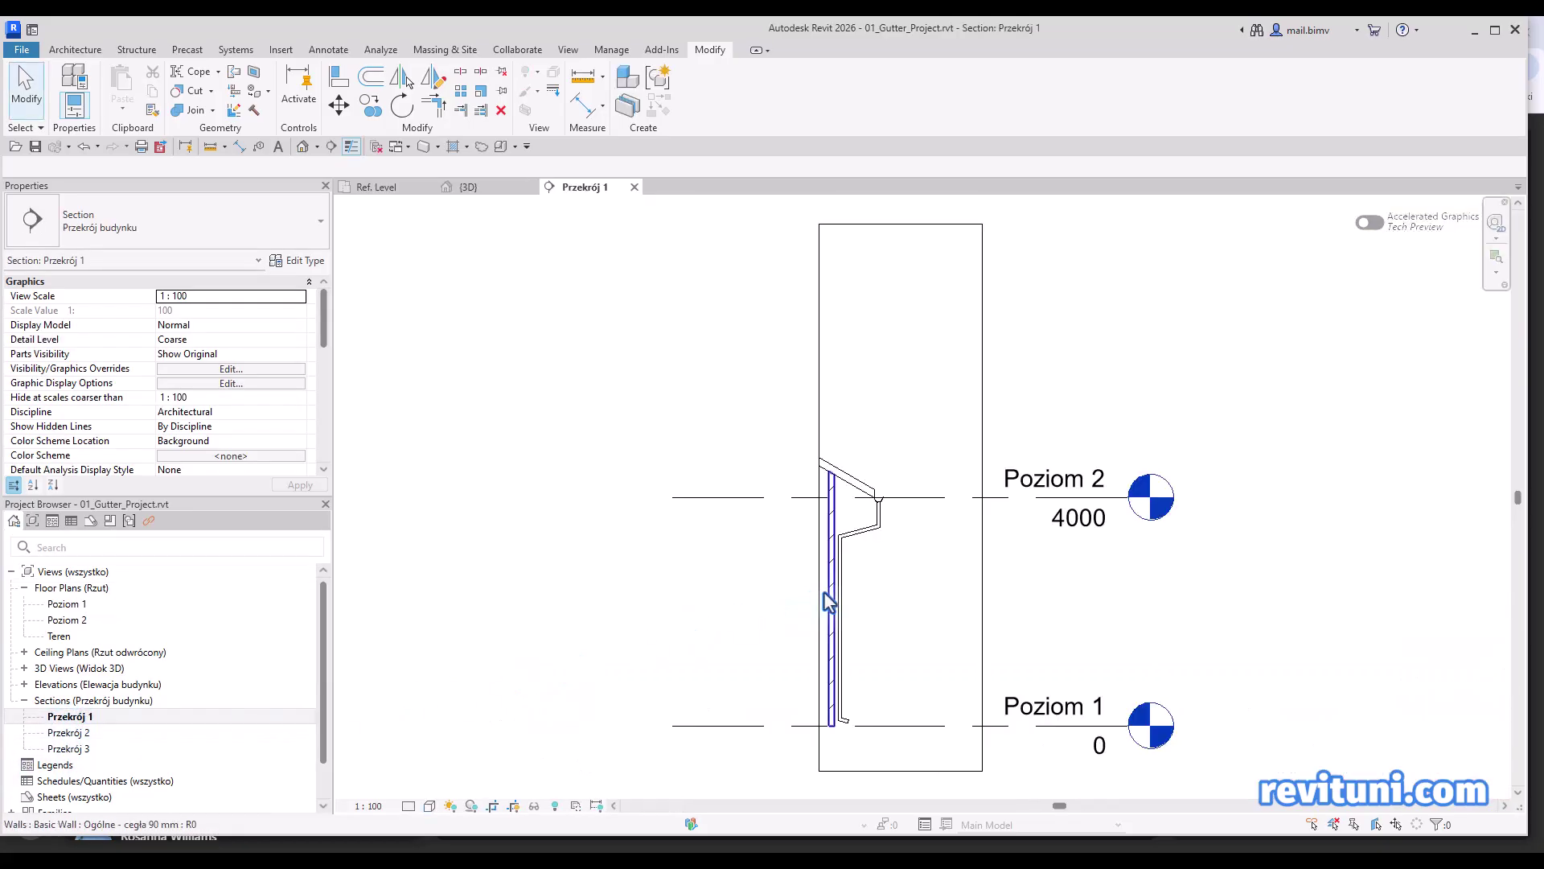
click(835, 587)
scroll(840, 708, up, 3)
scroll(837, 702, up, 2)
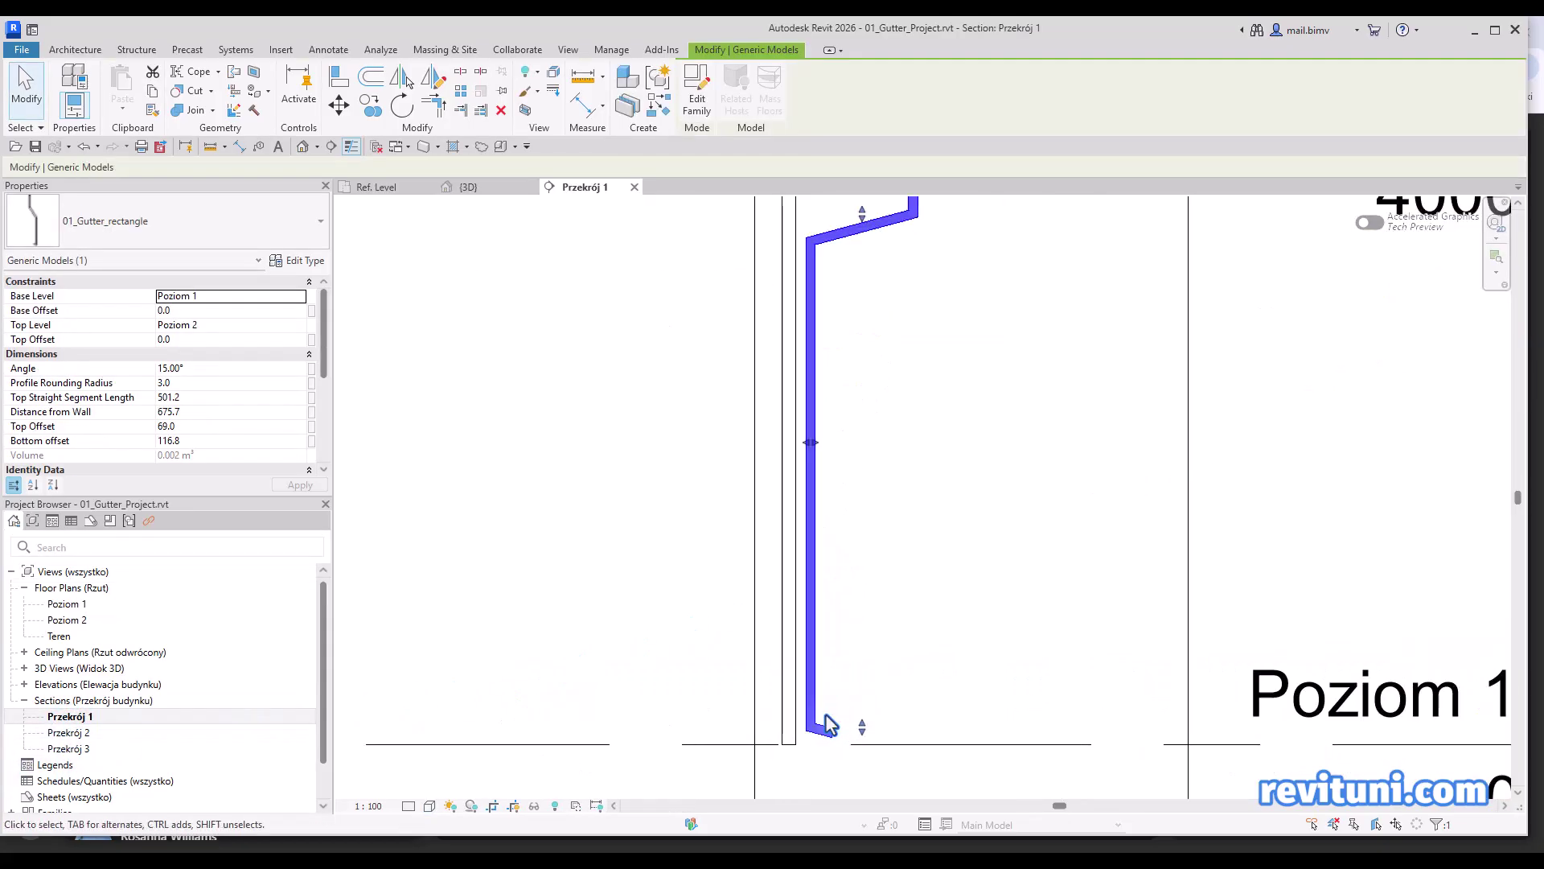
drag(862, 730, 863, 716)
middle_drag(907, 343, 941, 437)
drag(873, 314, 885, 377)
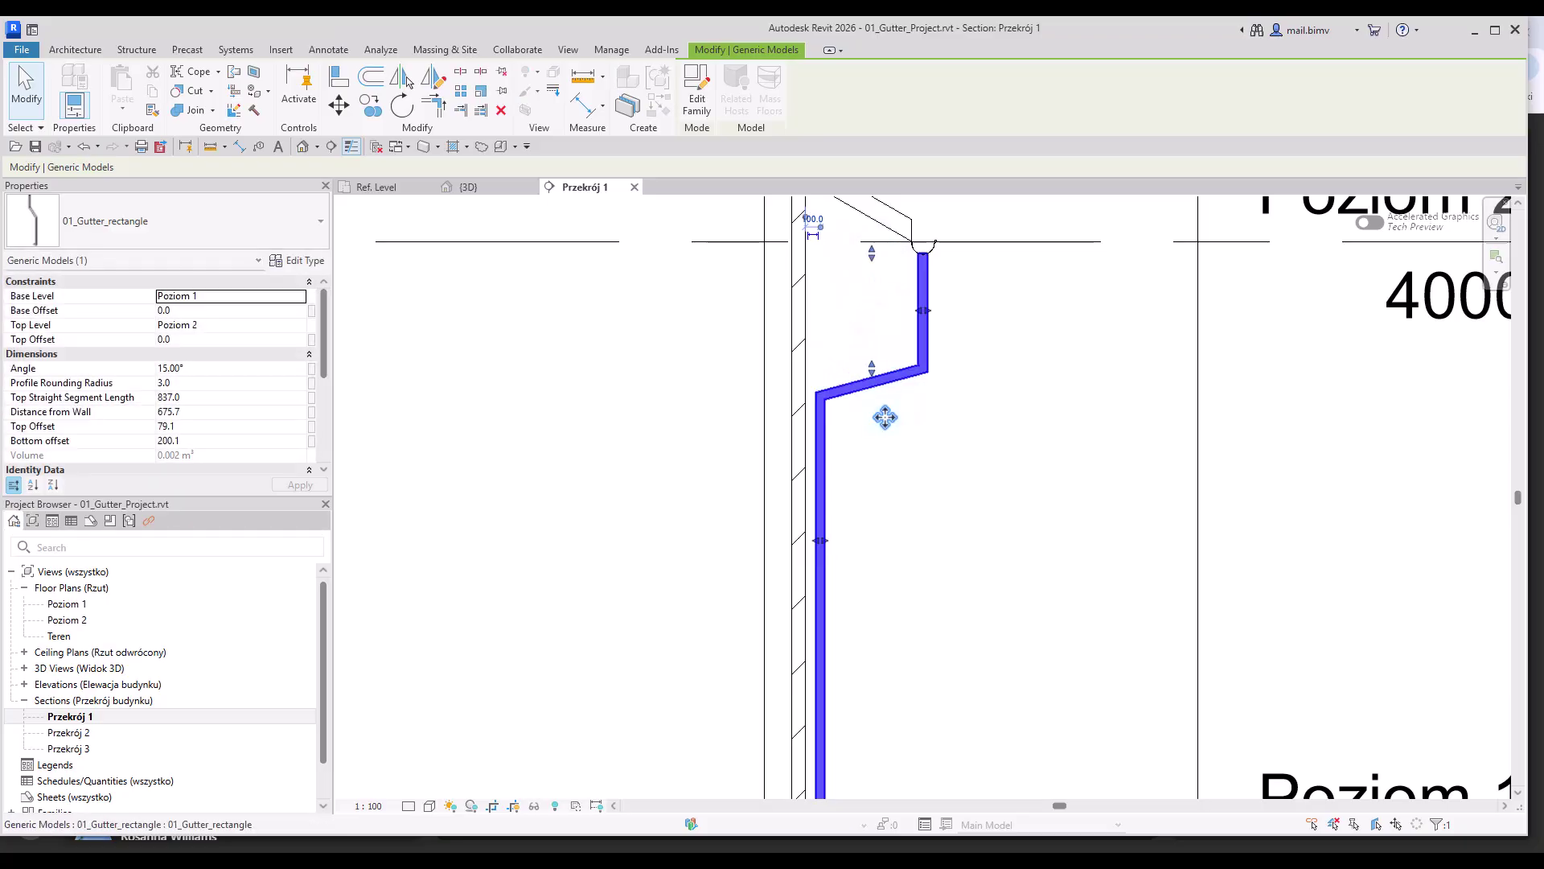
- Set the downspout's Angle to 30° and nudge its vertical segment
click(201, 369)
text(30)
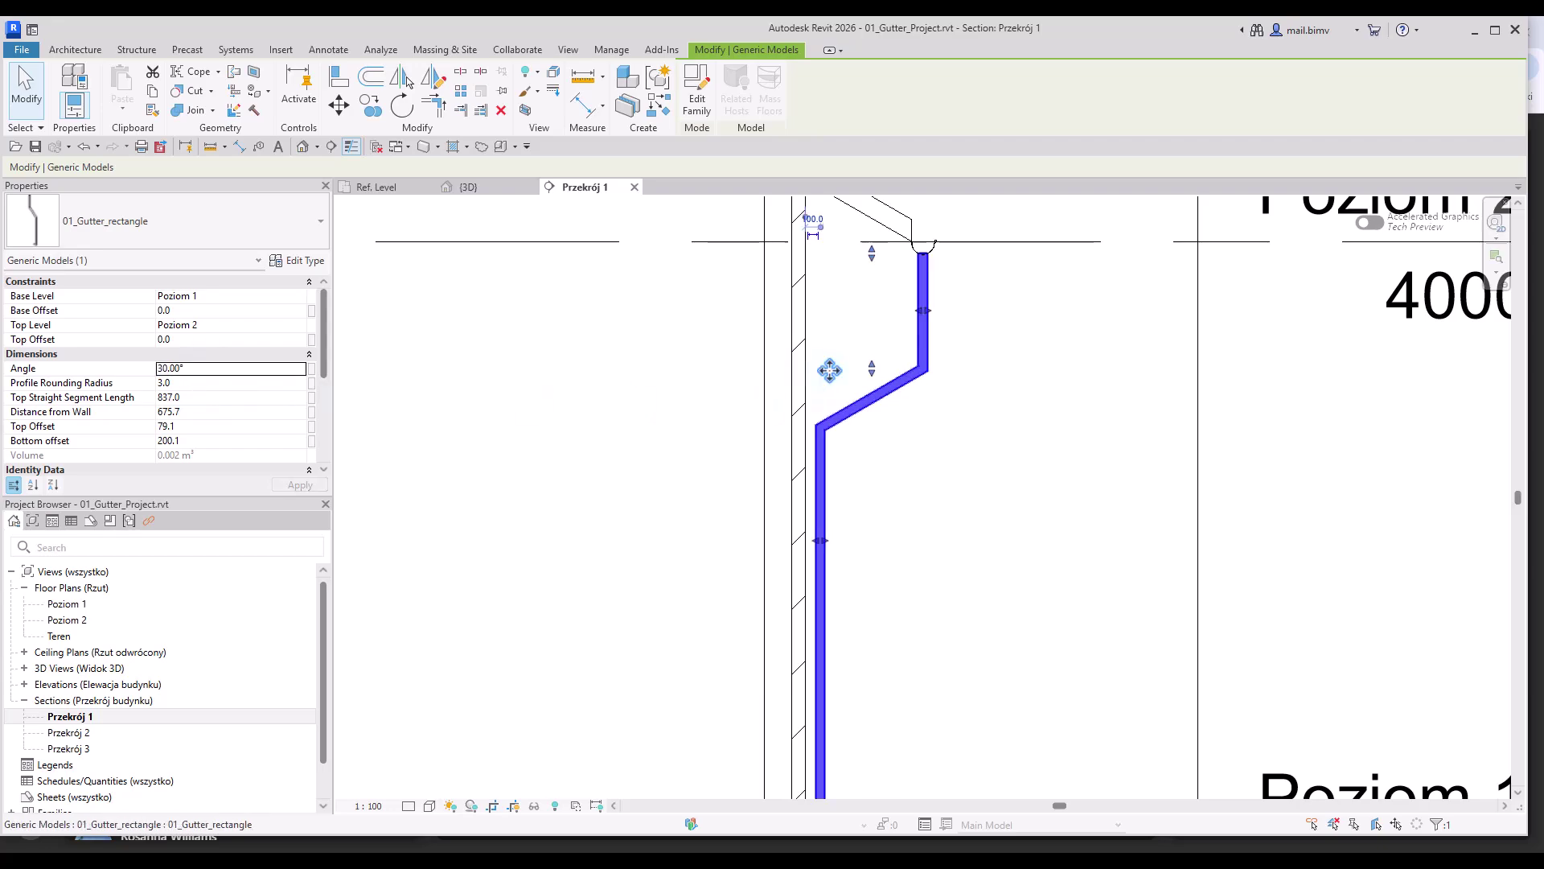
mouse_move(823, 542)
mouse_down()
mouse_move(846, 550)
mouse_move(824, 544)
mouse_up()
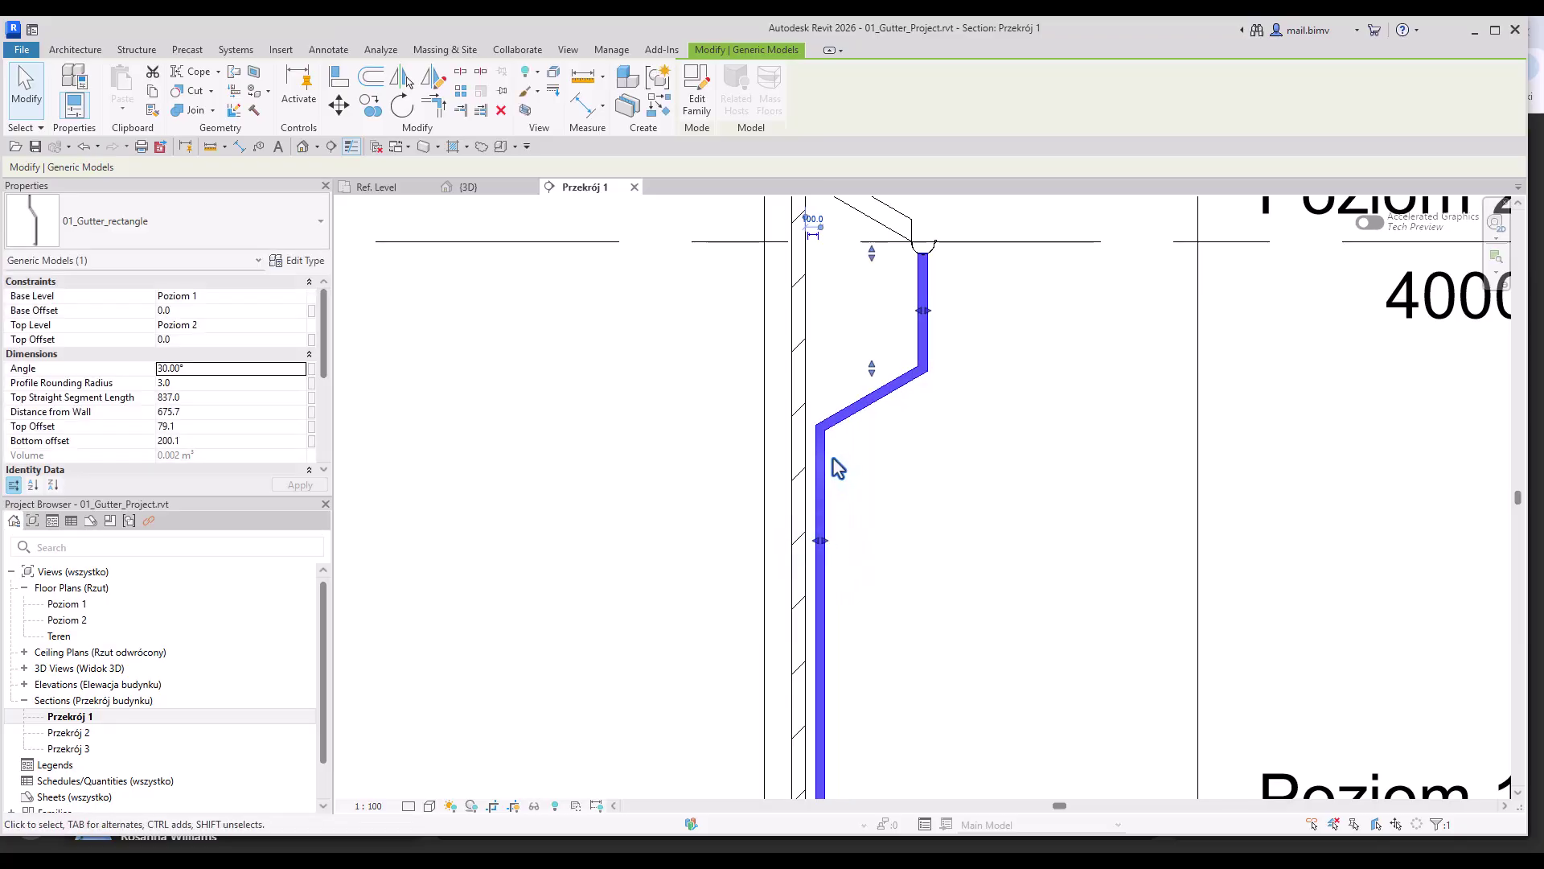
scroll(837, 474, down, 1)
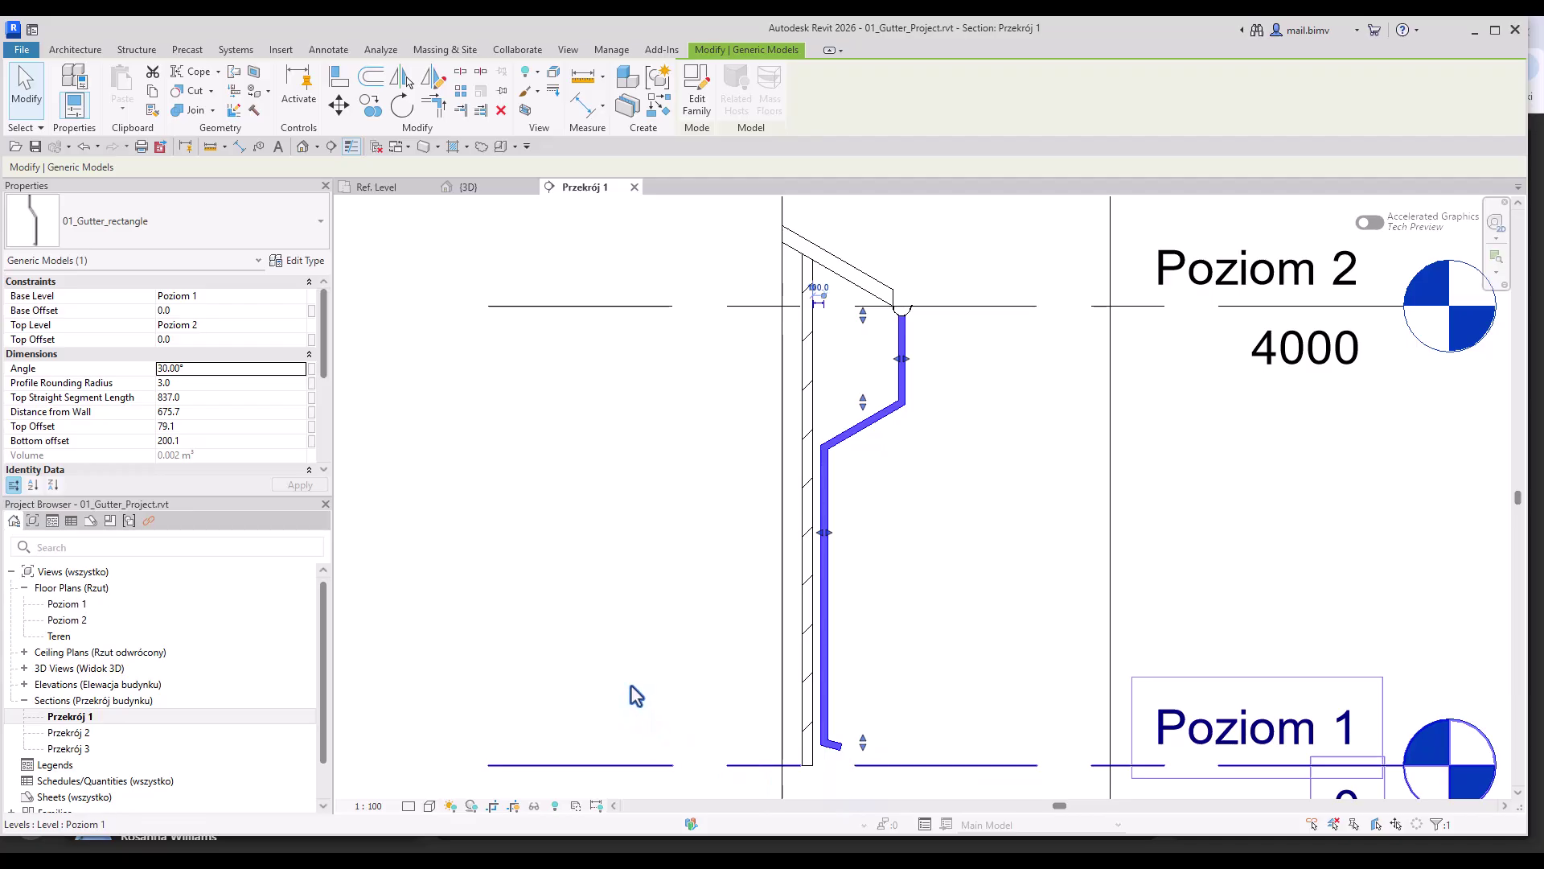
- Create a new family from Metric Generic Model two level based.rft and show its Front elevation
click(19, 51)
mouse_move(56, 111)
click(153, 167)
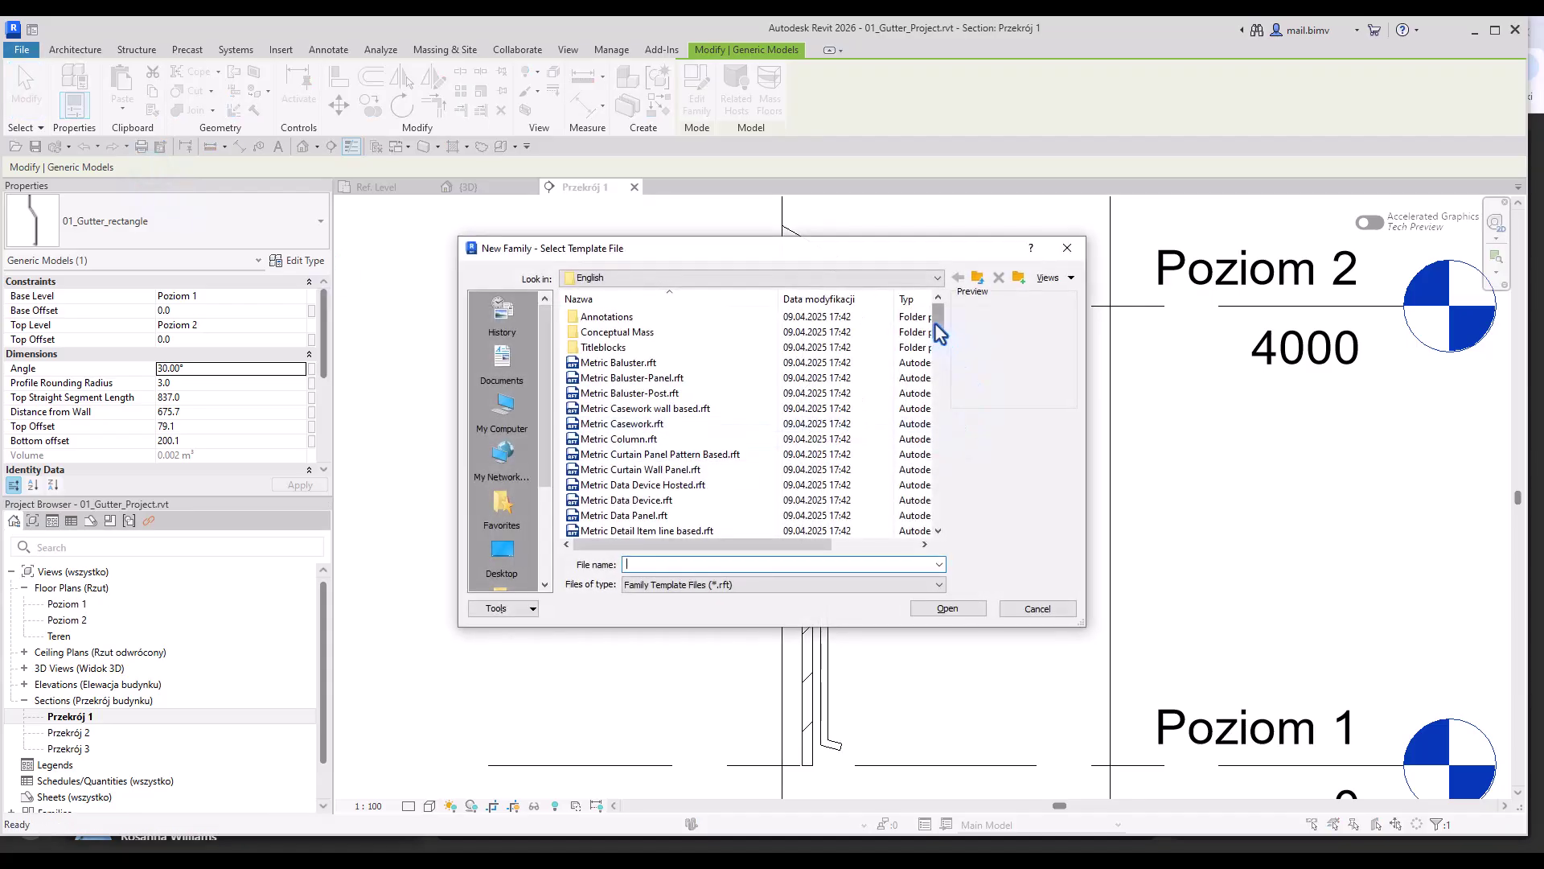
drag(940, 333, 940, 413)
click(708, 454)
click(964, 612)
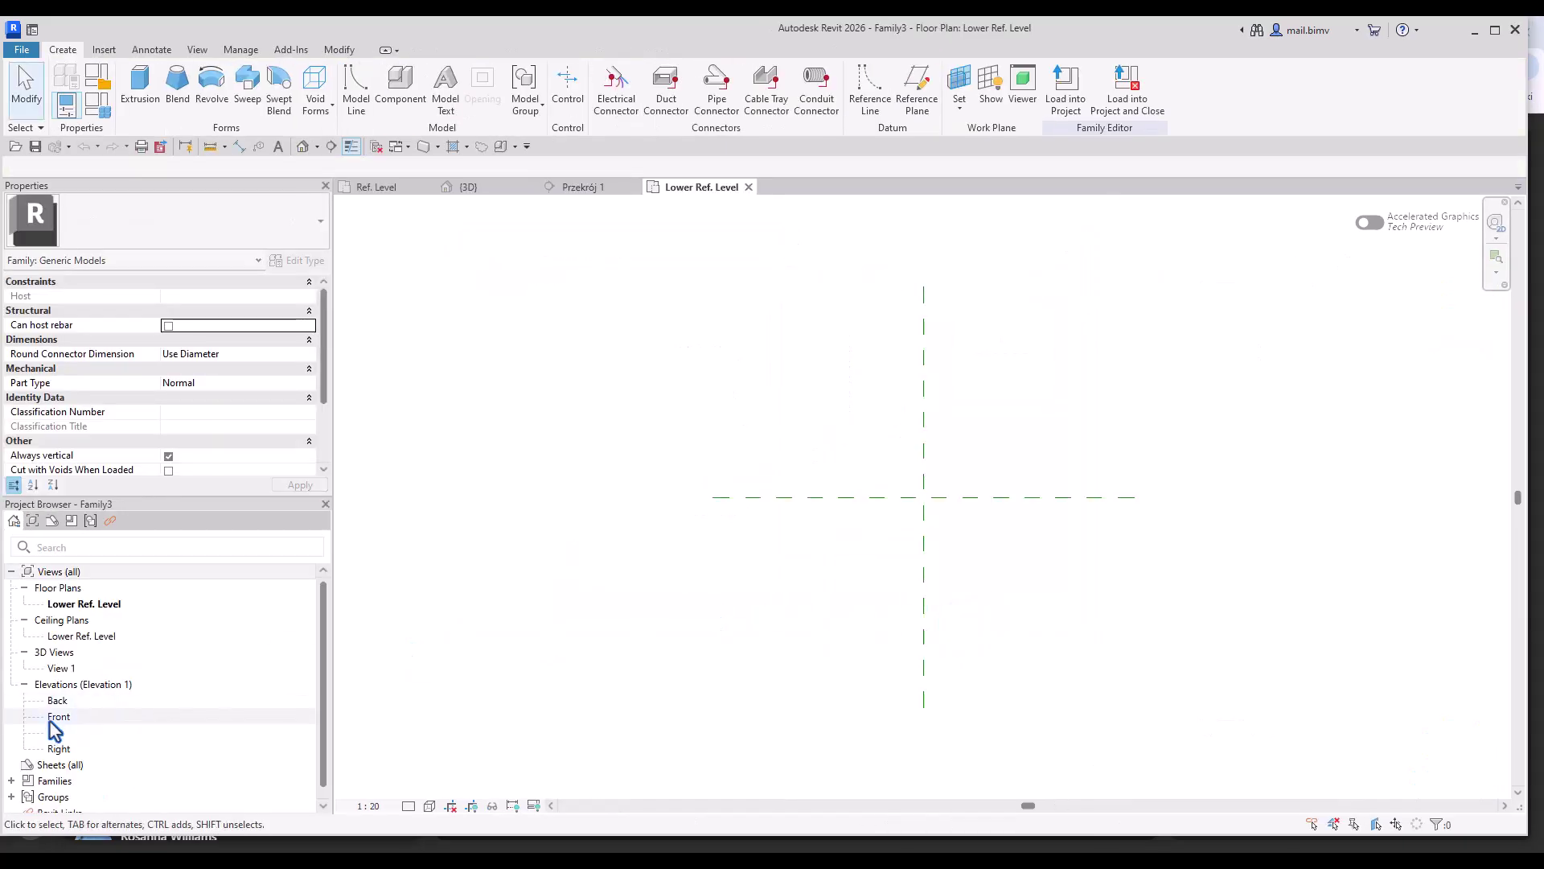
double_click(54, 717)
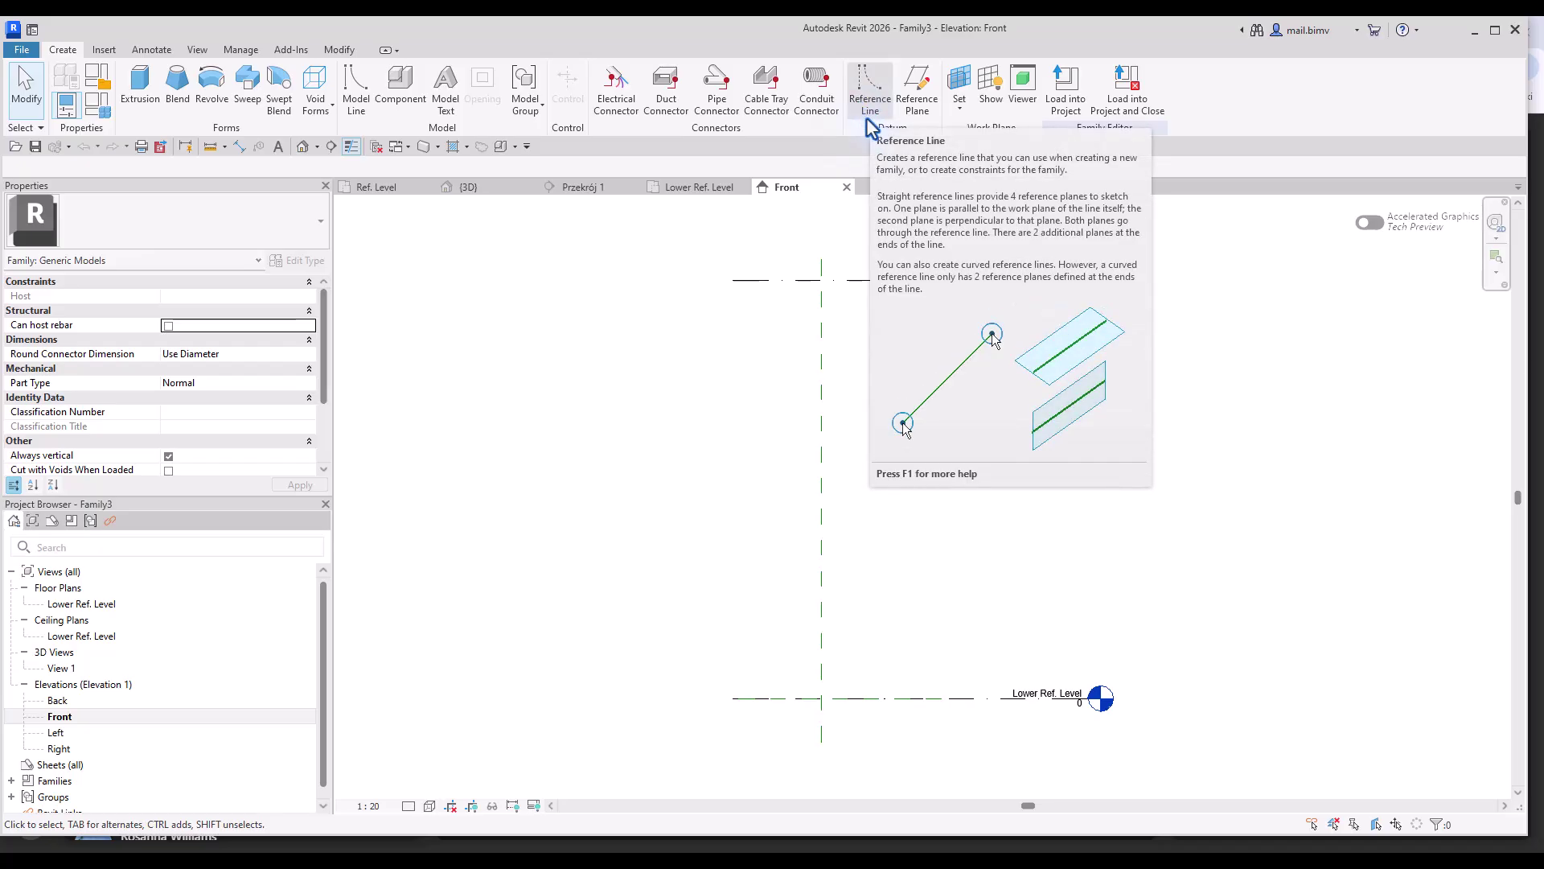
- In the Left elevation, draw a chained reference-line path: angled top, long vertical, short diagonal bottom
double_click(58, 732)
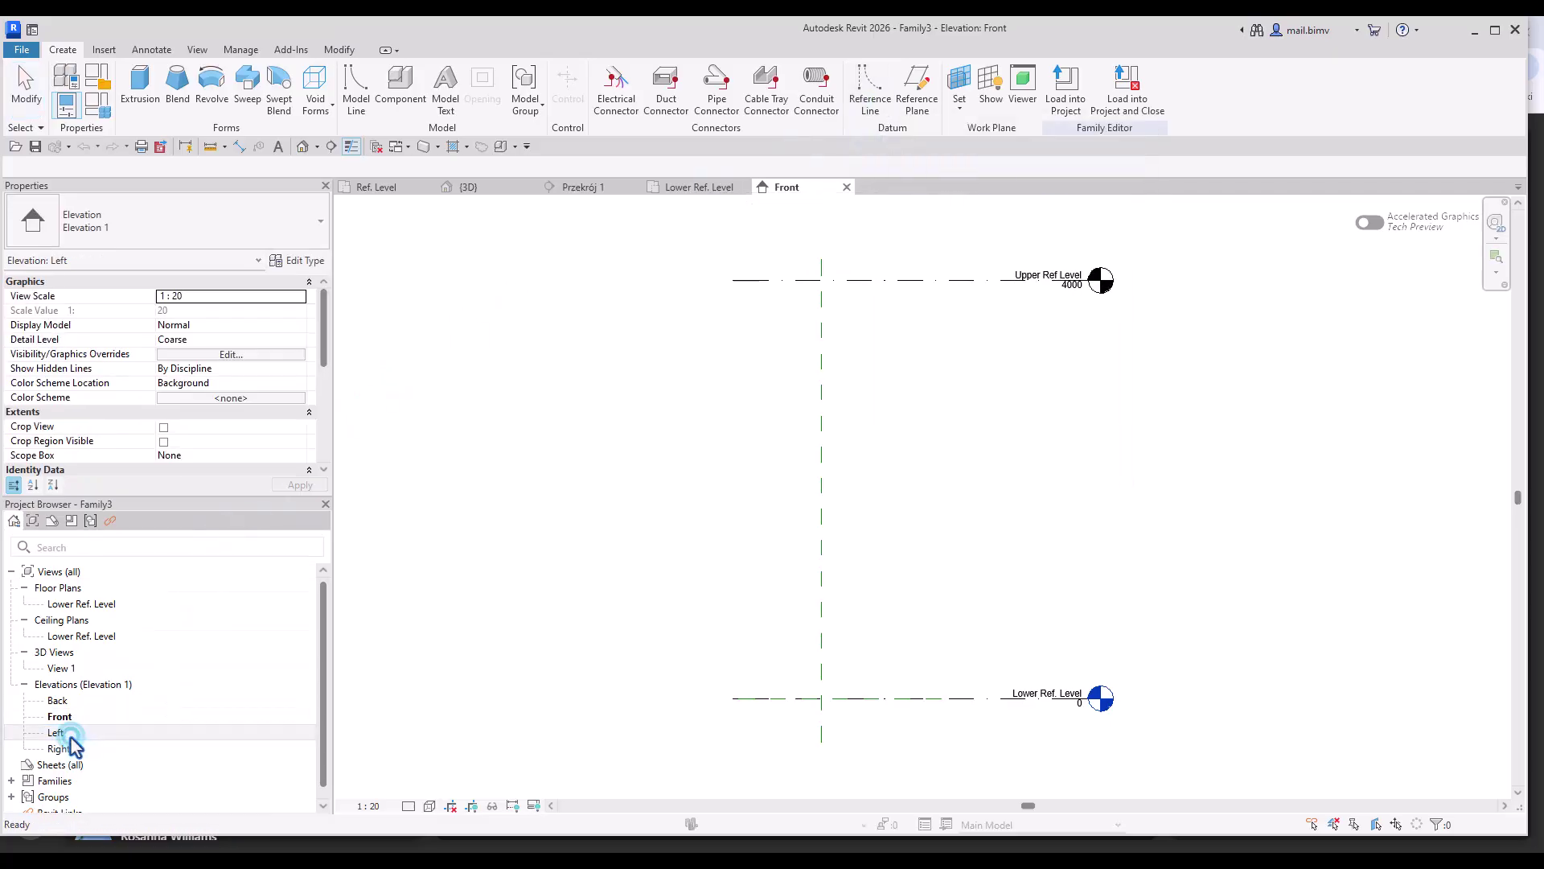
click(870, 93)
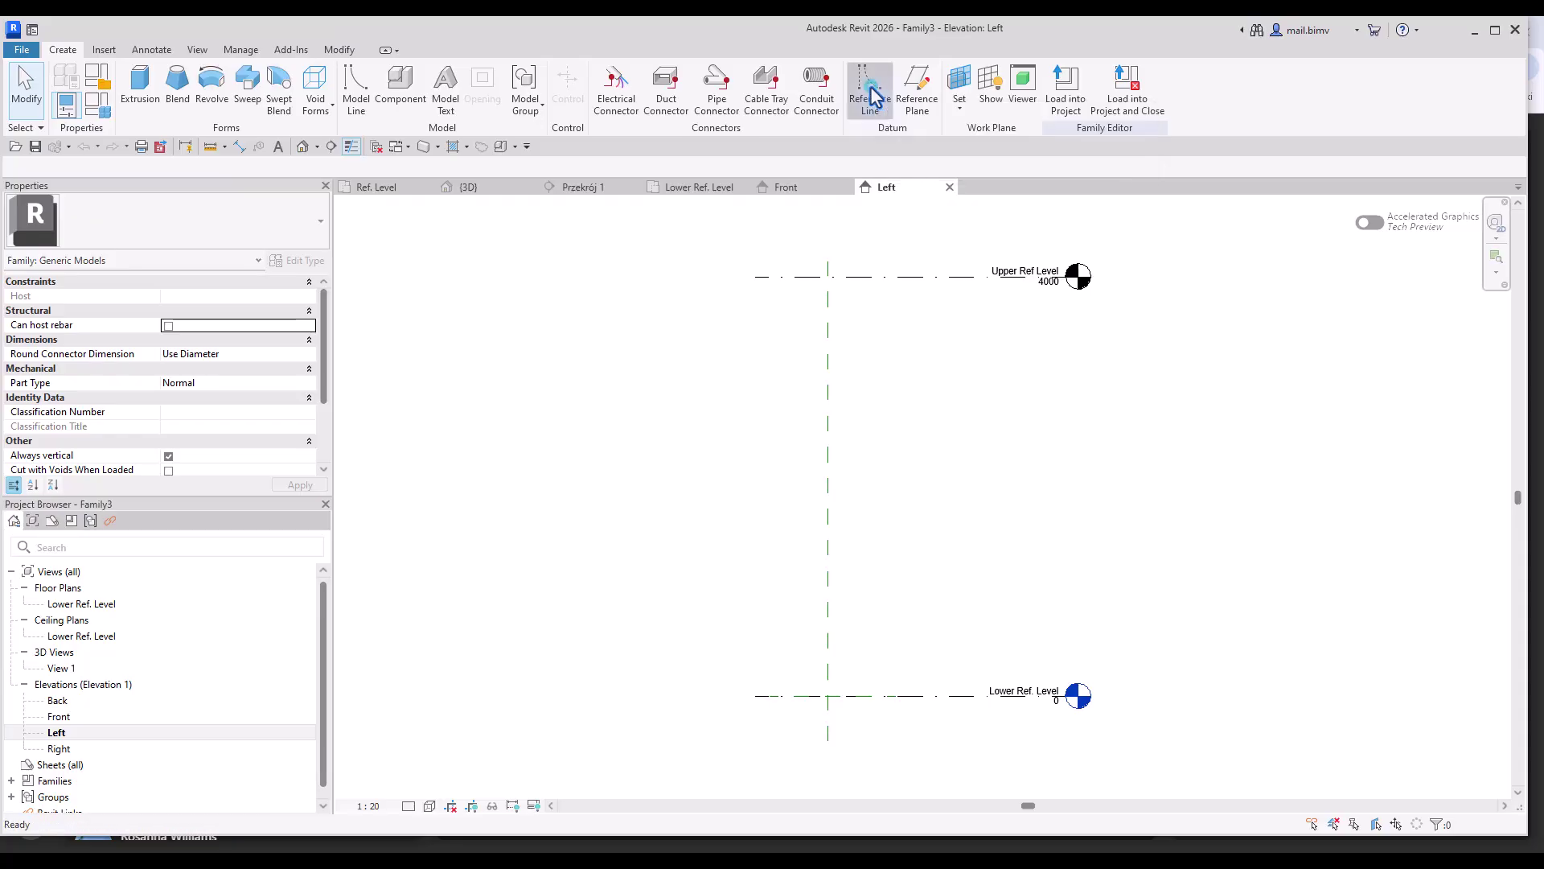
click(889, 316)
click(845, 358)
click(846, 668)
click(867, 690)
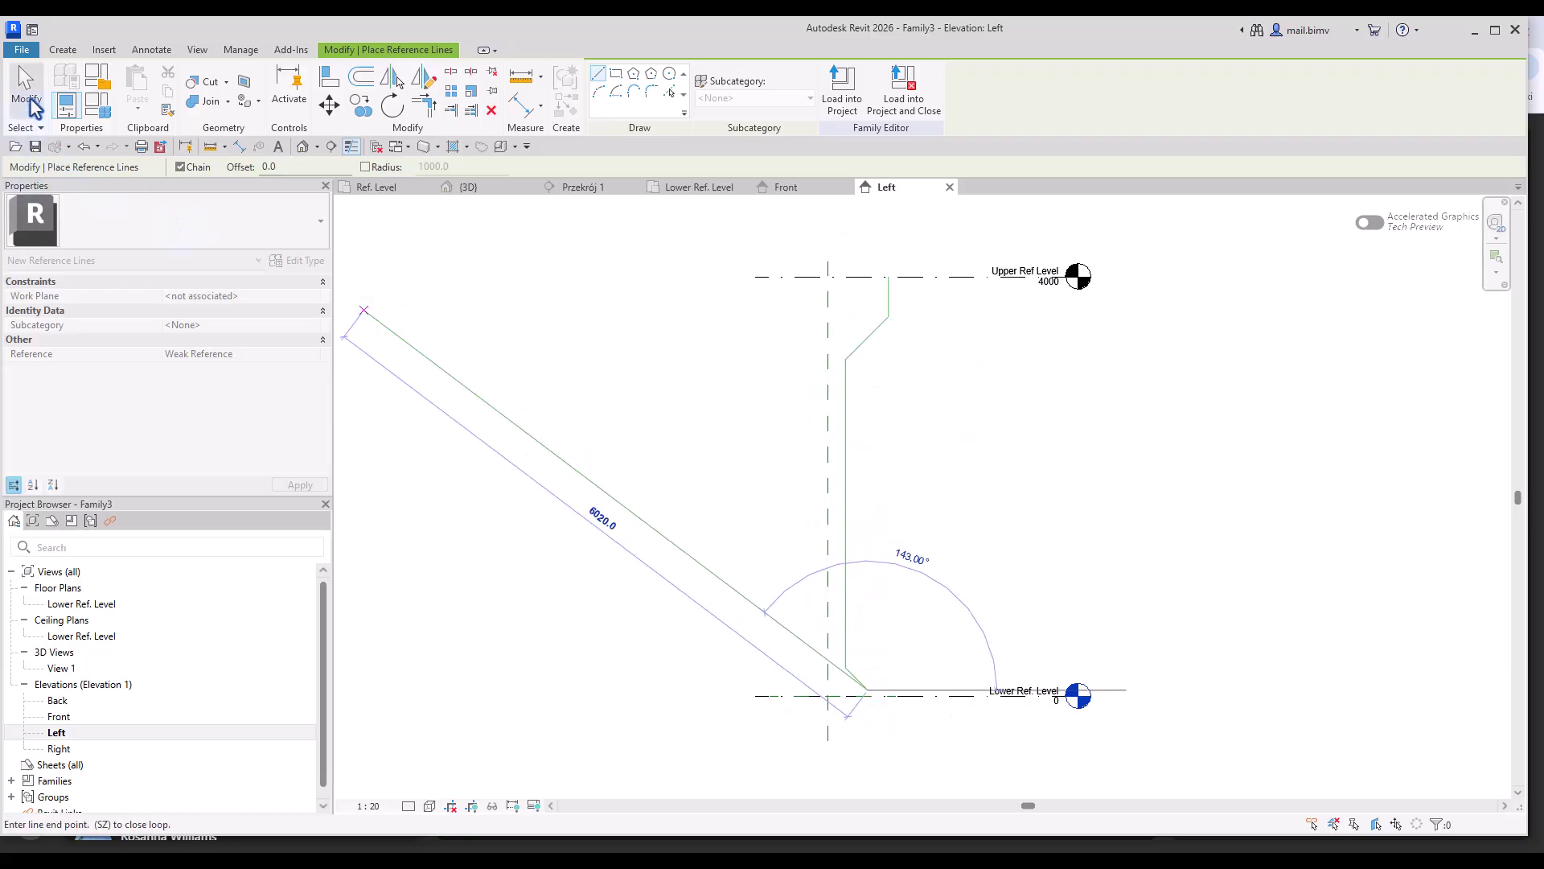
click(32, 101)
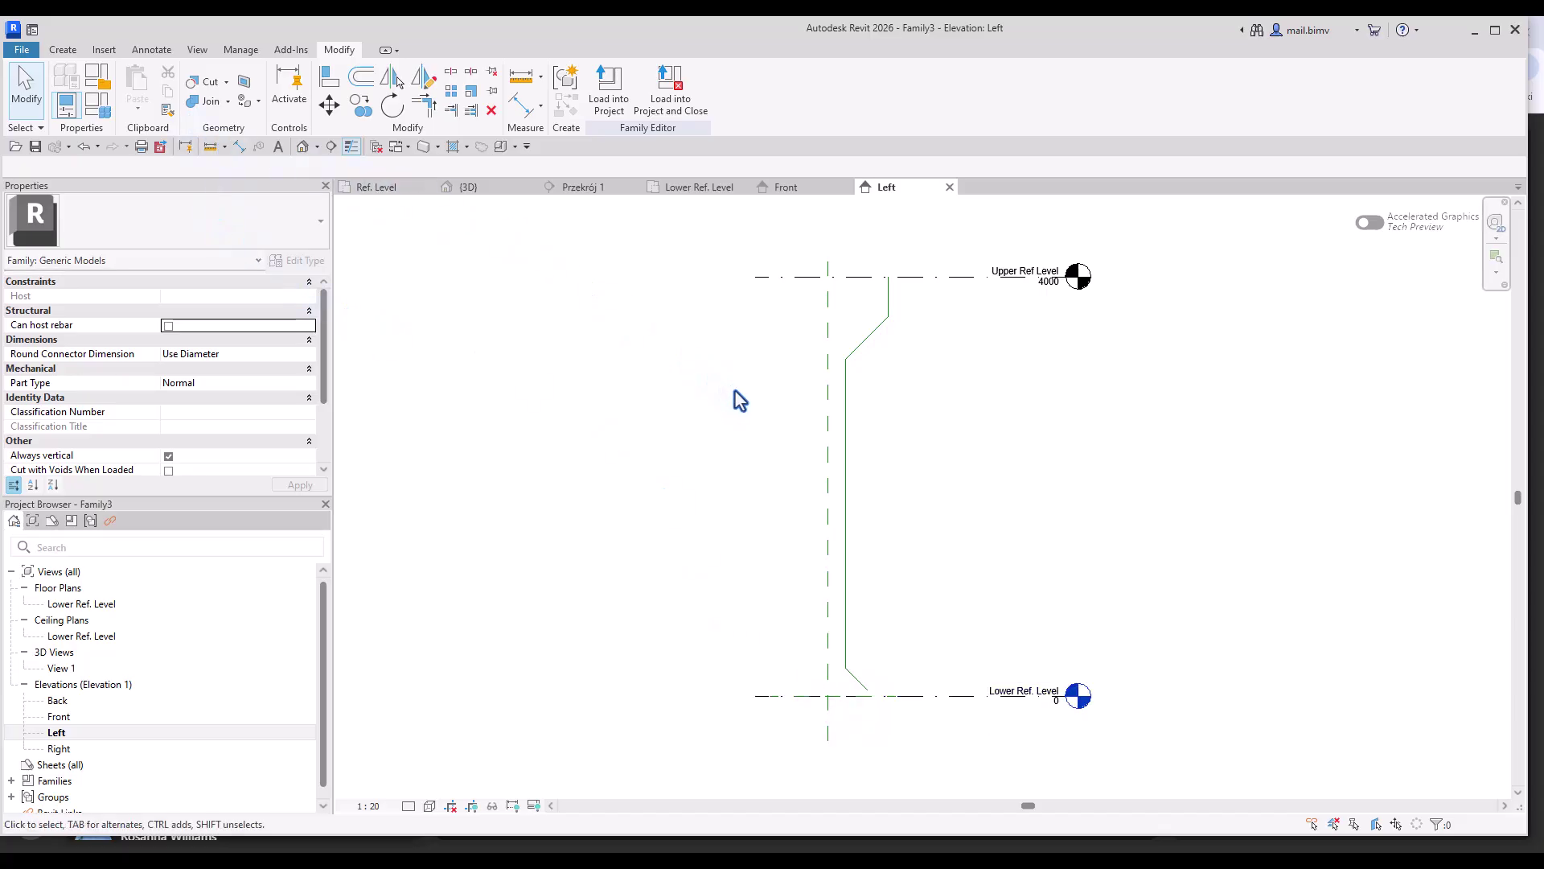
- Align the vertical leg to the centre reference plane and lock it
click(342, 83)
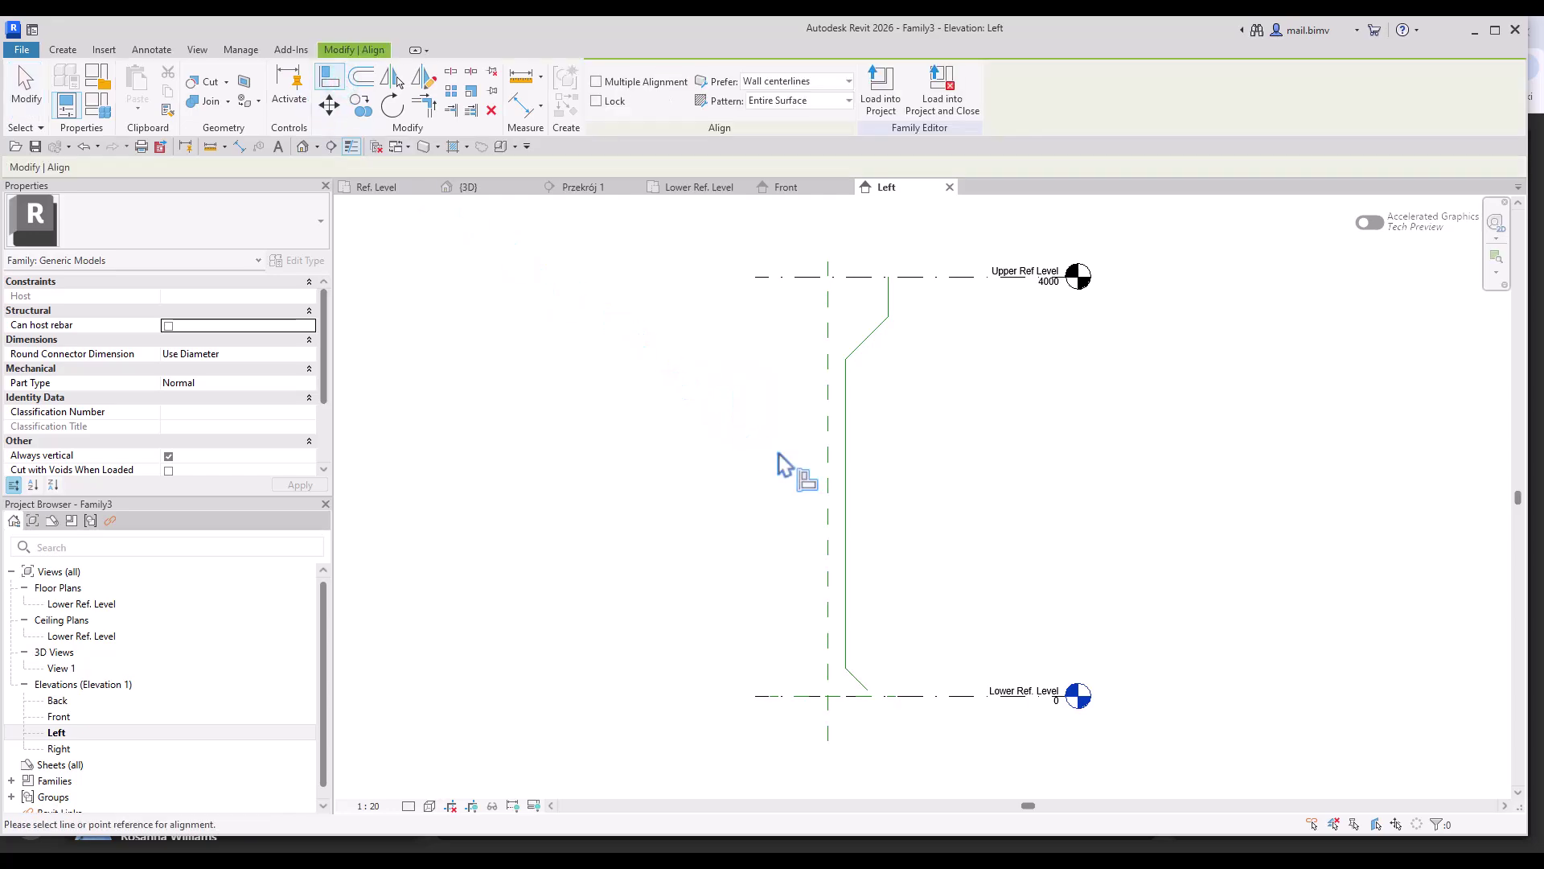
click(846, 531)
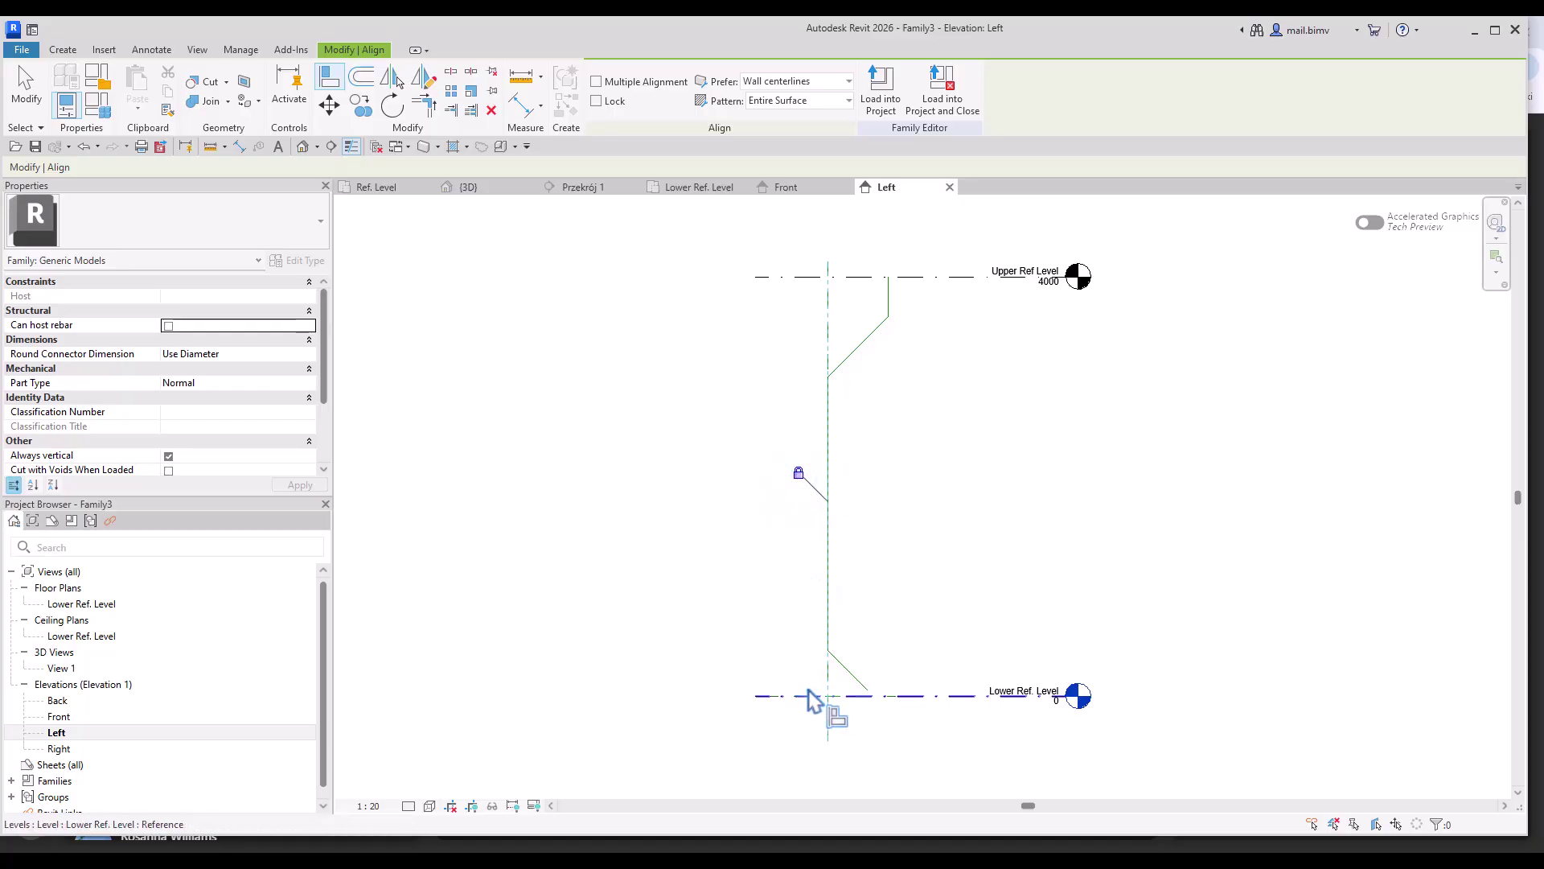
middle_drag(808, 699, 777, 654)
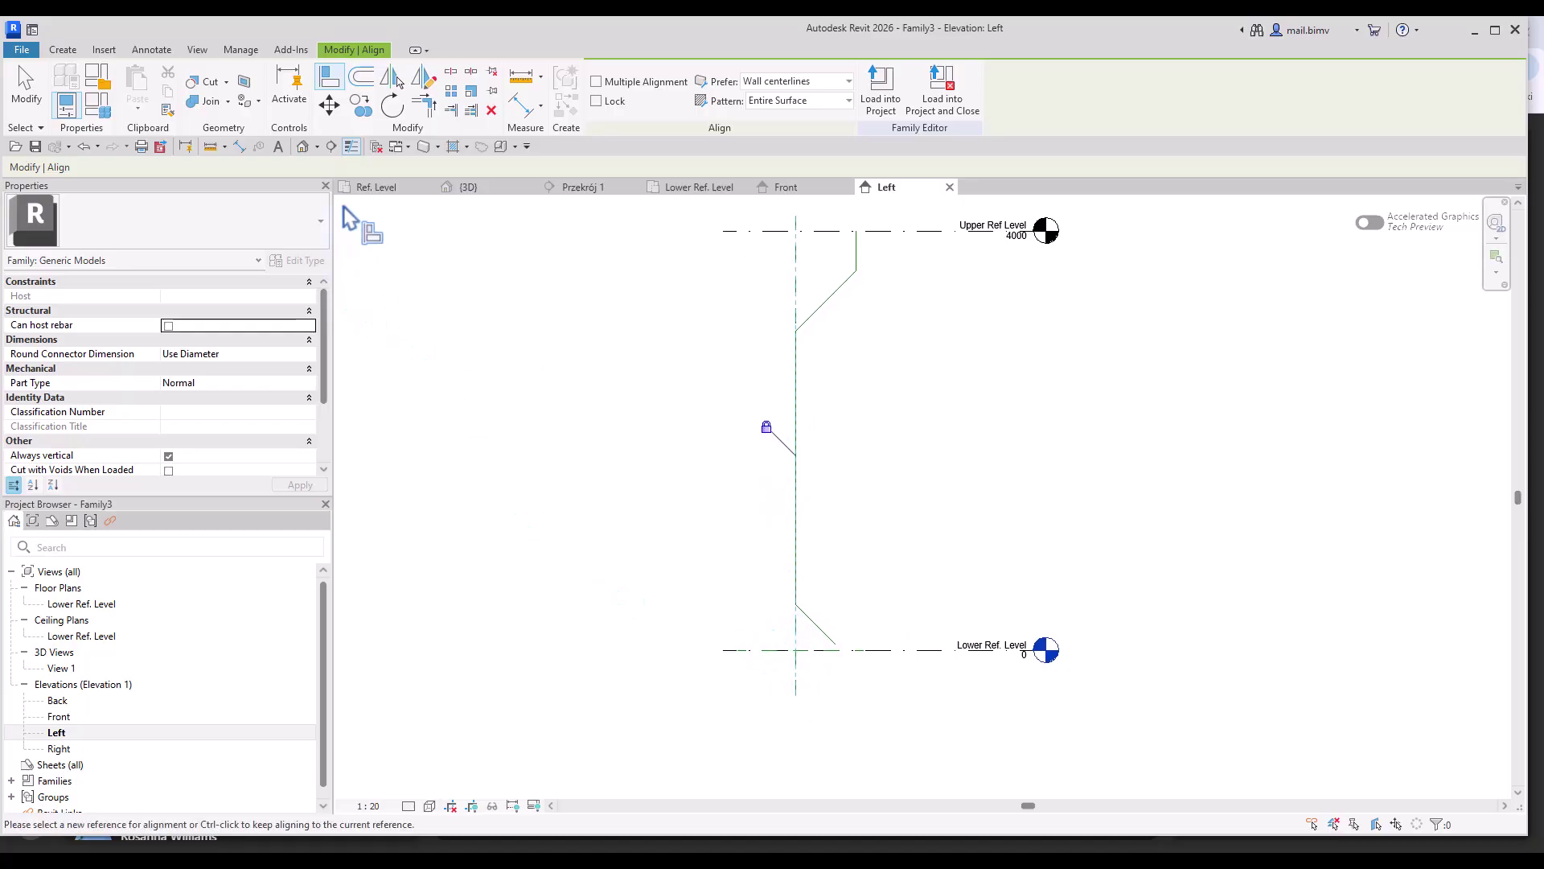
- Using RP, draw a horizontal reference plane near the lower level
key(r)
key(p)
click(694, 611)
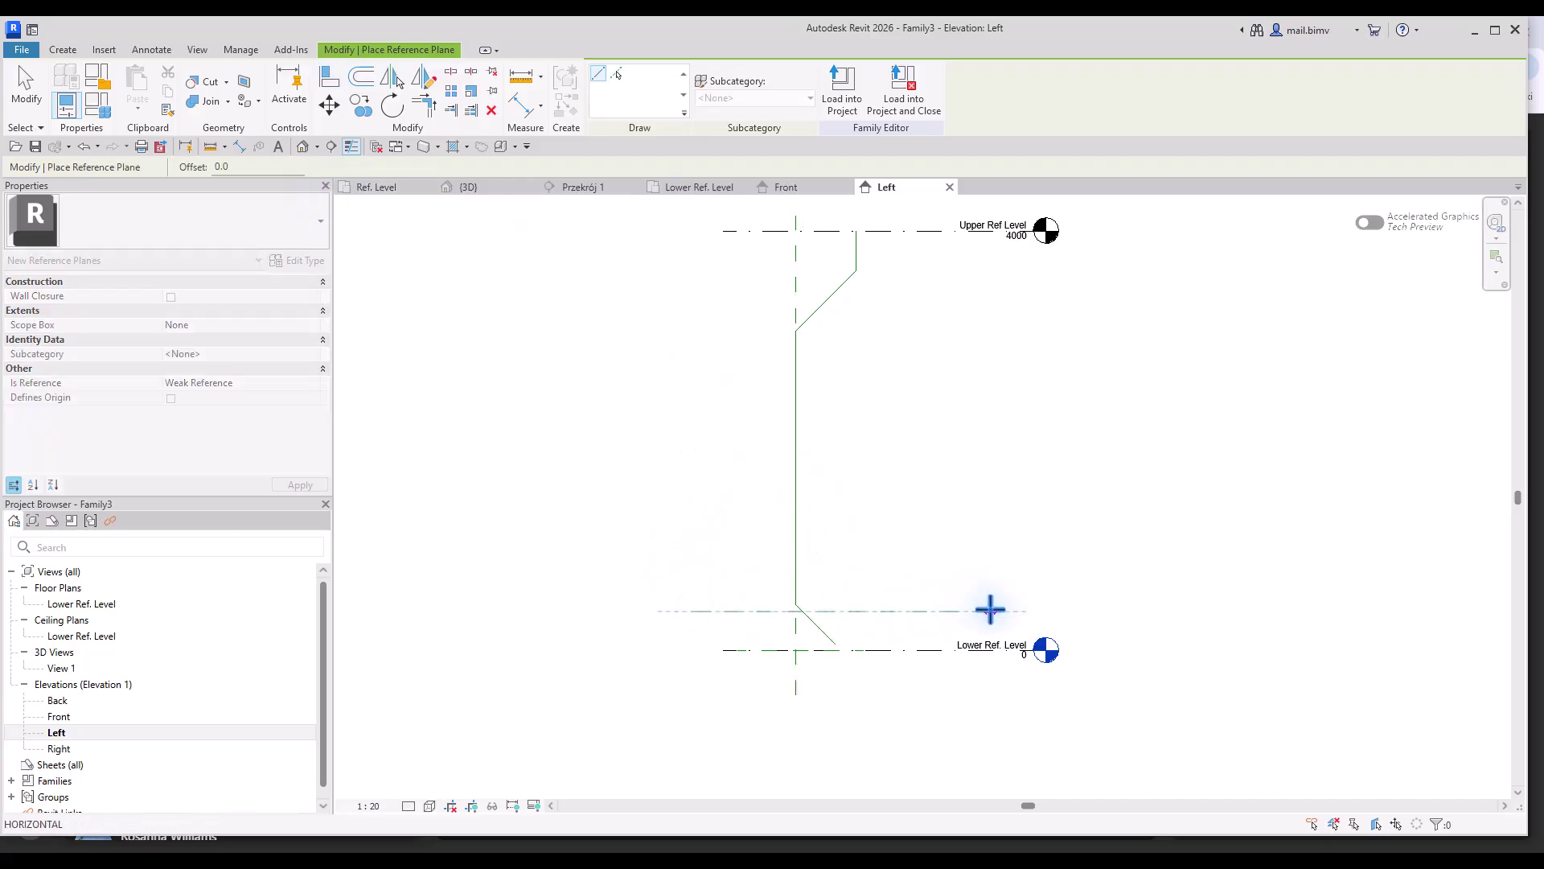
click(989, 608)
- Add horizontal reference planes near the upper level and at the path's upper bend
scroll(775, 641, up, 2)
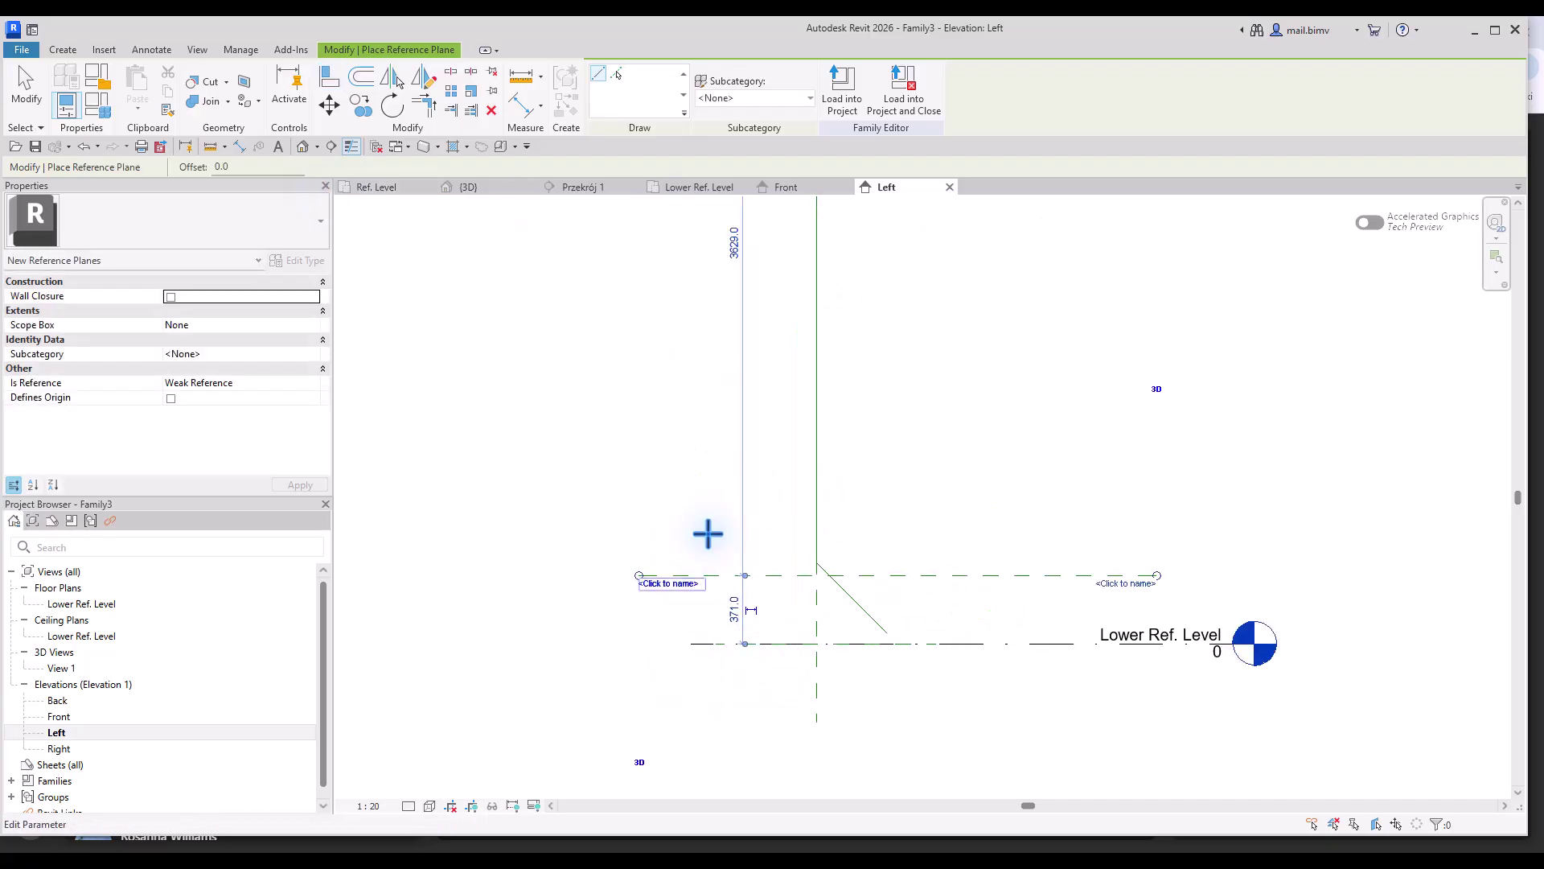
middle_drag(707, 496, 676, 745)
scroll(690, 493, down, 2)
middle_drag(674, 327, 672, 403)
click(672, 404)
click(925, 400)
scroll(760, 446, down, 1)
middle_drag(684, 506, 700, 441)
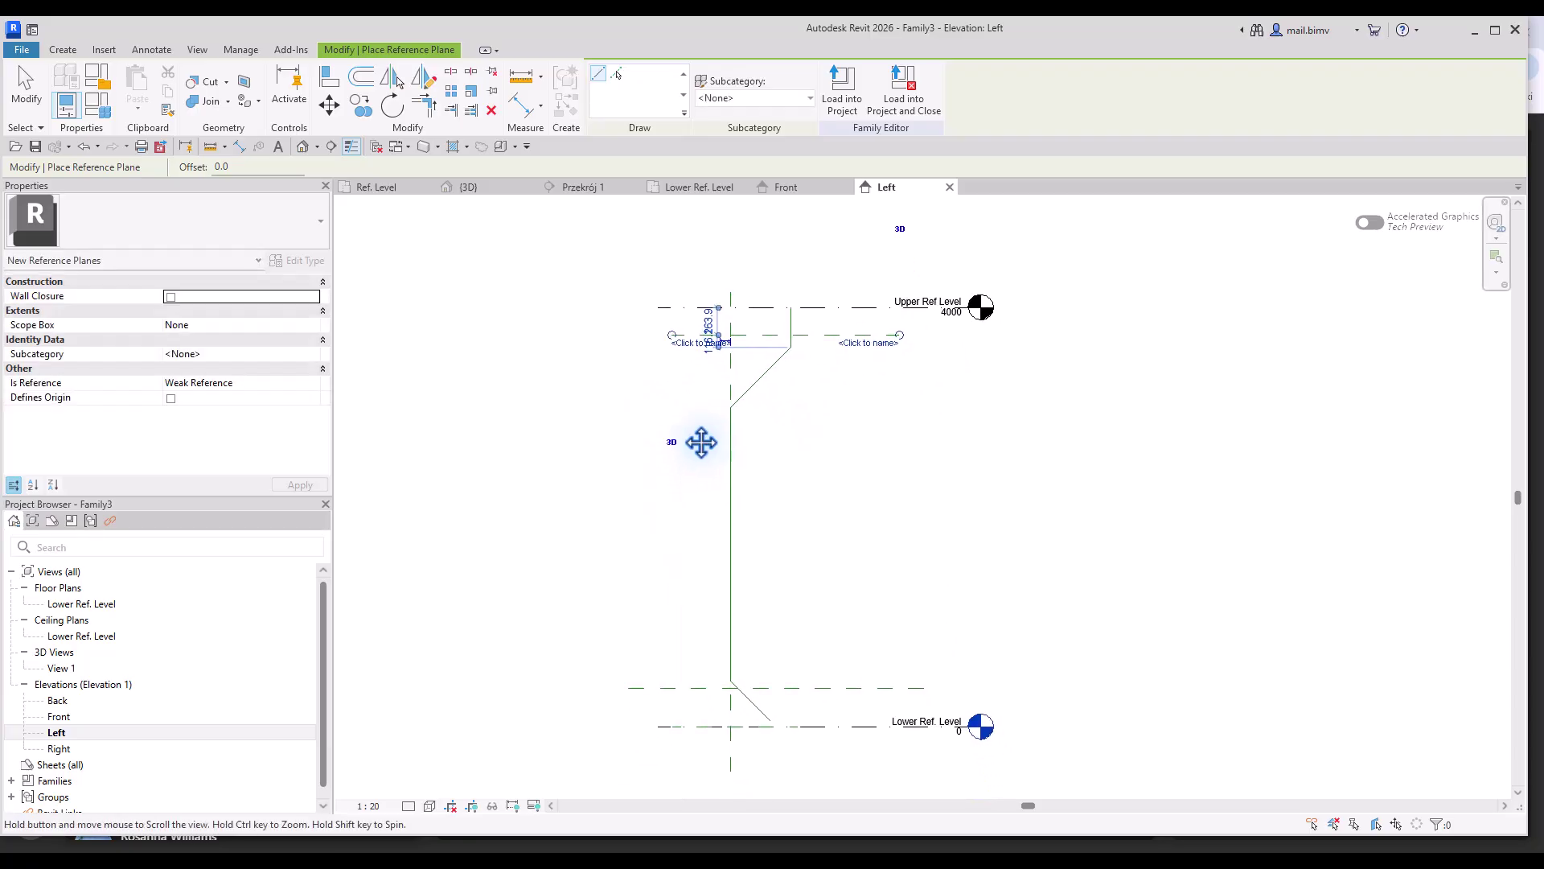
click(661, 408)
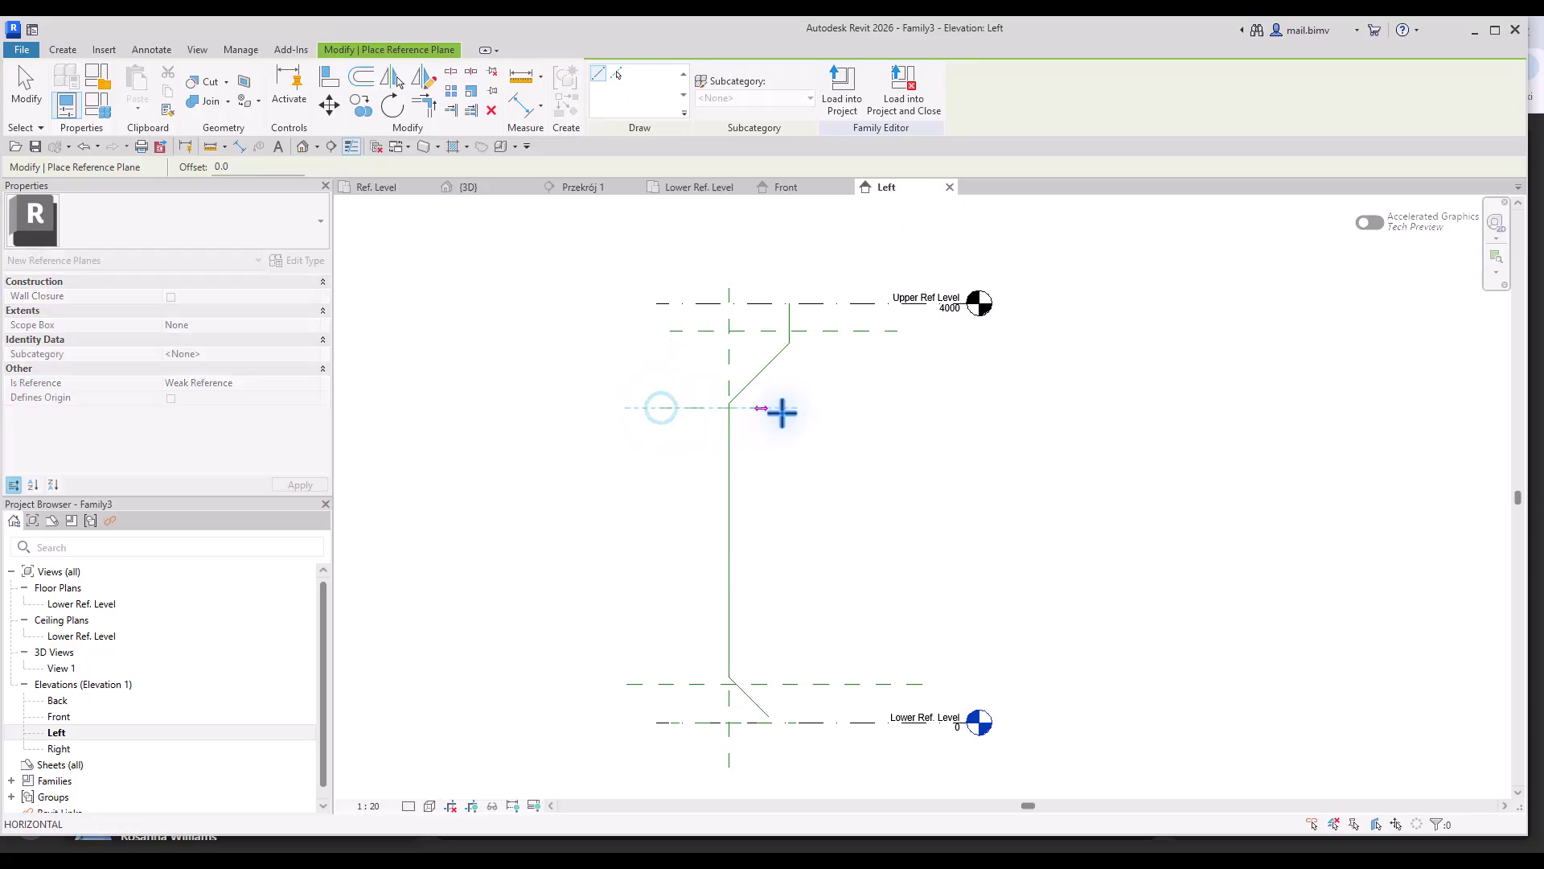
click(924, 408)
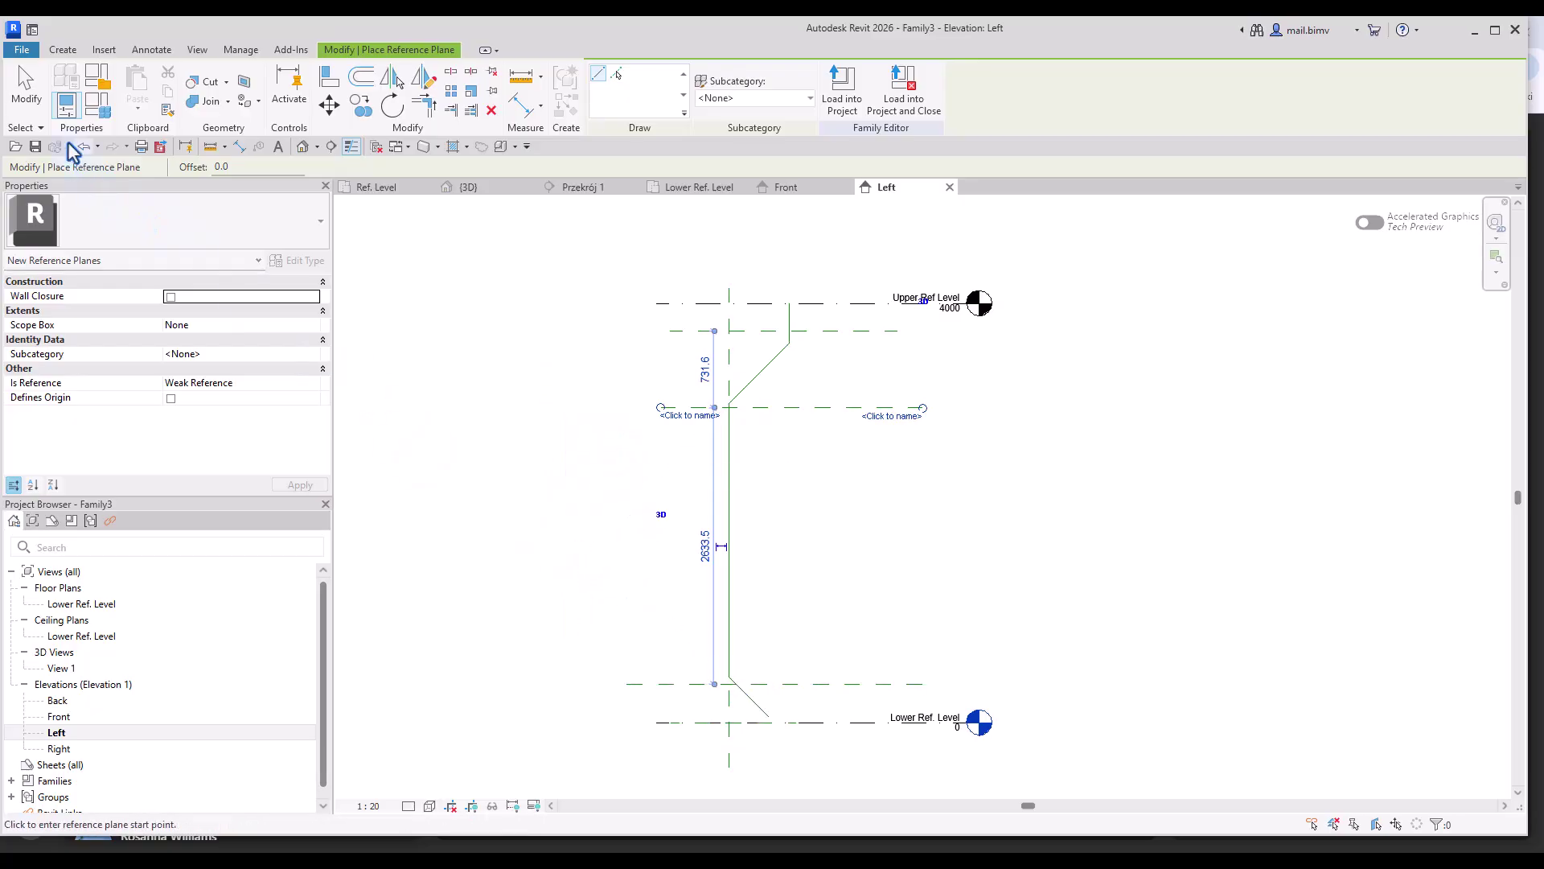
click(32, 95)
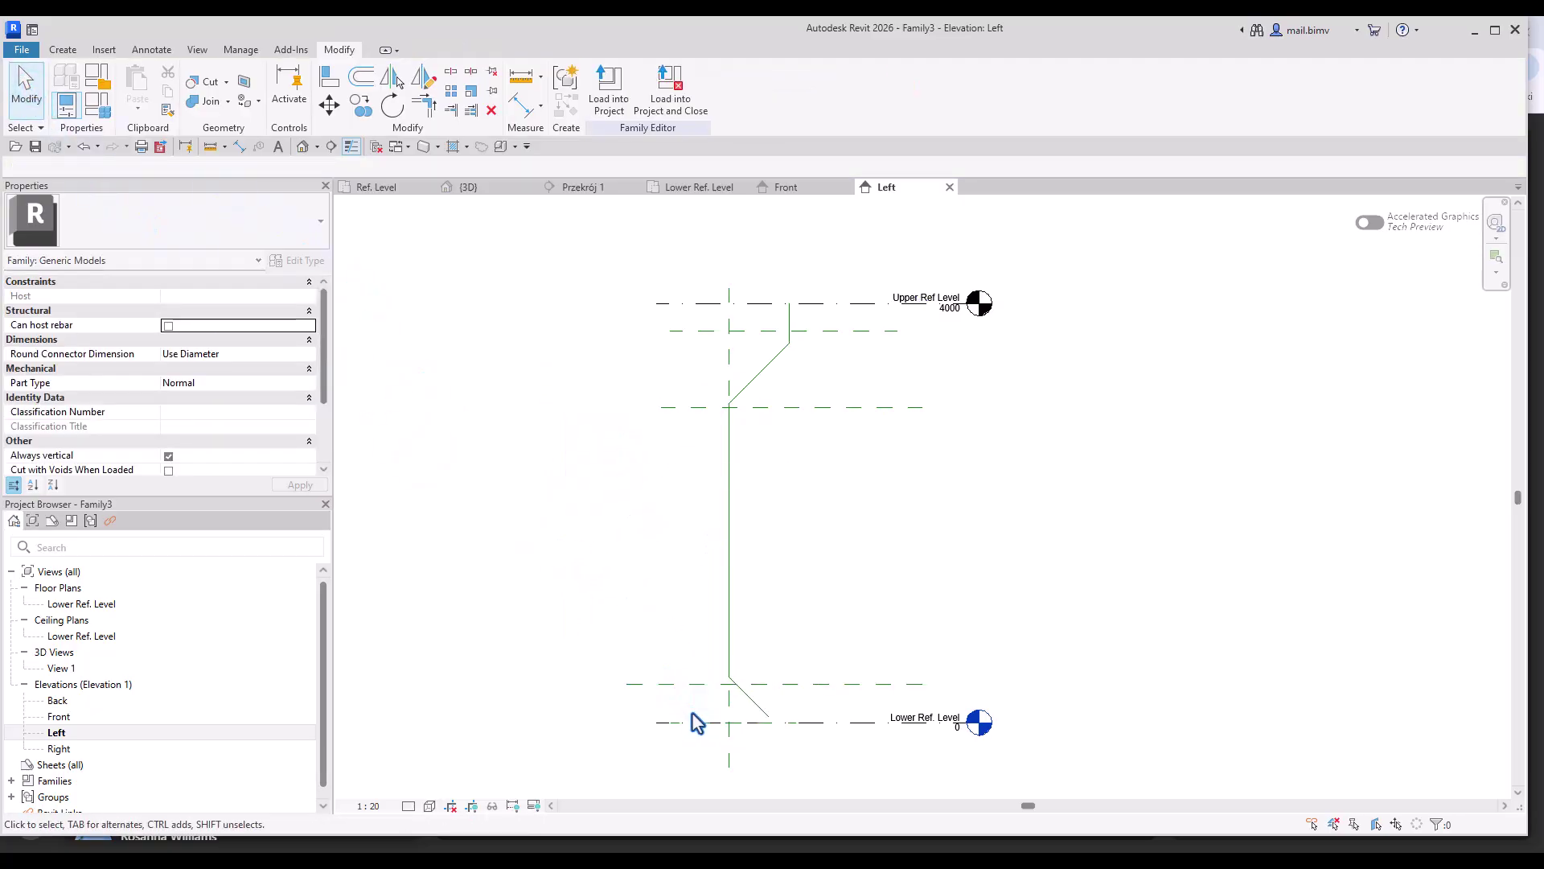
- Extend the lower diagonal reference line's end down to the level and adjust its angle
click(752, 702)
scroll(738, 714, up, 4)
drag(649, 603, 645, 614)
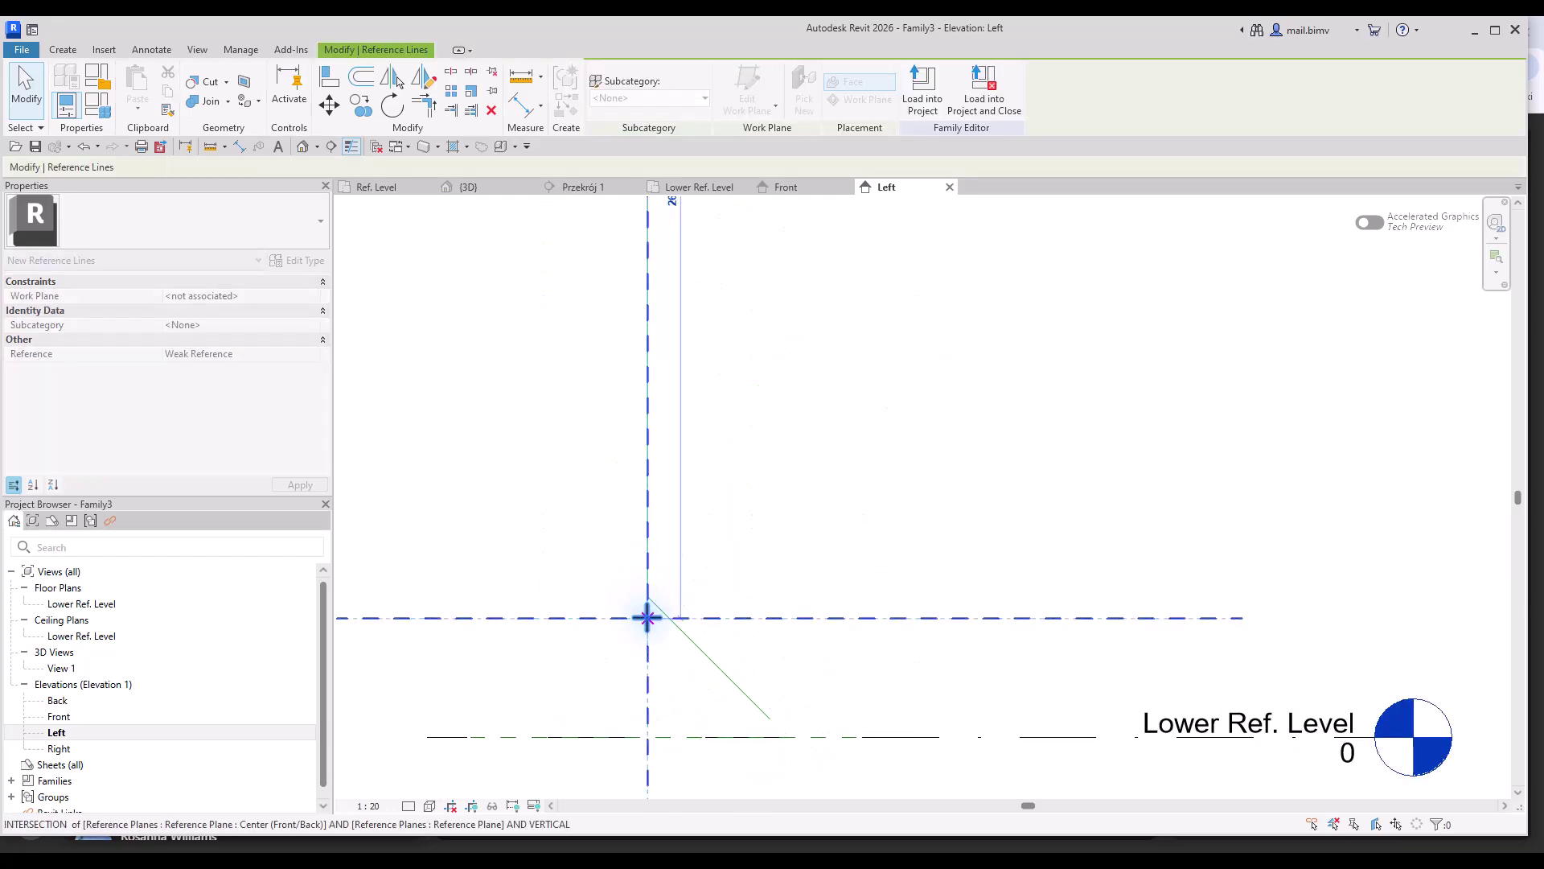
scroll(648, 648, down, 2)
drag(687, 663, 646, 604)
- Align and lock the reference line onto the lower horizontal plane and the upper plane
click(329, 78)
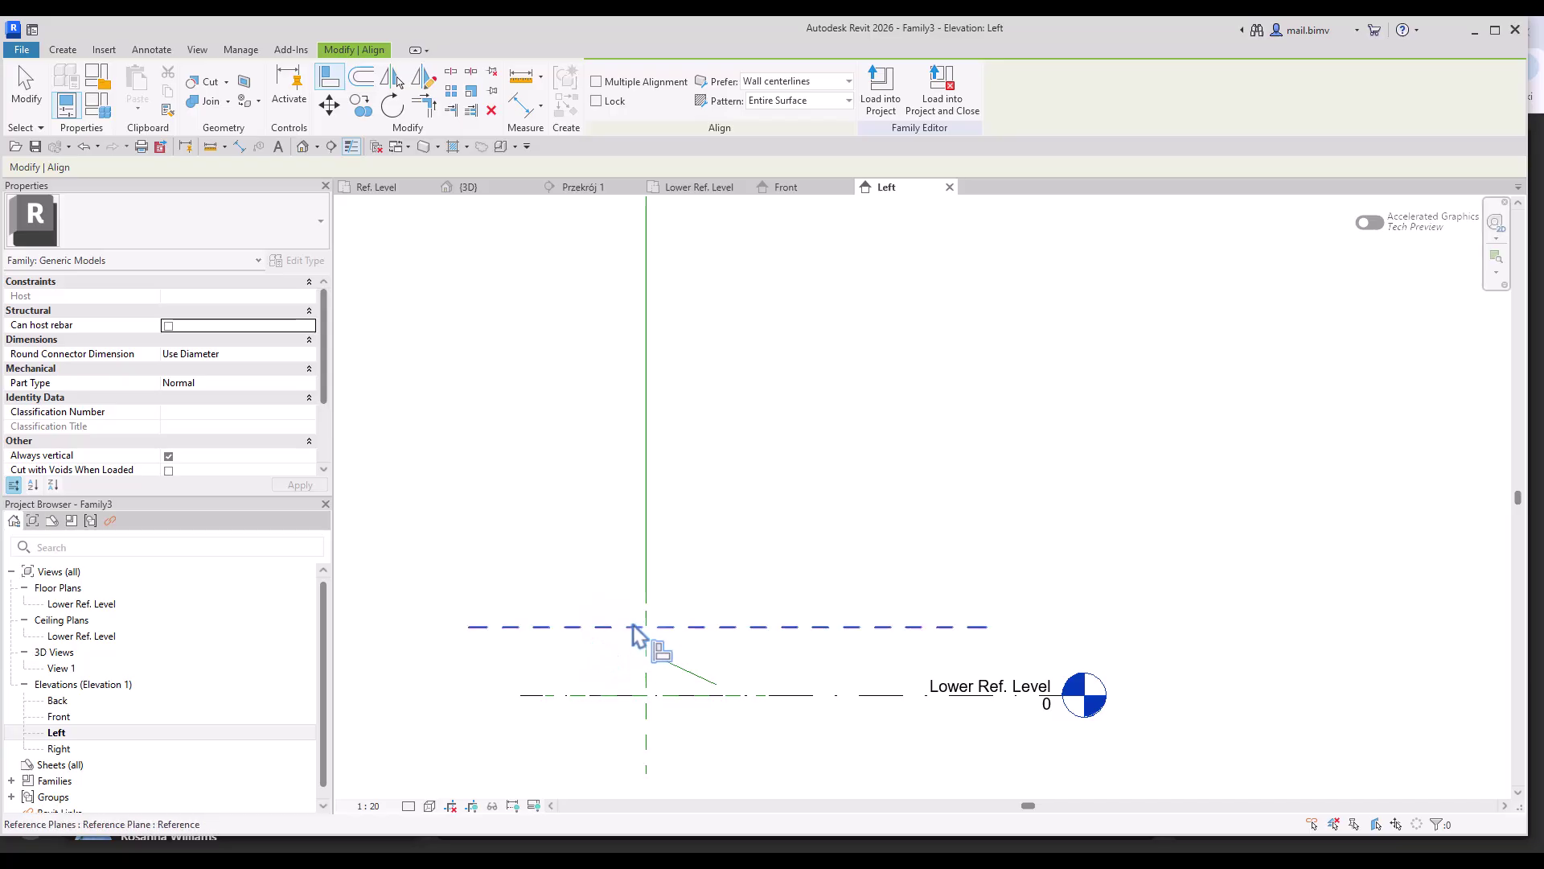
click(599, 626)
click(645, 603)
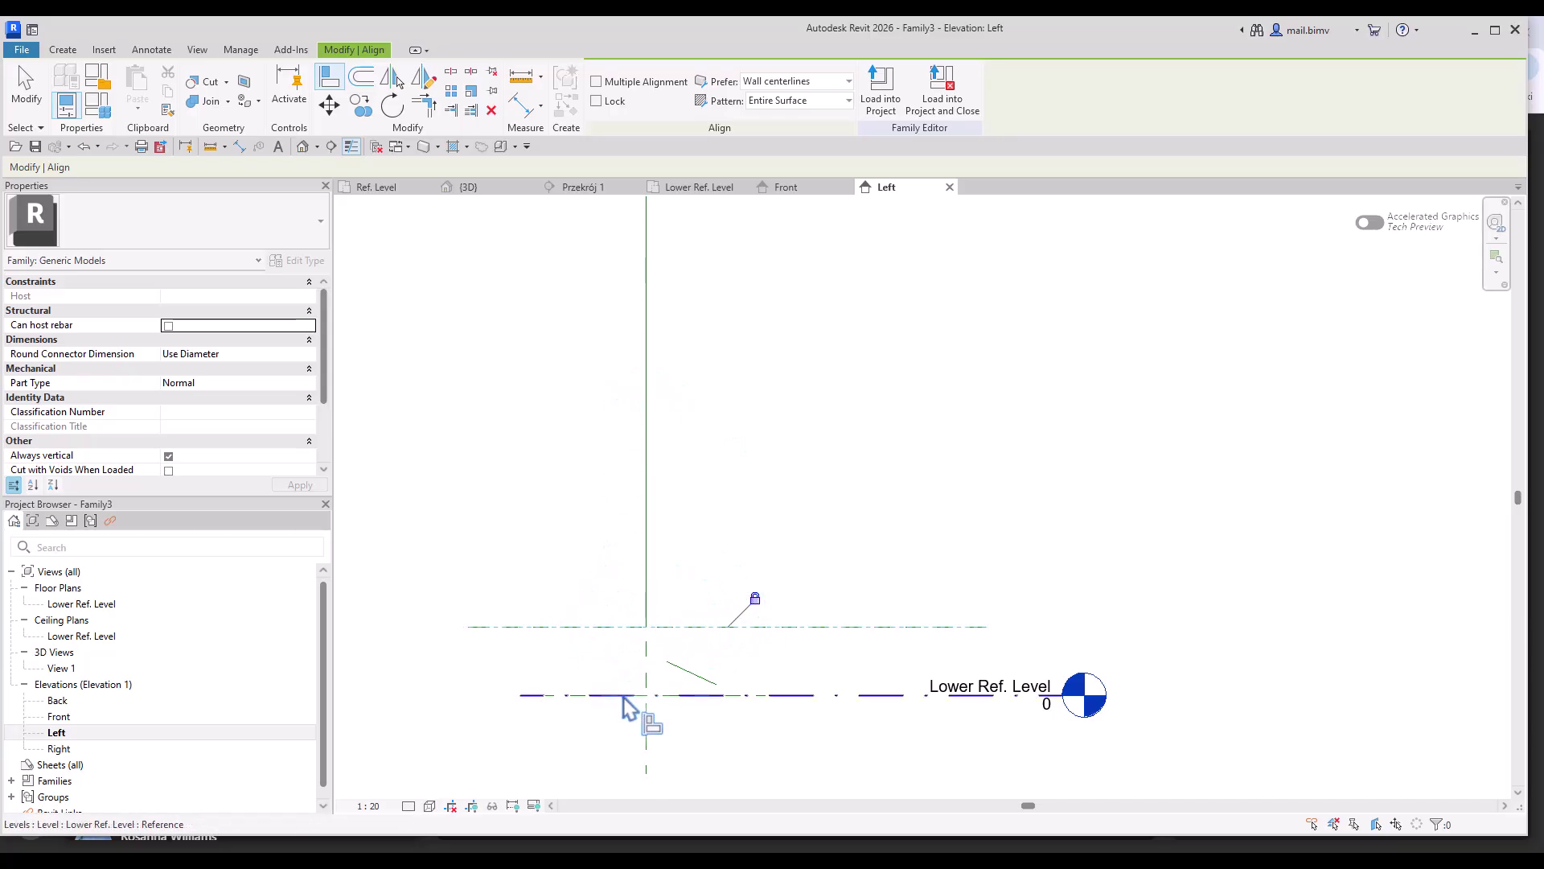
scroll(674, 424, down, 2)
middle_drag(674, 424, 655, 593)
scroll(689, 354, up, 4)
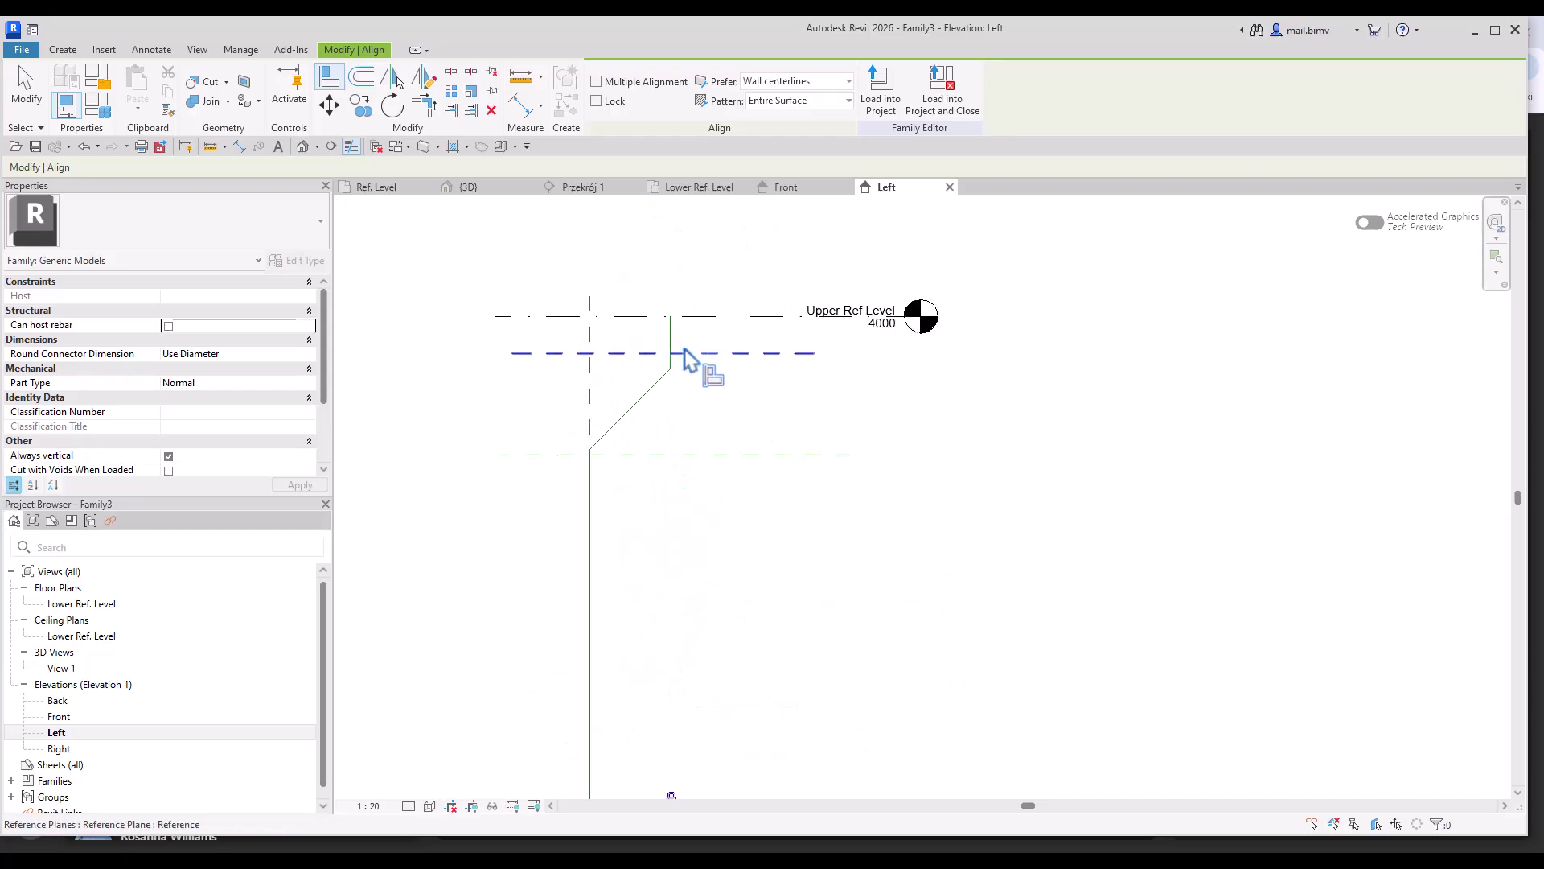
click(607, 358)
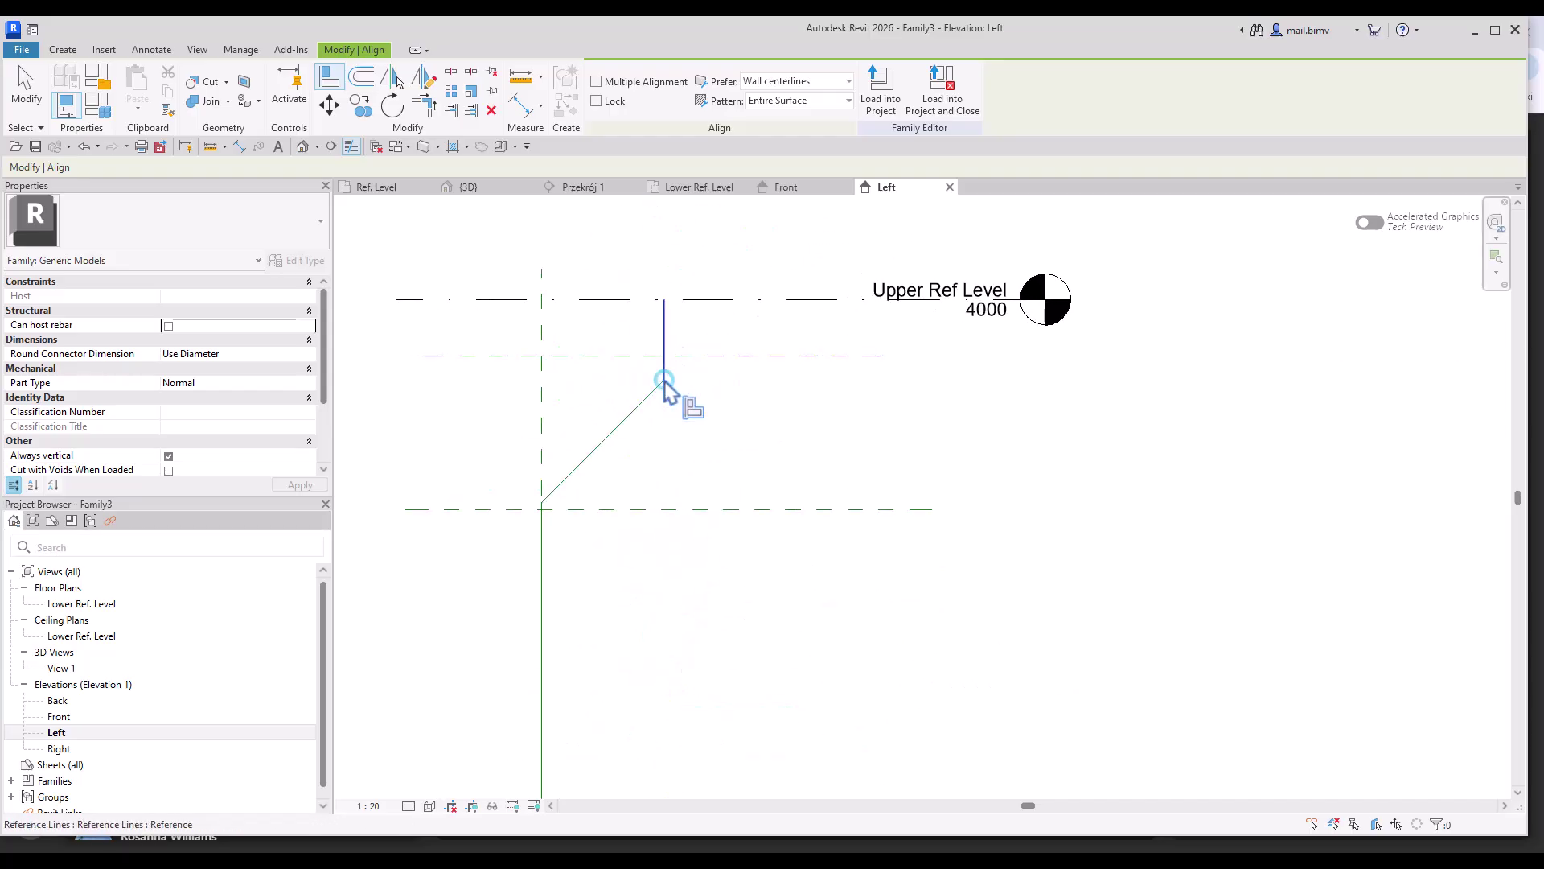
click(29, 98)
- Align the vertical line's upper end and the diagonal's lower end to planes, lengthening it to 2520.0
click(666, 377)
drag(665, 378, 664, 342)
click(330, 77)
click(681, 328)
click(576, 512)
click(543, 509)
key(Escape)
key(Escape)
click(542, 507)
drag(542, 507, 541, 534)
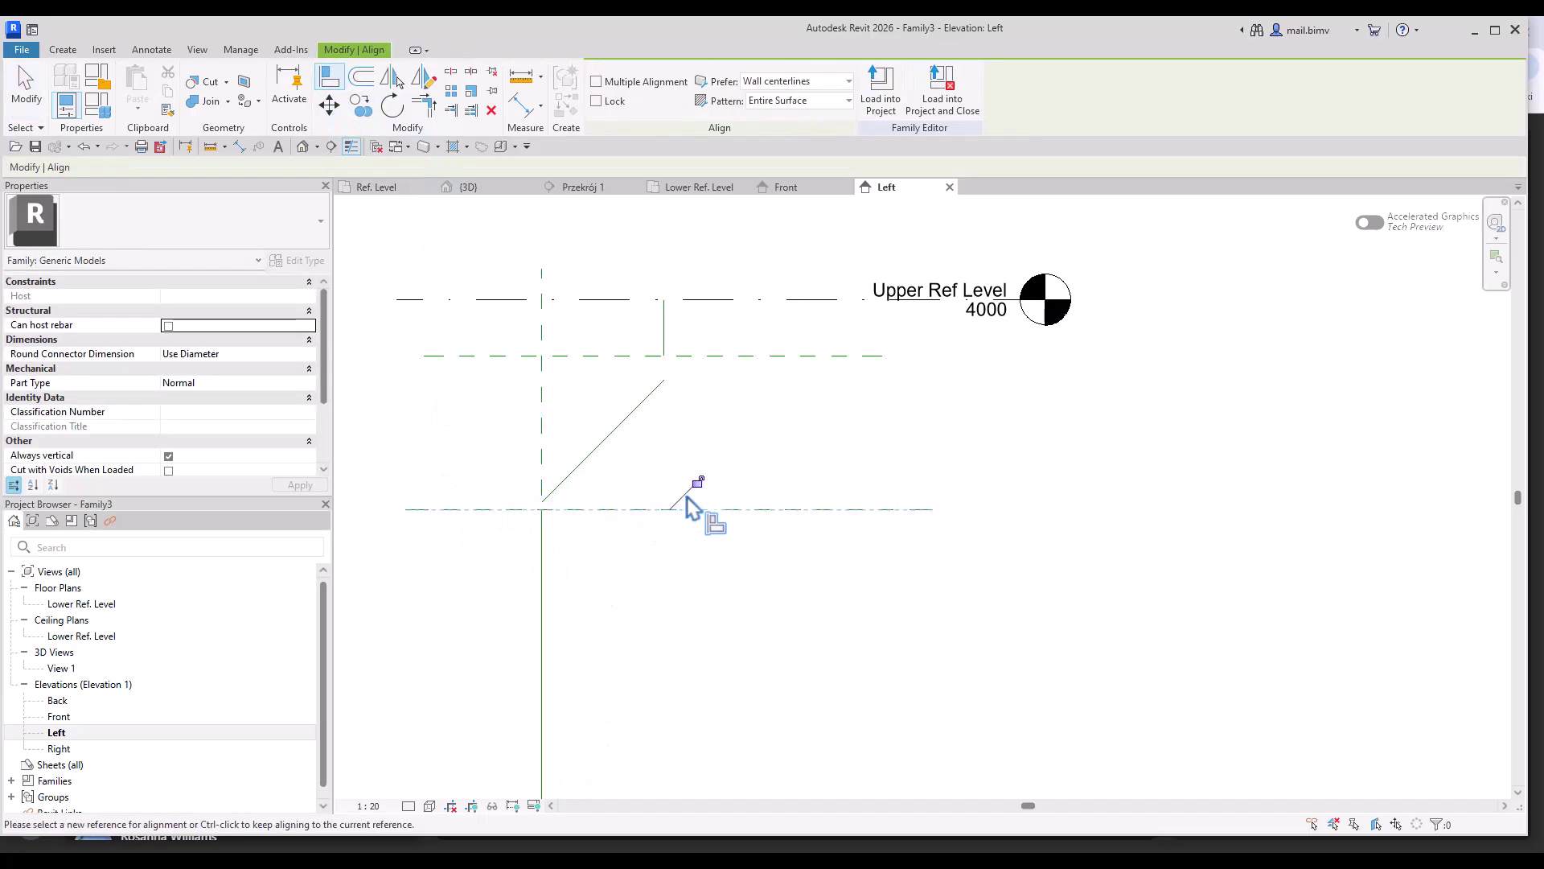
- Set the sloped reference line to 135° and attach its upper end to the upper plane
key(Escape)
key(Escape)
click(543, 505)
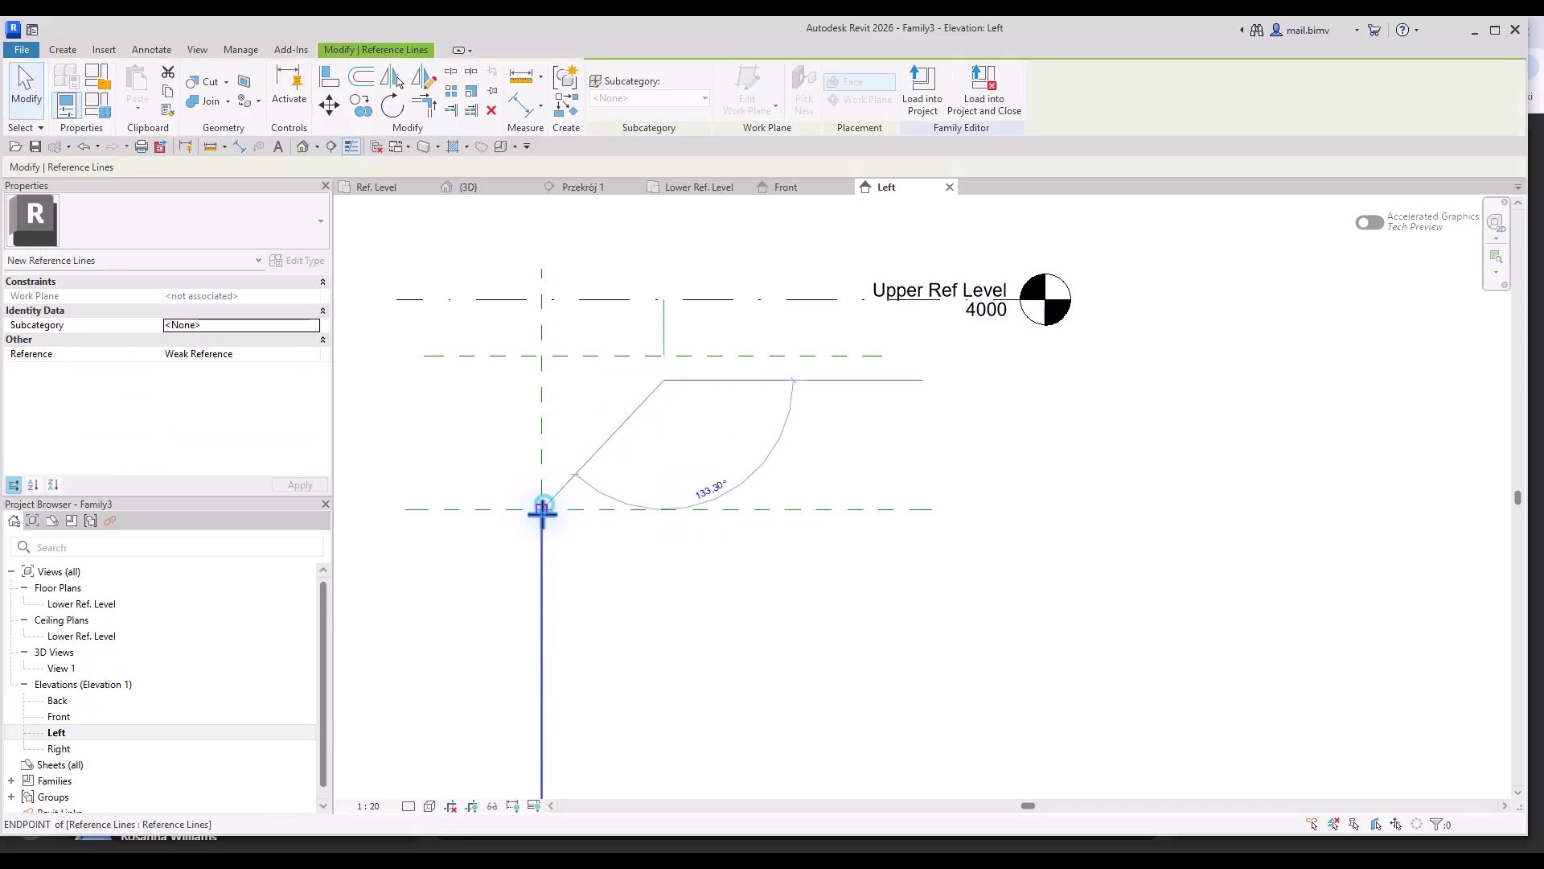
drag(542, 506, 572, 480)
drag(662, 378, 665, 355)
- Draw an intermediate horizontal reference plane between the existing planes
scroll(569, 407, down, 1)
scroll(570, 406, down, 2)
middle_drag(524, 442, 655, 438)
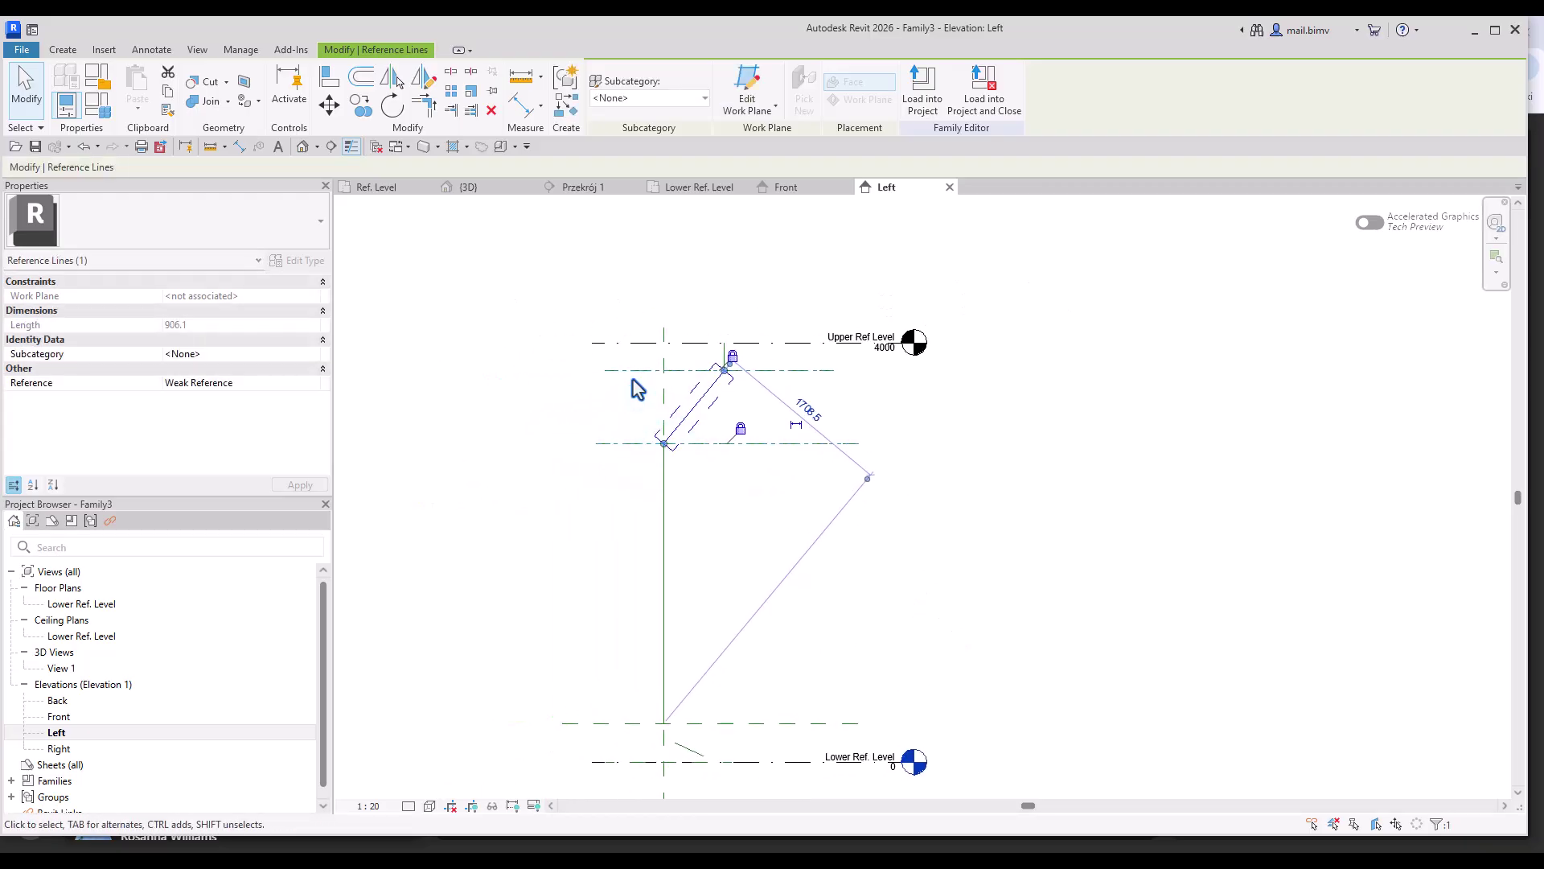
scroll(642, 380, up, 2)
key(r)
key(p)
scroll(634, 438, up, 1)
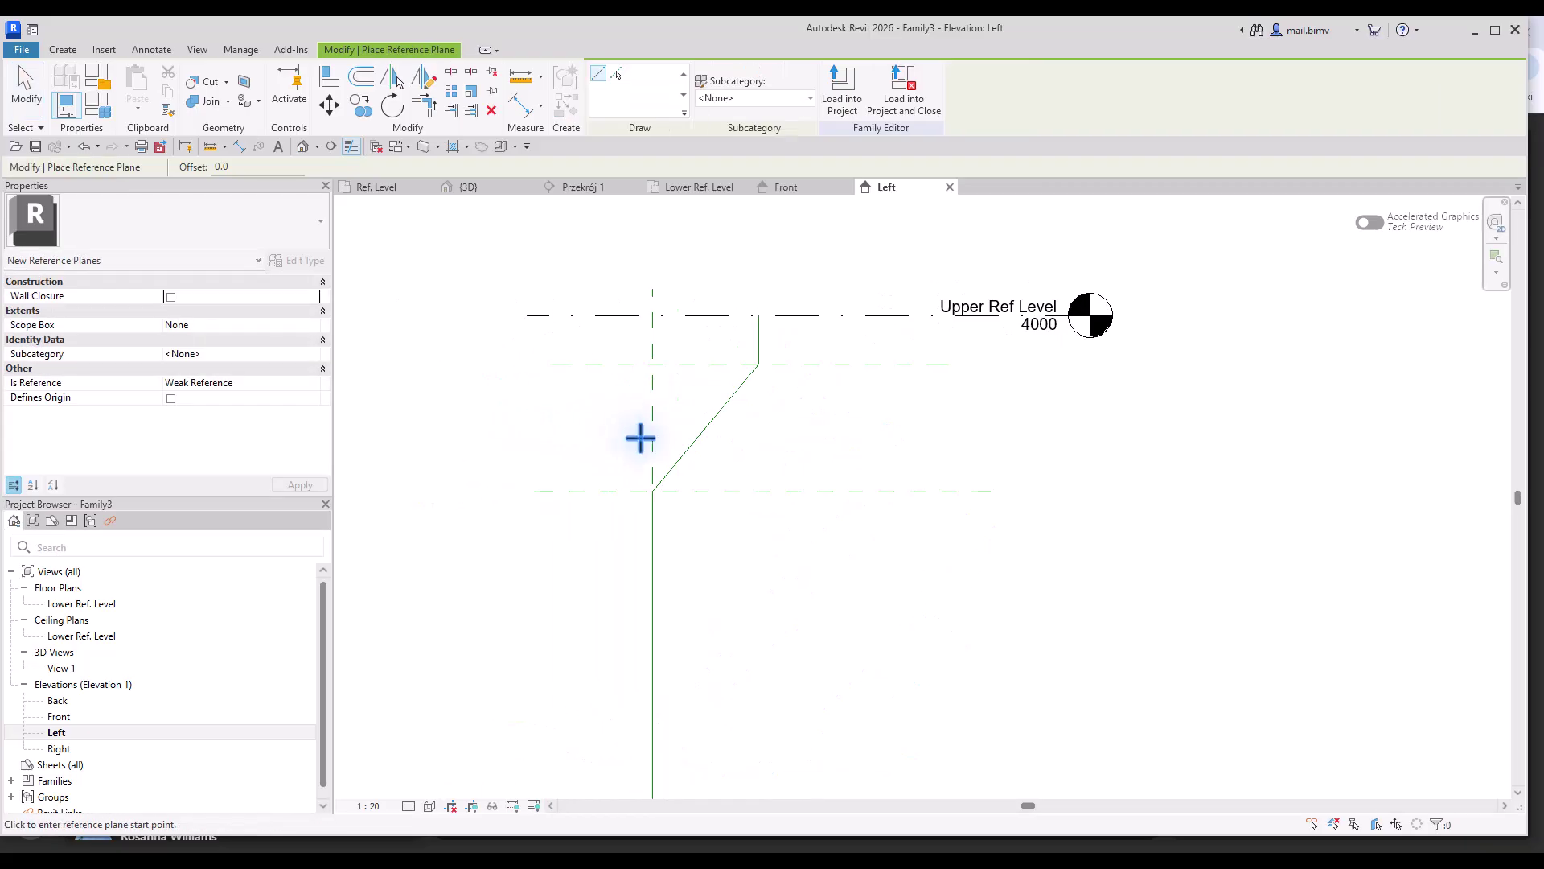
click(535, 403)
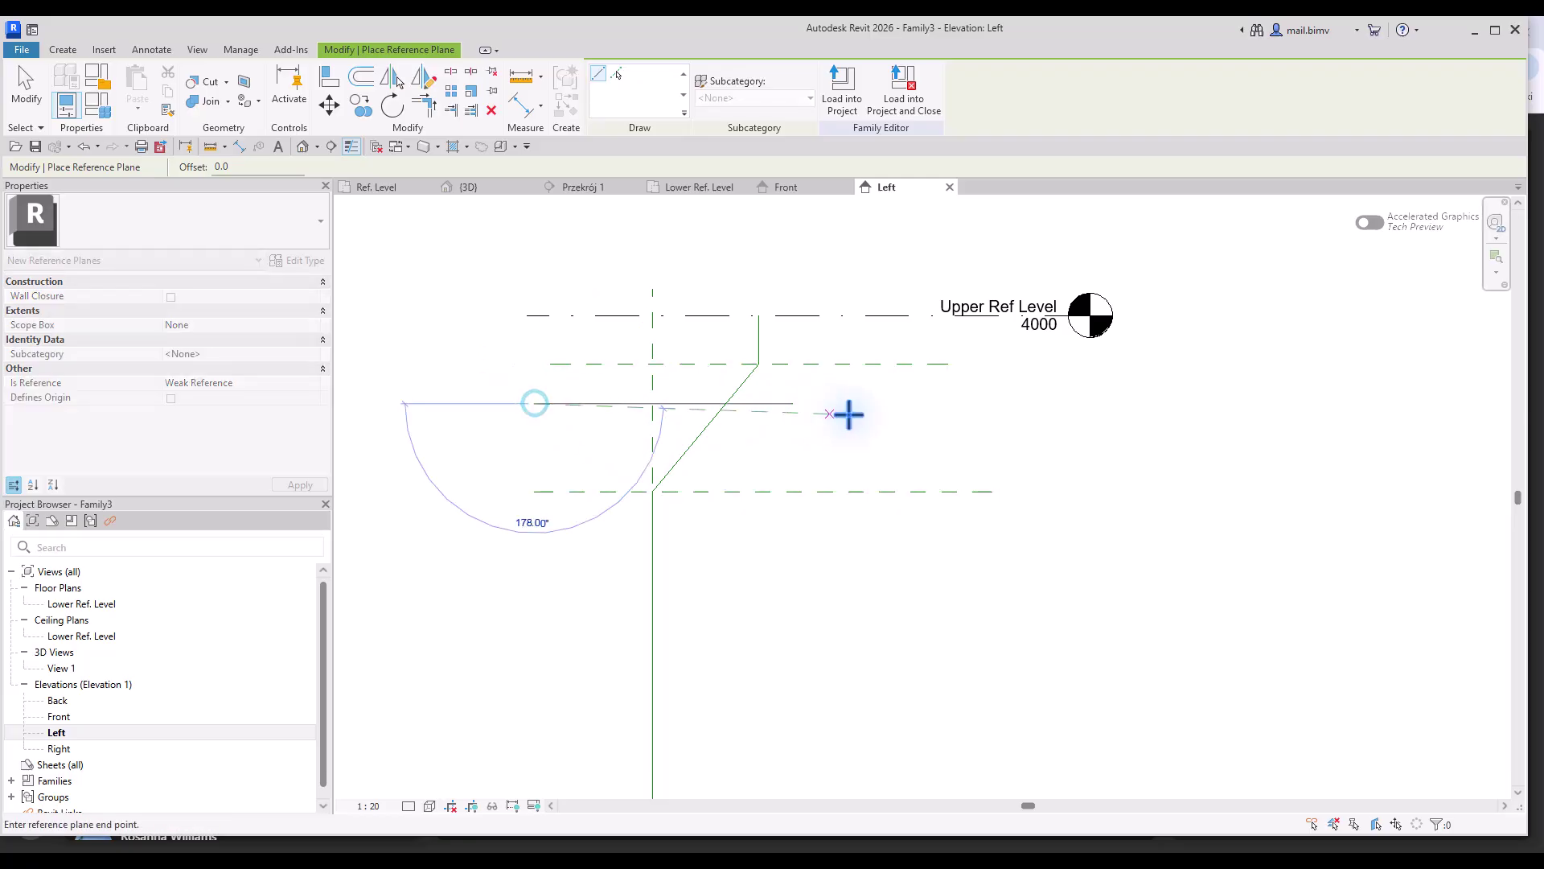
click(949, 403)
key(Escape)
key(Escape)
- Snap the sloped line's end to the new plane and make the short vertical line 240 long
click(750, 380)
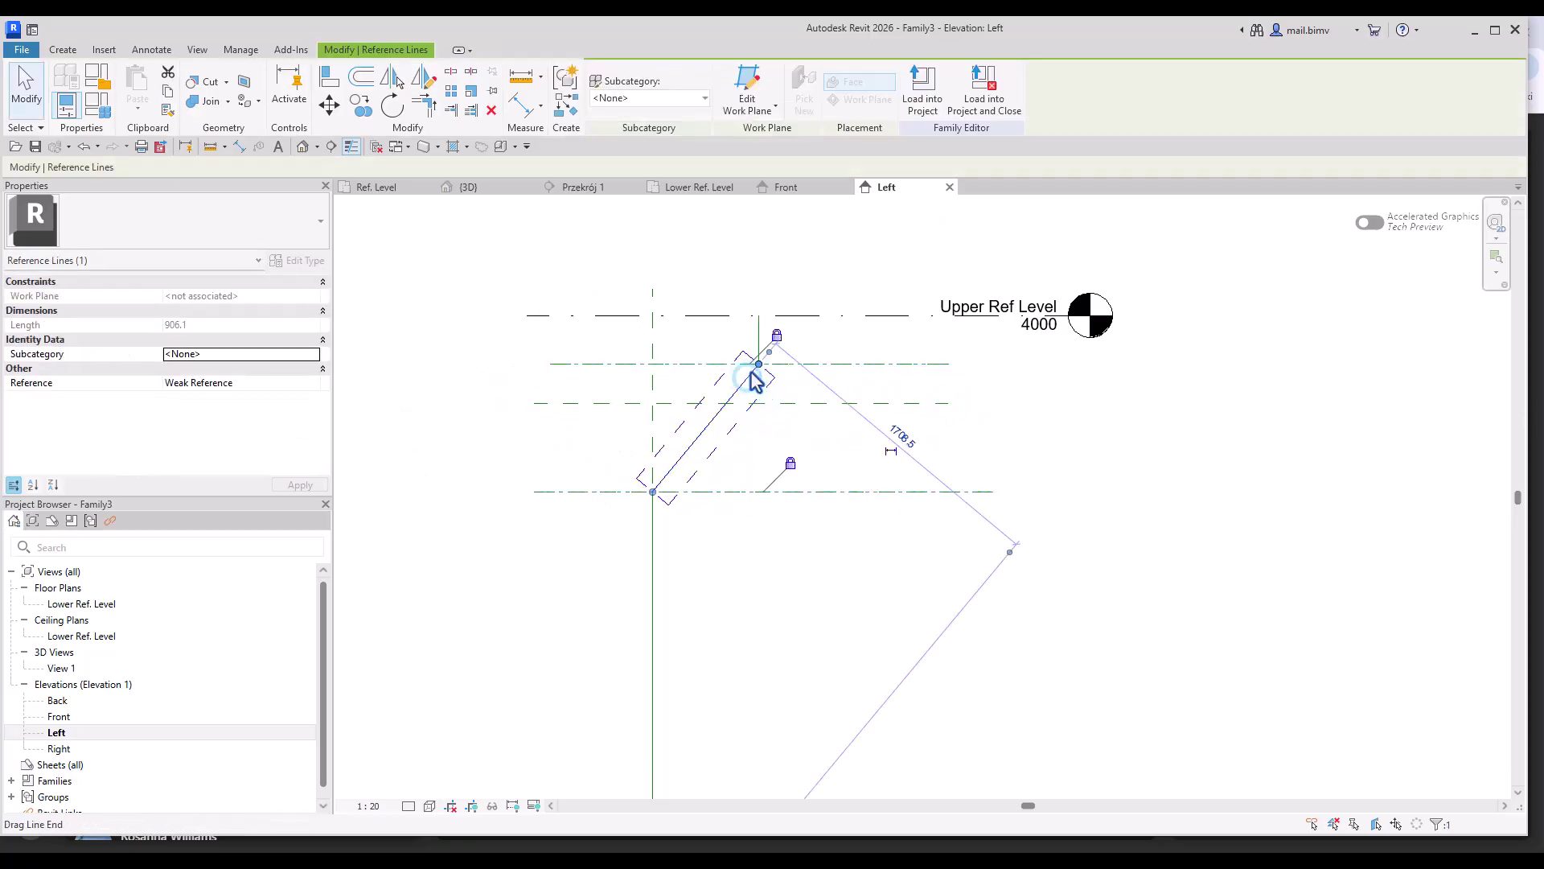
mouse_move(754, 373)
mouse_down()
mouse_move(720, 407)
mouse_move(758, 369)
mouse_move(759, 396)
mouse_move(759, 360)
mouse_up()
click(761, 345)
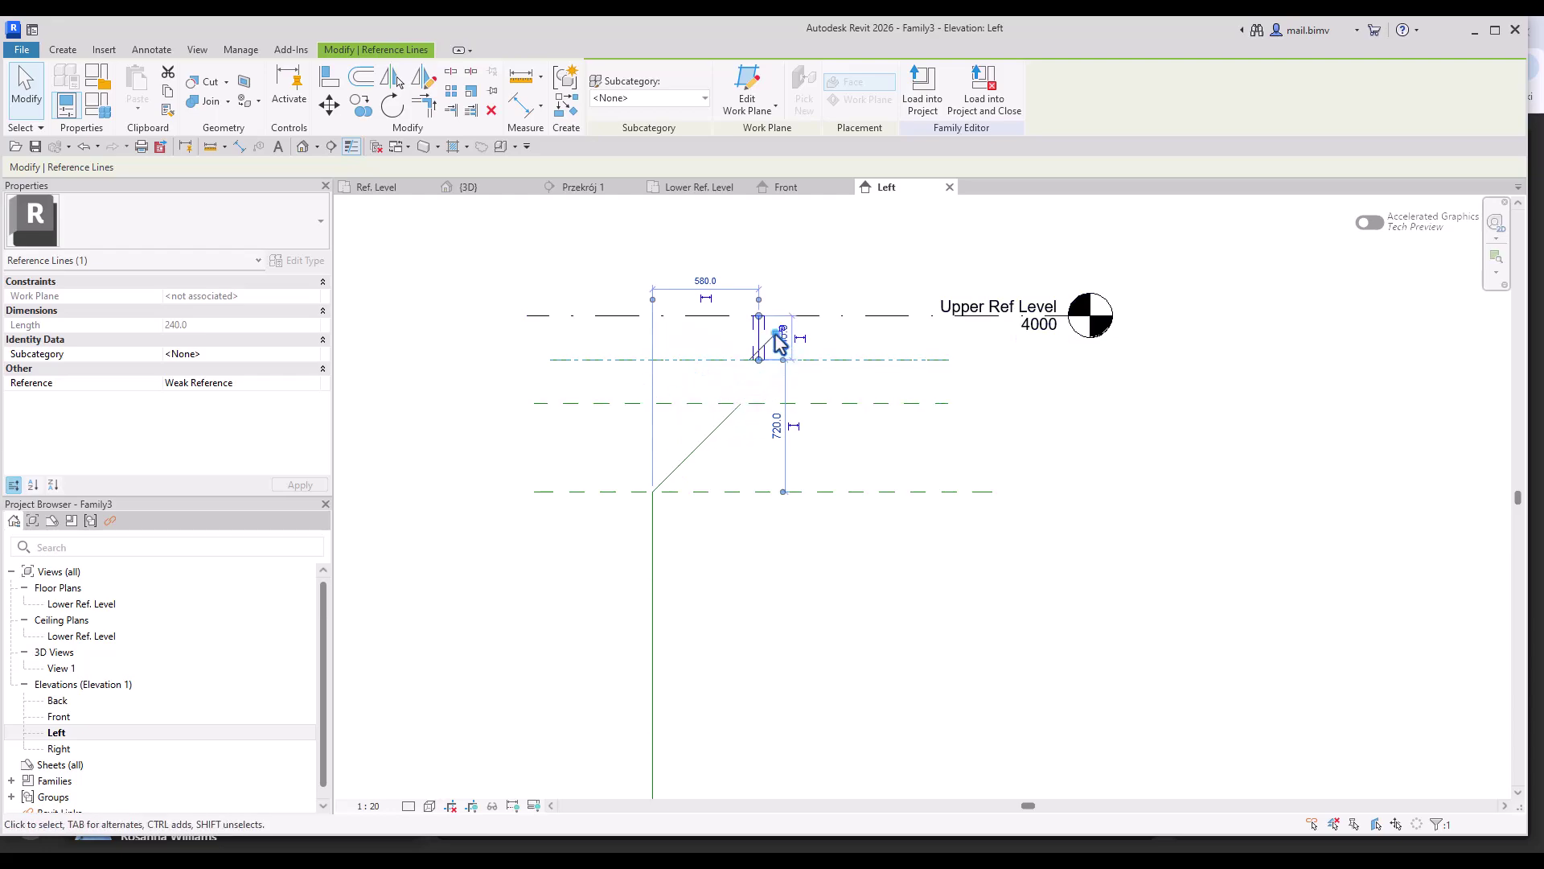
drag(762, 371, 759, 403)
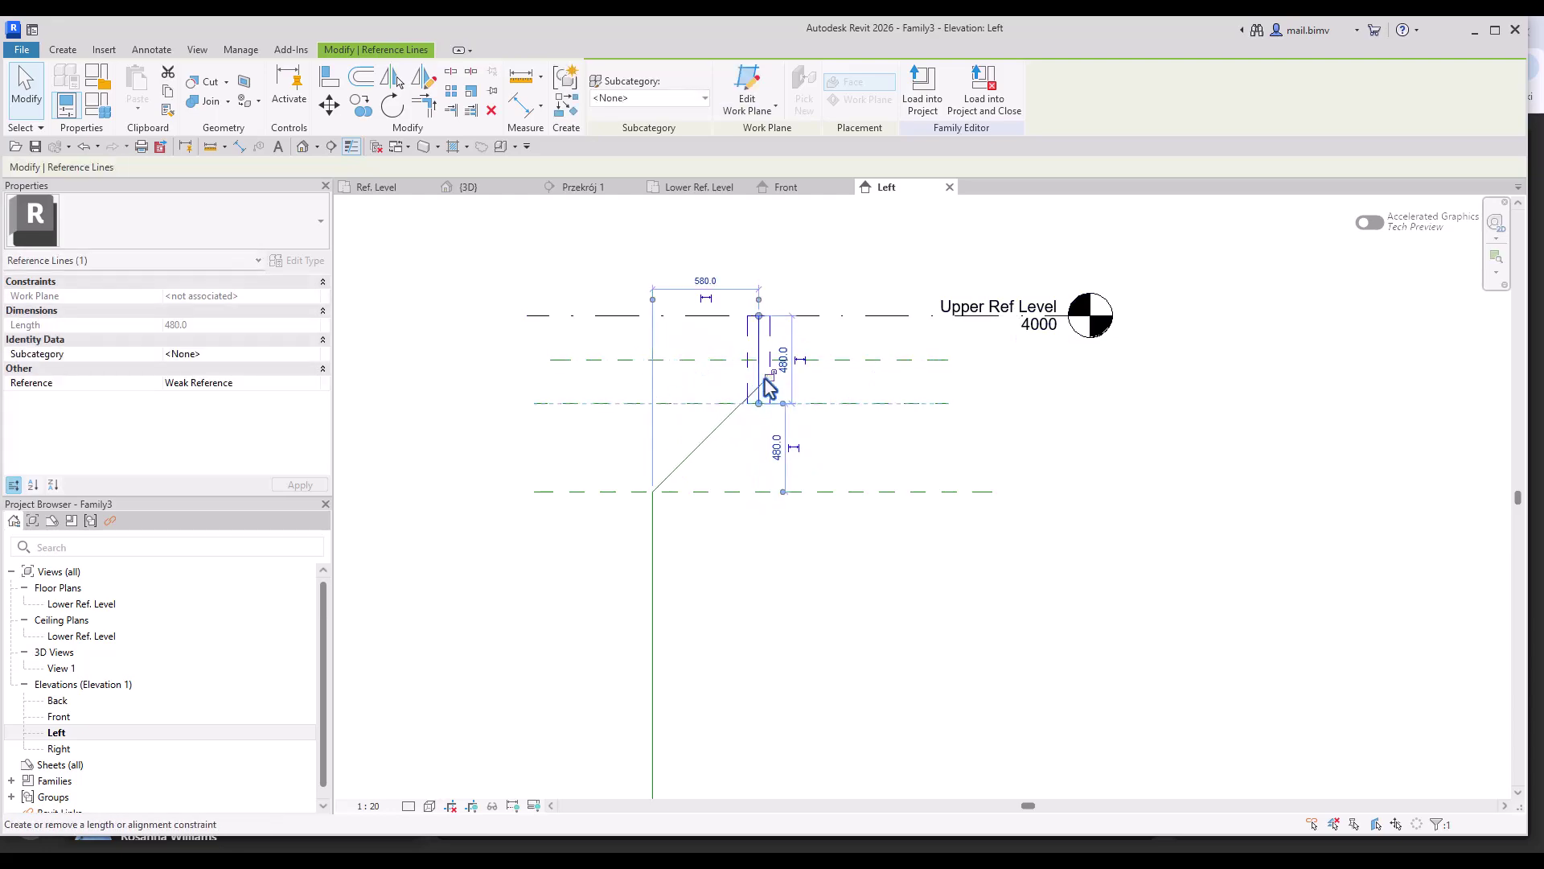
drag(757, 315, 759, 350)
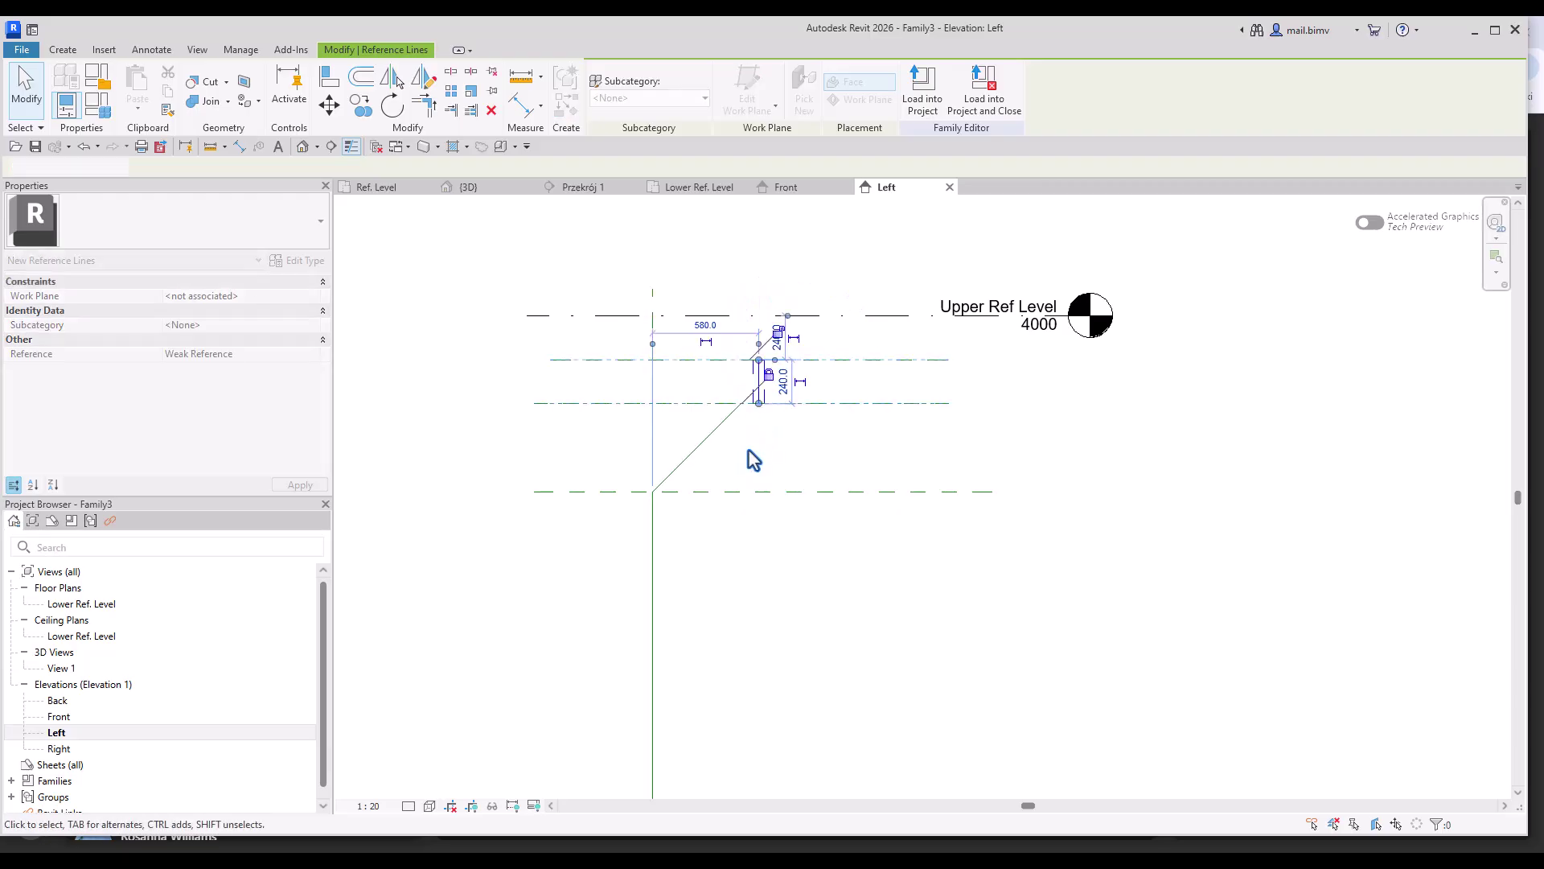
- Reconnect the sloped reference line's end to the short vertical line
click(717, 411)
scroll(748, 412, up, 4)
drag(732, 398, 769, 386)
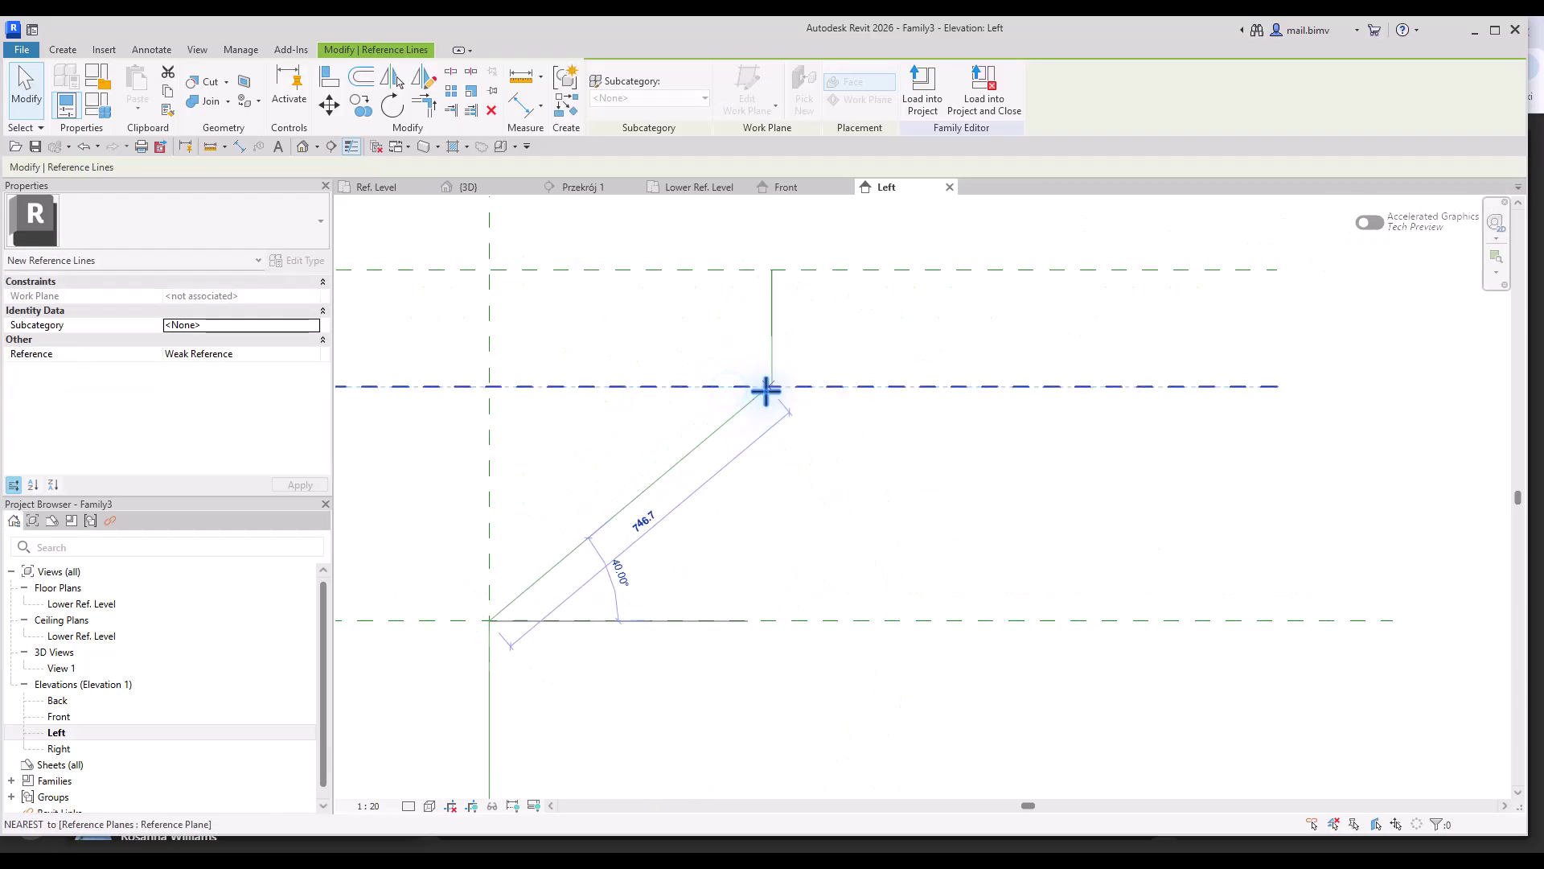
scroll(668, 483, down, 2)
scroll(524, 458, down, 2)
middle_drag(524, 458, 603, 473)
key(Escape)
middle_drag(510, 469, 609, 279)
- Sketch a short angled reference line from the vertical line near the lower level
key(r)
key(p)
scroll(764, 764, up, 3)
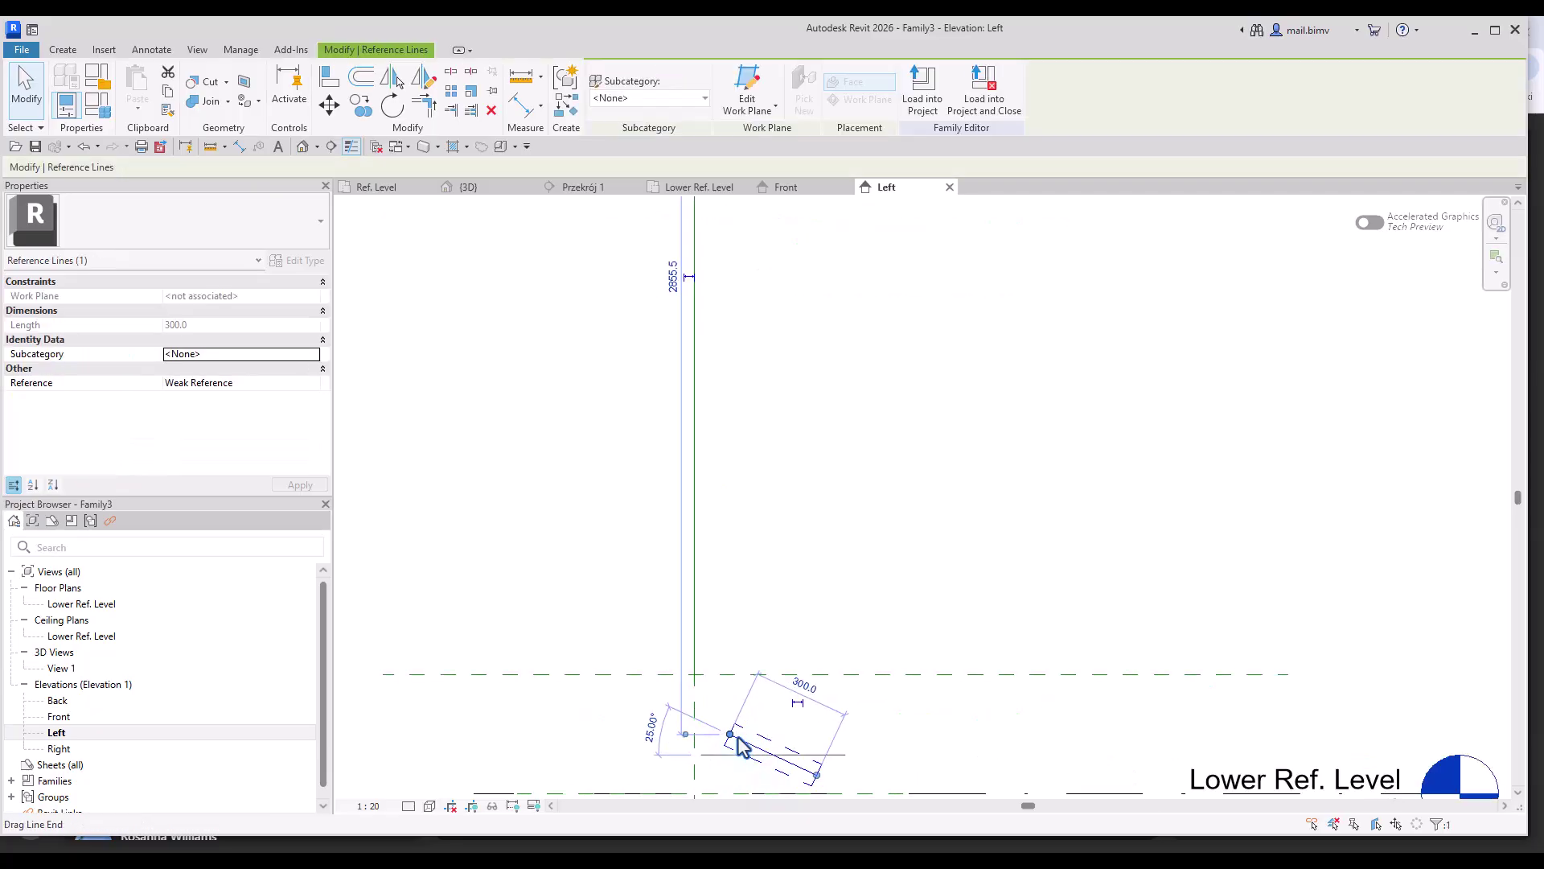
click(816, 774)
click(697, 675)
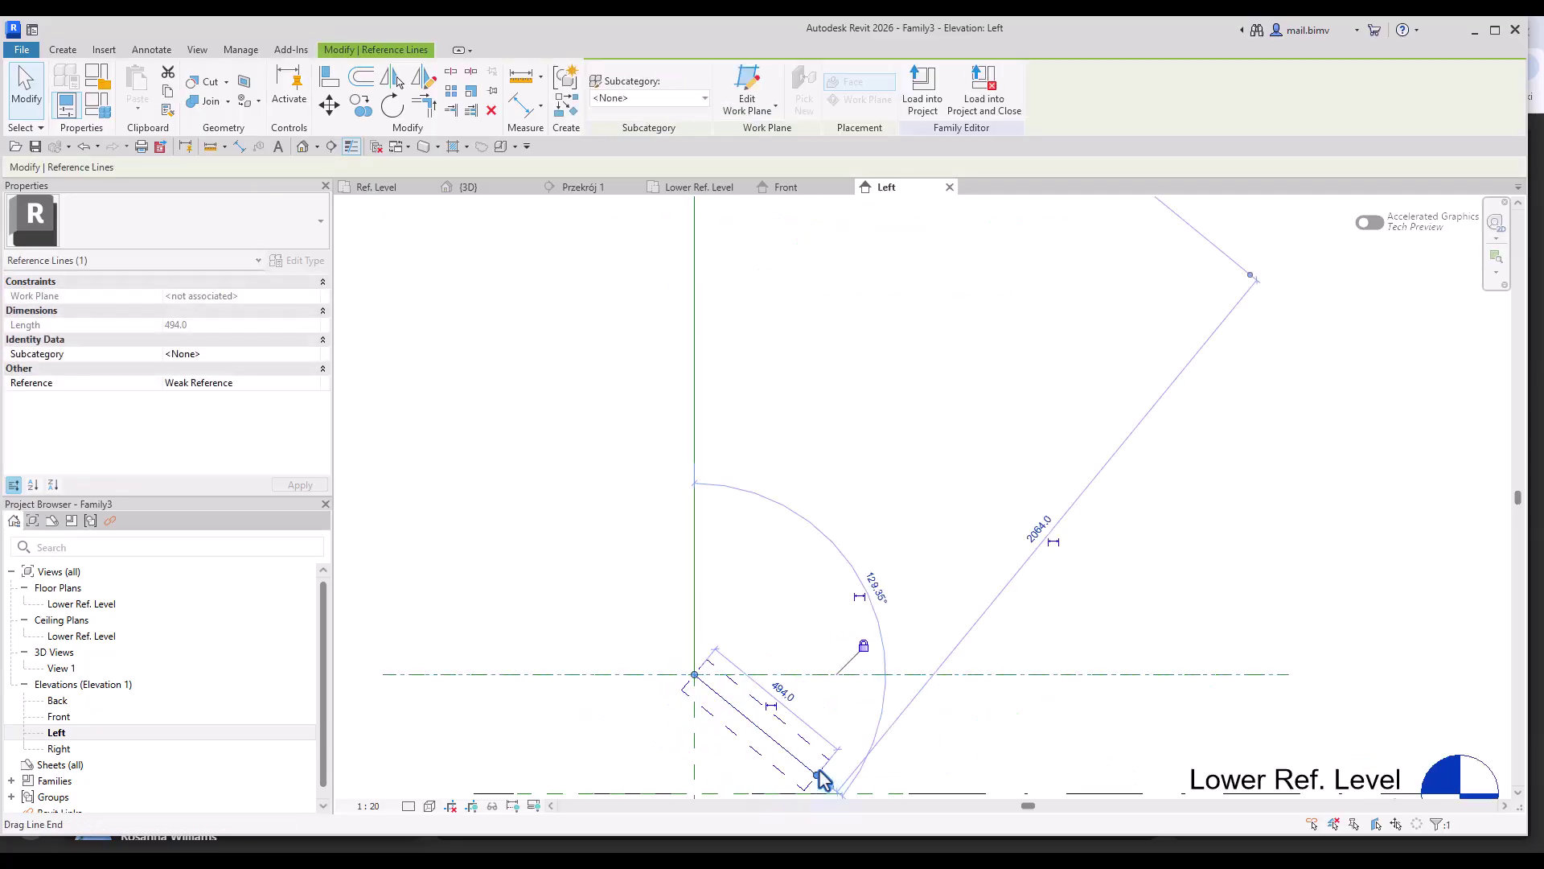
- Shorten the new bottom line to 380 and make that length a permanent dimension
drag(820, 776, 798, 730)
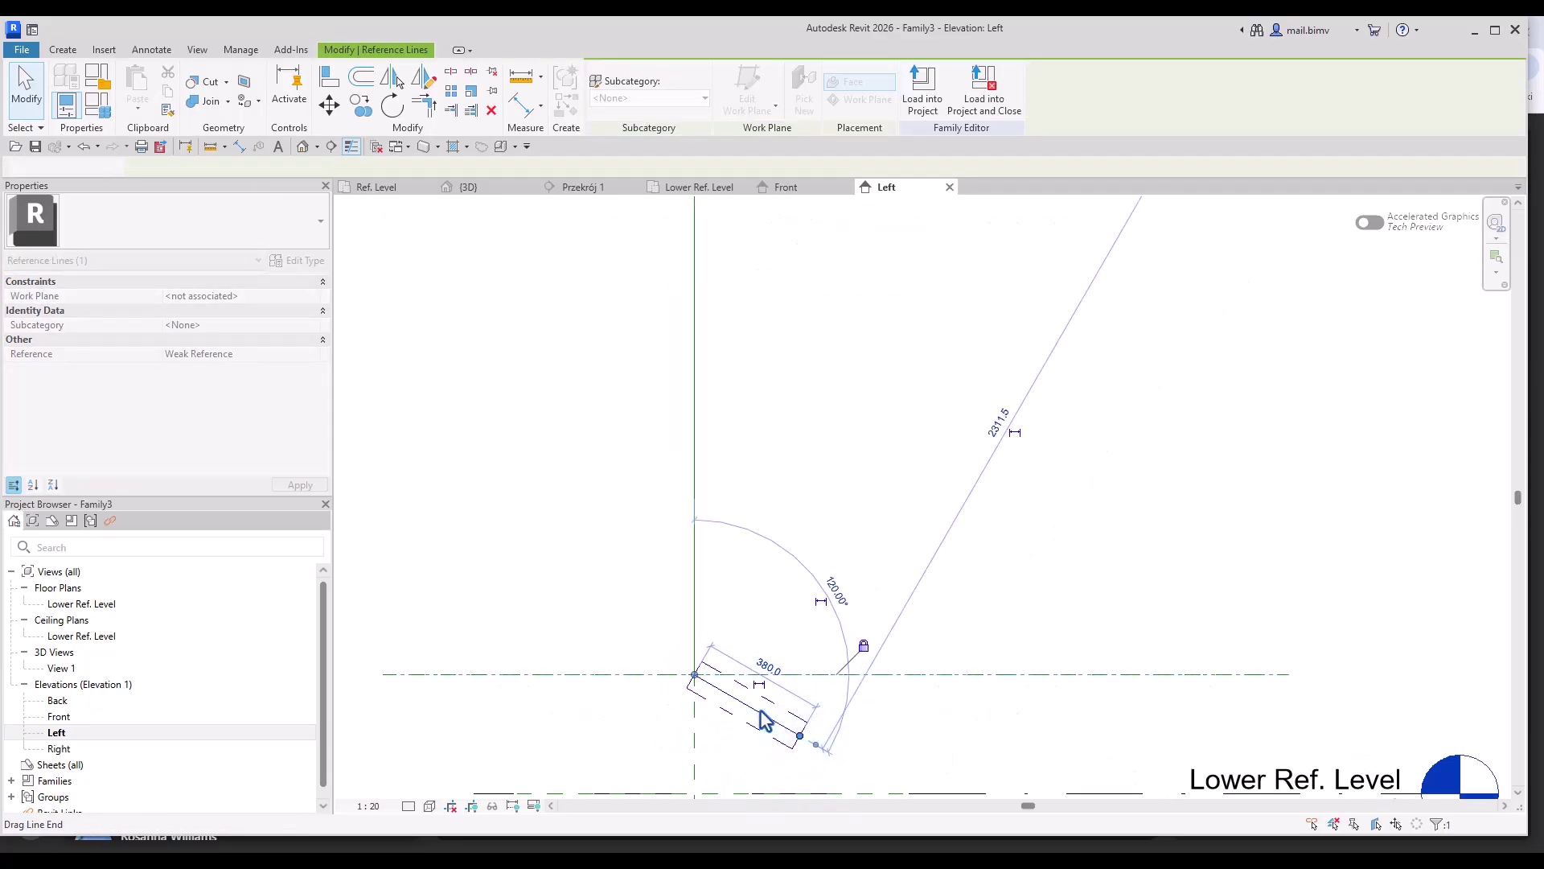
scroll(728, 692, down, 3)
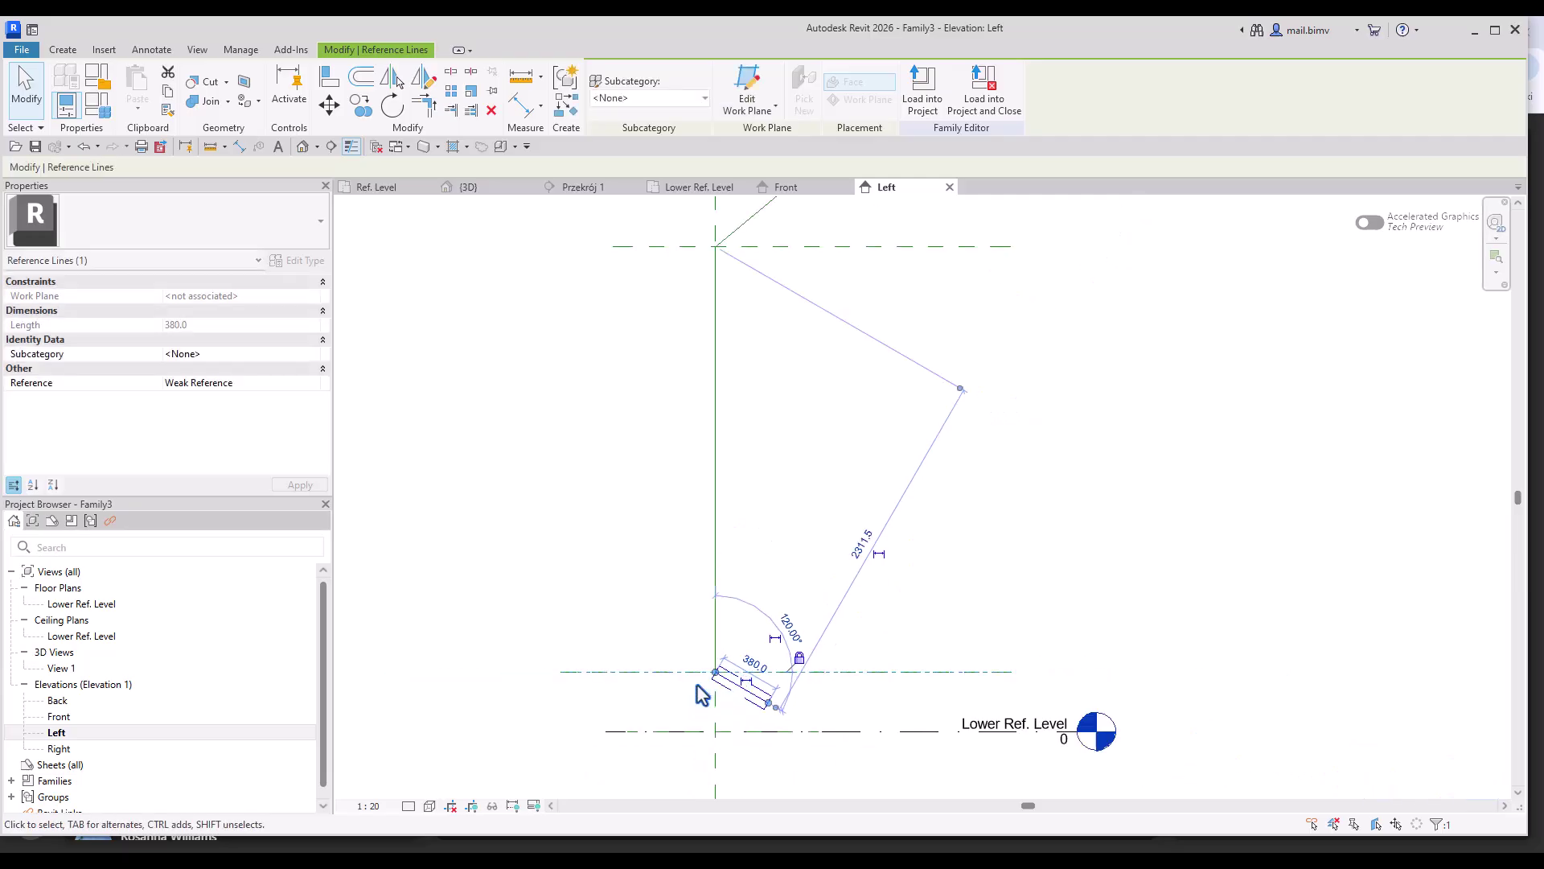
click(737, 678)
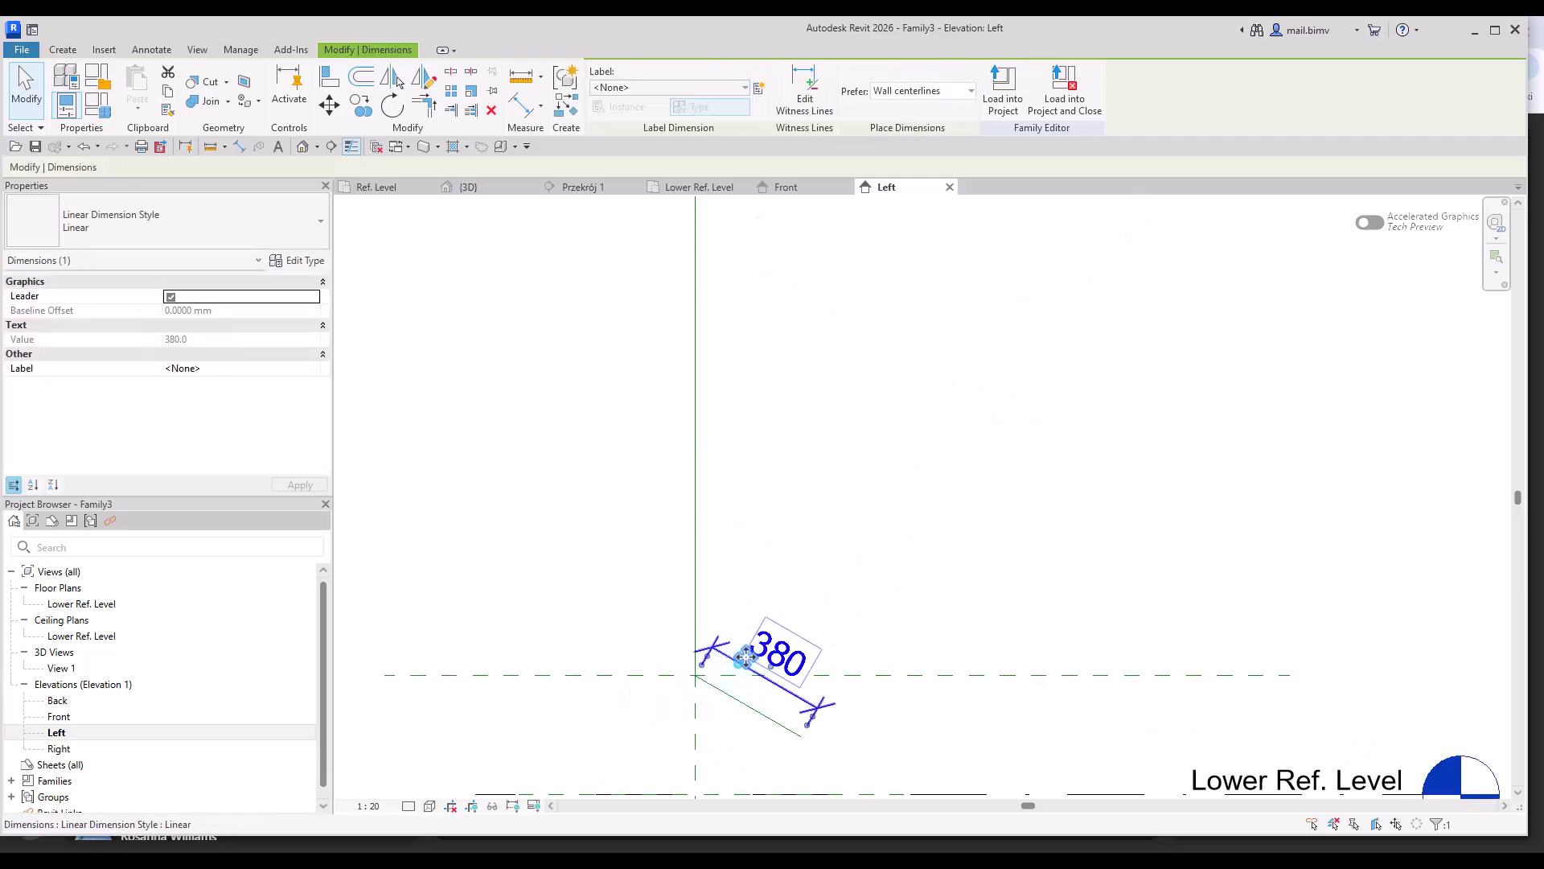
scroll(794, 611, down, 2)
middle_drag(718, 625, 728, 674)
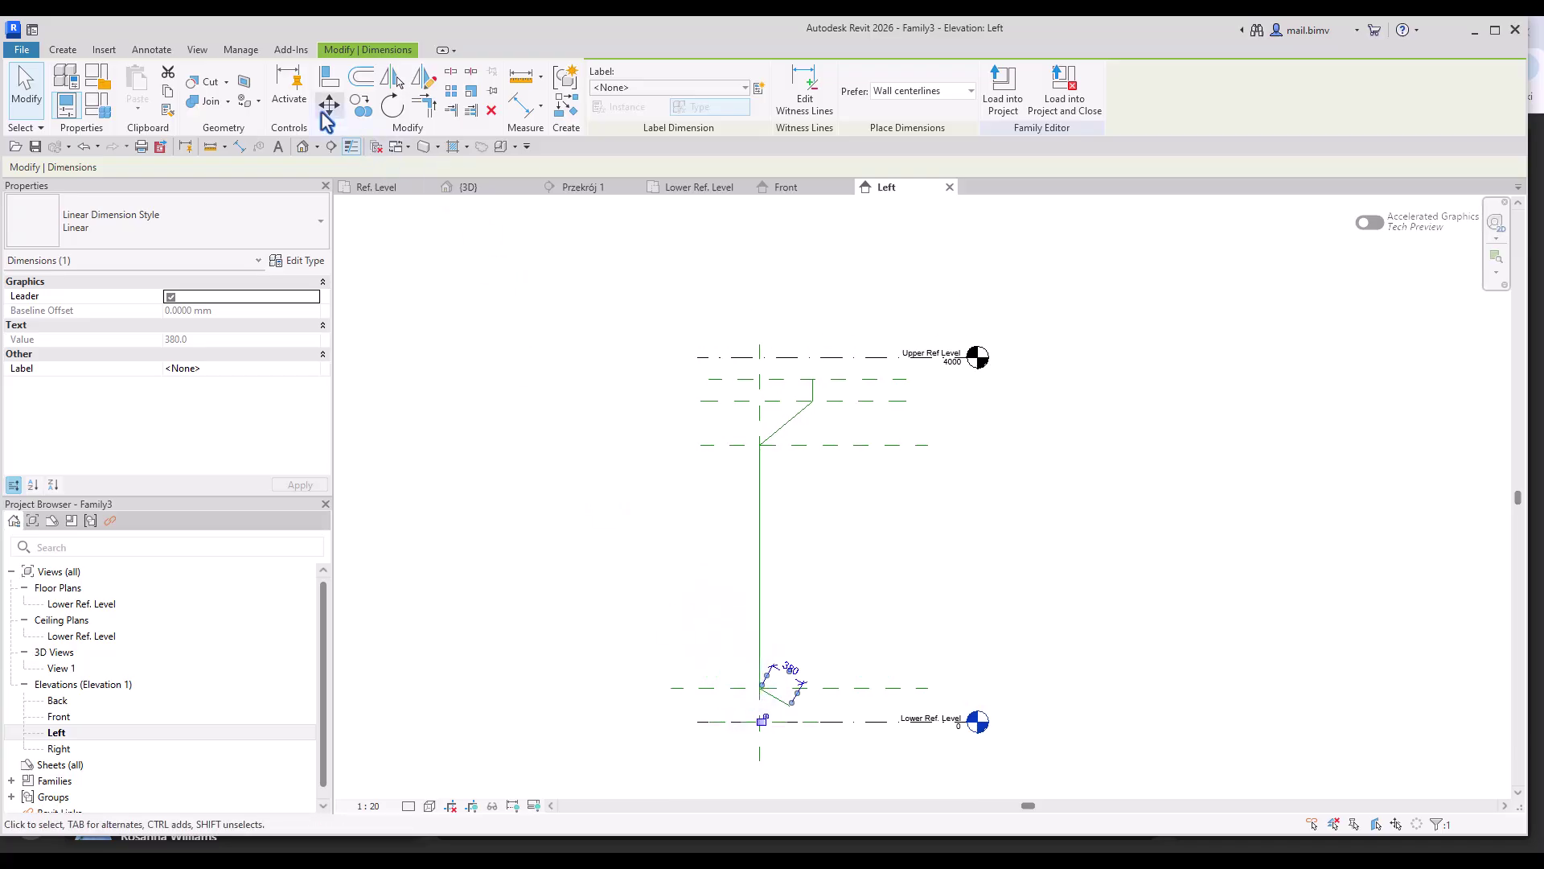
- Add aligned dimensions of 580, 240 and 371 to the reference skeleton
click(238, 146)
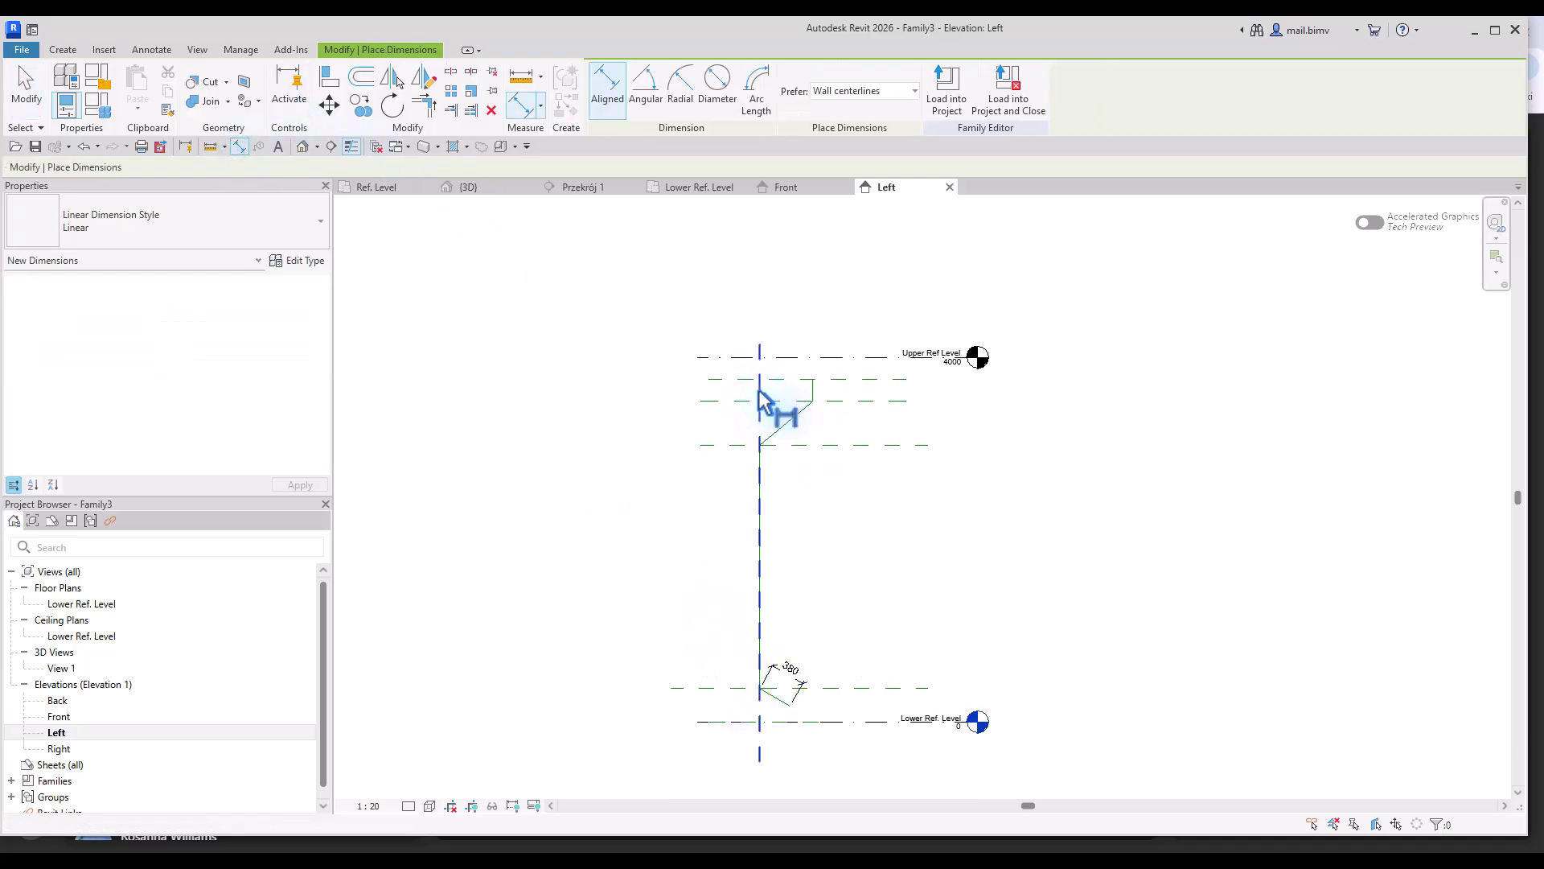
click(818, 393)
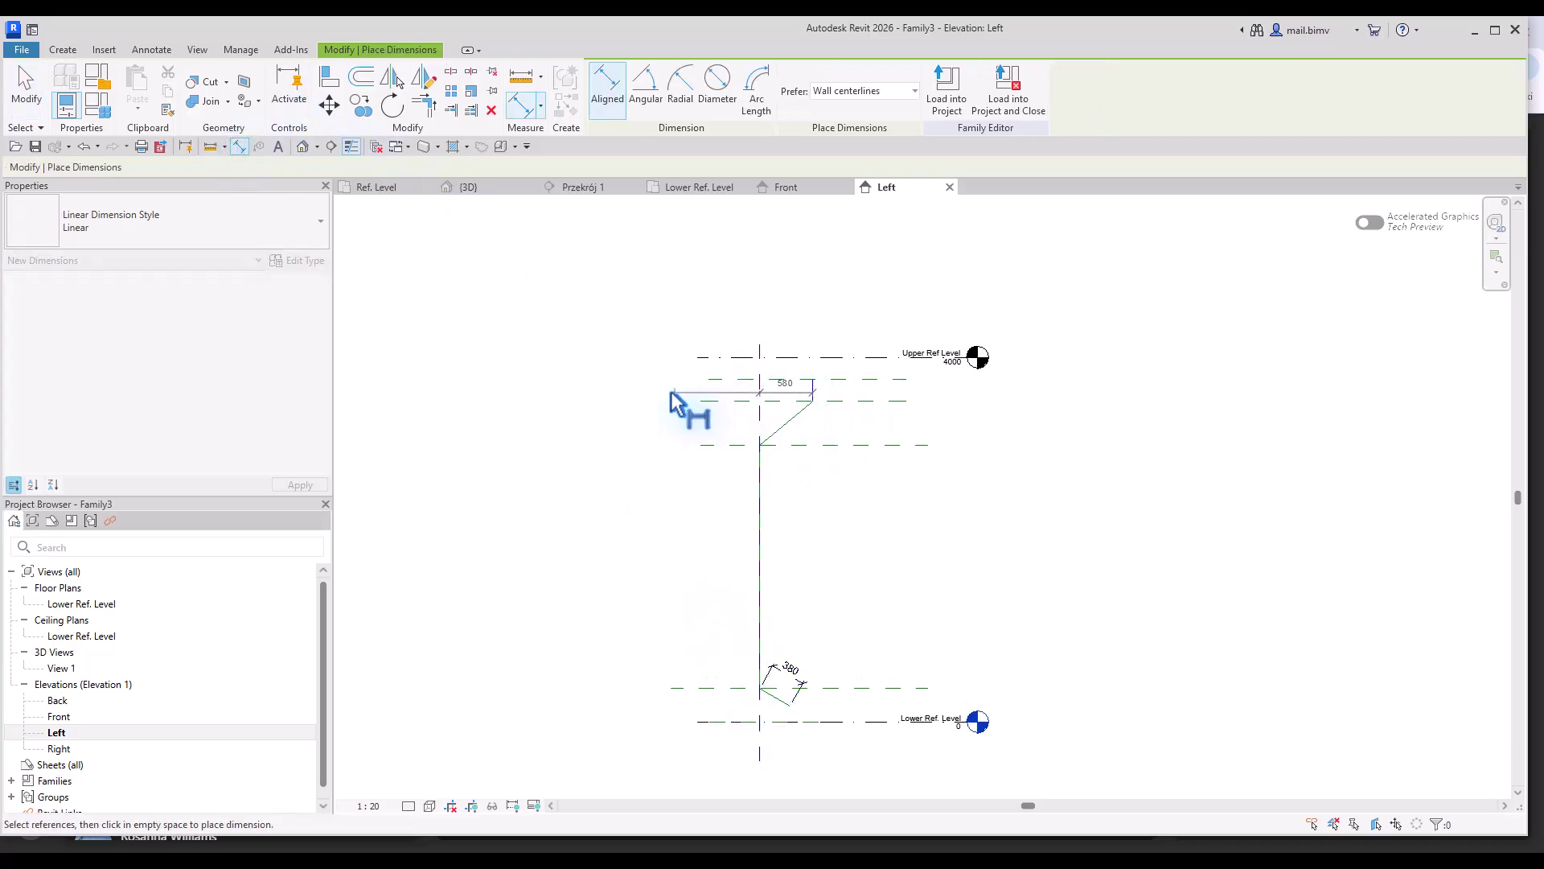
click(734, 314)
click(817, 378)
click(726, 357)
click(702, 370)
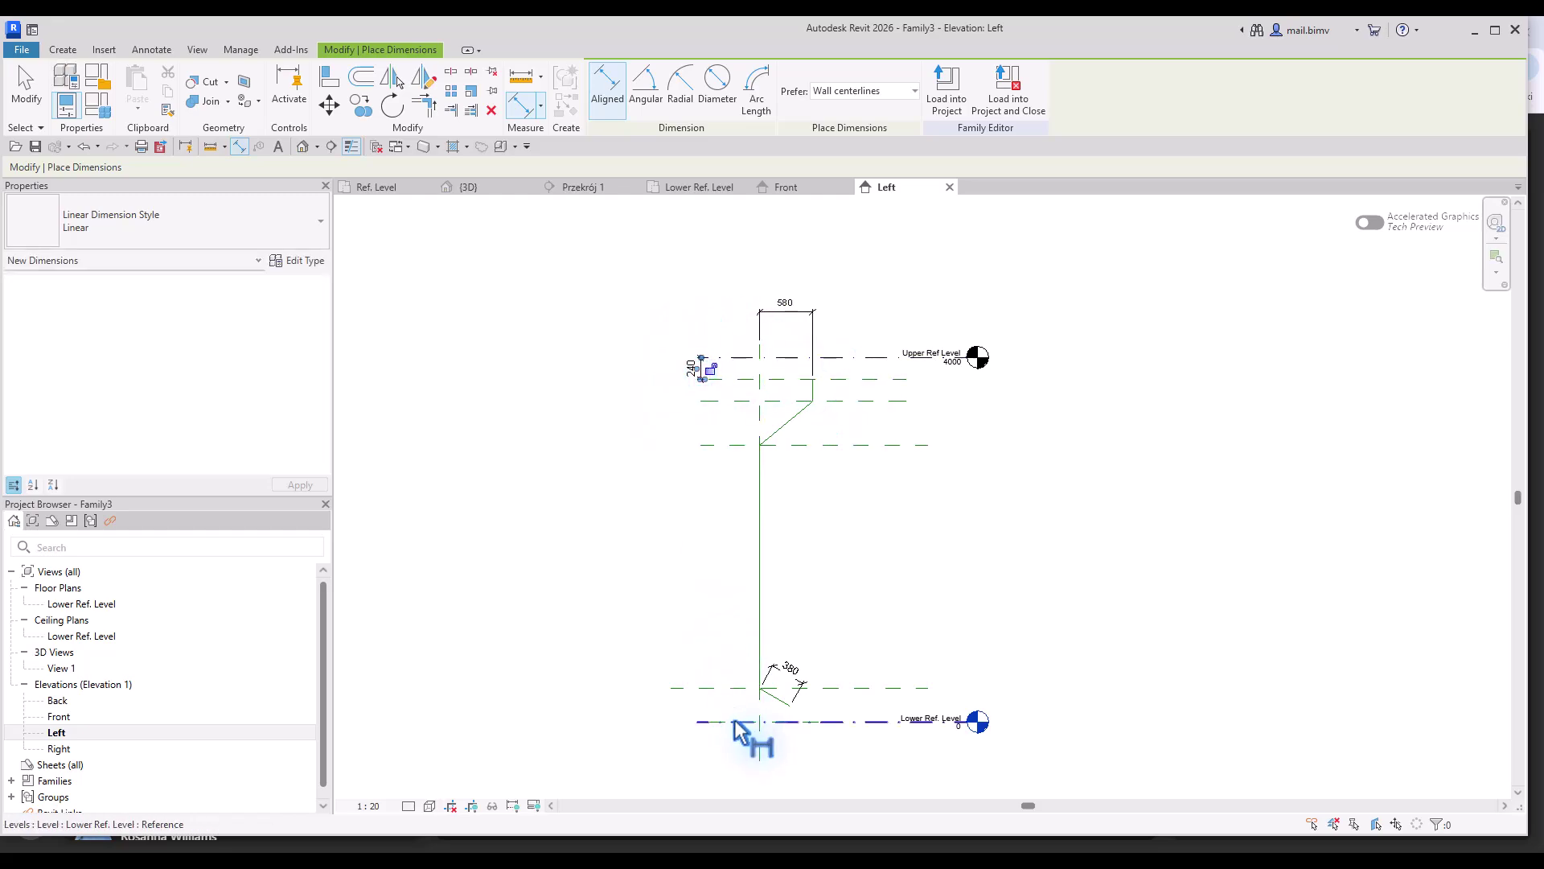
click(733, 722)
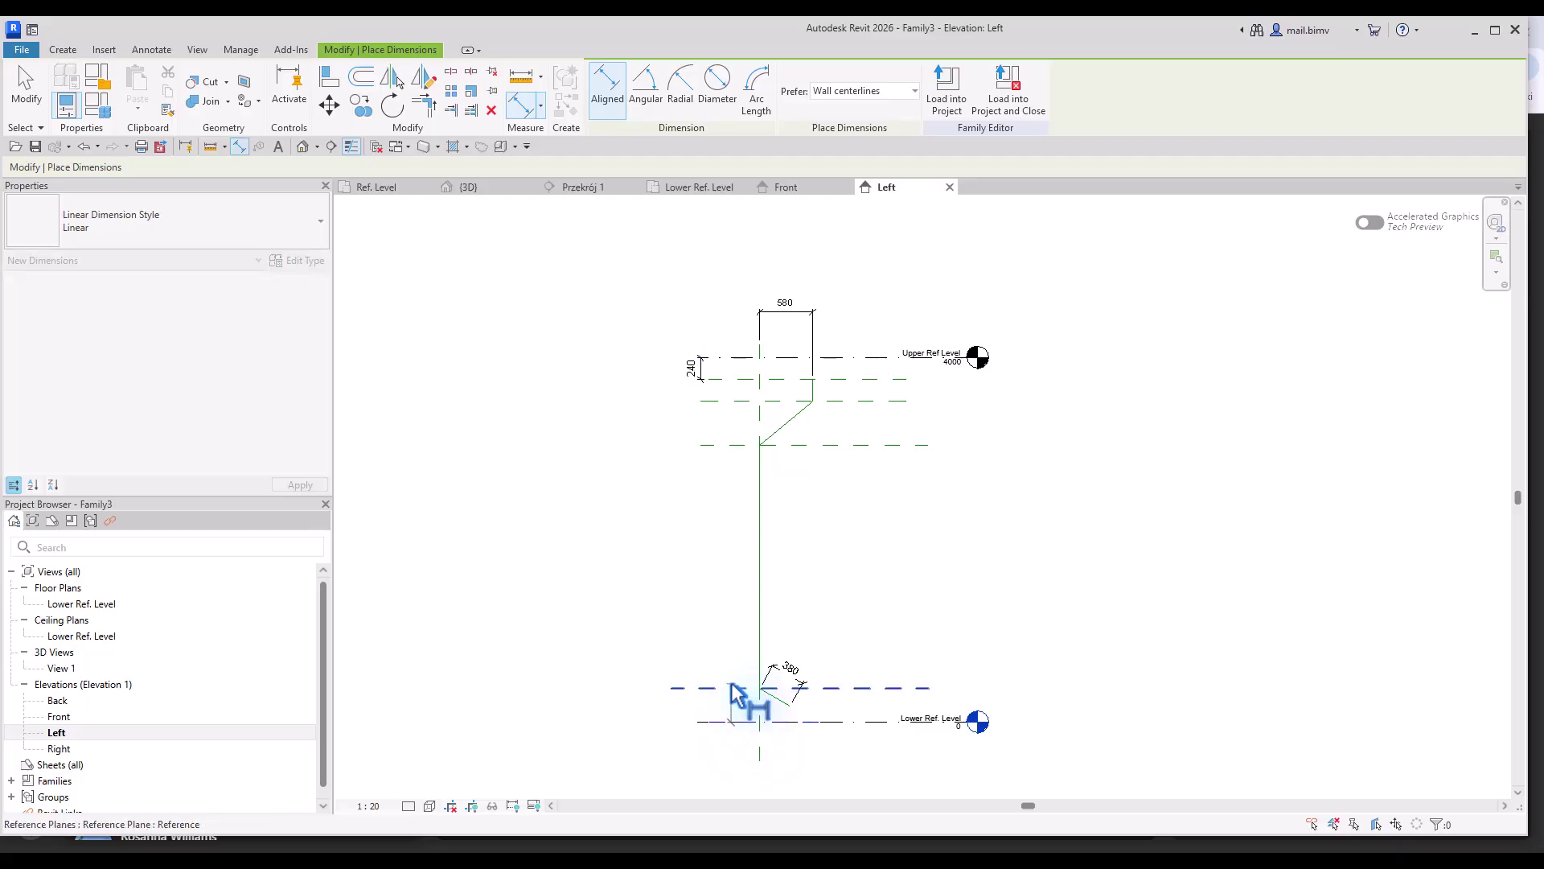
click(720, 705)
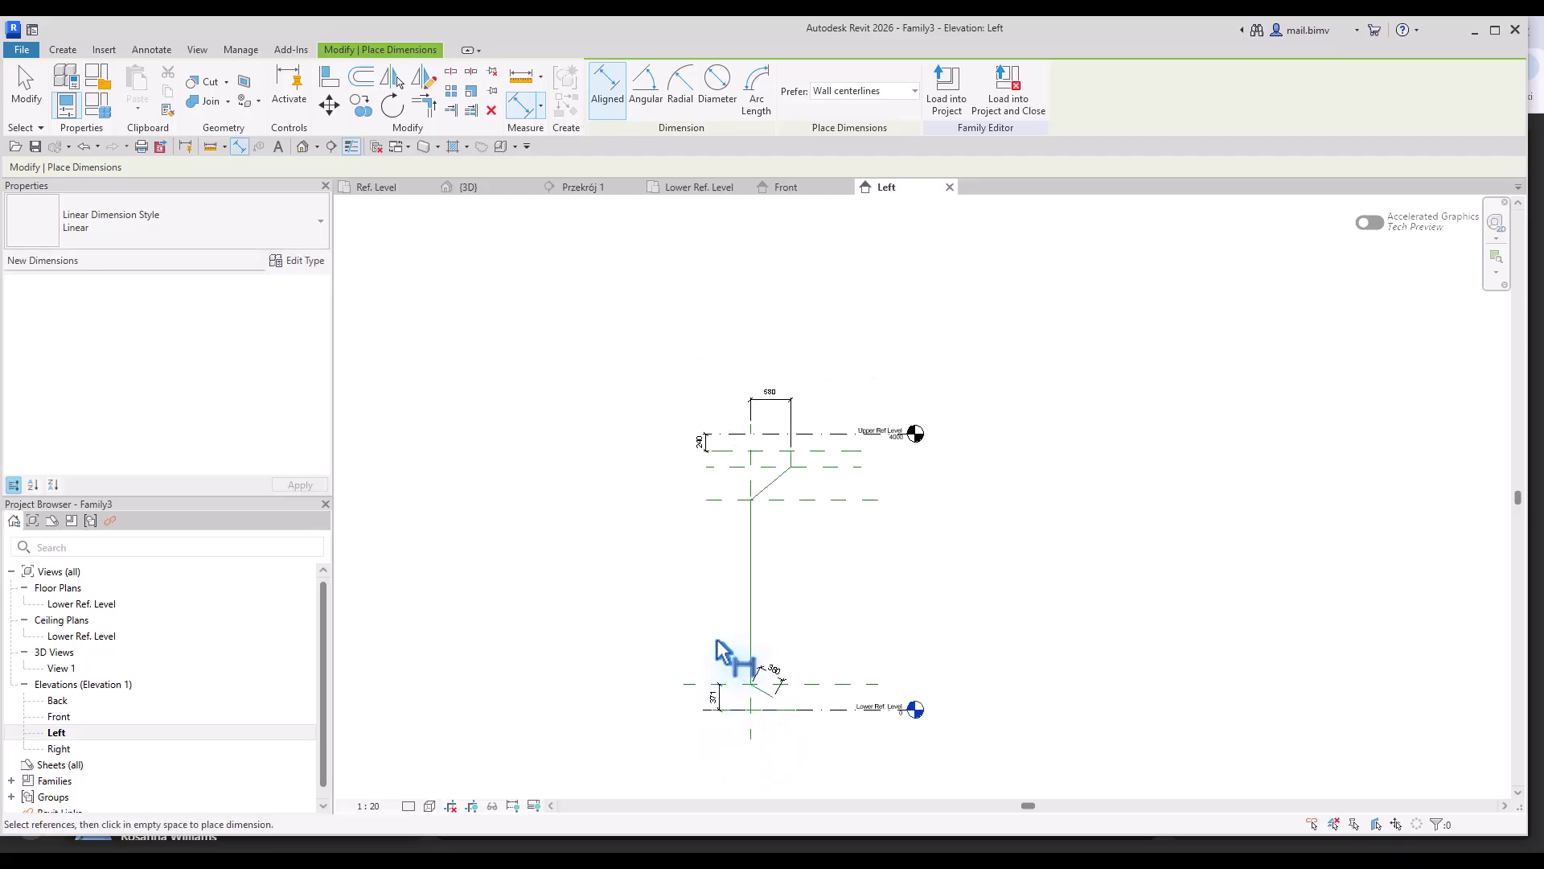
key(Escape)
scroll(728, 635, up, 1)
middle_drag(731, 613, 752, 600)
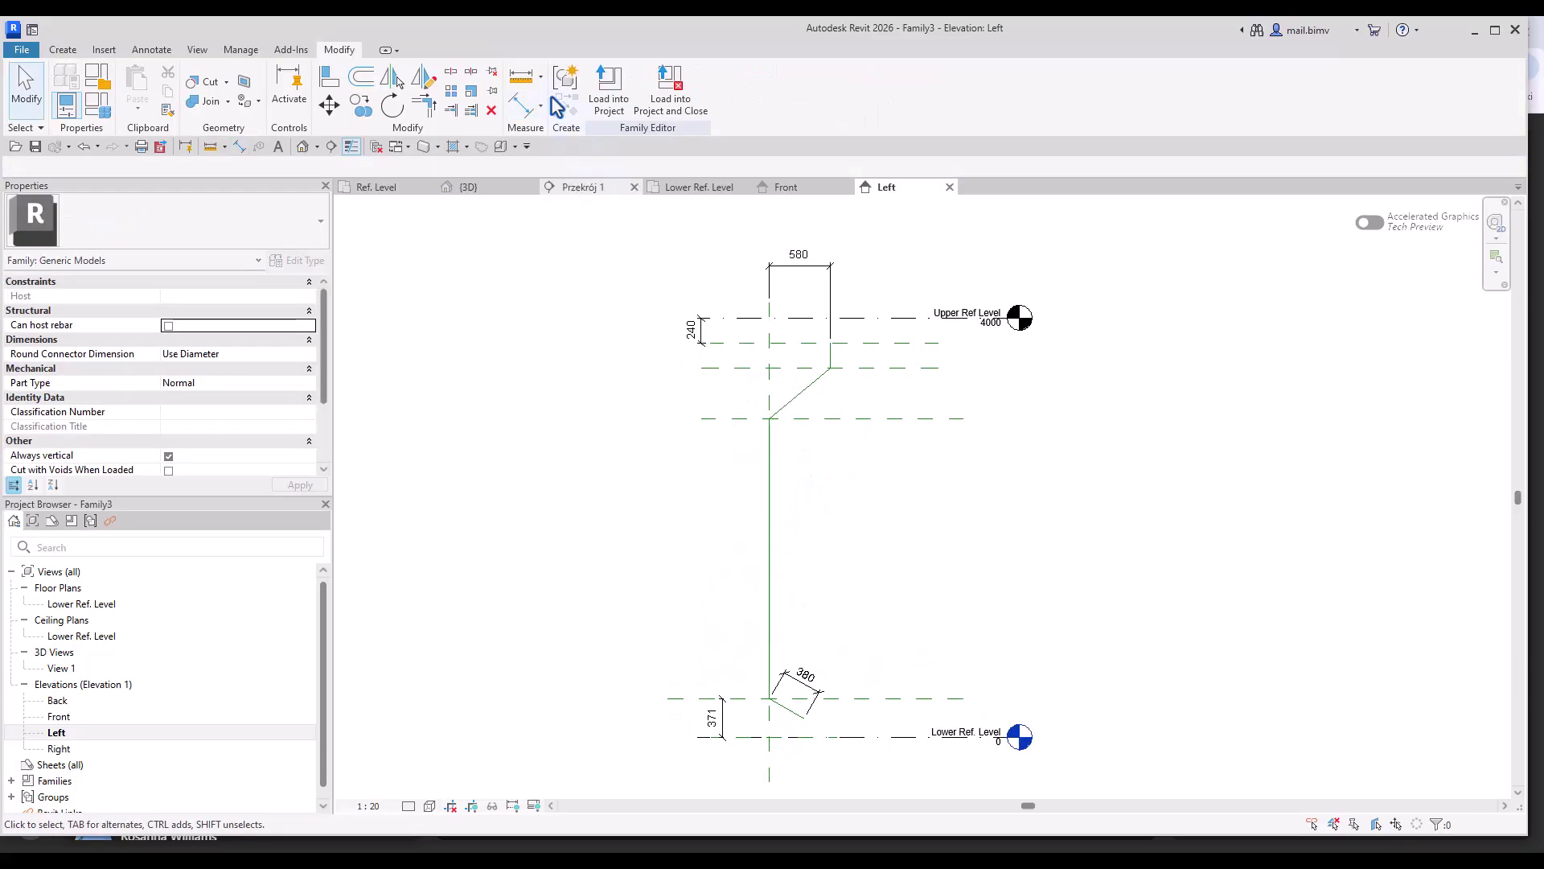
- Add angular dimensions of 39.61° and 30.00° on the upper and lower sloped lines
click(73, 49)
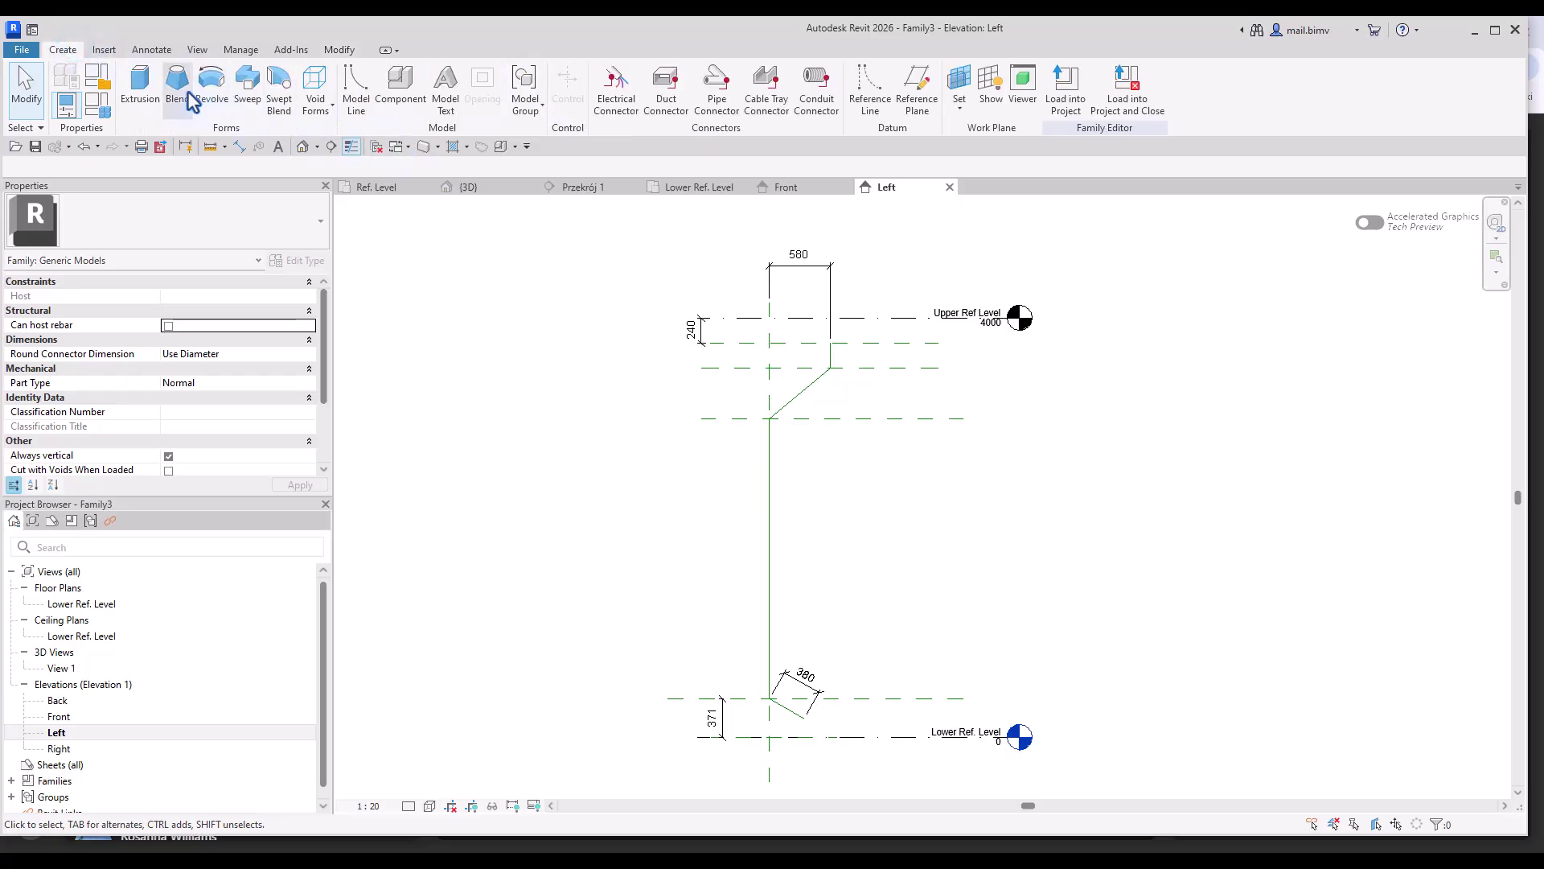
click(238, 146)
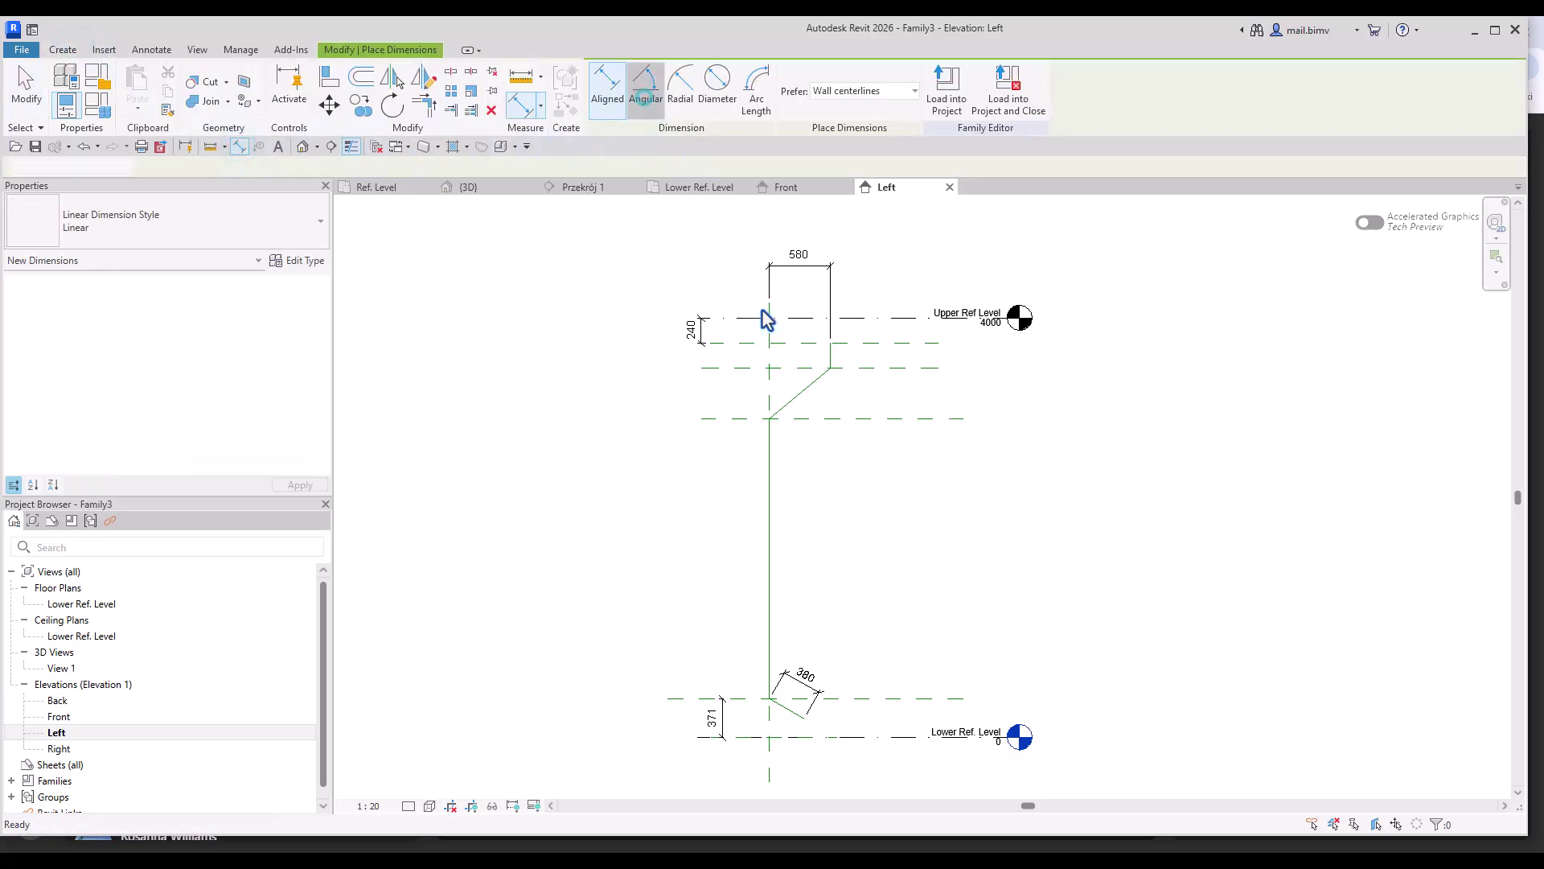
click(835, 418)
click(864, 411)
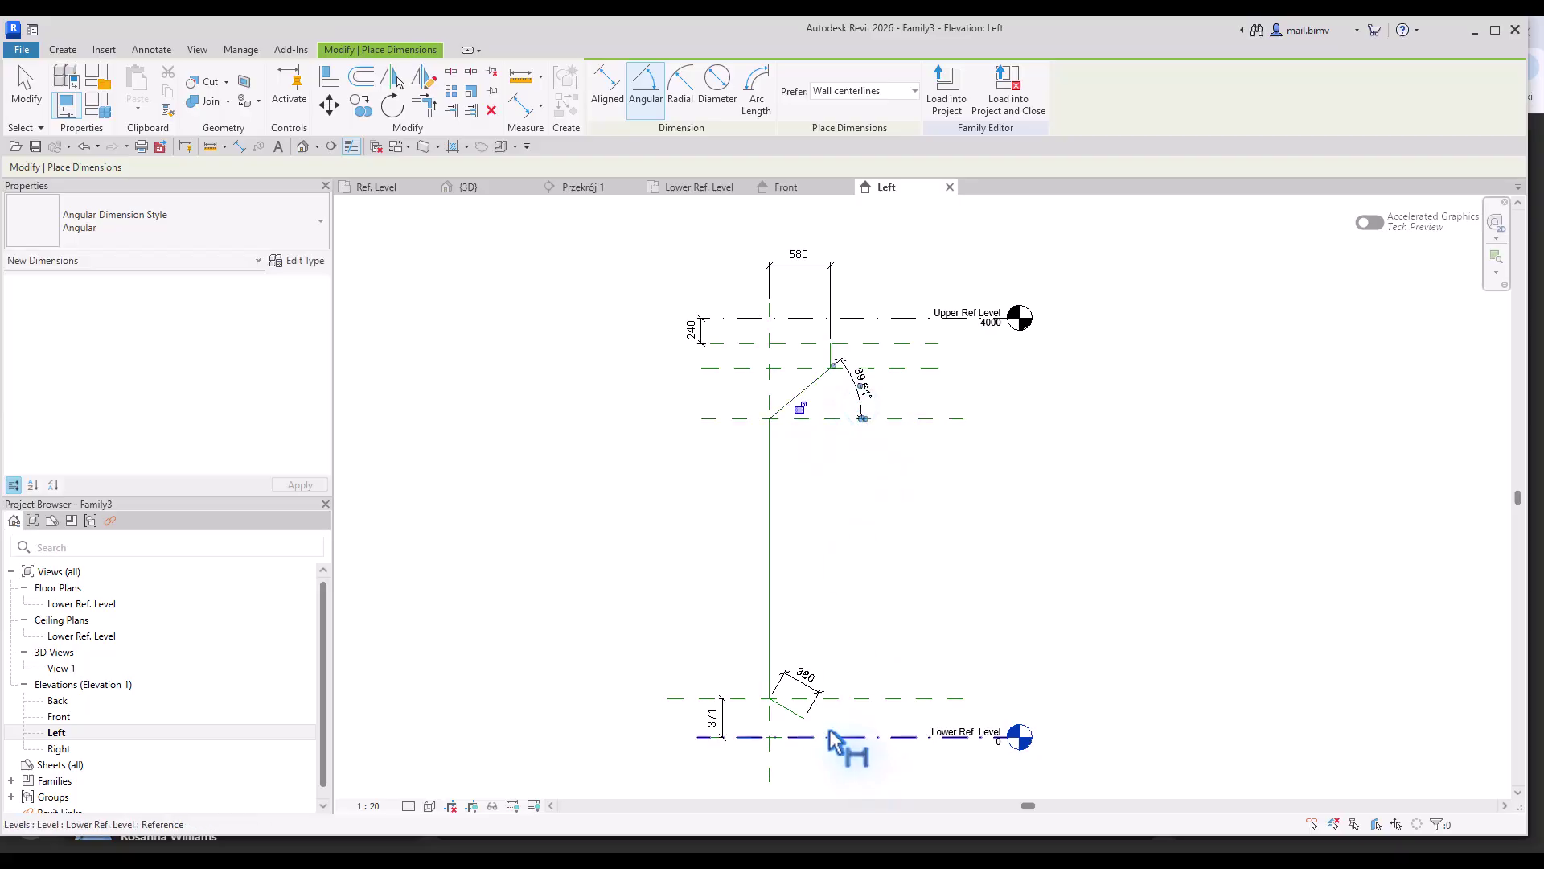
click(836, 698)
click(876, 722)
click(27, 88)
- Label the 580 dimension with a new instance parameter named Top offset
click(804, 280)
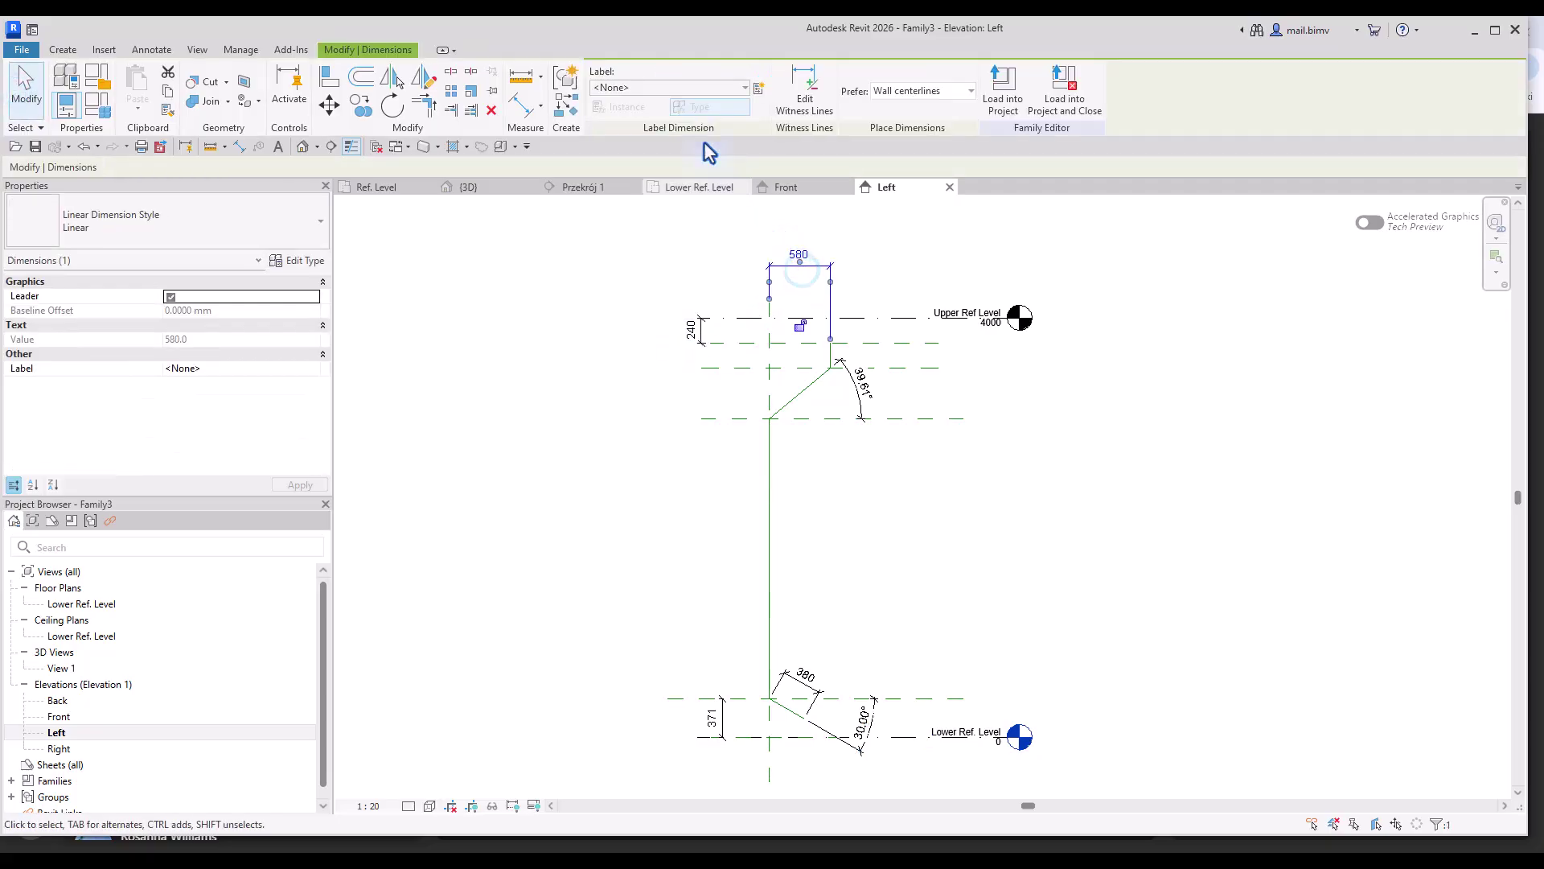
click(759, 87)
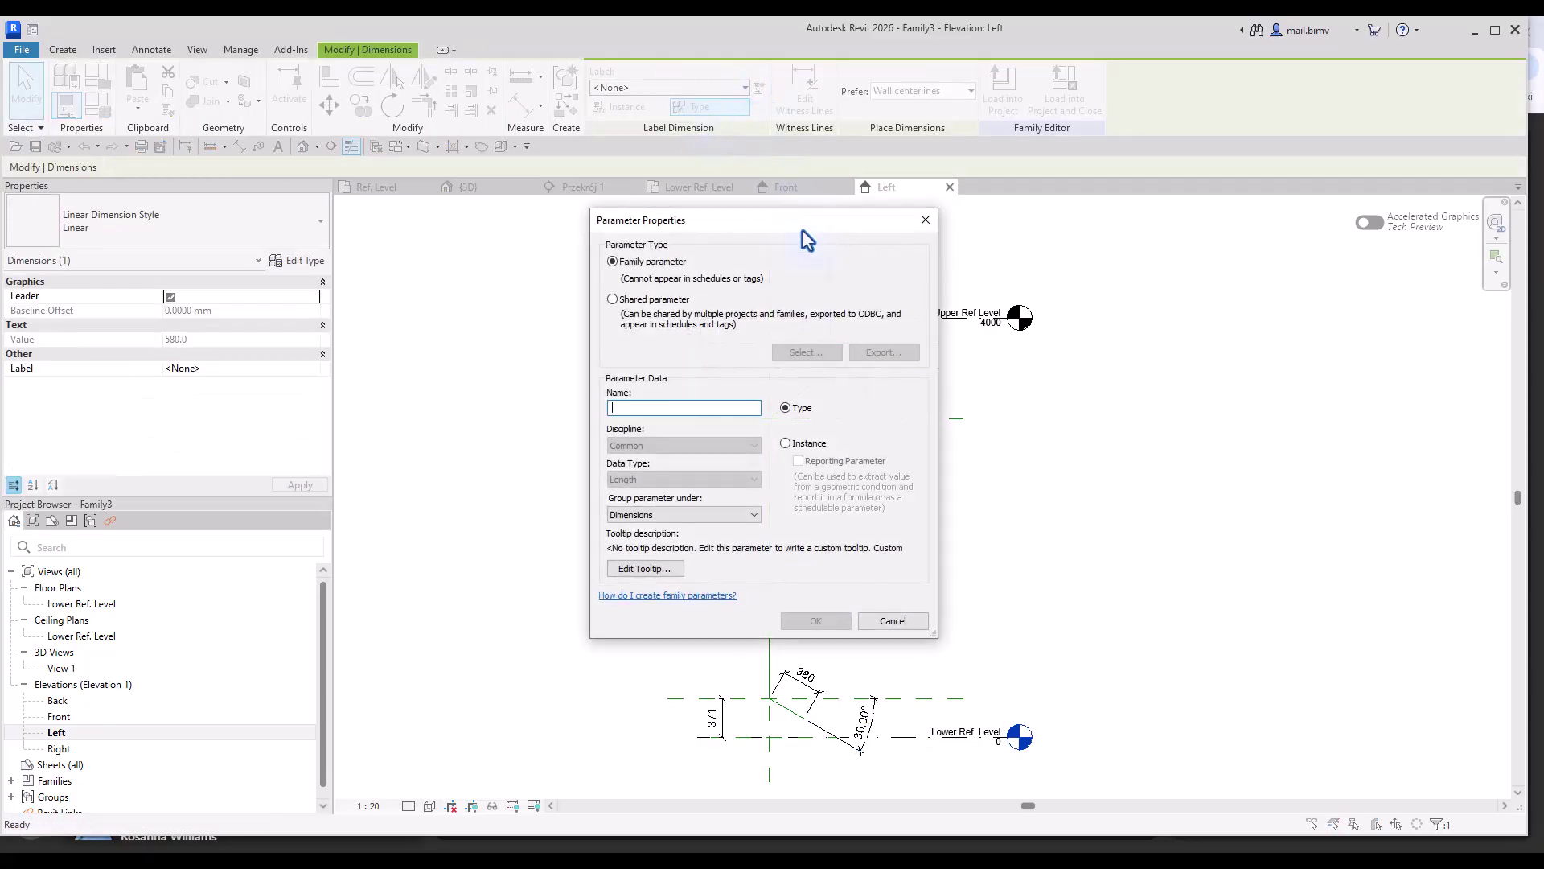
click(785, 443)
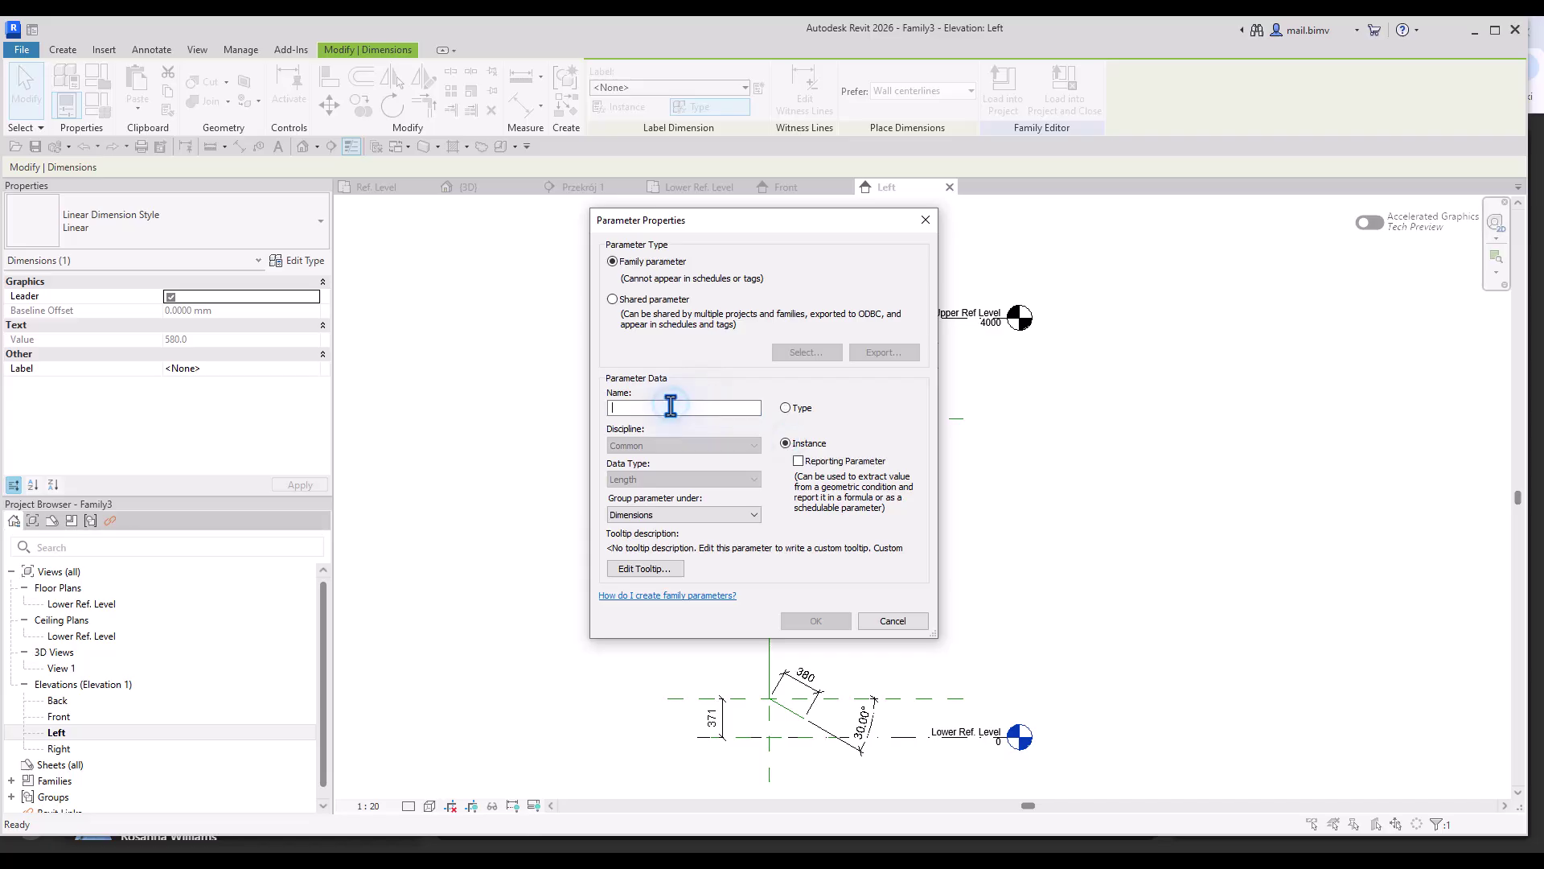
click(670, 407)
text(Top offset)
key(Return)
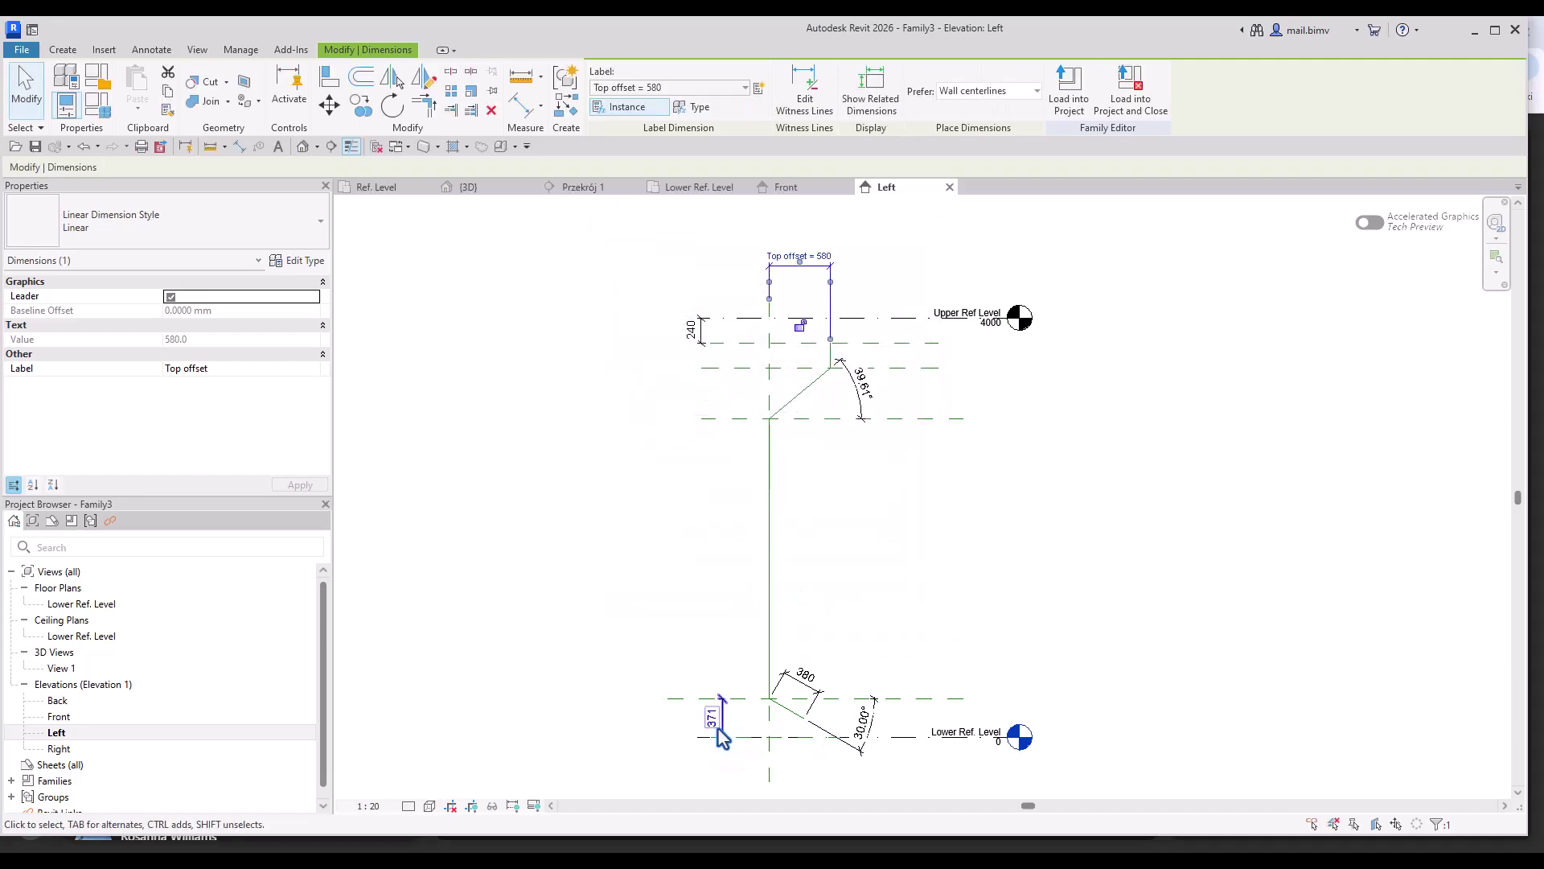
- Label the 371 dimension as Bottom offset and the 39.61° angle as Angle Top
click(713, 728)
click(758, 88)
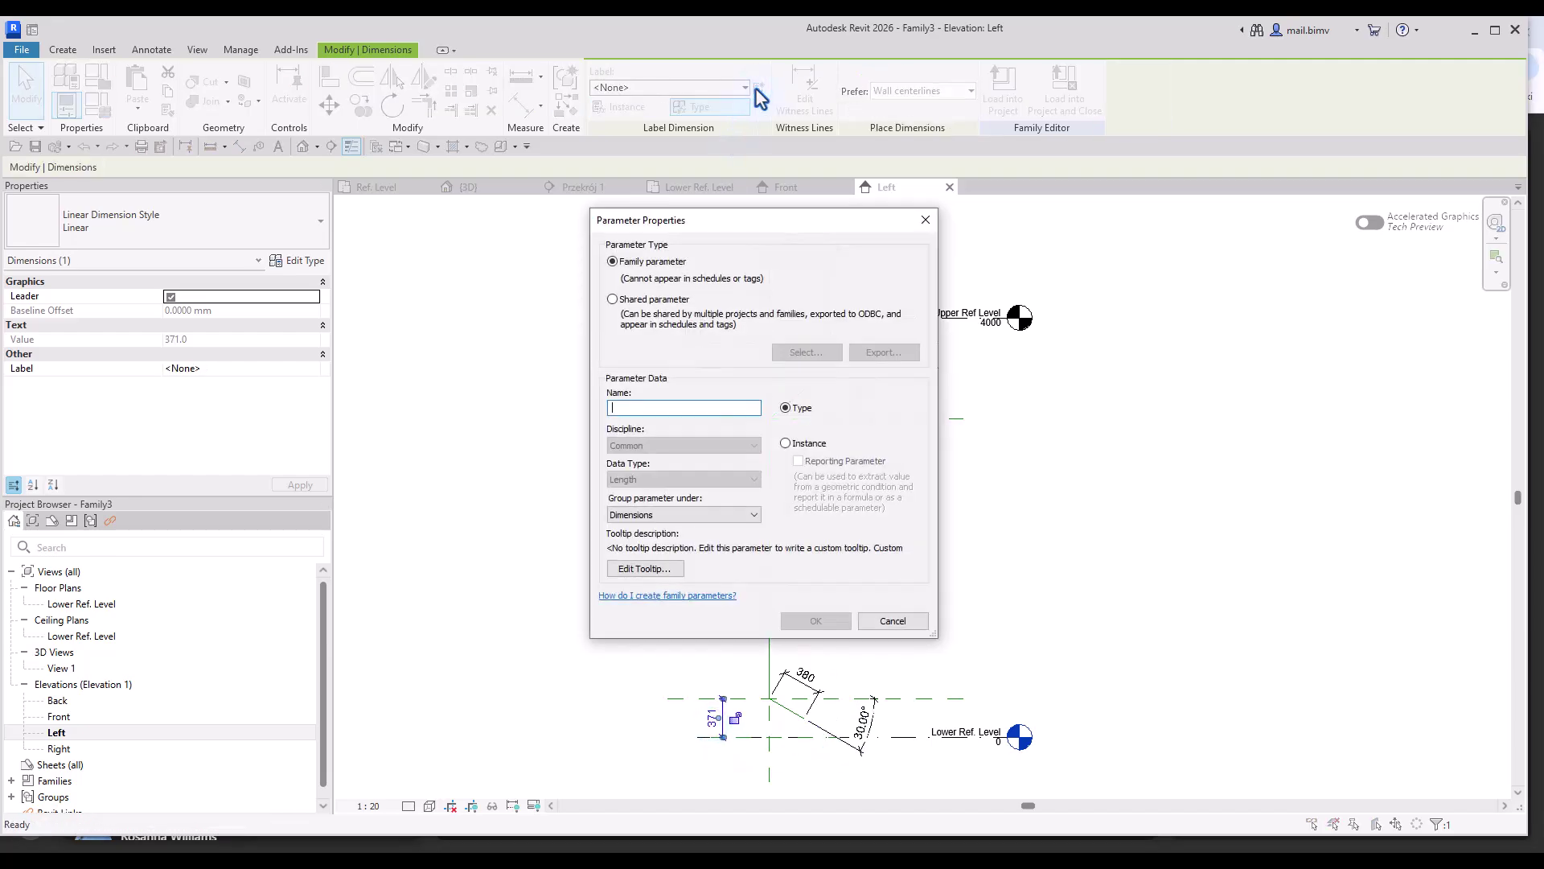
text(Bott)
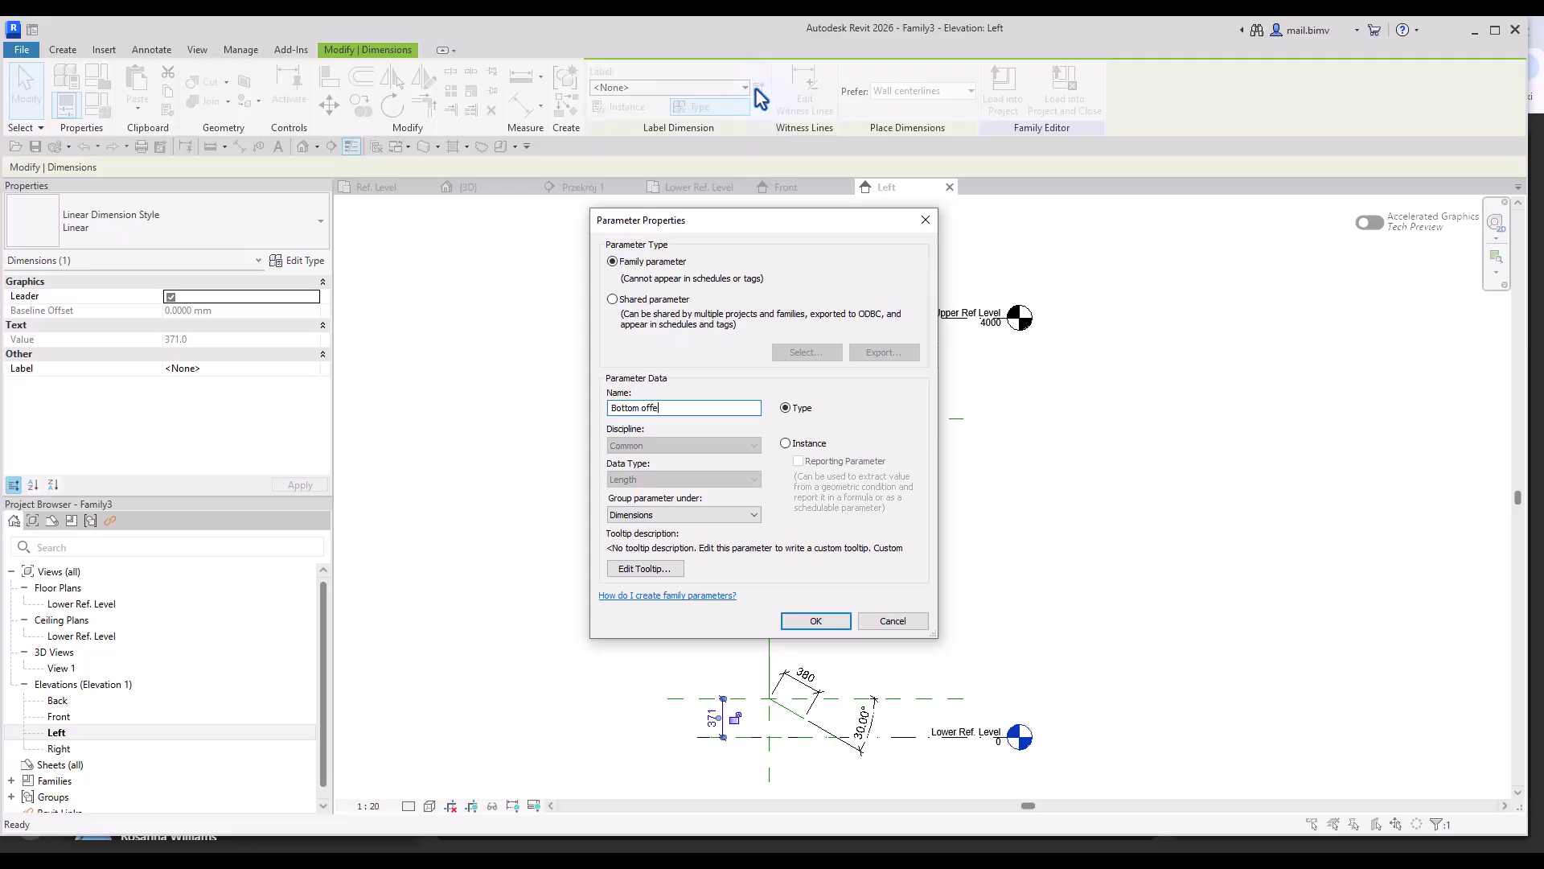
text(om offset)
key(Return)
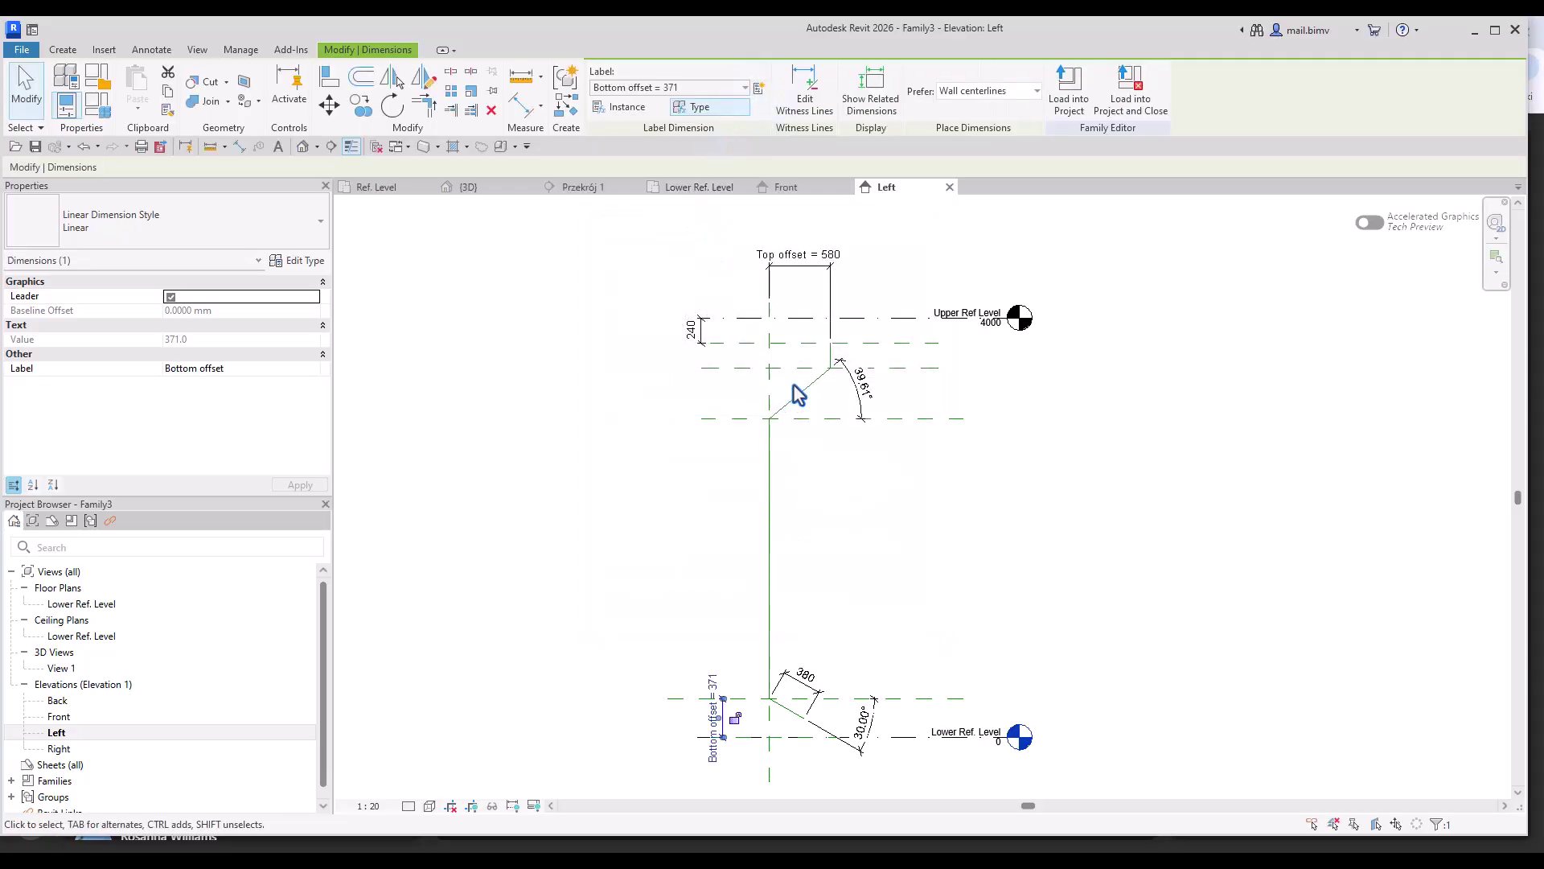
click(859, 394)
click(758, 88)
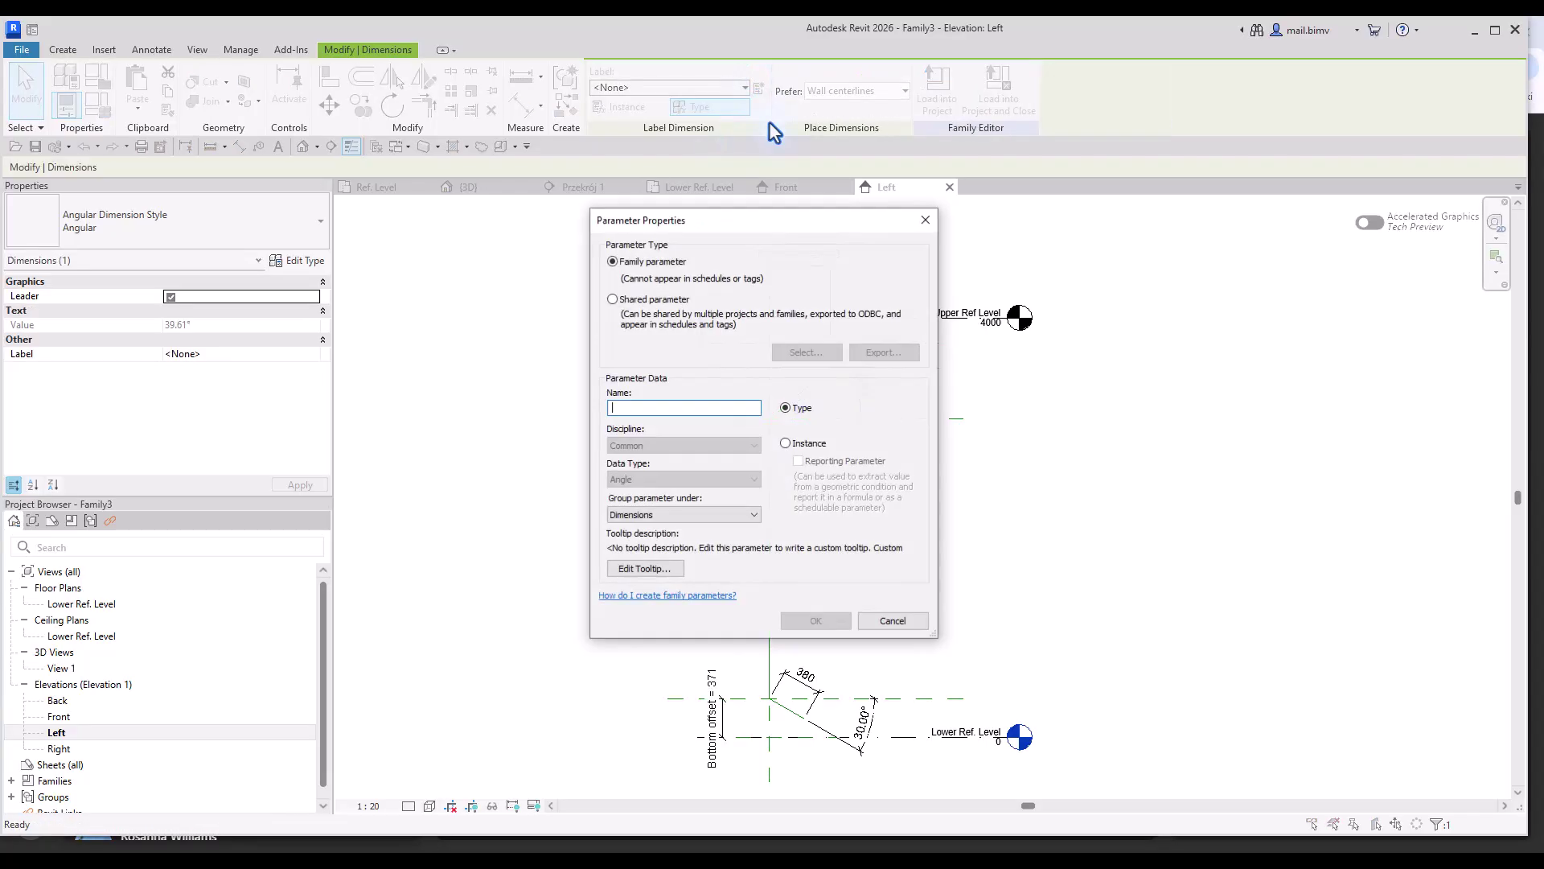
text(Angle Top)
key(Return)
- Label the 30.00° bottom angle as Angle Bottom and make Bottom offset an instance parameter
click(879, 734)
click(759, 89)
text(Angle Bottom)
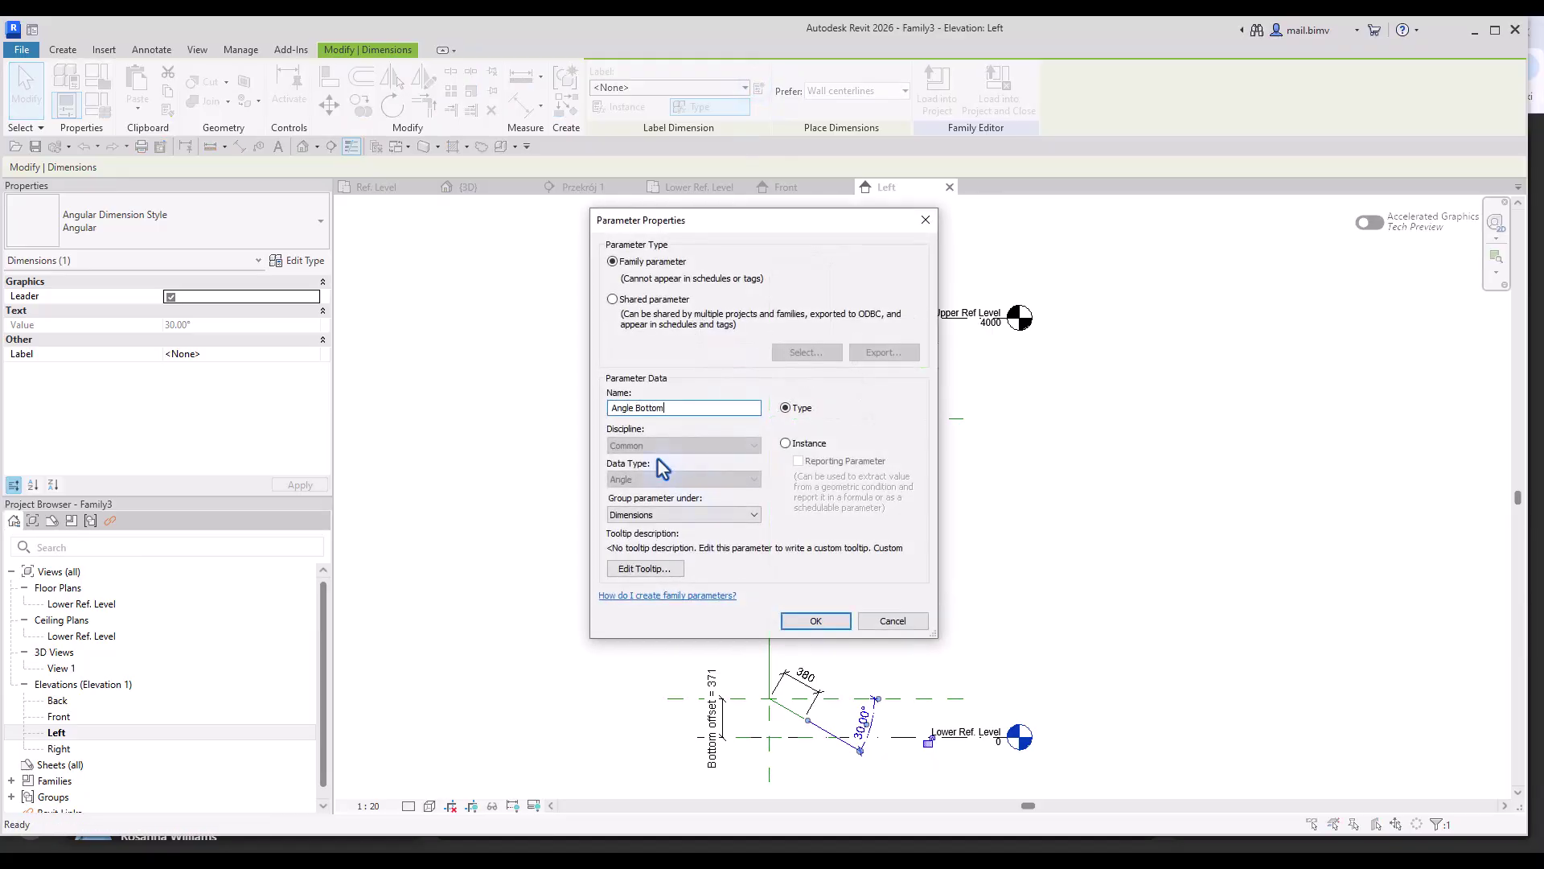
click(814, 620)
click(859, 382)
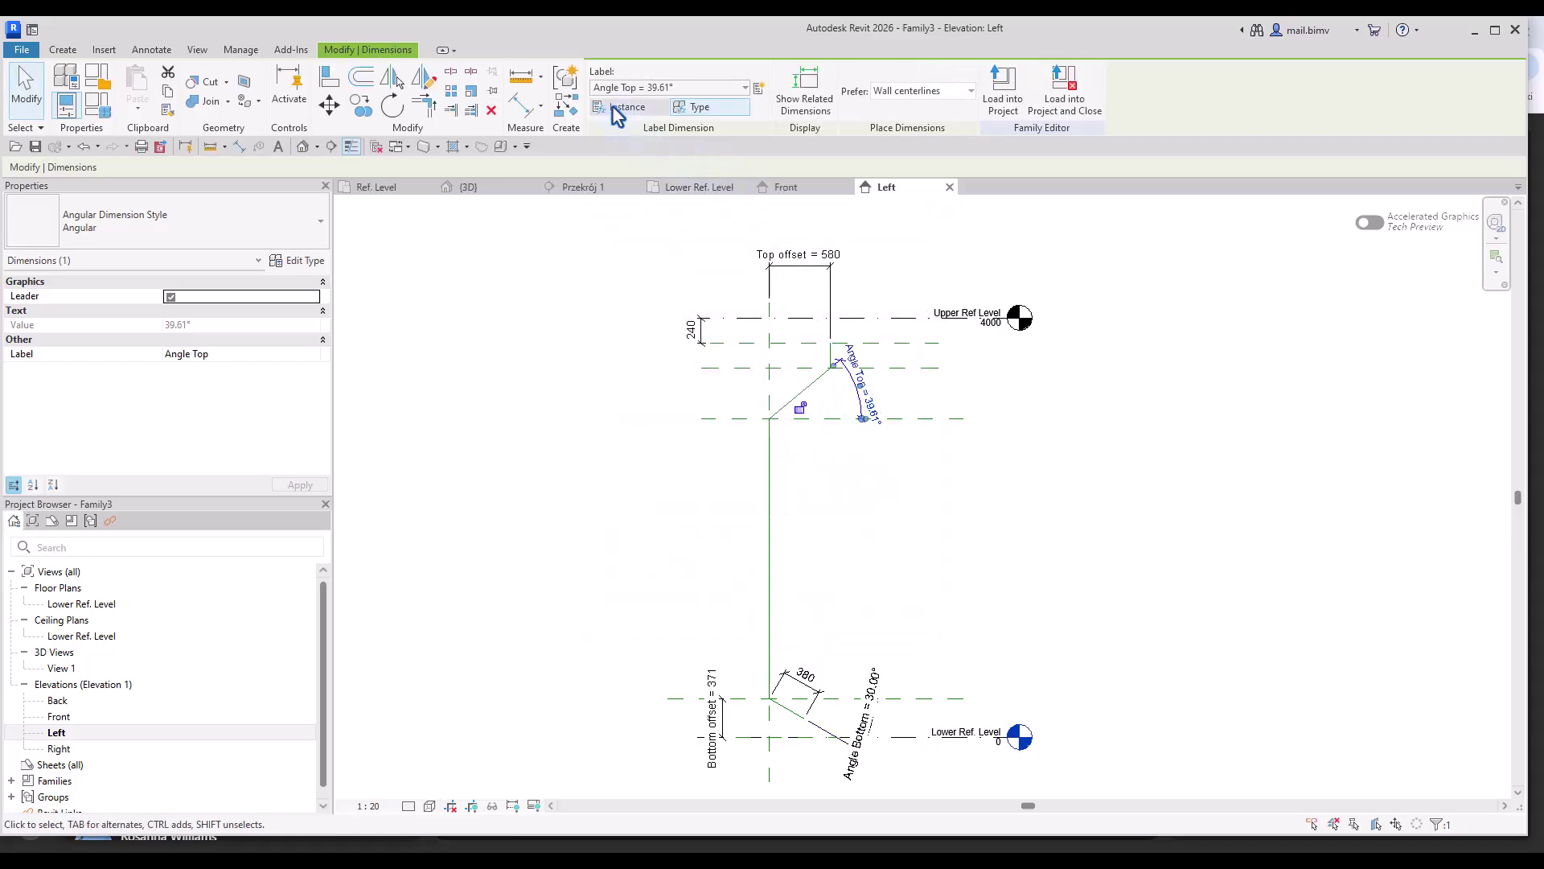
click(799, 268)
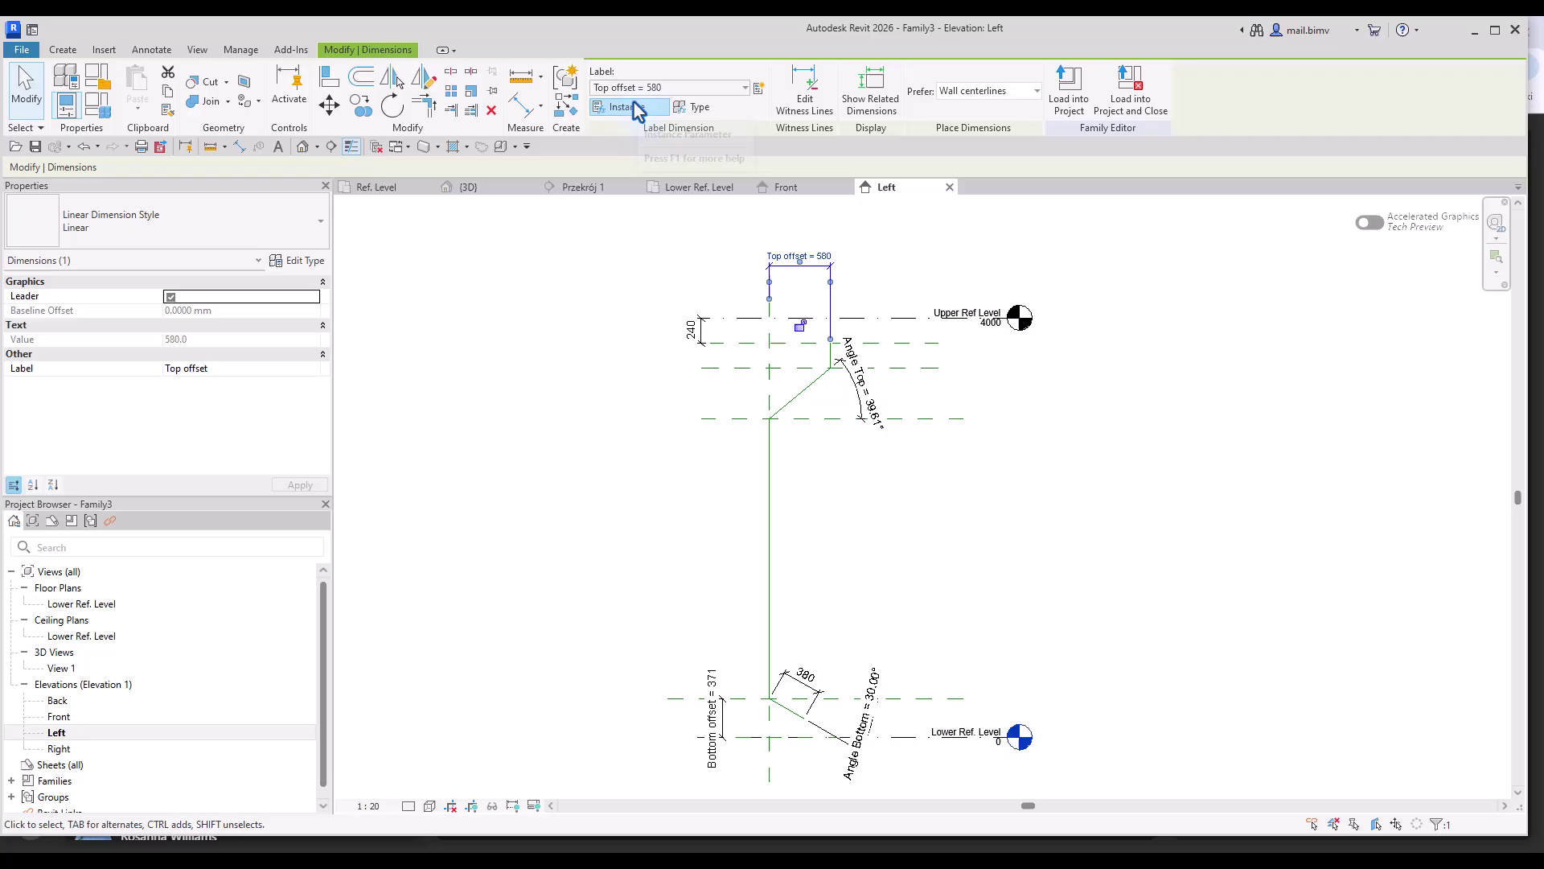
click(713, 728)
click(656, 108)
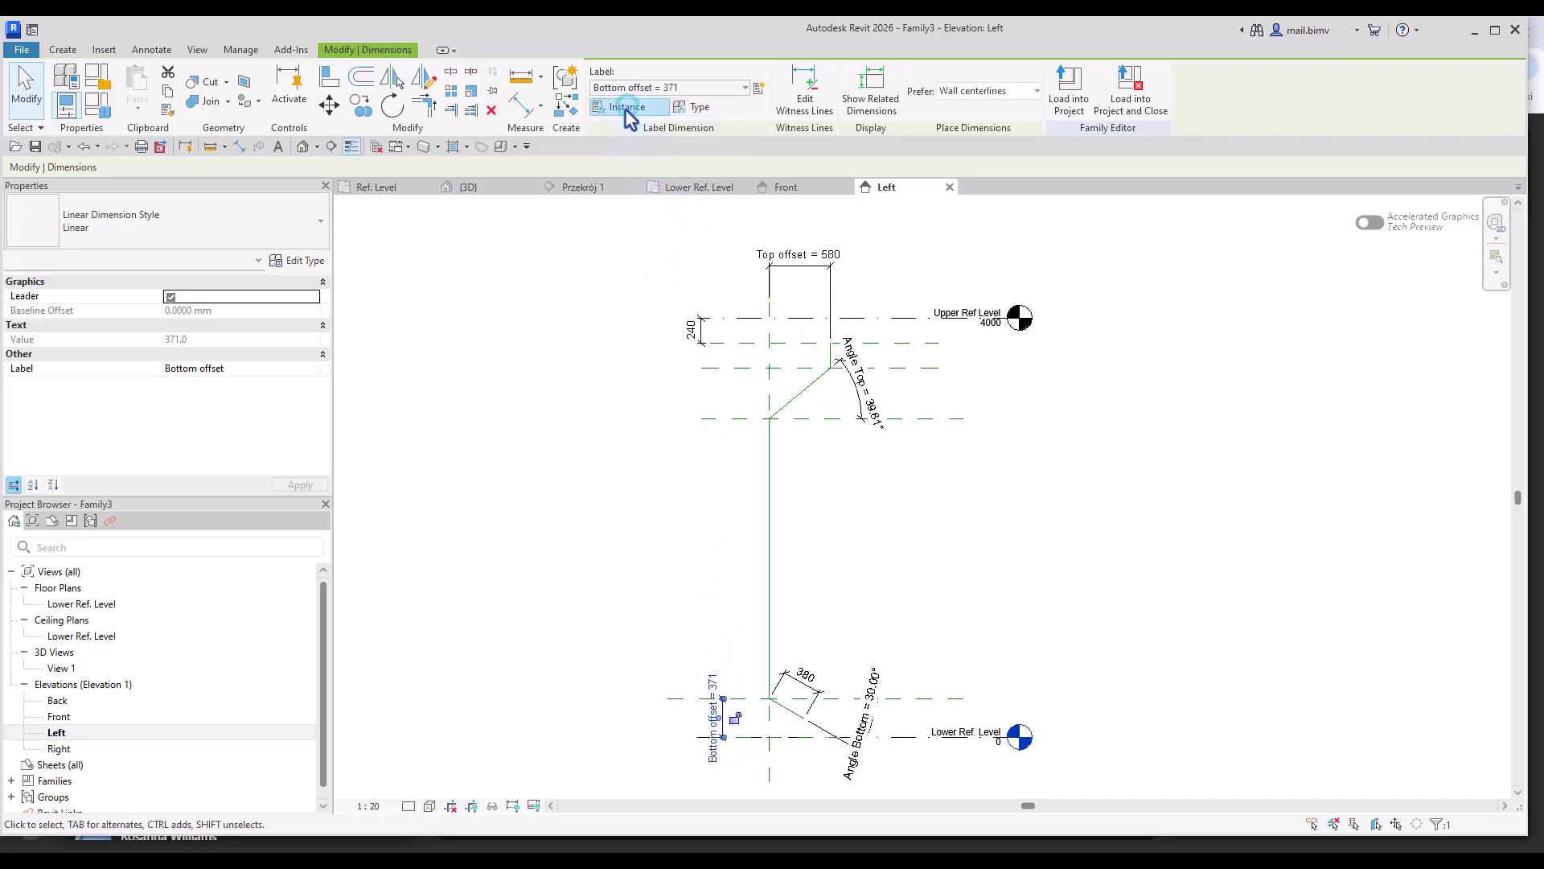
click(665, 576)
- Label the 240 dimension as instance parameter Top Offset and 380 as End extension length
click(691, 330)
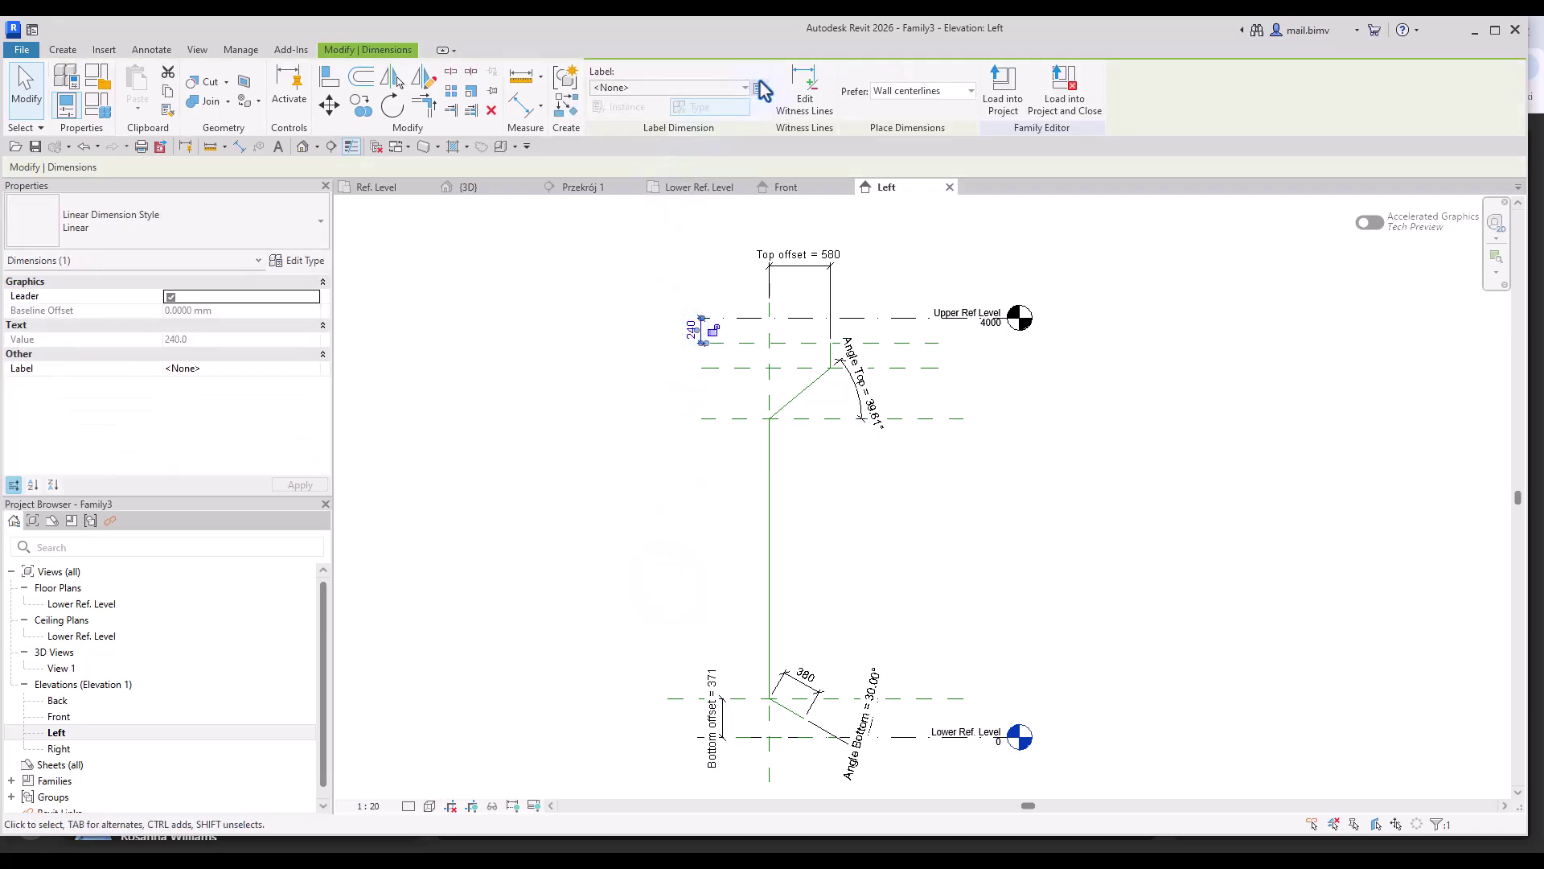
click(758, 91)
text(Top Offset)
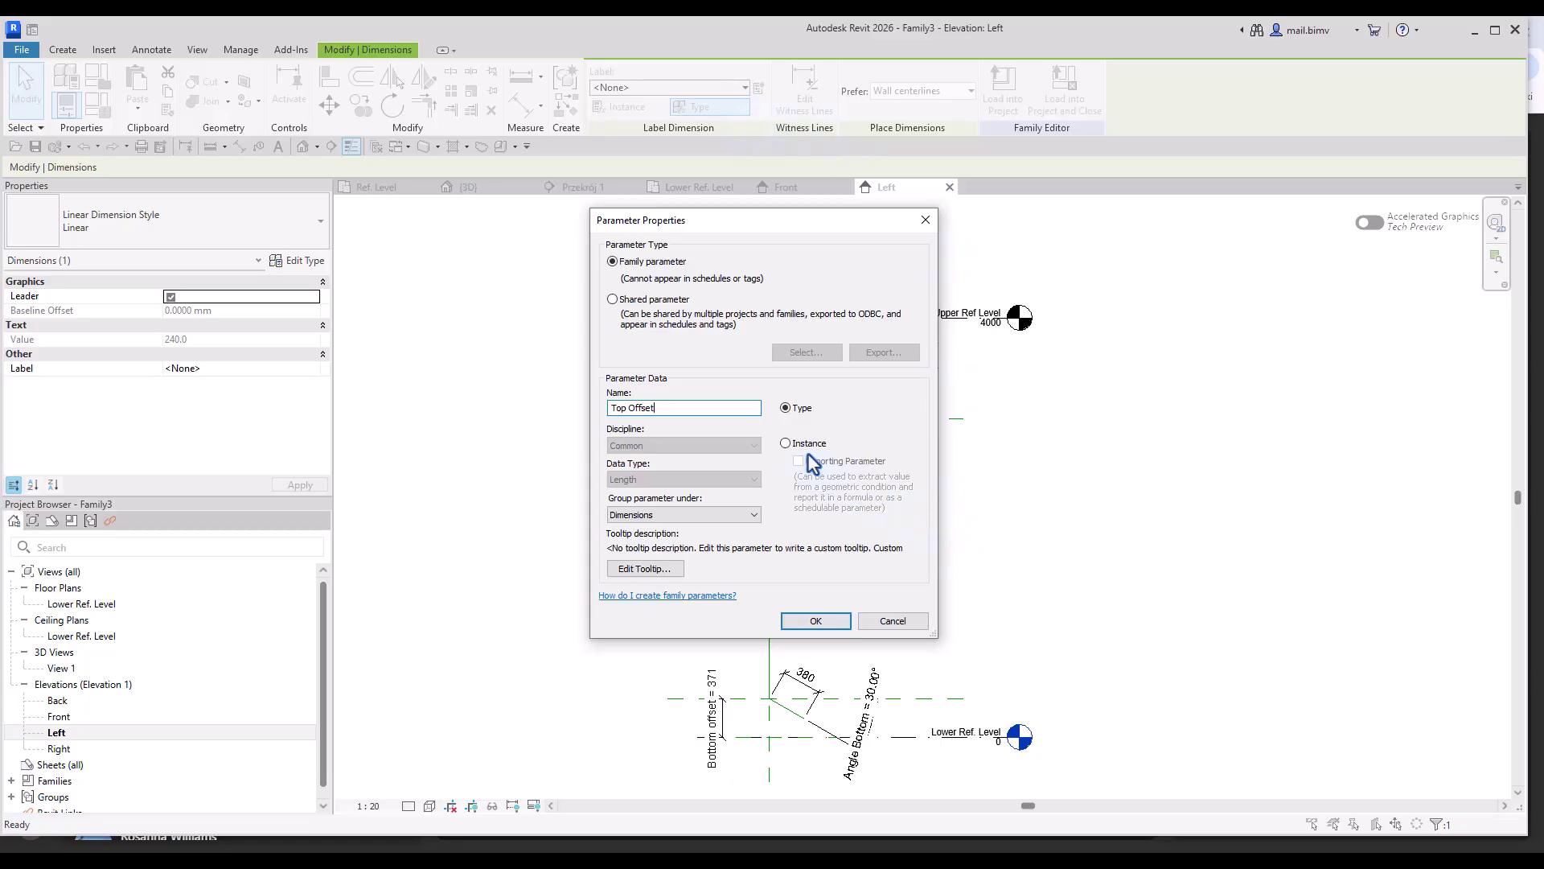
click(786, 443)
click(811, 621)
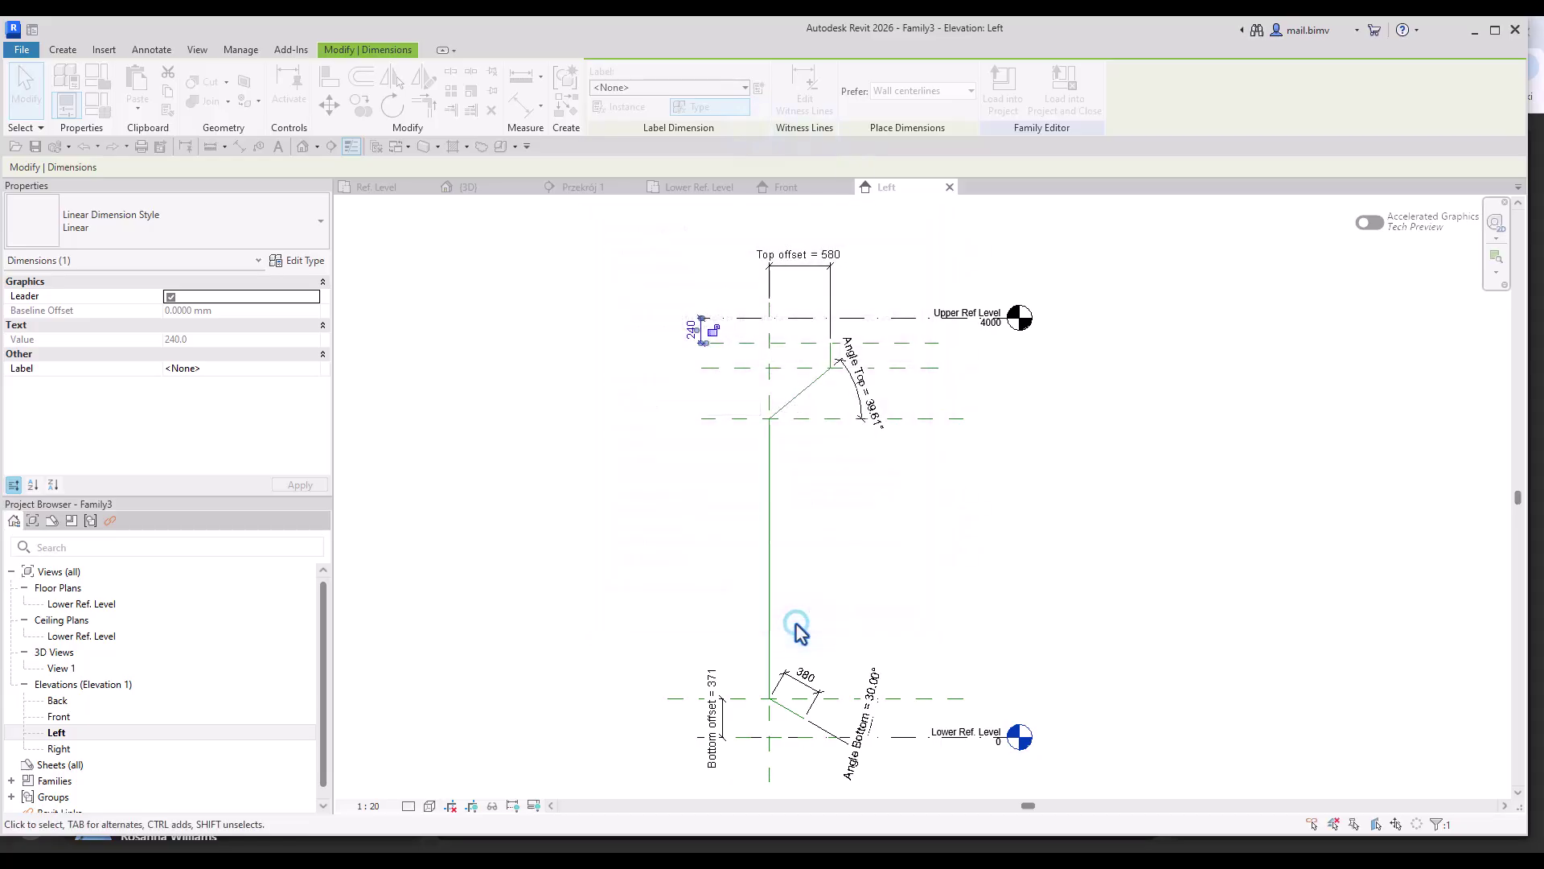
click(795, 678)
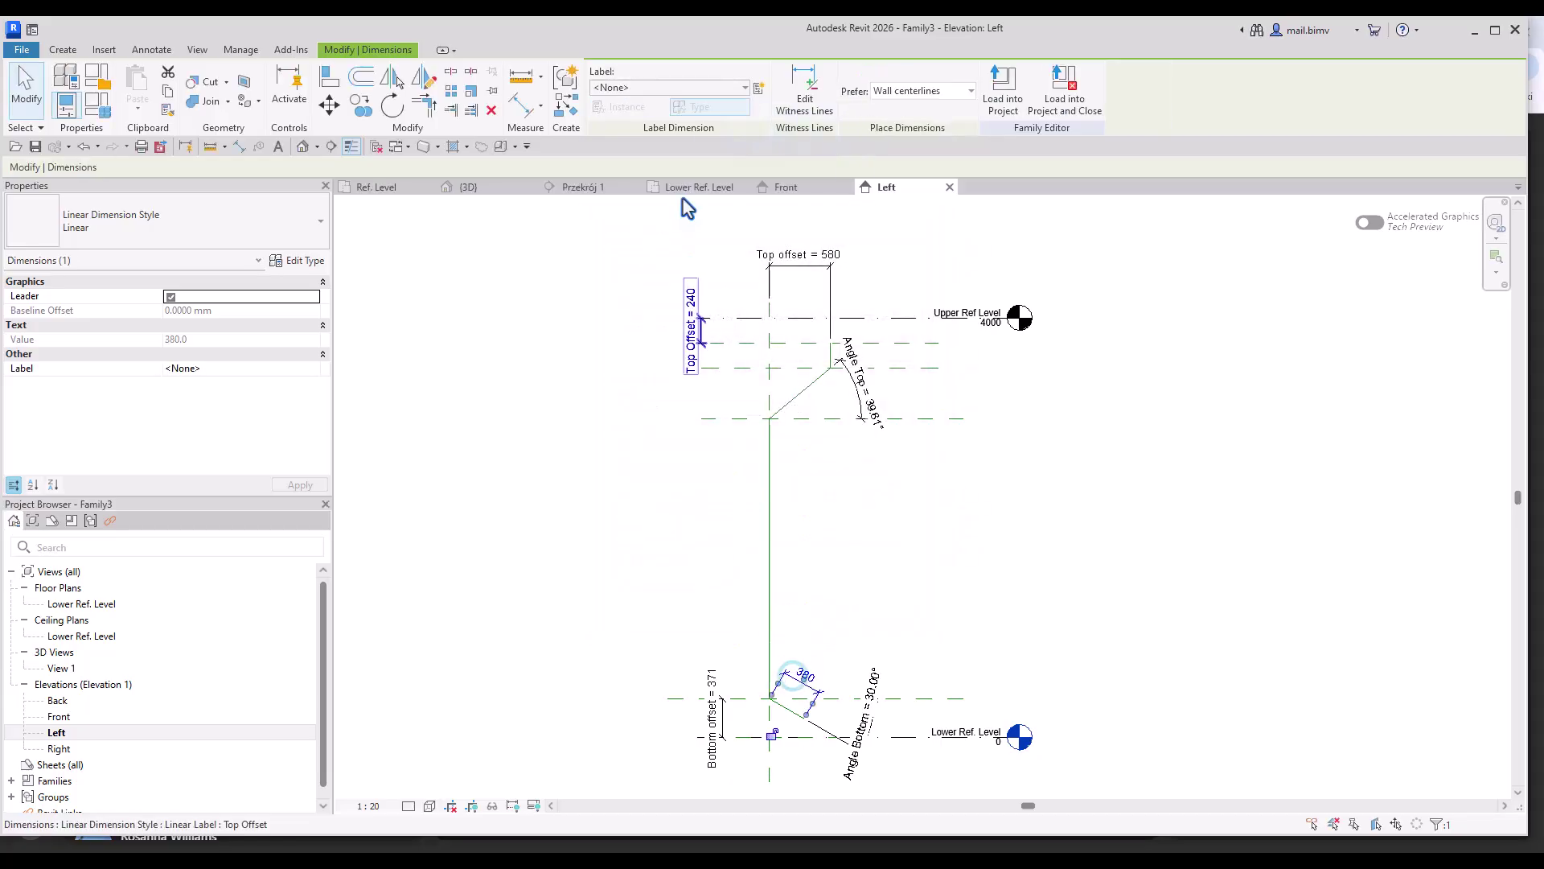
click(760, 89)
text(End extension length)
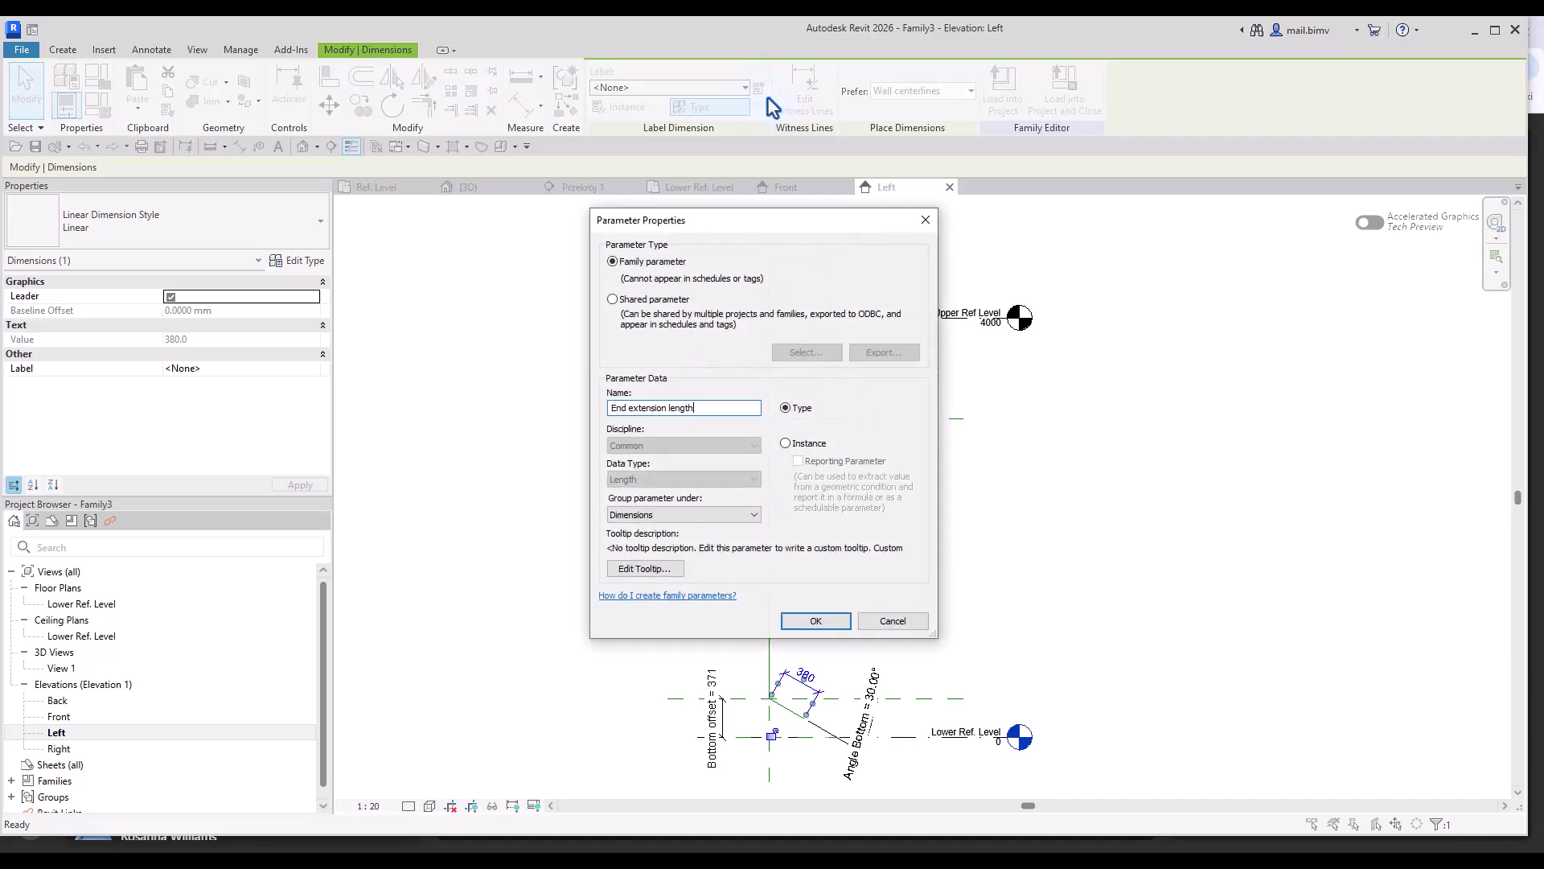
click(819, 626)
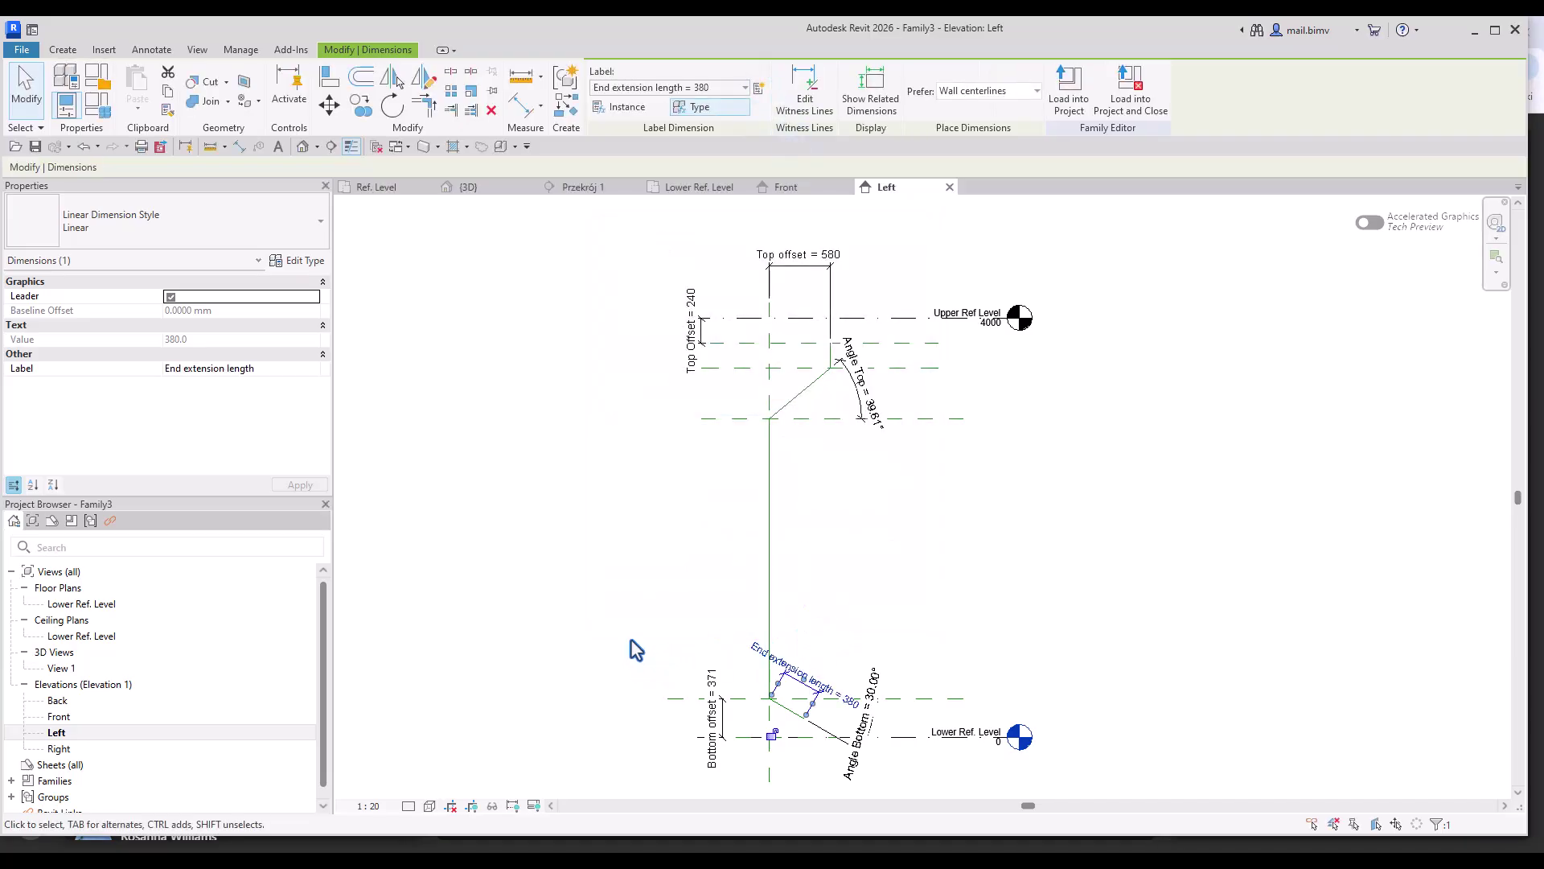
- Load the Gutter Profile family into Family3 only, excluding 01_Gutter_Project.rvt
click(656, 605)
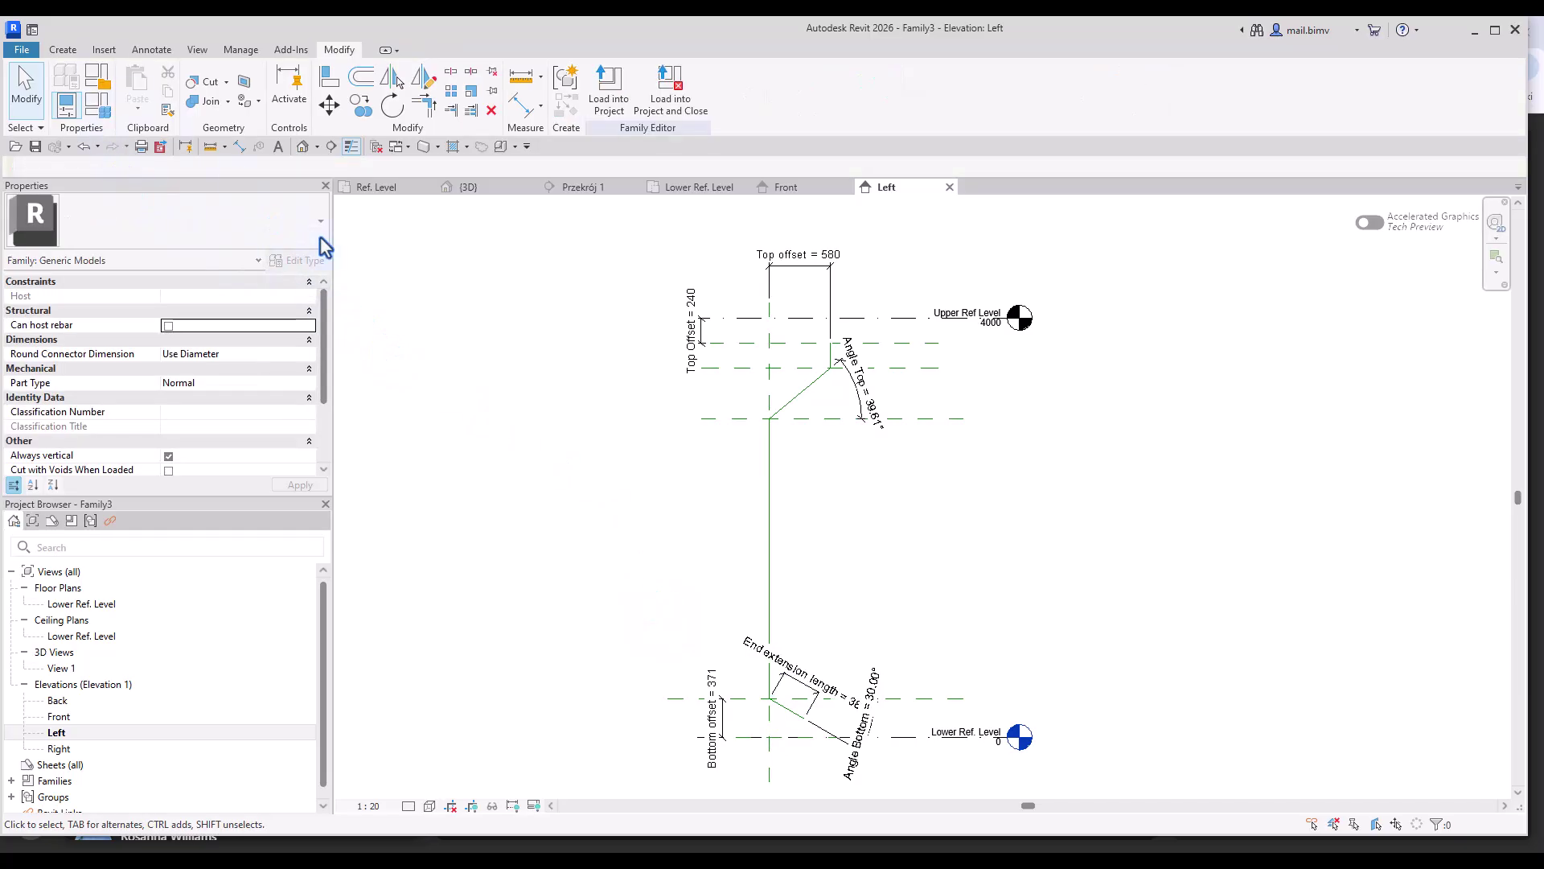
click(370, 192)
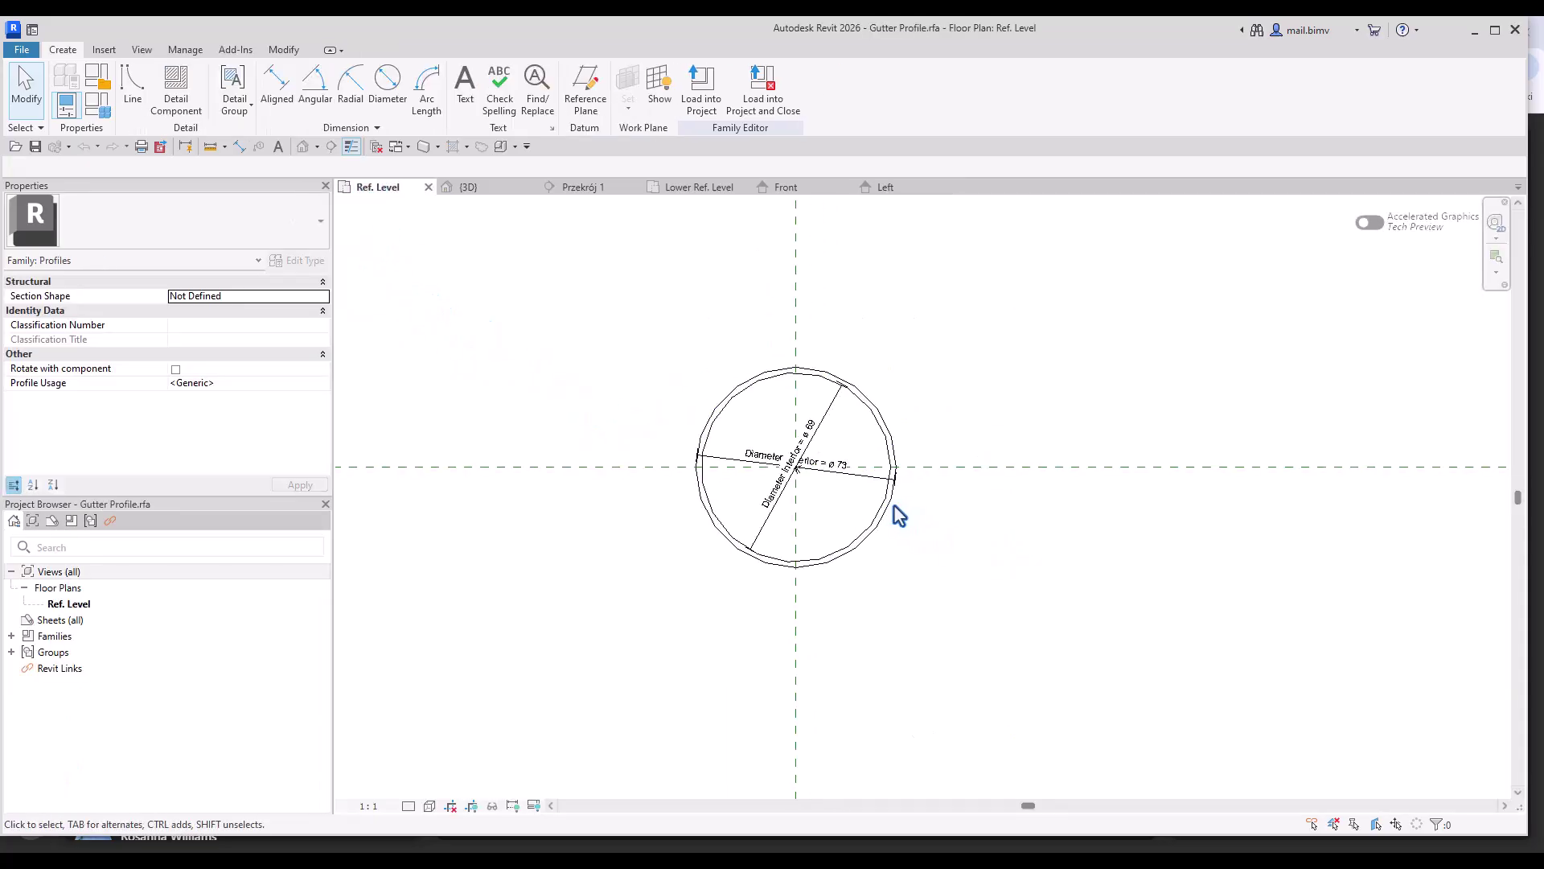
scroll(885, 512, up, 4)
click(760, 420)
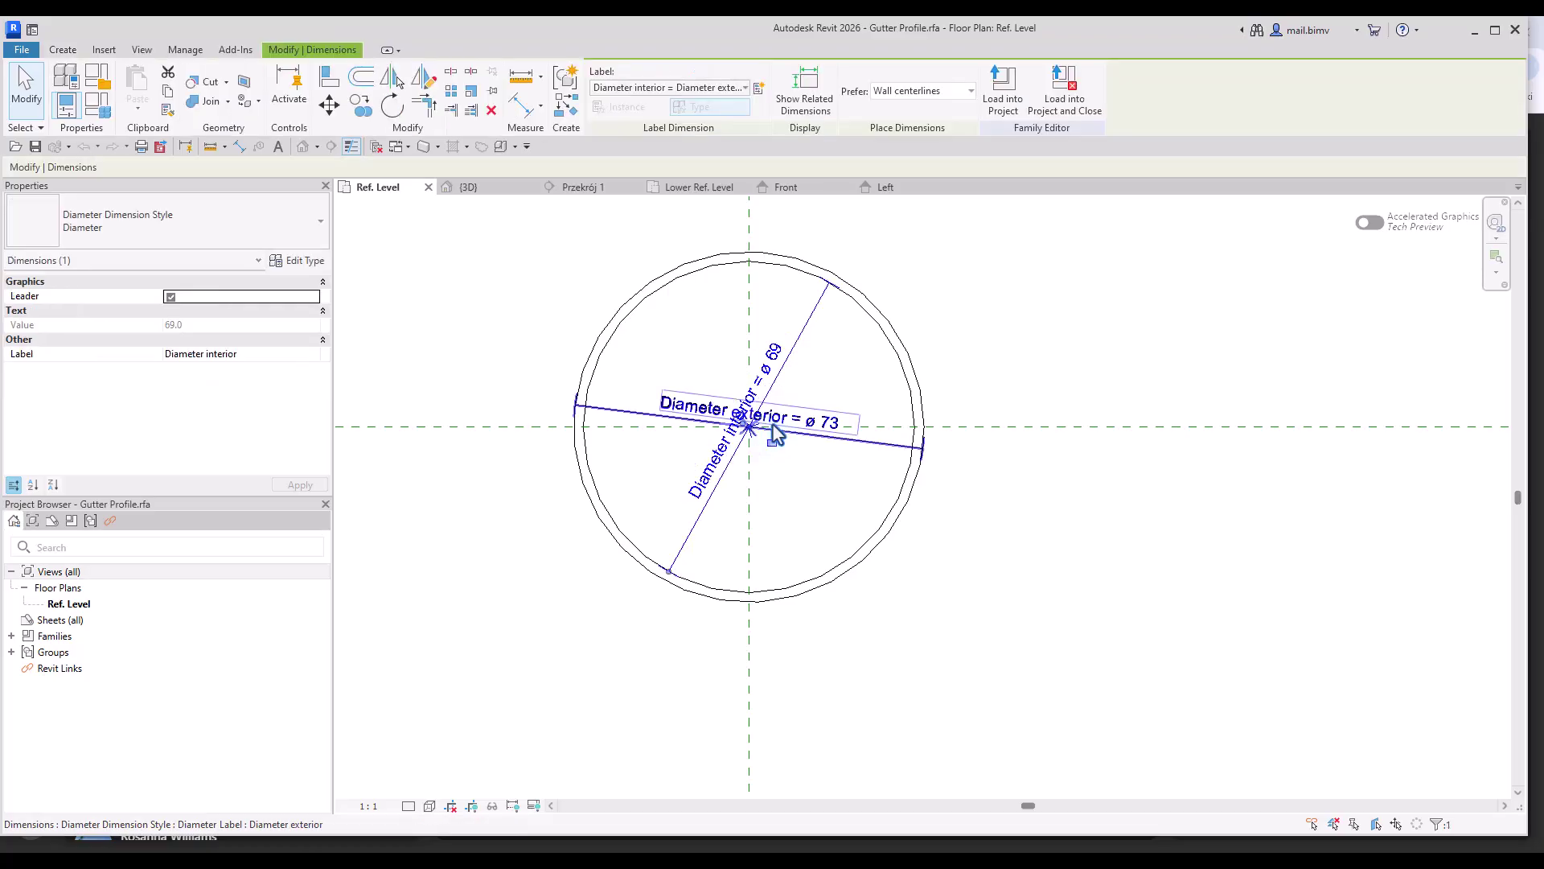
click(1001, 102)
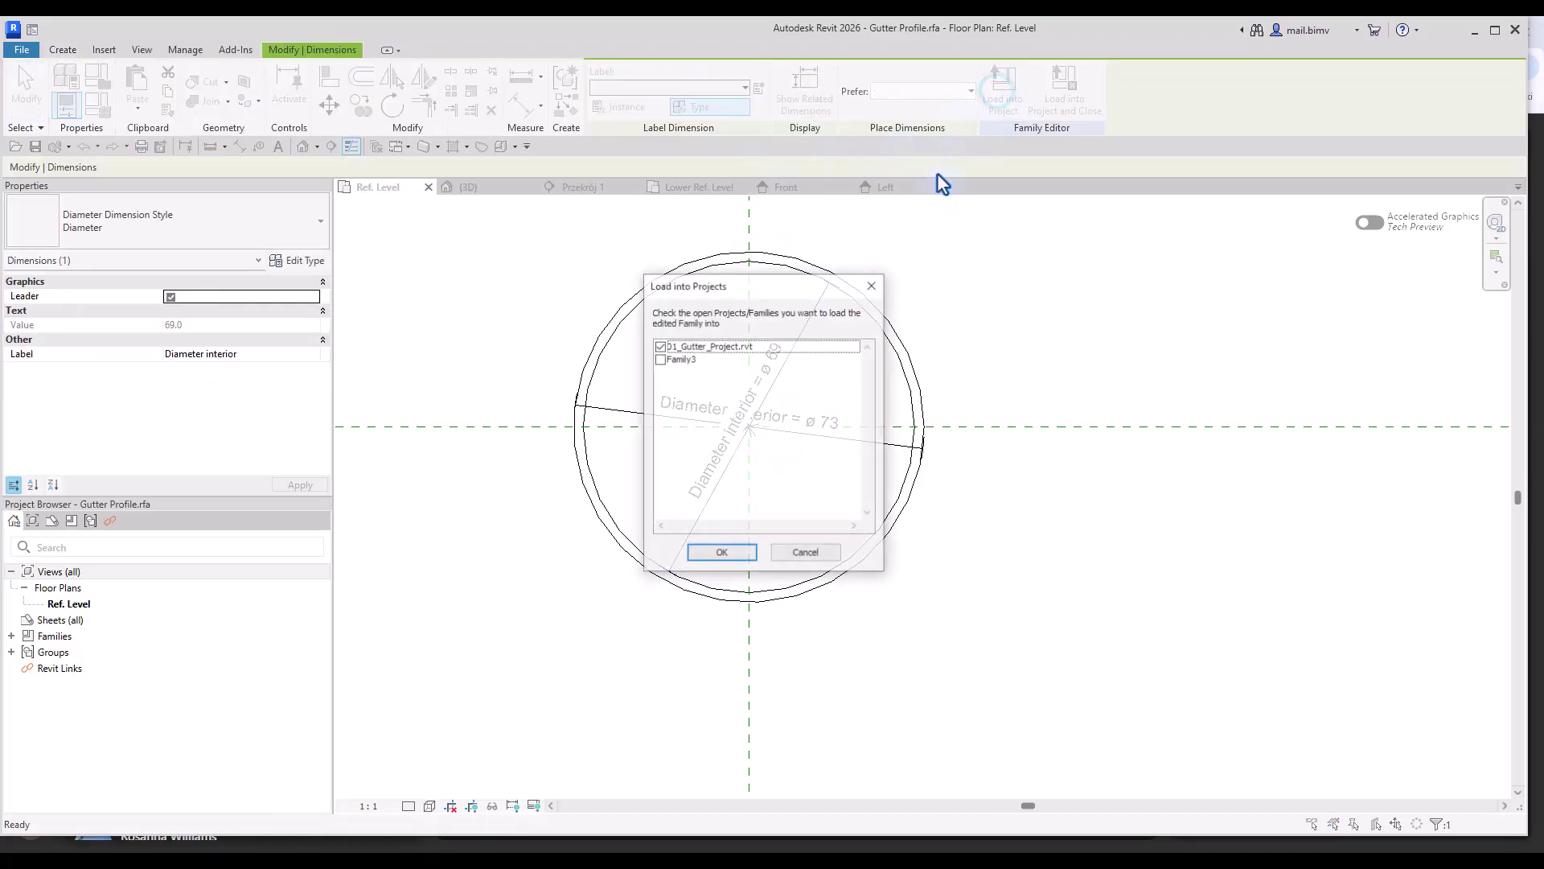
click(659, 359)
click(658, 346)
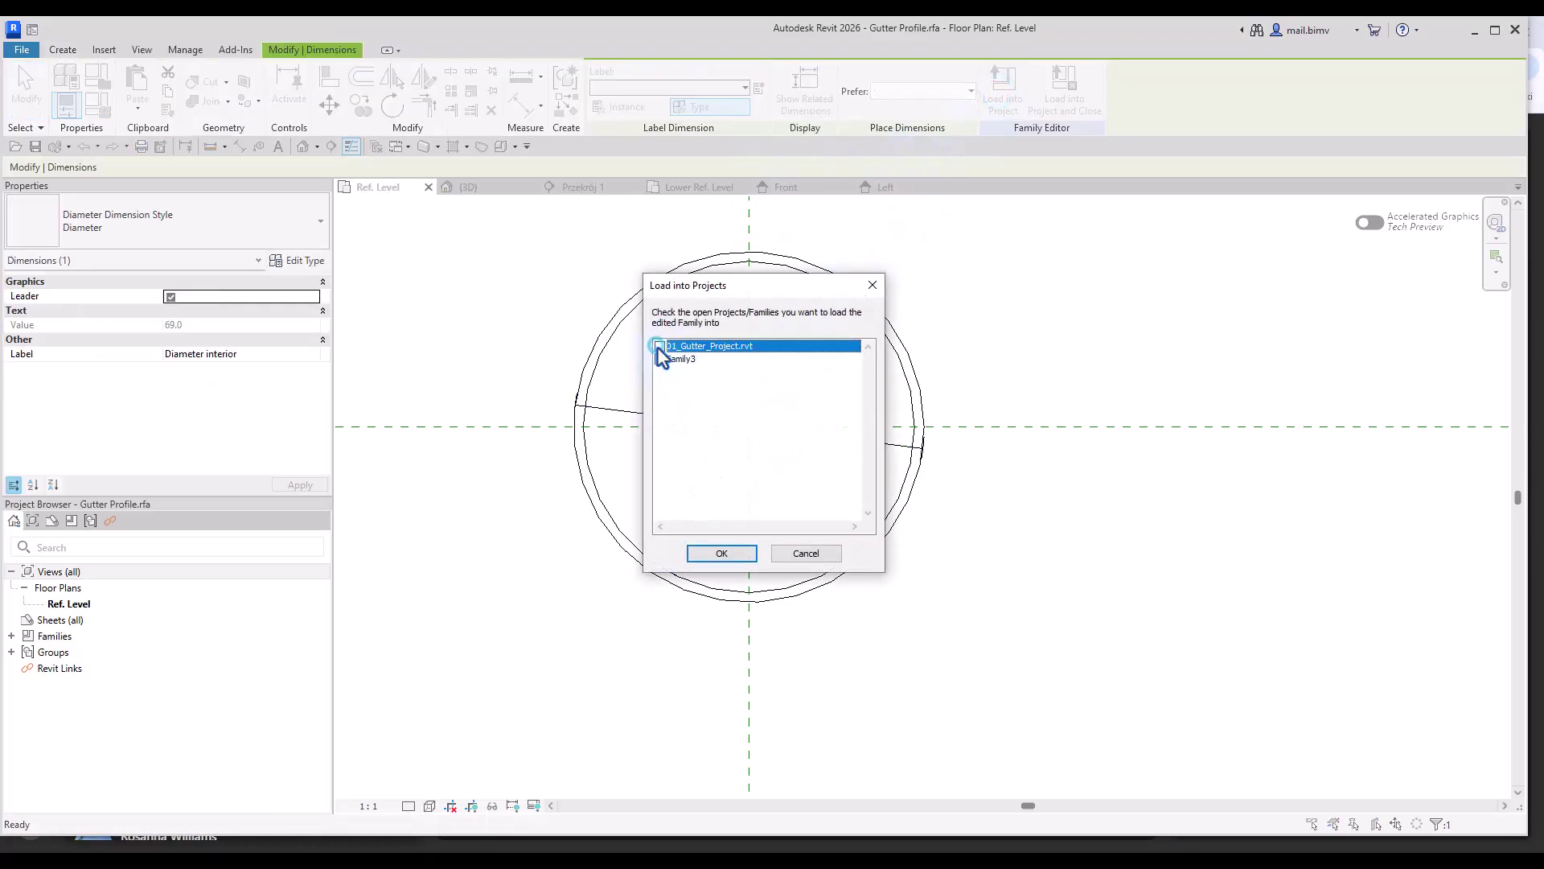
click(721, 554)
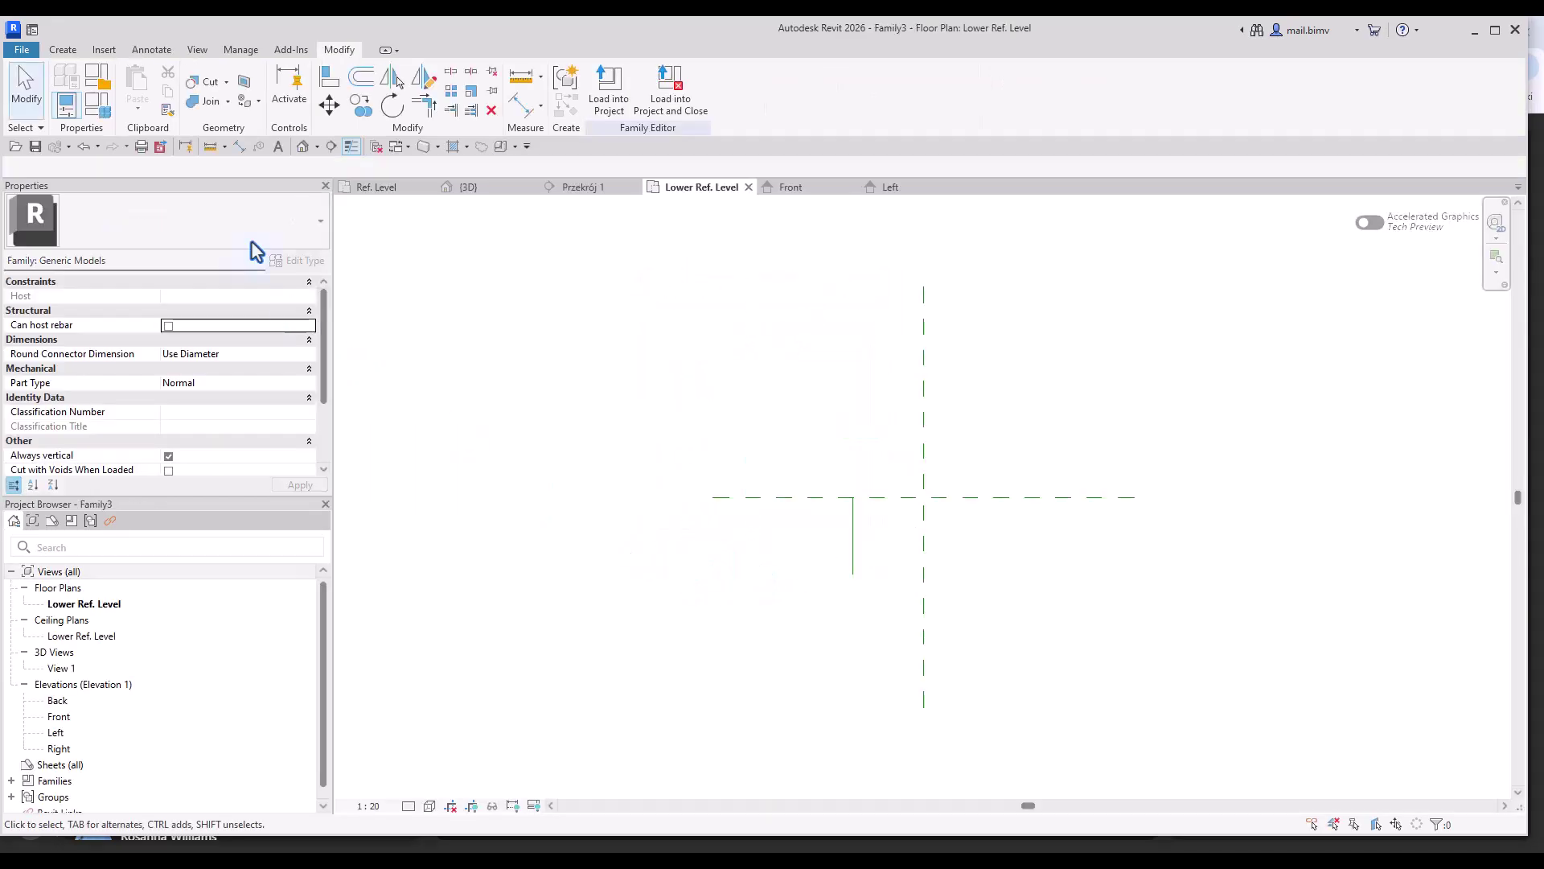
- Switch to the default 3D view and hide all annotation categories in Visibility/Graphics
click(302, 147)
shift+middle_drag(680, 404, 877, 635)
key(g)
click(553, 219)
click(477, 240)
click(842, 652)
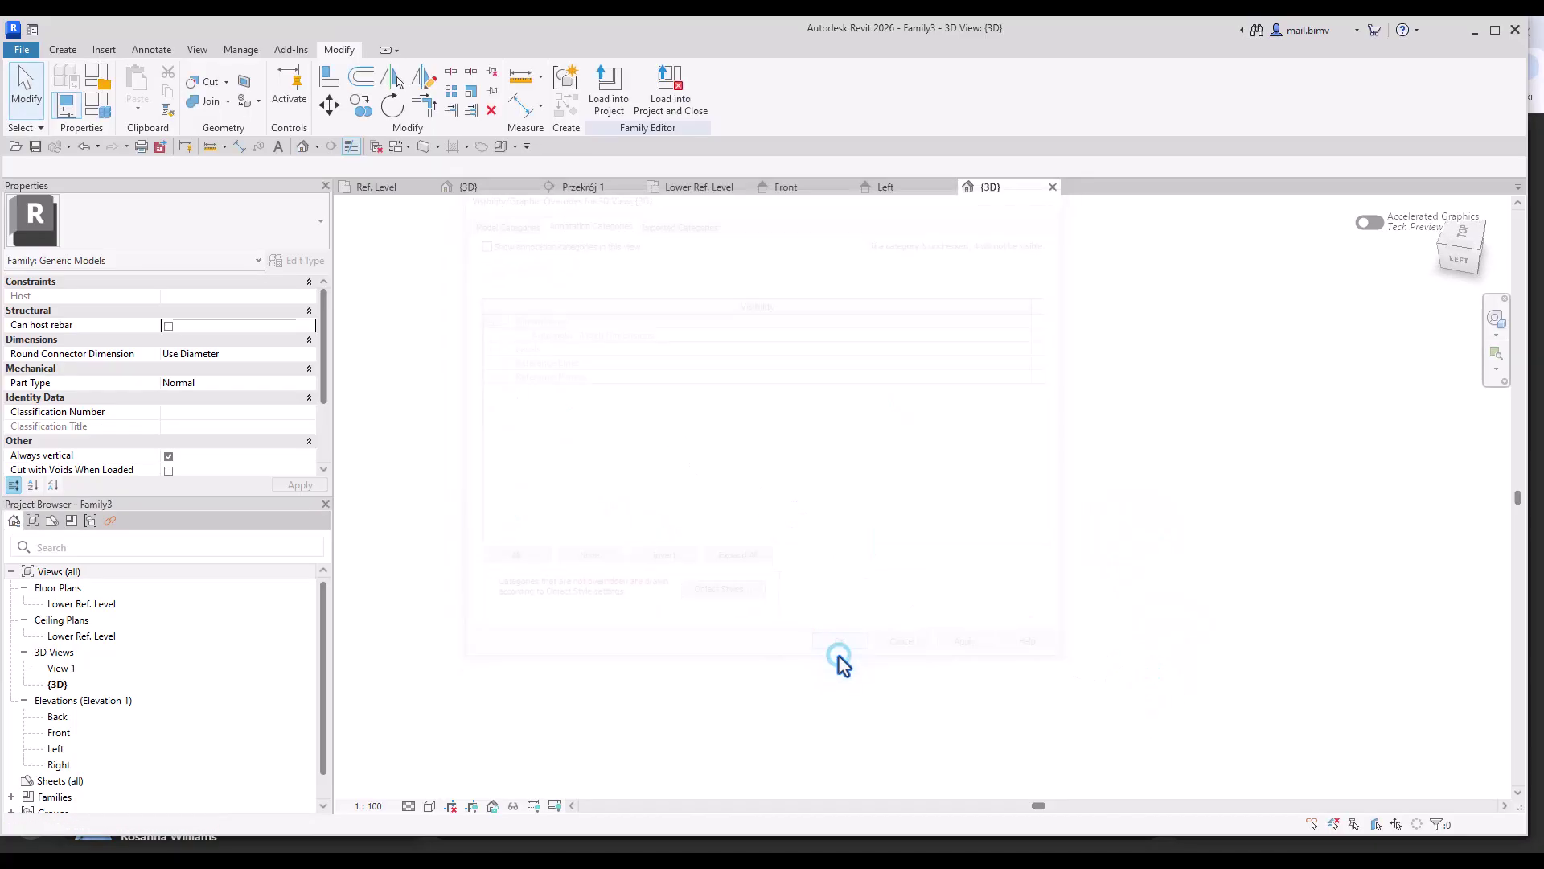
- Restore annotation categories in Visibility/Graphics, hiding only Dimensions in the 3D view
key(v)
key(g)
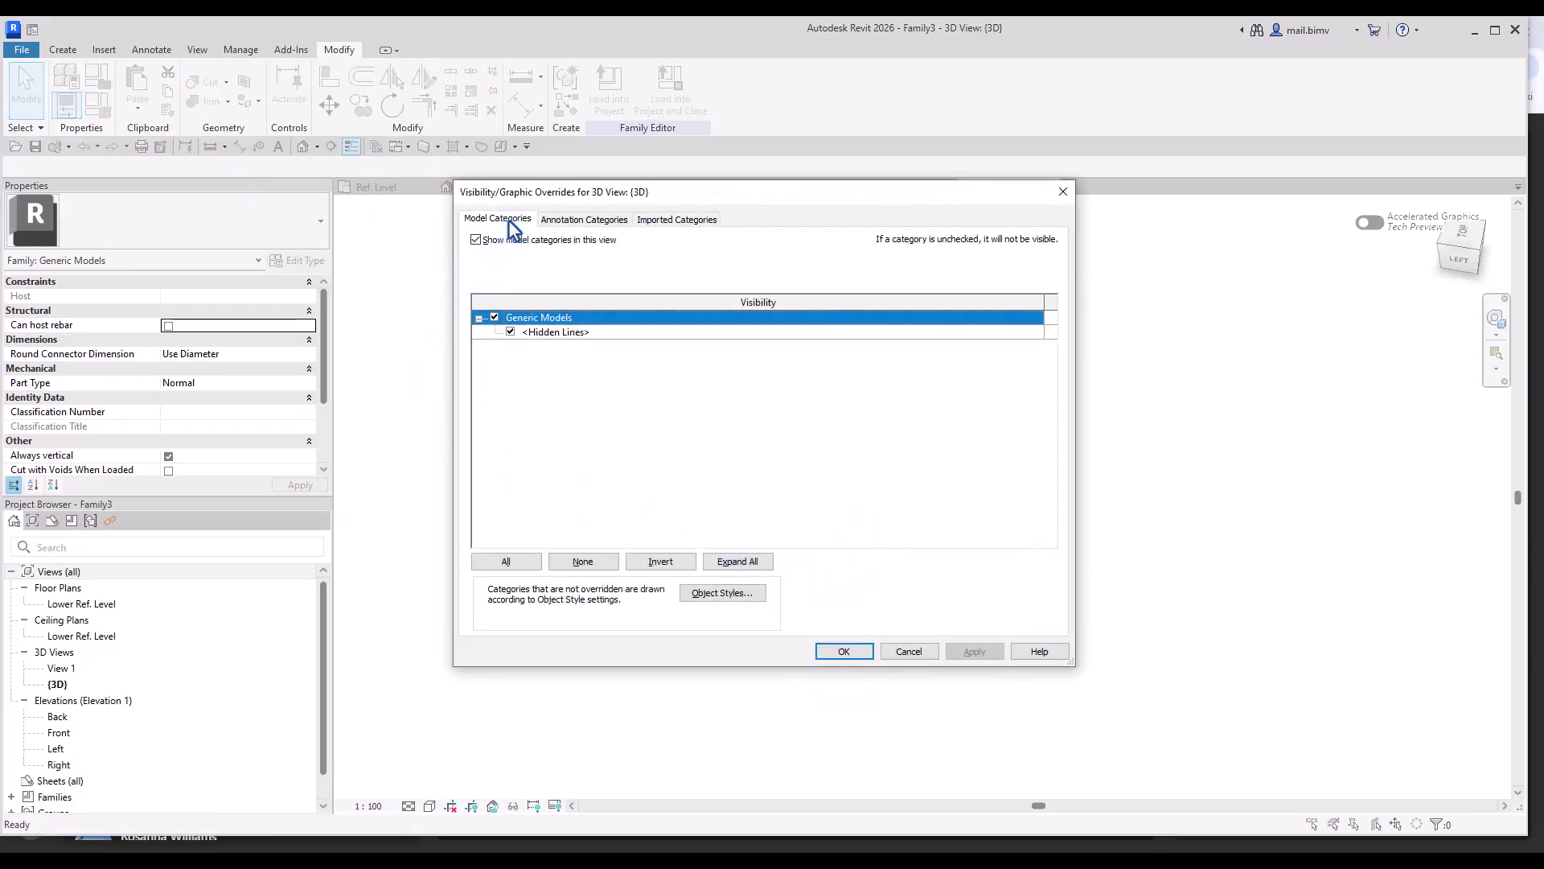
click(477, 240)
click(494, 318)
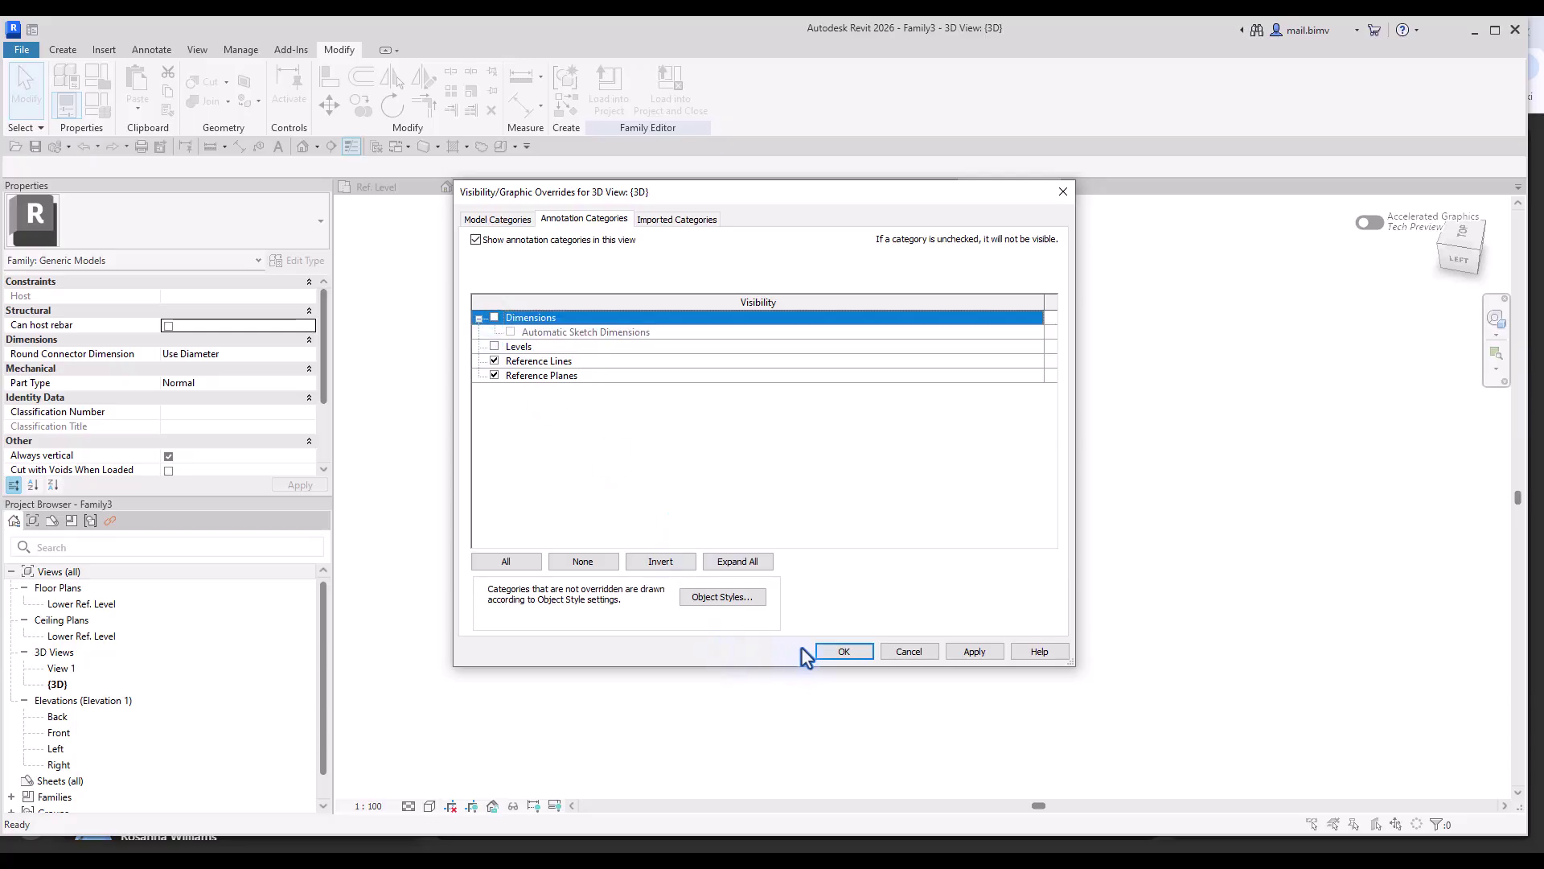
click(833, 654)
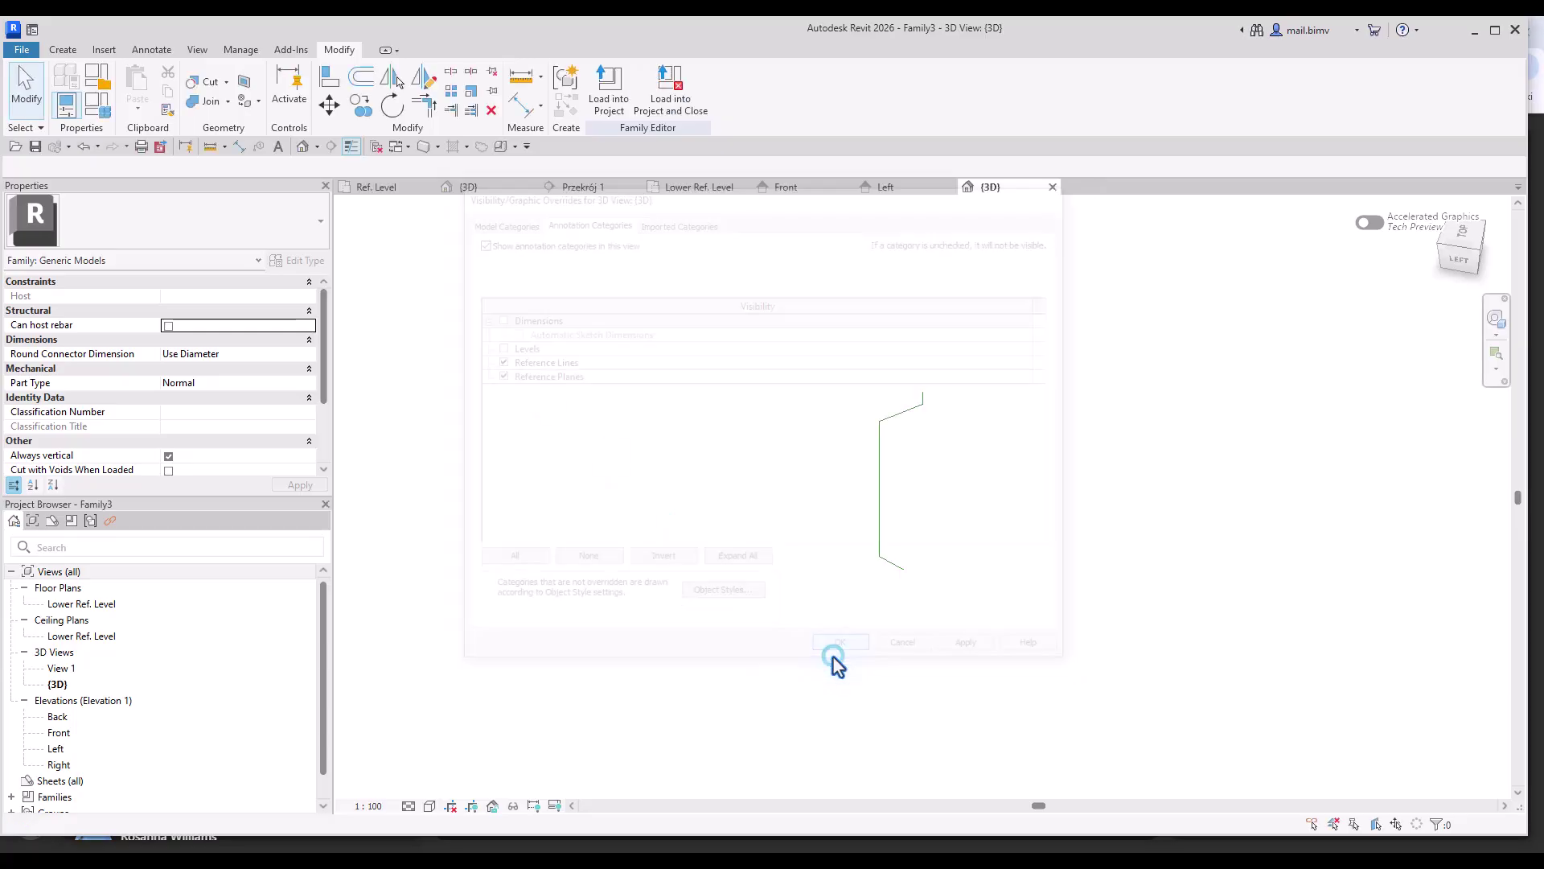
- Start a sweep and pick the top angled, vertical and bottom angled lines as its path
click(80, 50)
click(206, 84)
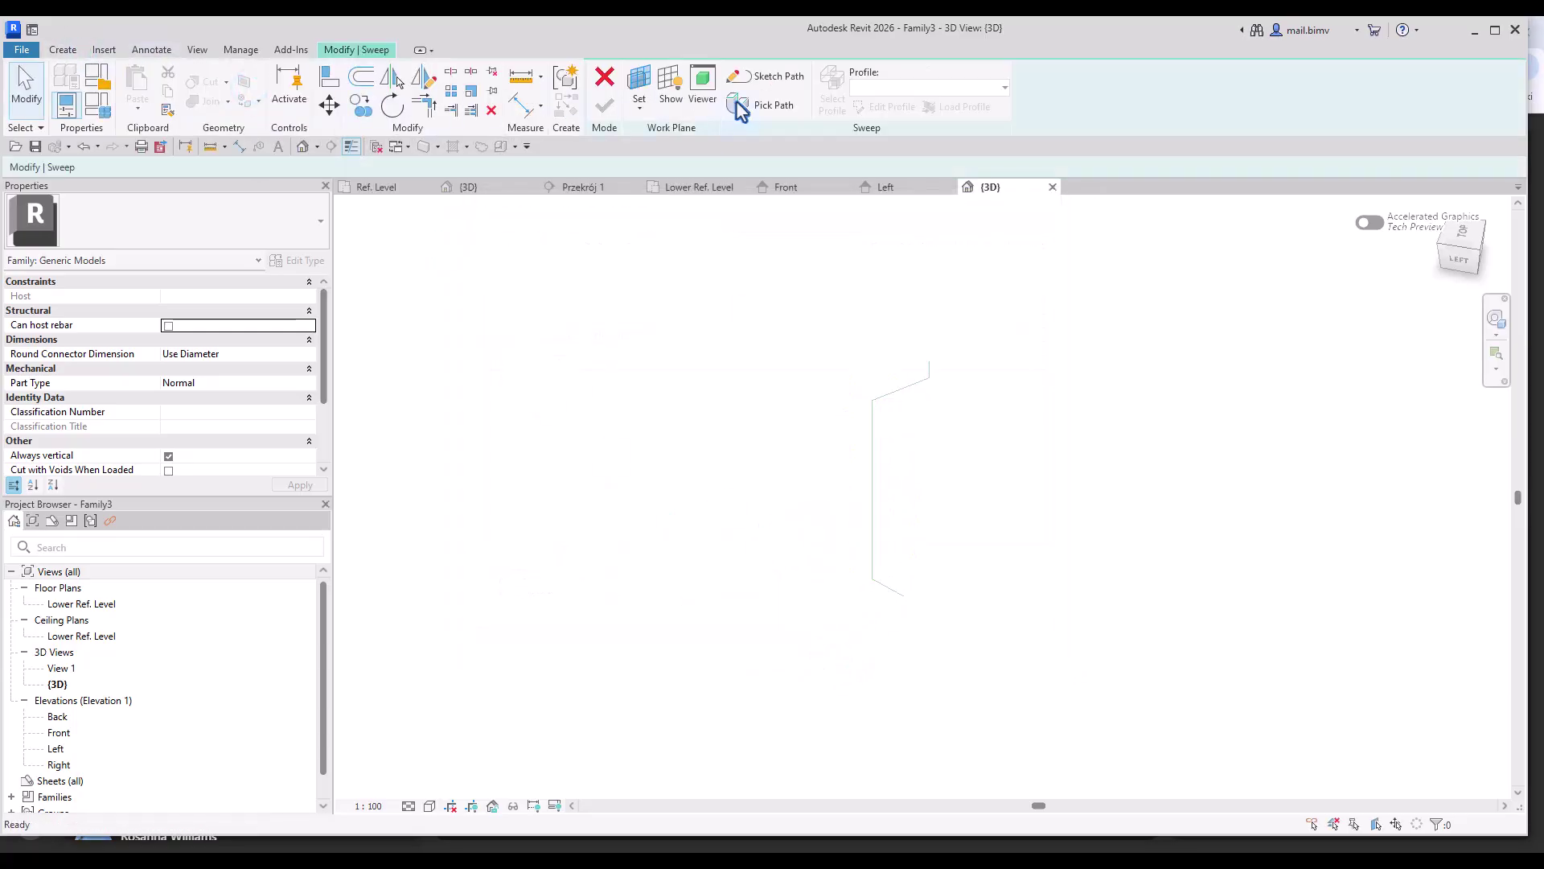
click(738, 106)
click(901, 391)
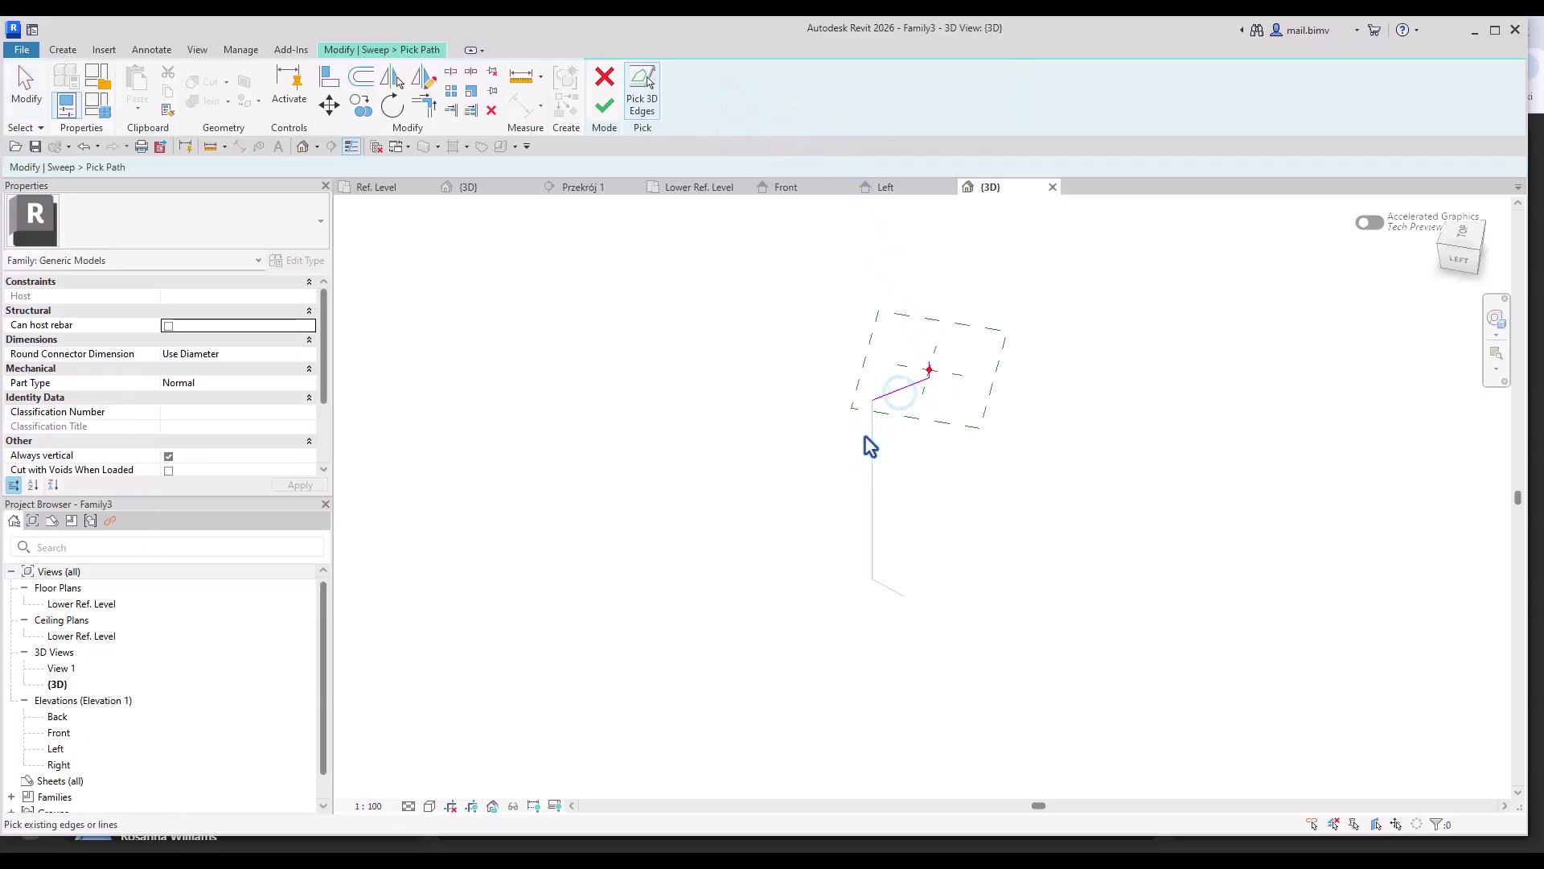
click(873, 573)
click(879, 585)
click(605, 105)
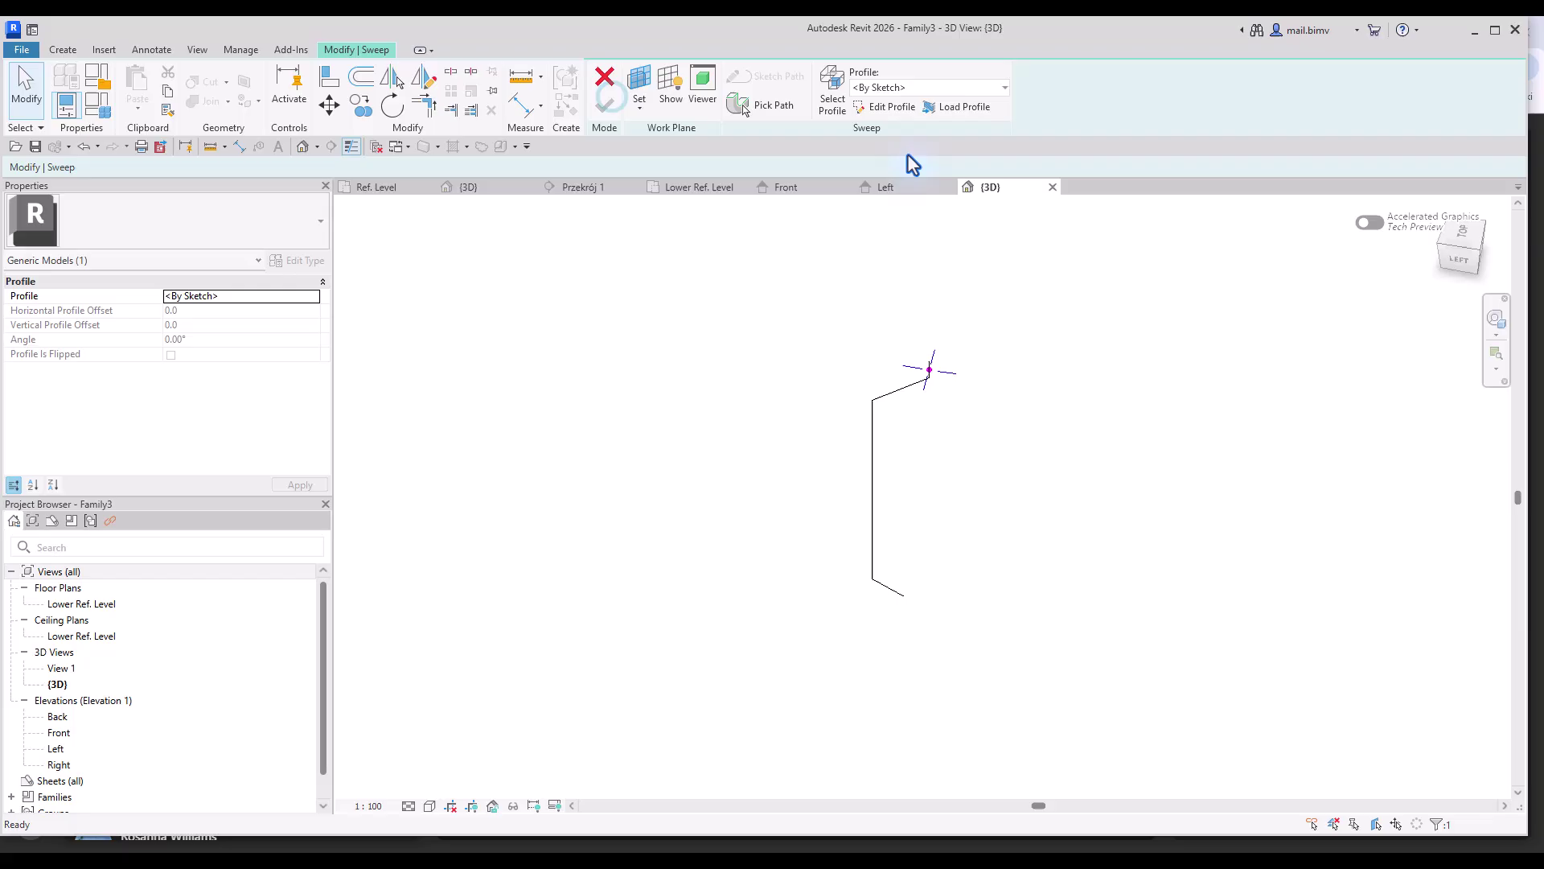
- Finish the sweep using the Gutter Profile : Profile shape
click(883, 89)
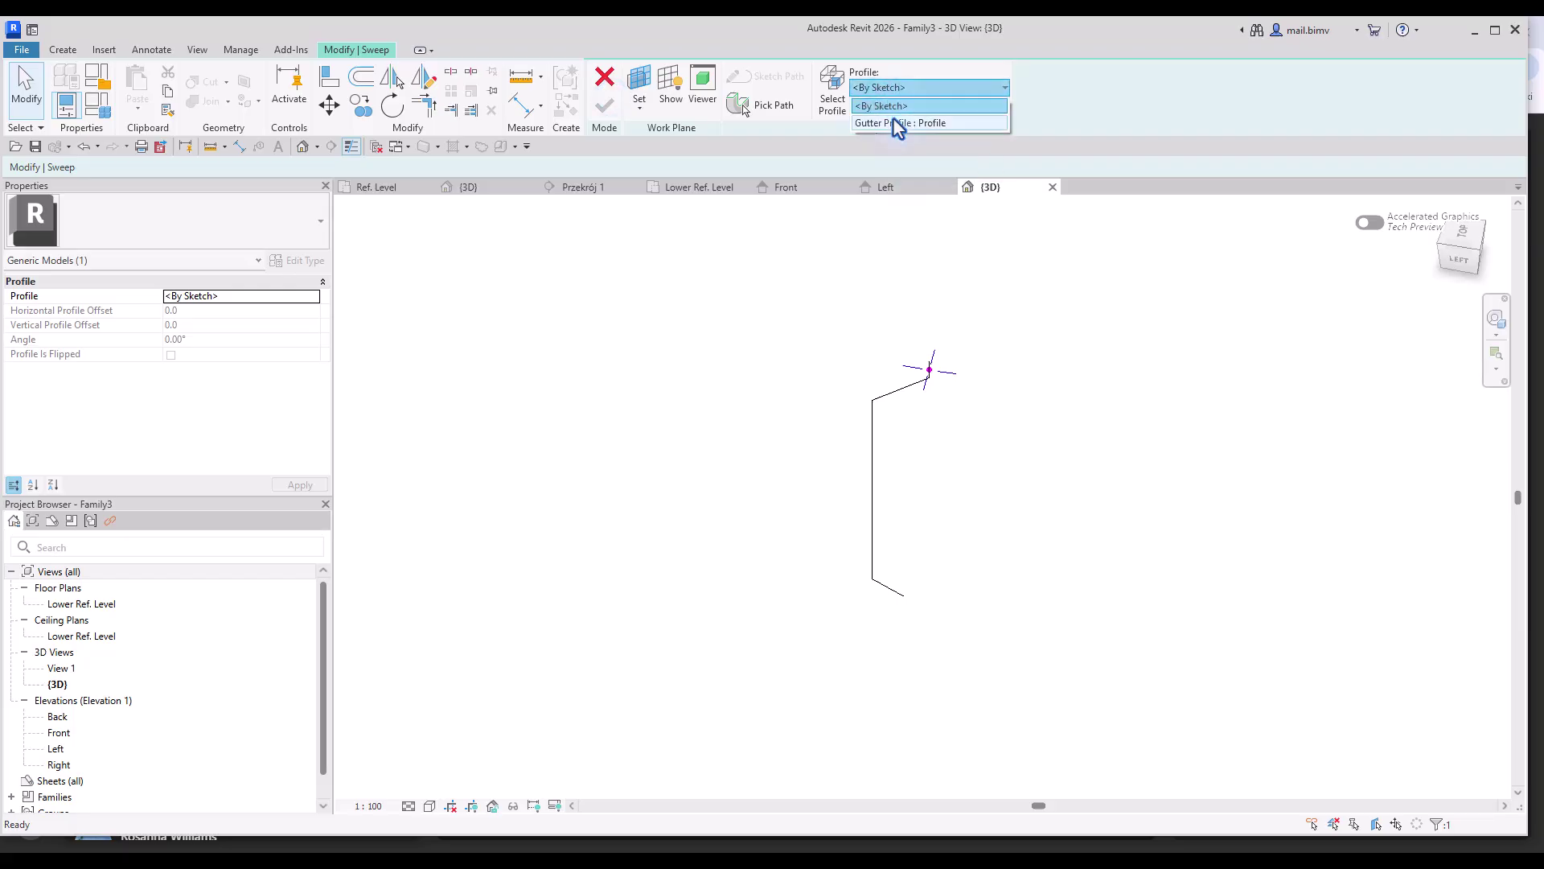
click(893, 116)
scroll(905, 421, up, 3)
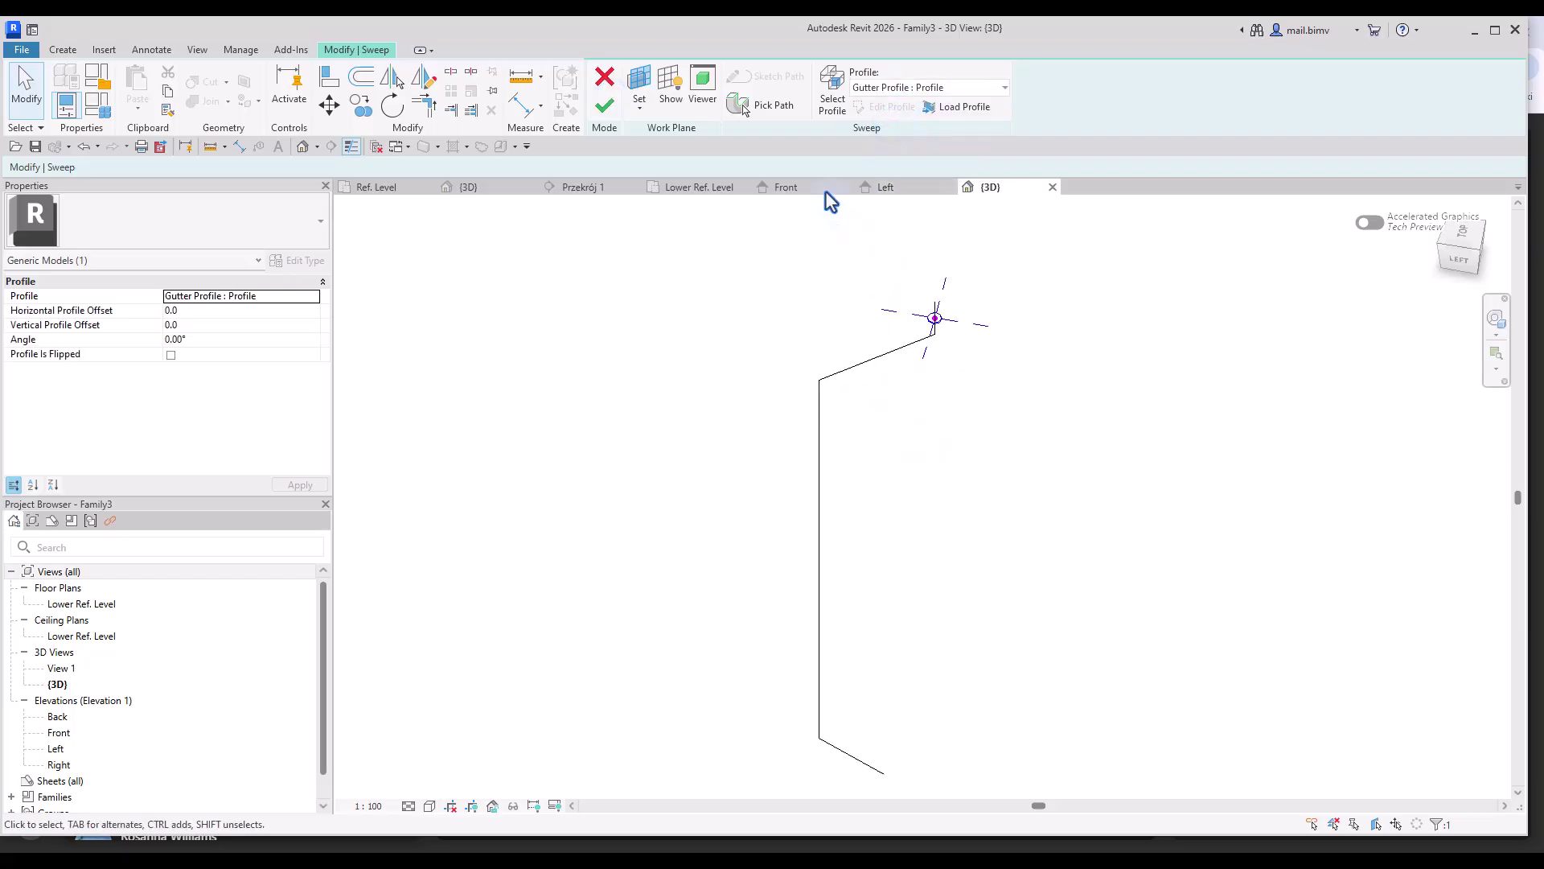
click(599, 111)
shift+middle_drag(686, 483, 734, 575)
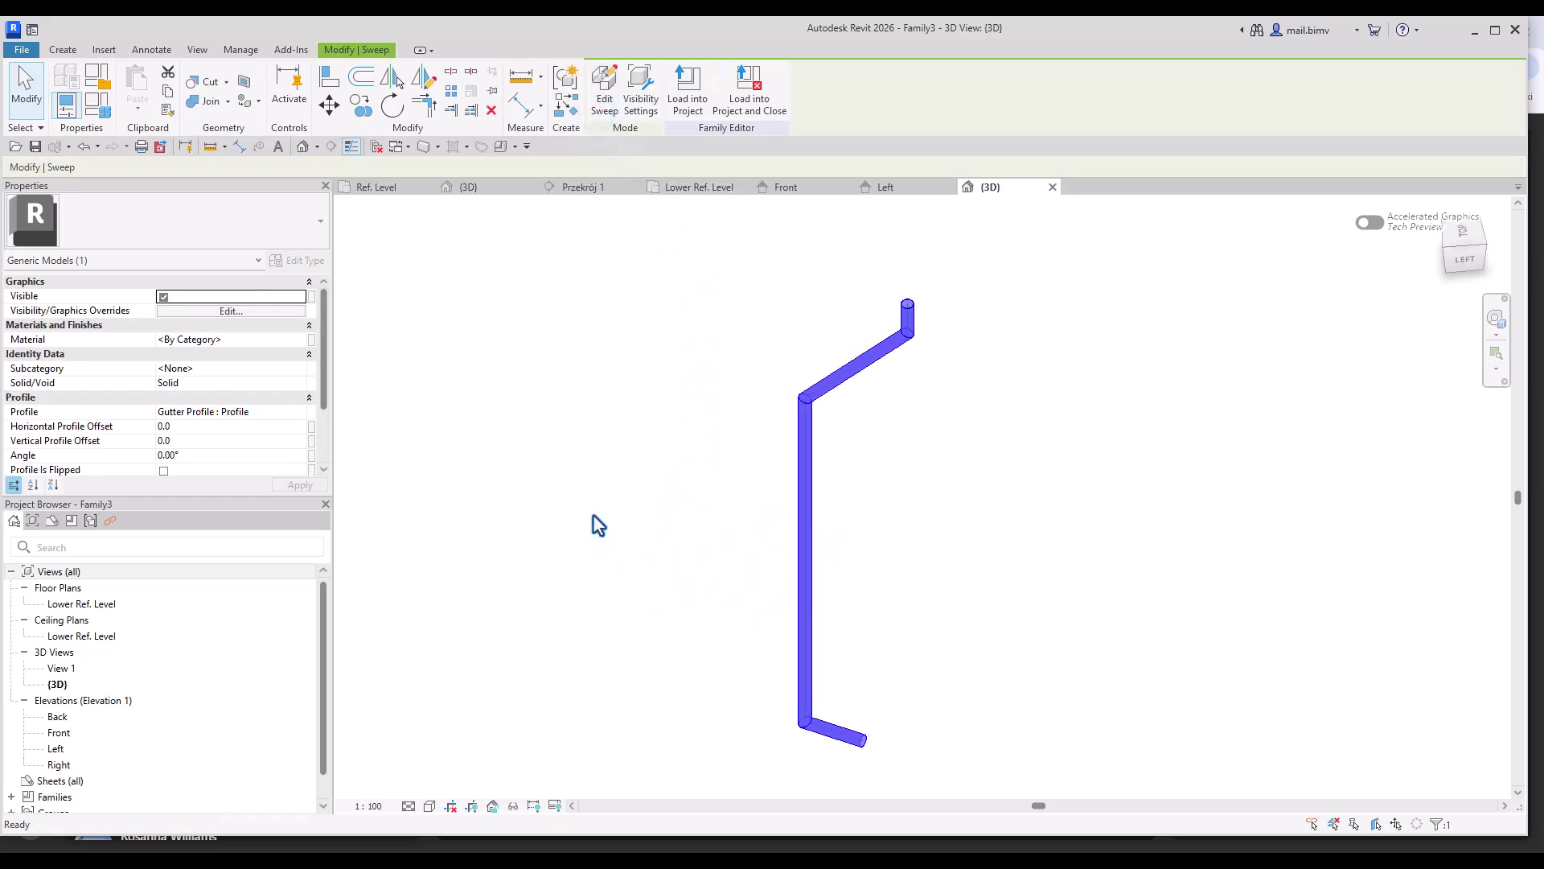
- In the Left elevation's Family Types, set End extension length to 200 and apply
double_click(58, 748)
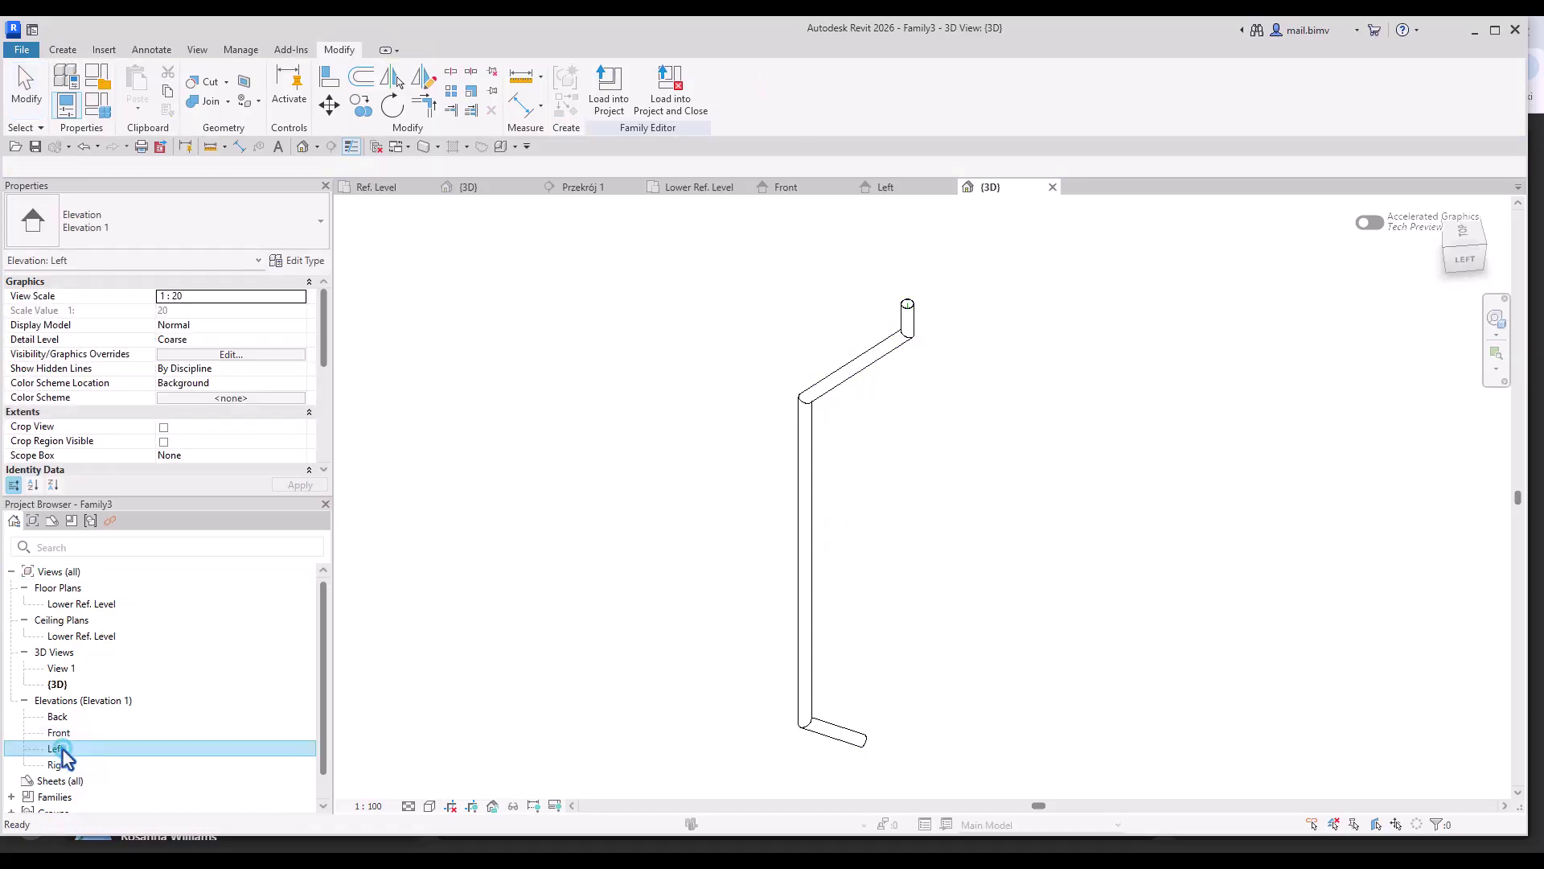
middle_drag(772, 587, 721, 534)
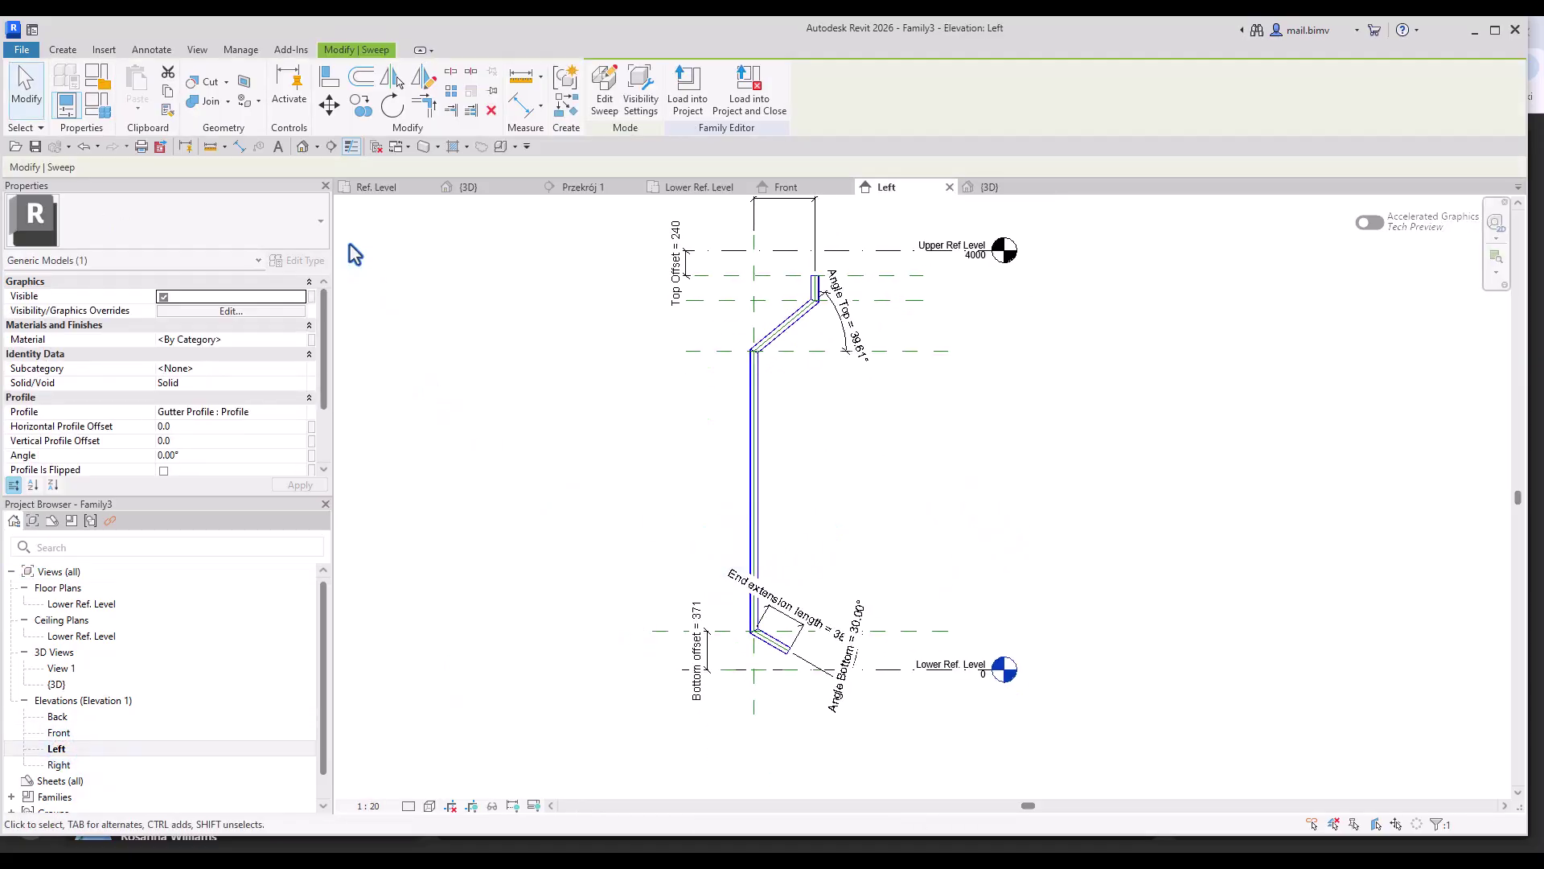
click(97, 105)
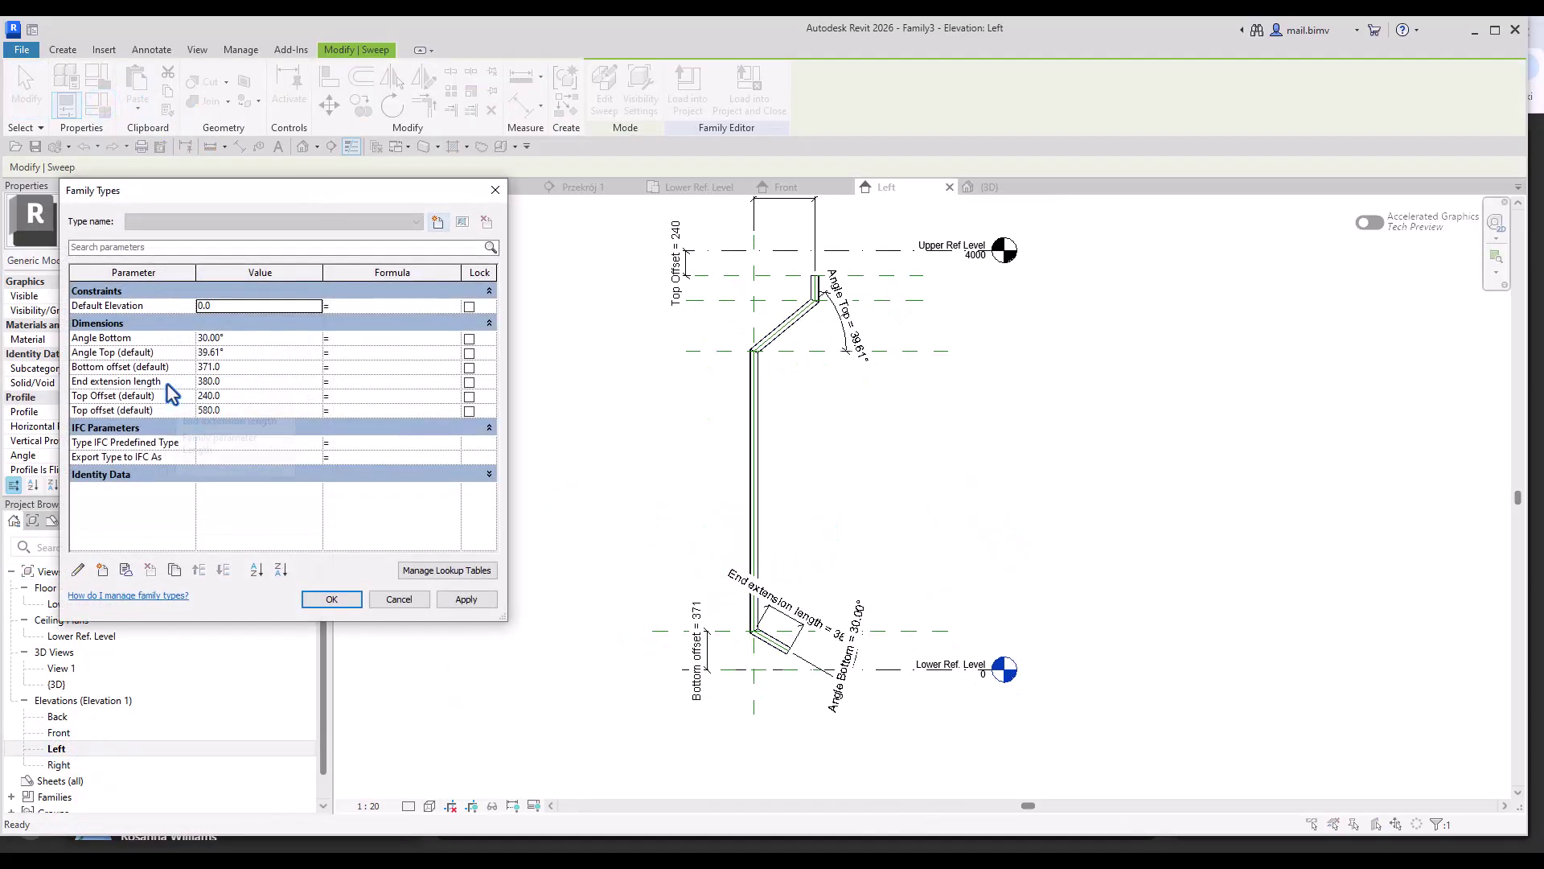
click(238, 383)
drag(239, 384, 172, 385)
text(200)
click(471, 601)
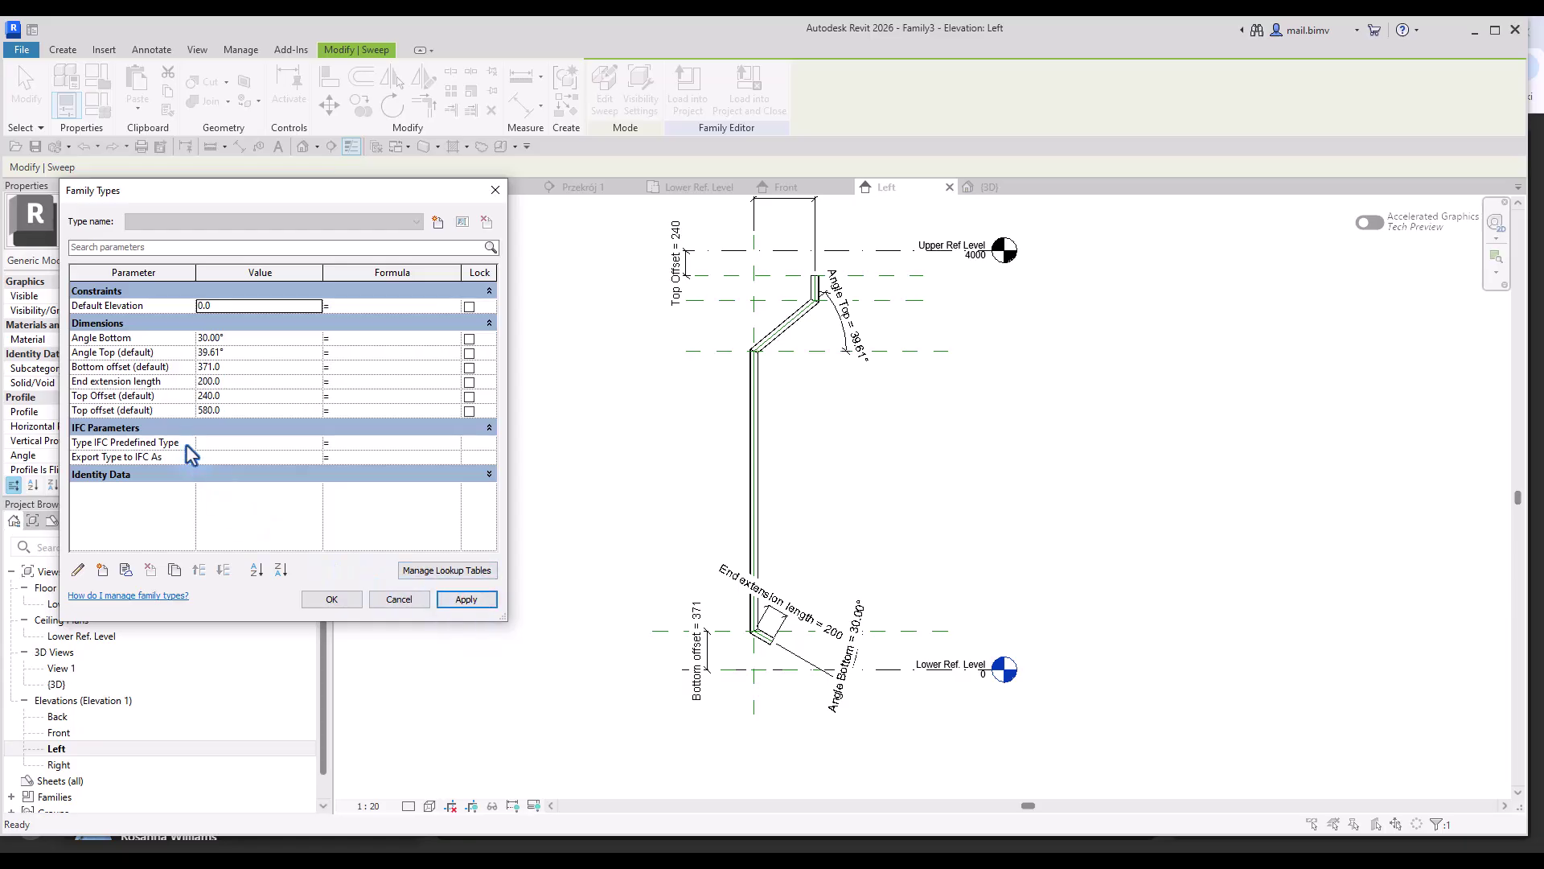
- Apply Angle Bottom 15°, Bottom offset 150, Top Offset 150, then a changed Angle Top
click(216, 339)
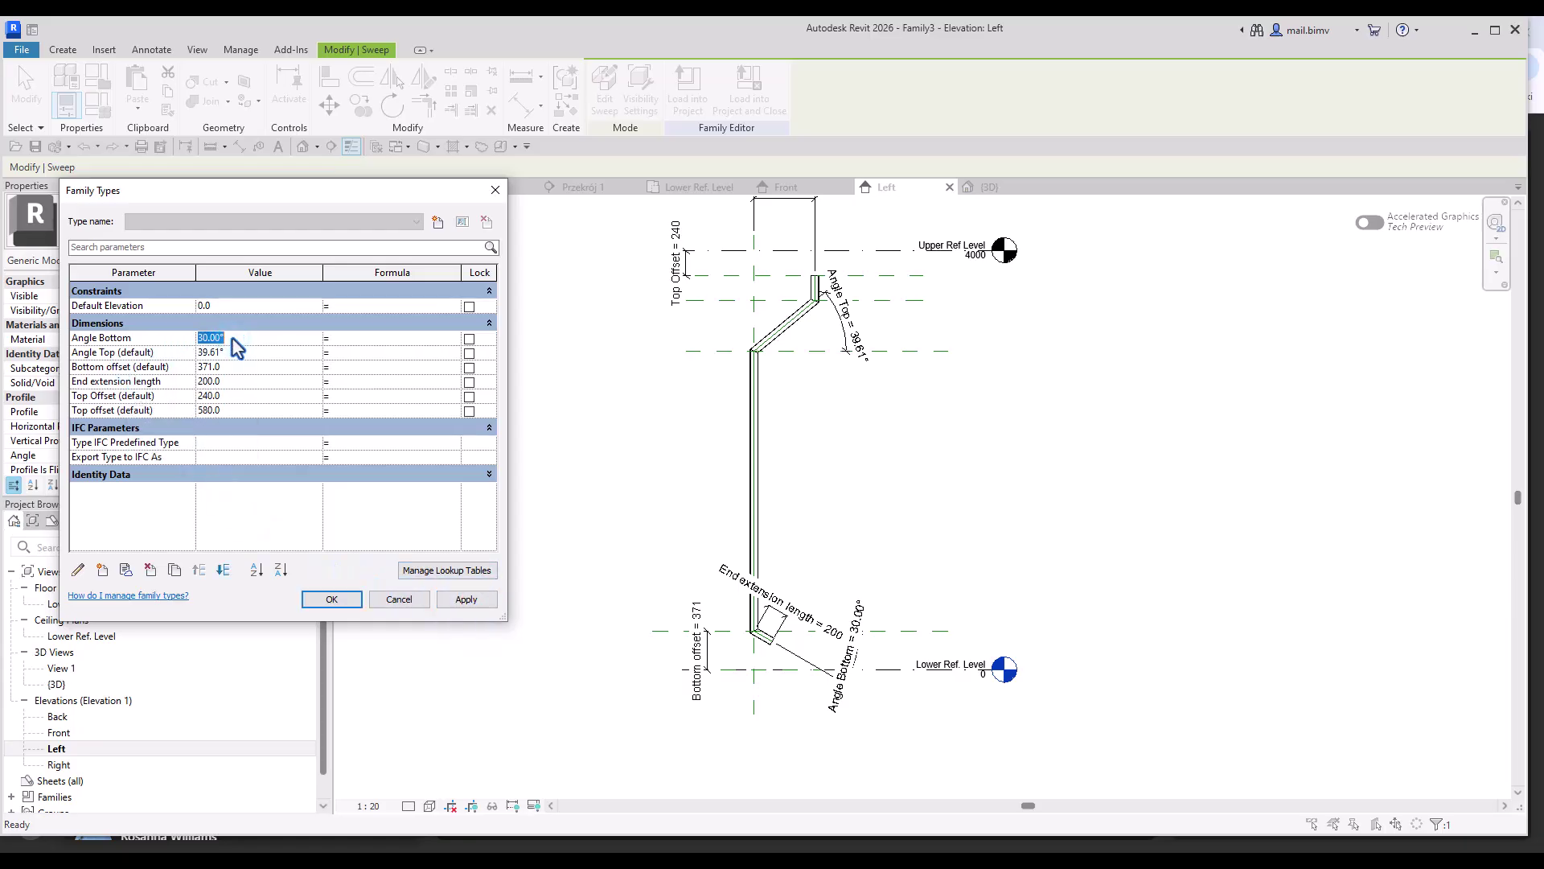
click(470, 604)
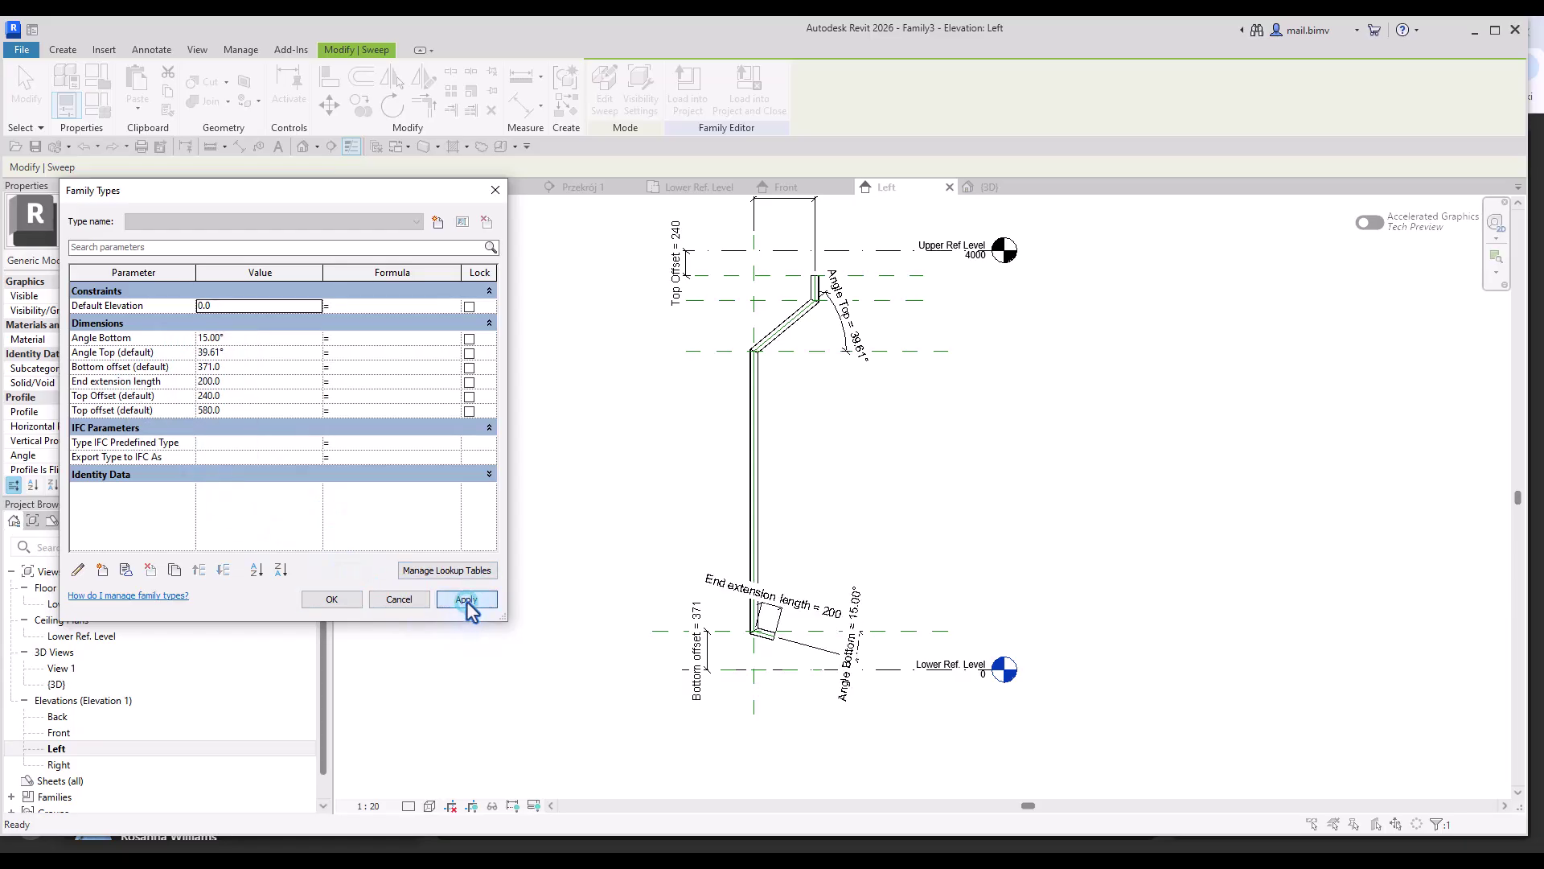
click(226, 368)
click(231, 368)
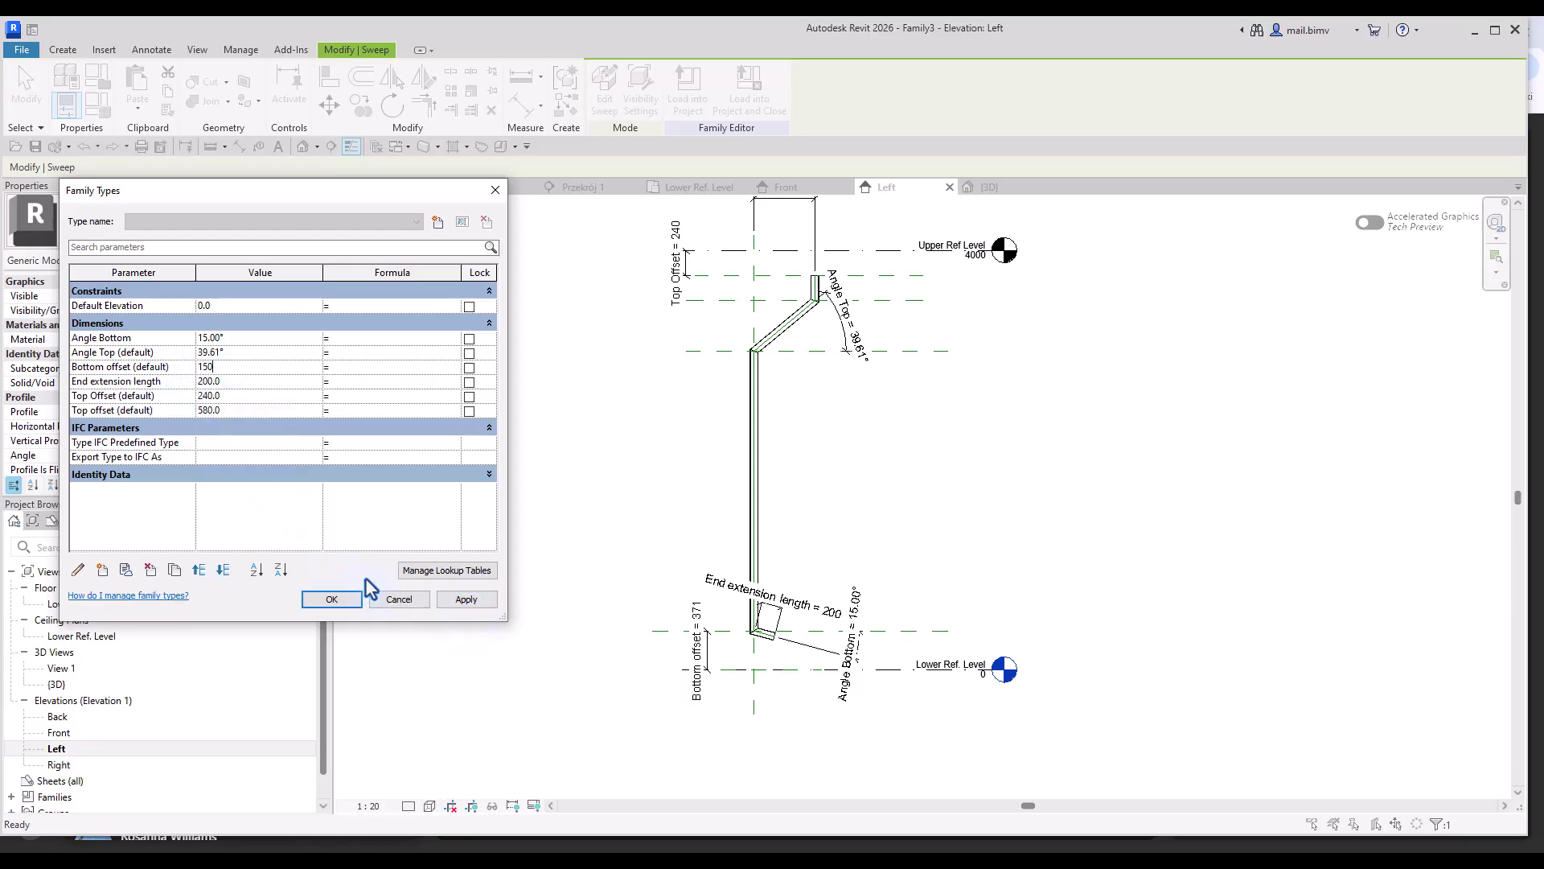
click(465, 606)
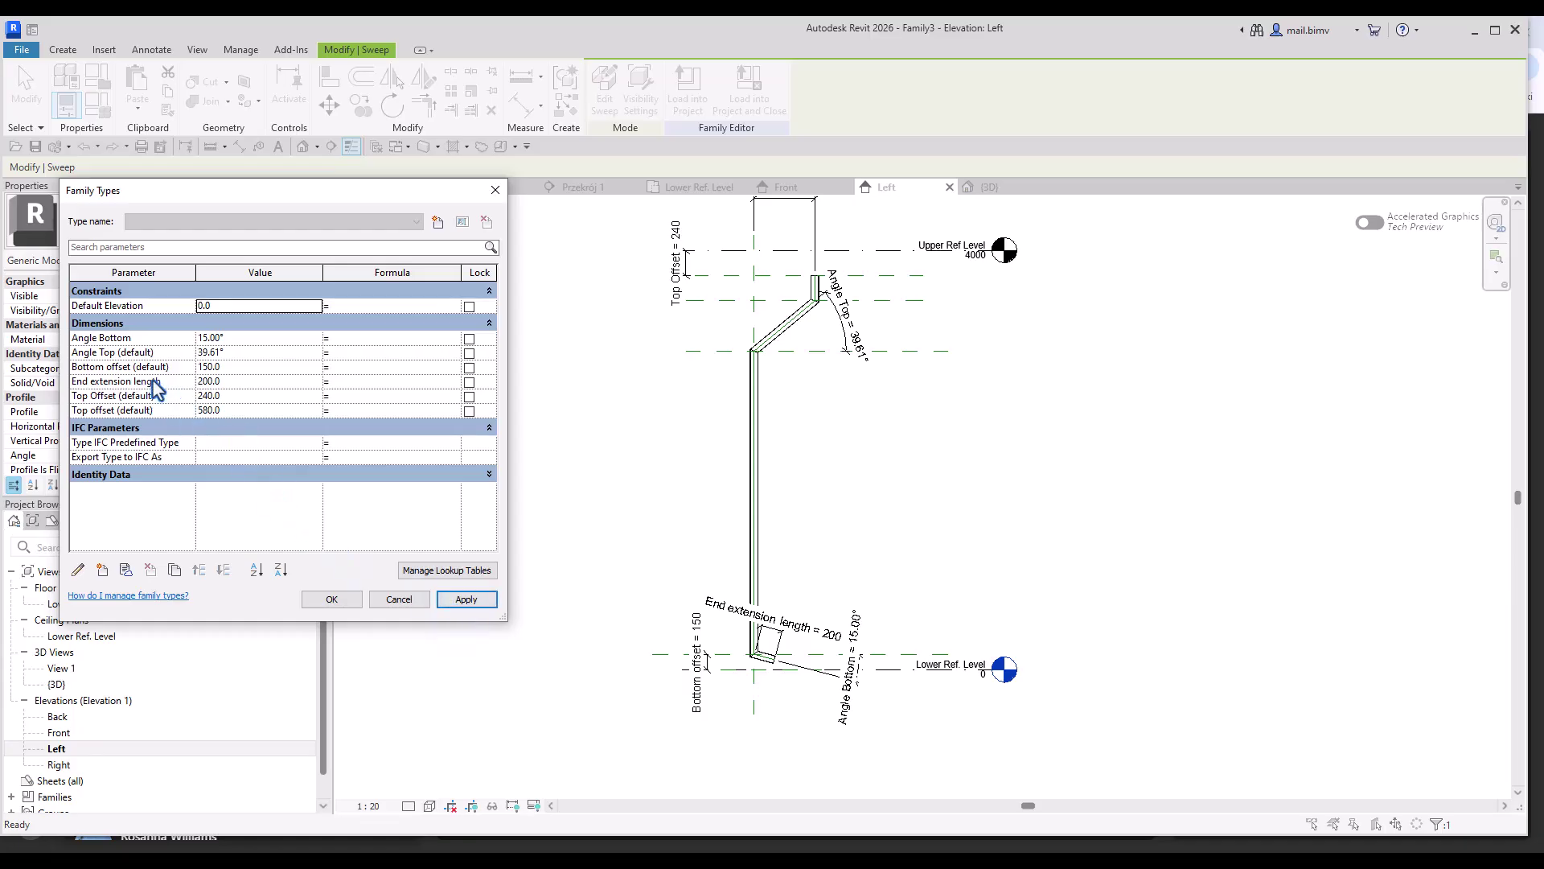
click(229, 397)
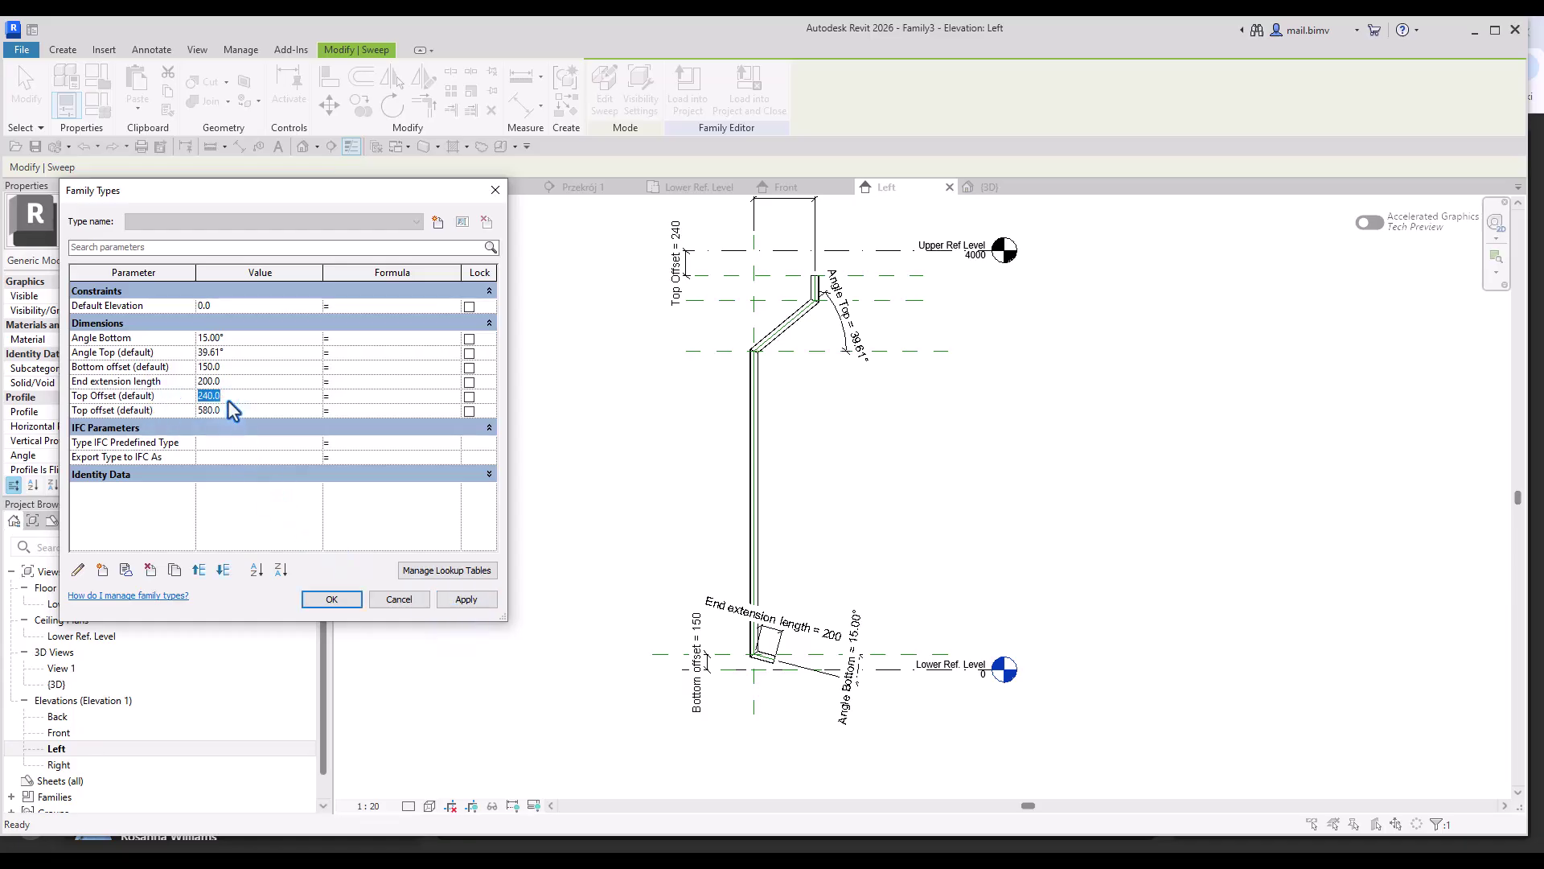
click(470, 600)
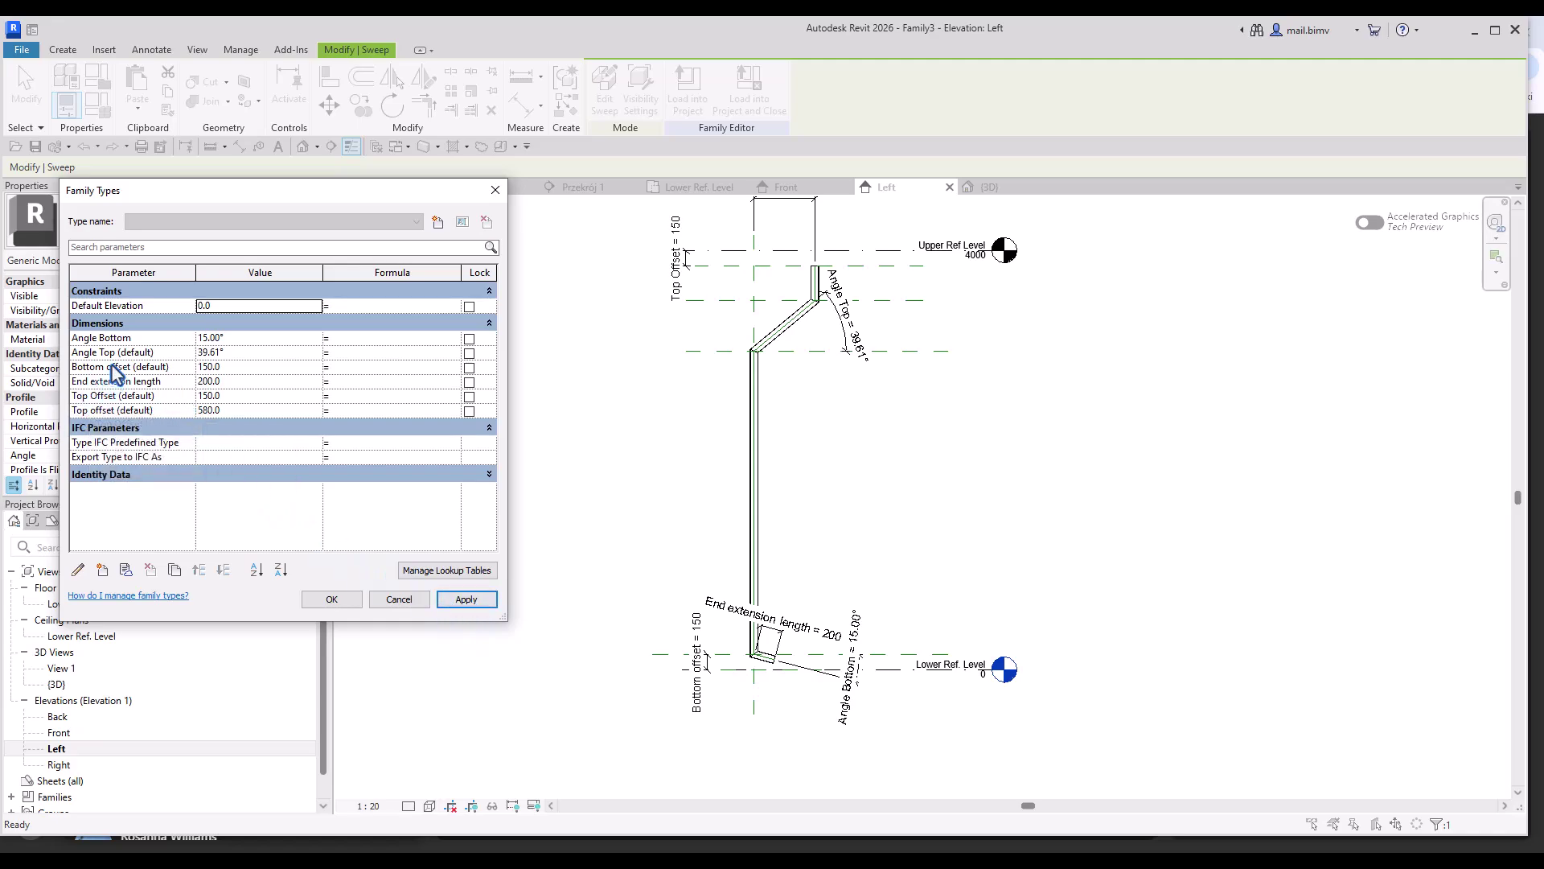
click(246, 353)
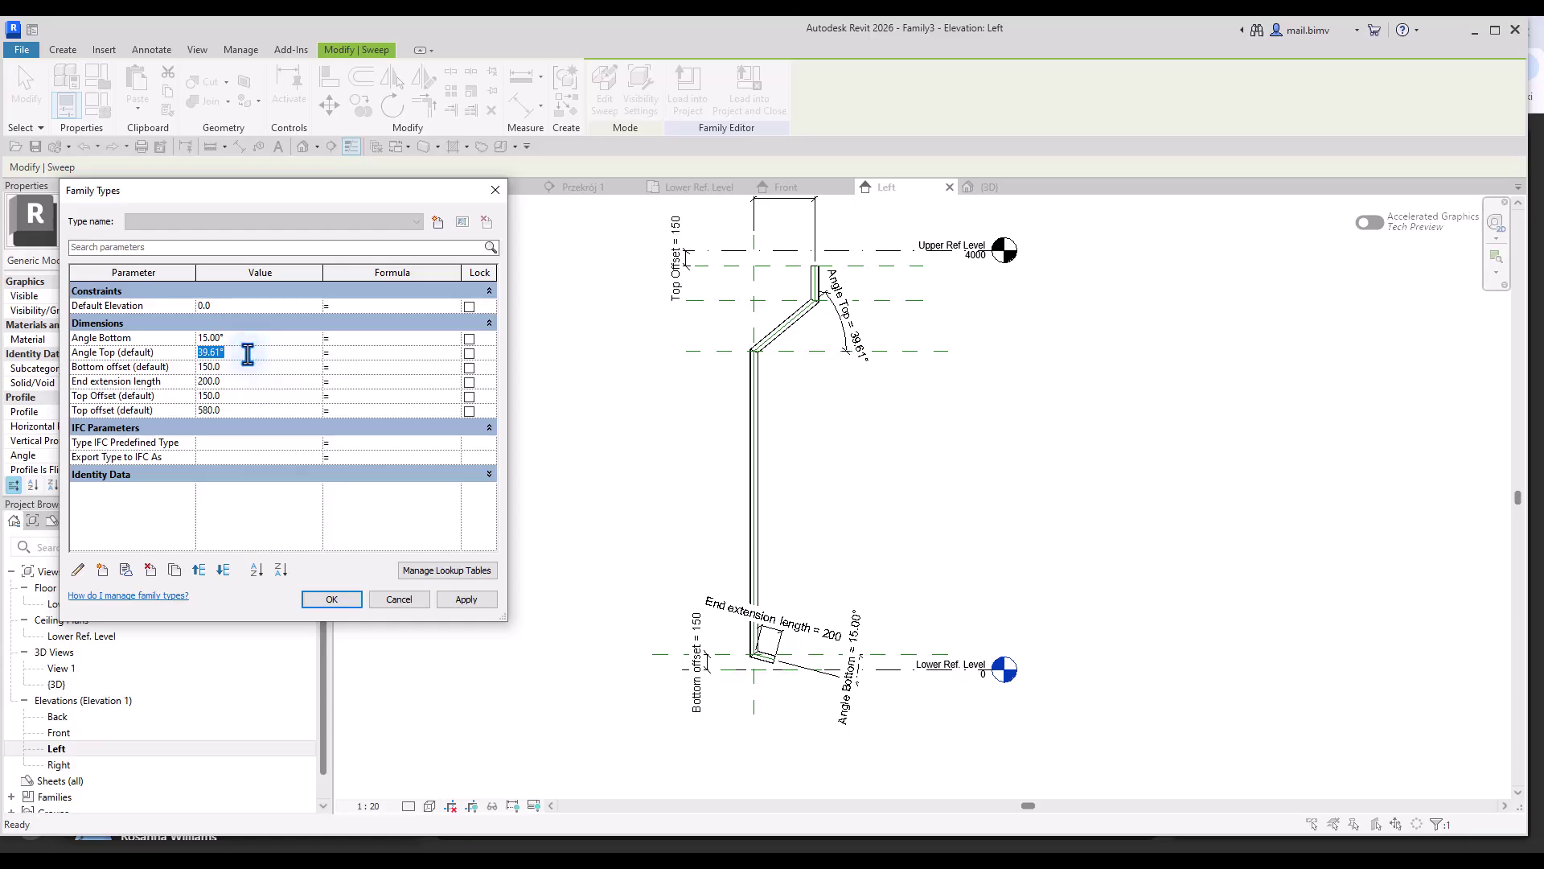
click(467, 600)
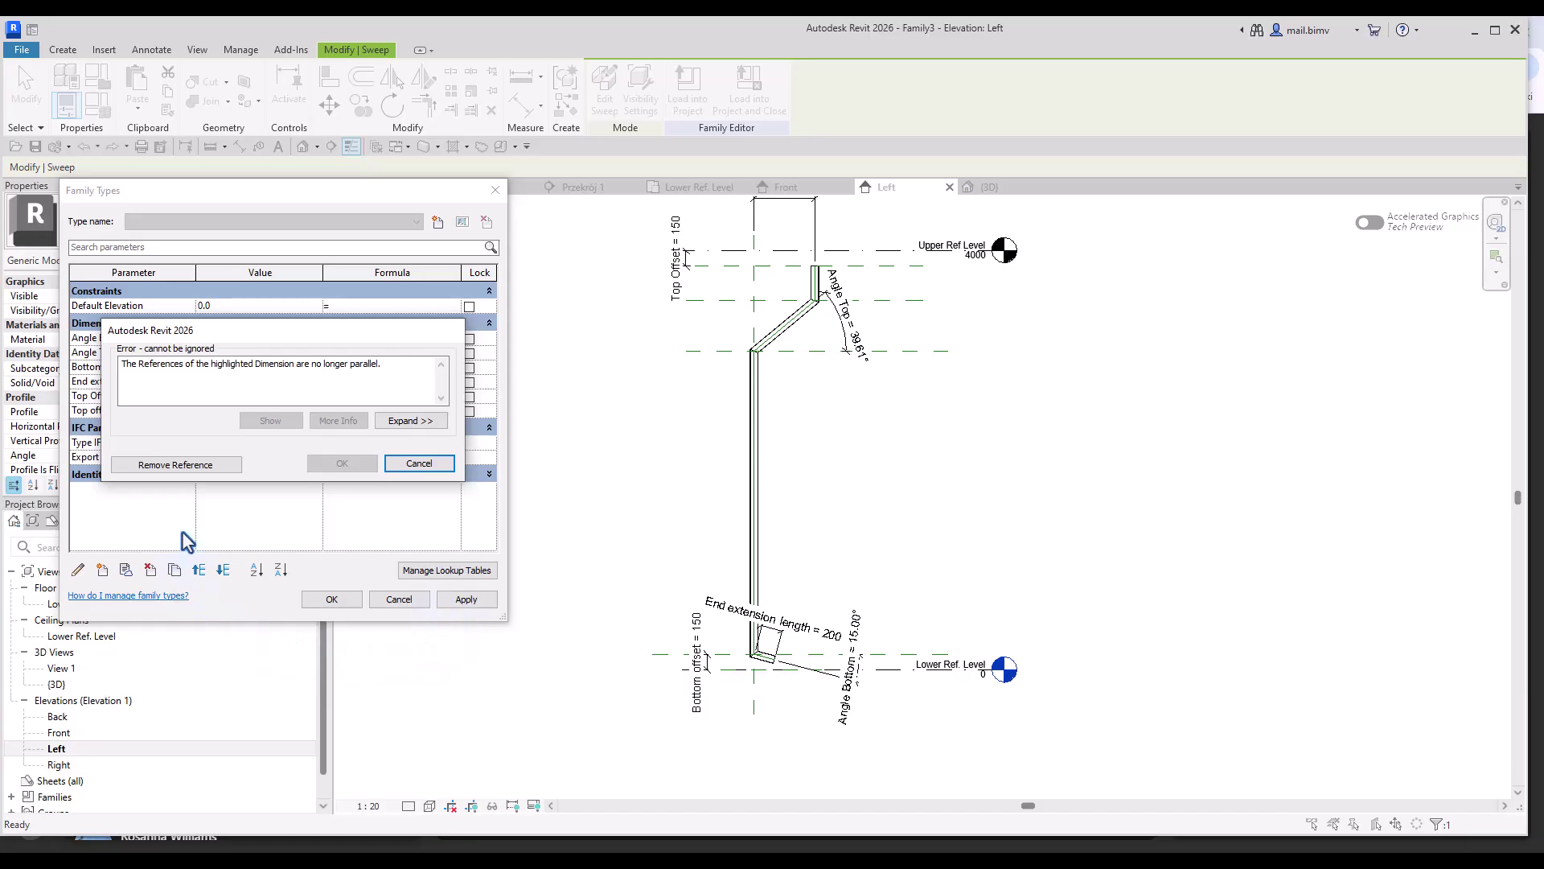
- Remove the broken dimension reference and accept the Family Types changes
click(176, 465)
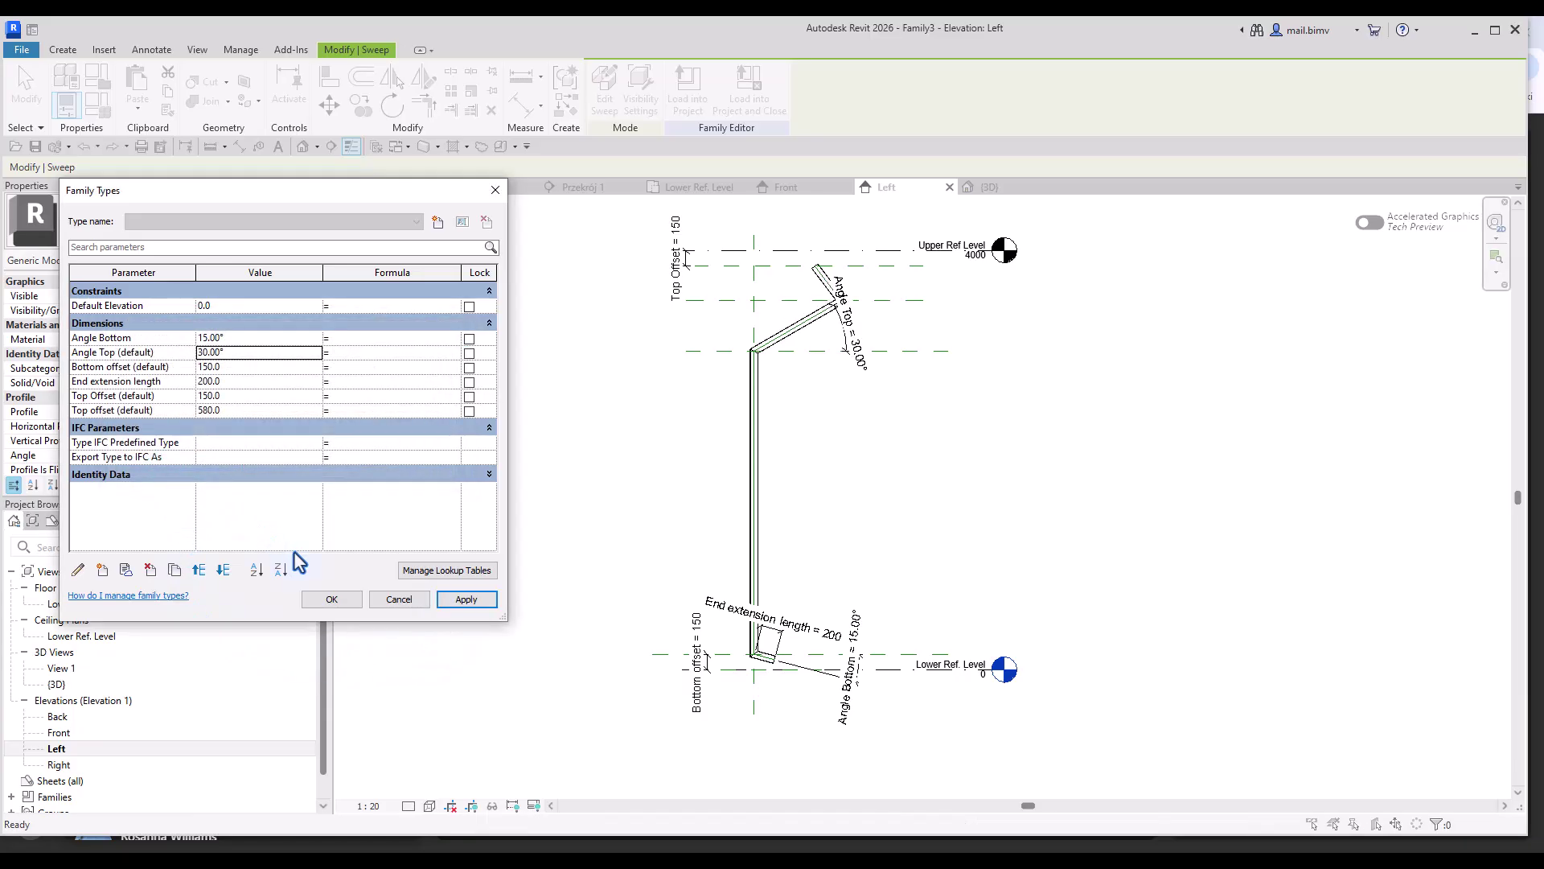
click(332, 600)
scroll(771, 297, up, 5)
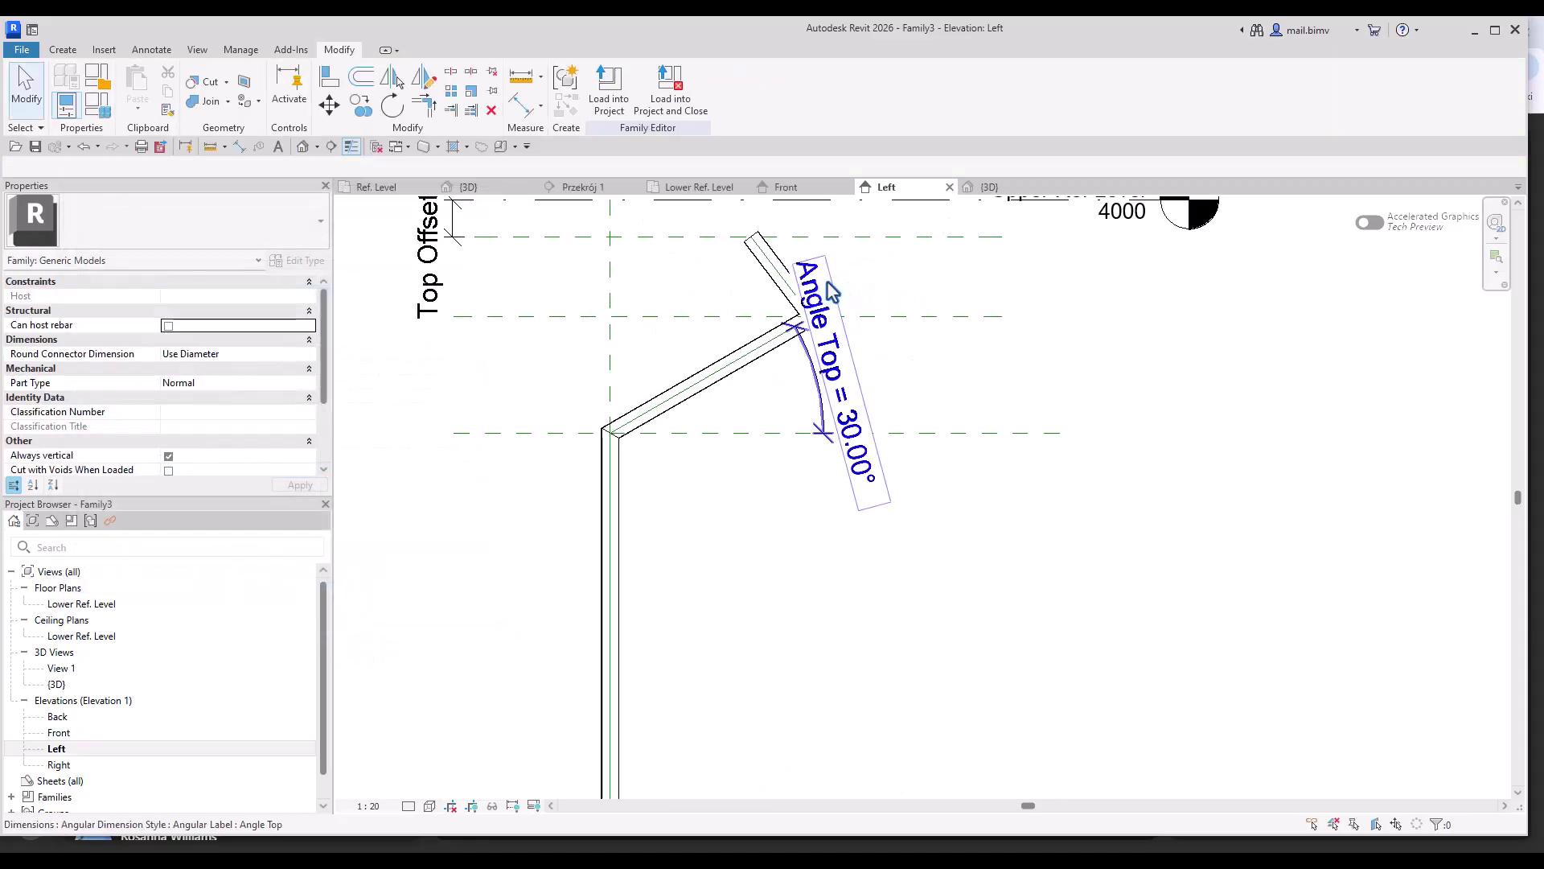
- Stand the top reference line upright, remove constraints, and extend it to the dashed plane
click(770, 298)
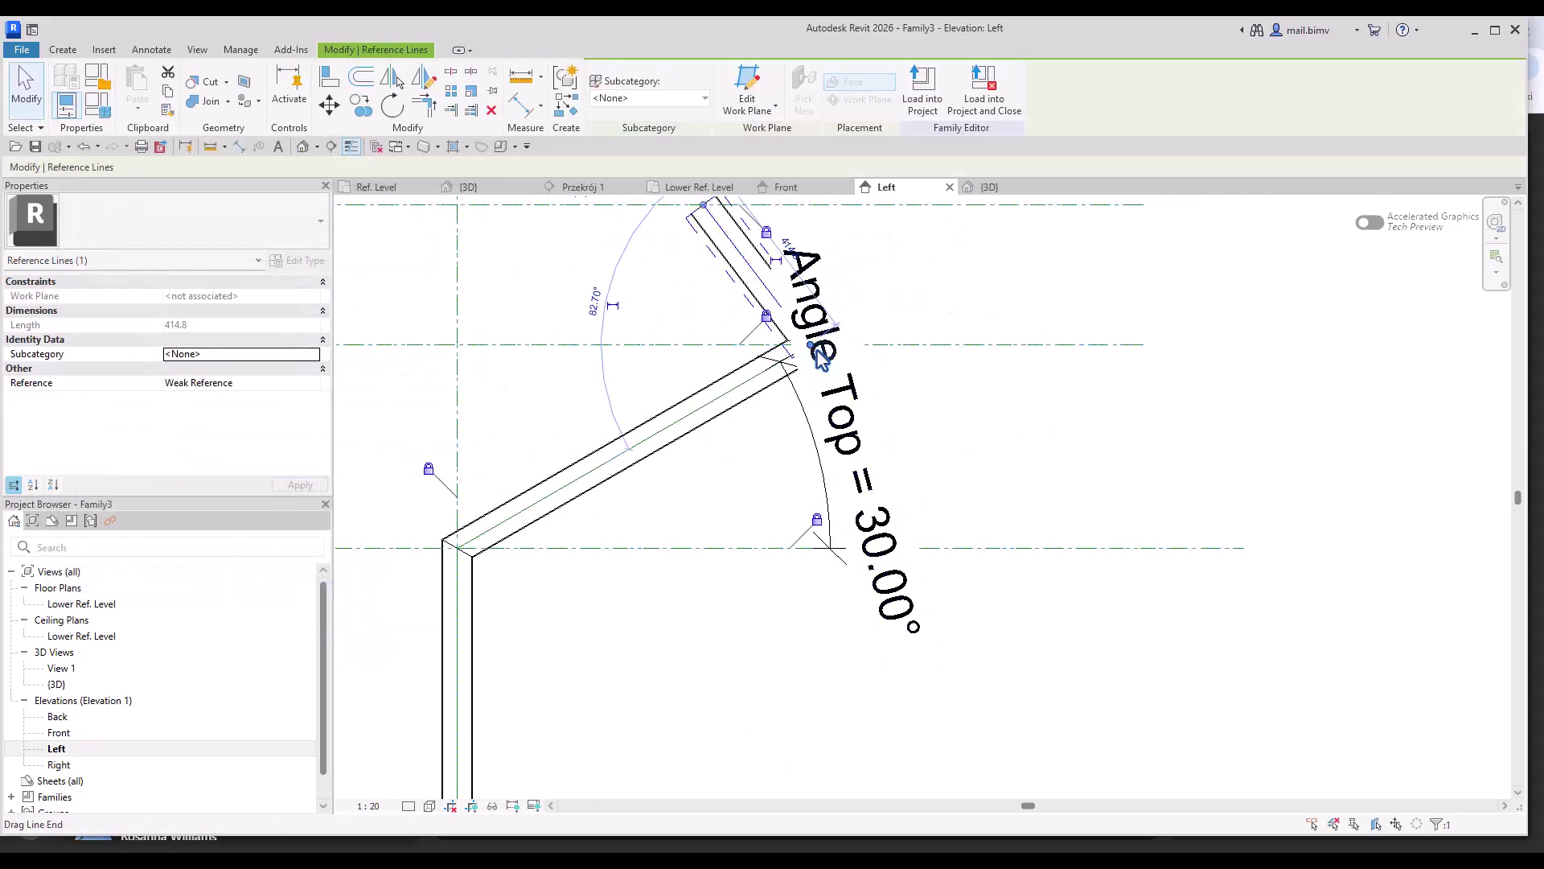
scroll(815, 354, down, 2)
drag(815, 354, 690, 300)
click(1235, 809)
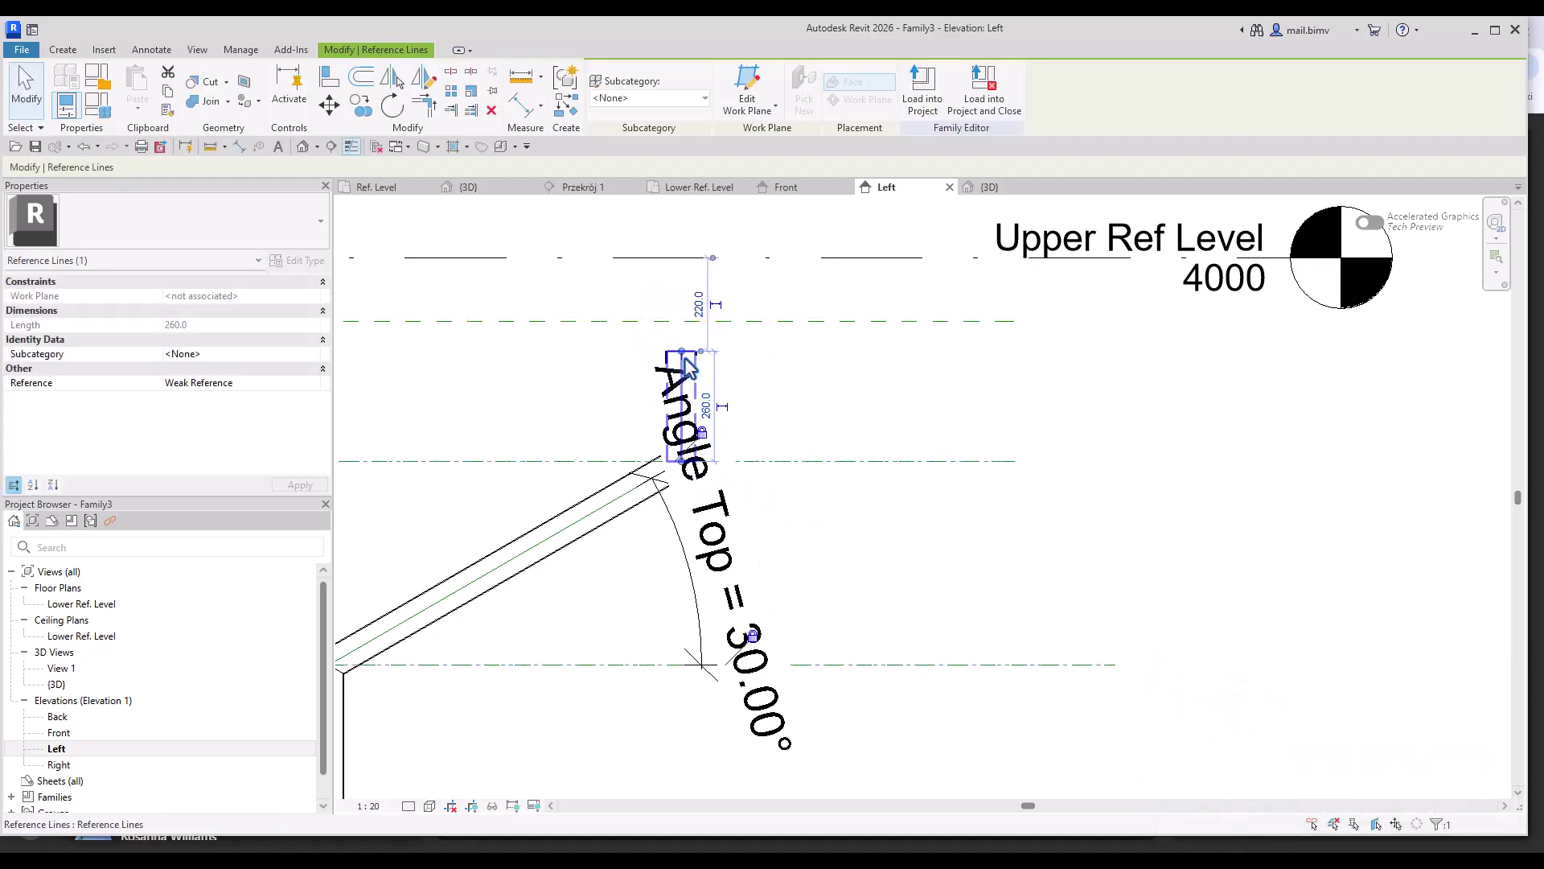
drag(687, 364, 684, 322)
middle_drag(734, 372, 986, 439)
scroll(870, 379, down, 4)
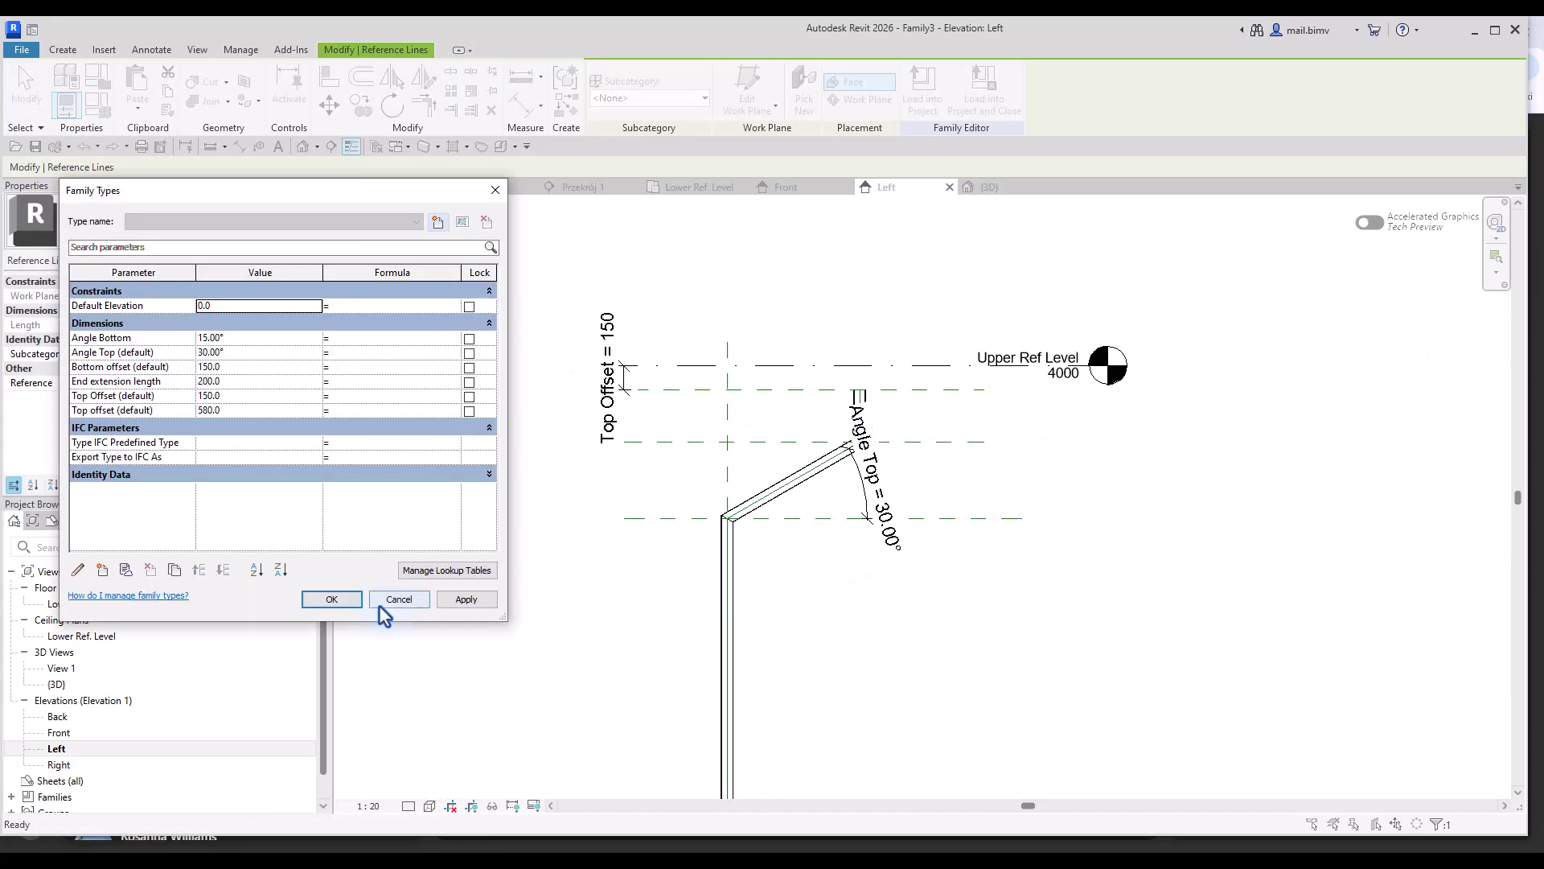
click(327, 605)
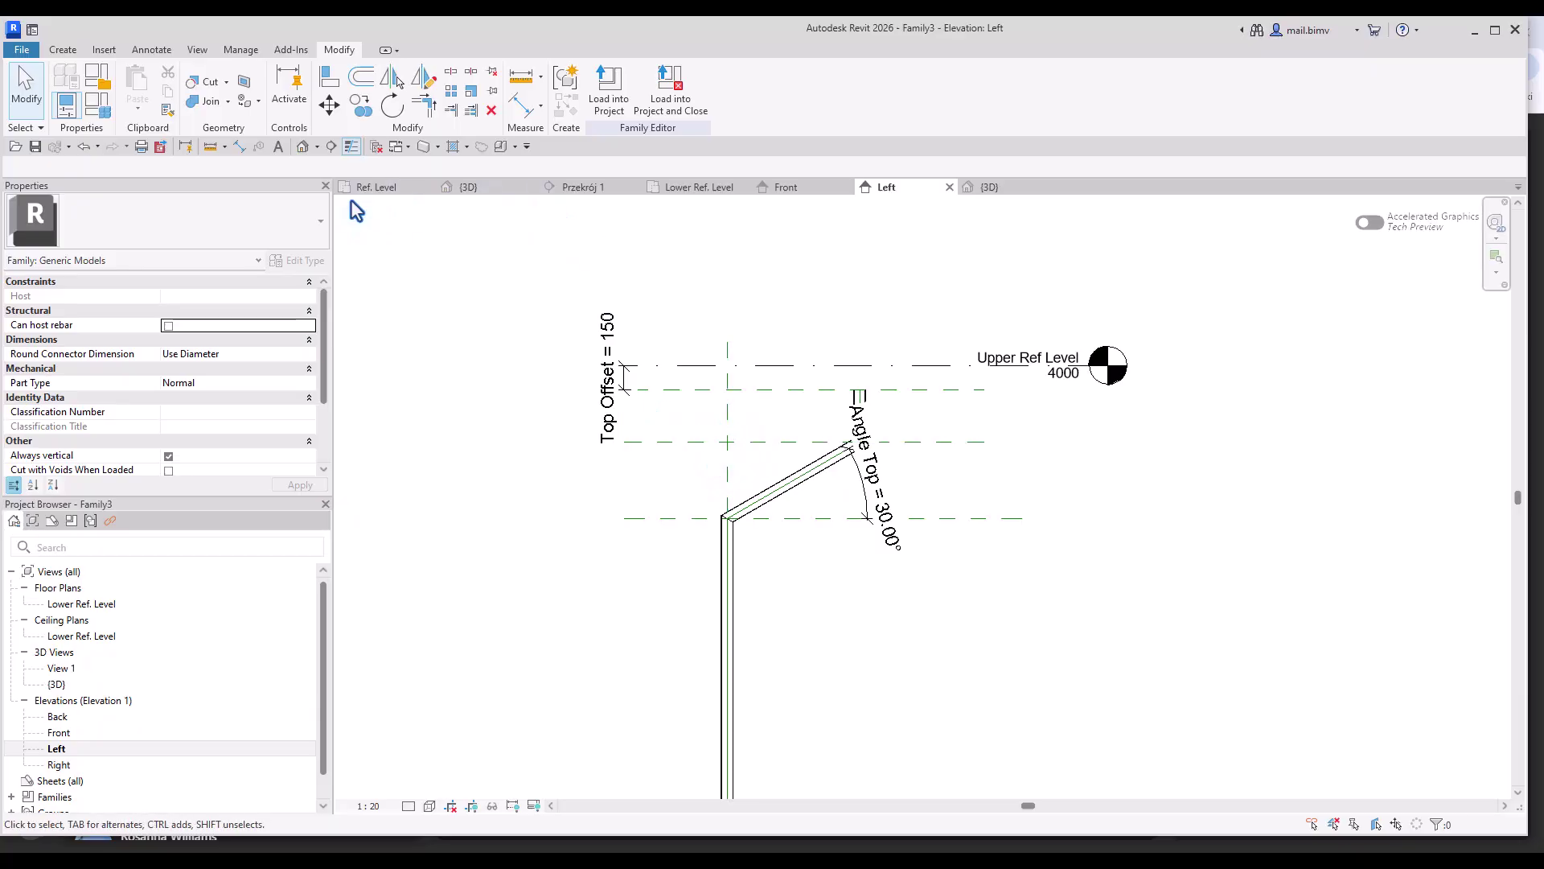
- Place an aligned 831 dimension from the vertical centre plane to the top outlet line
click(240, 146)
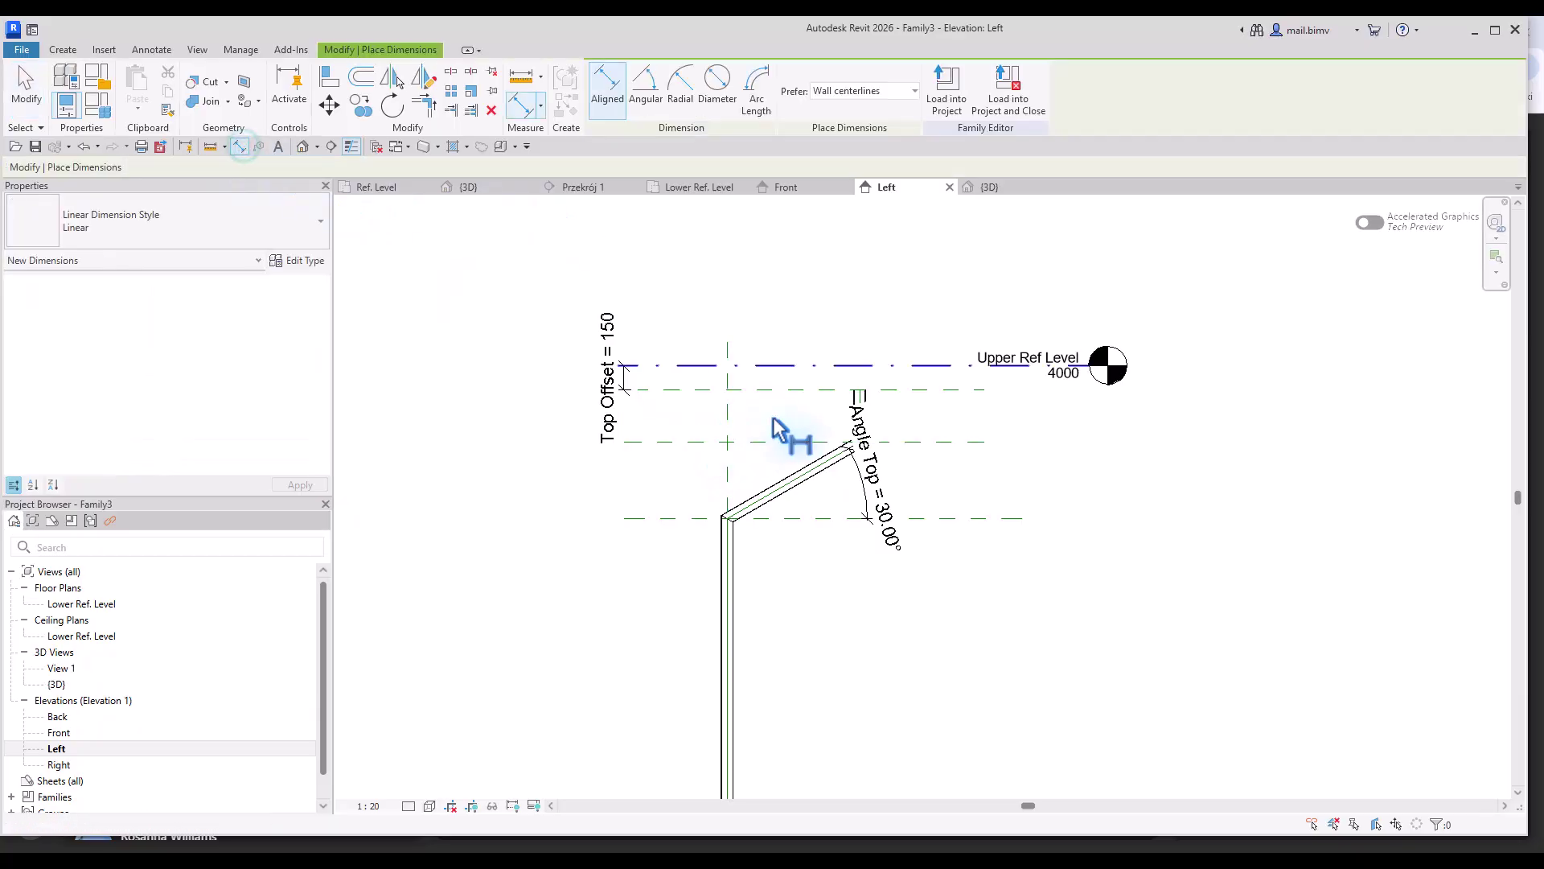
click(729, 434)
scroll(884, 382, up, 3)
scroll(871, 401, up, 2)
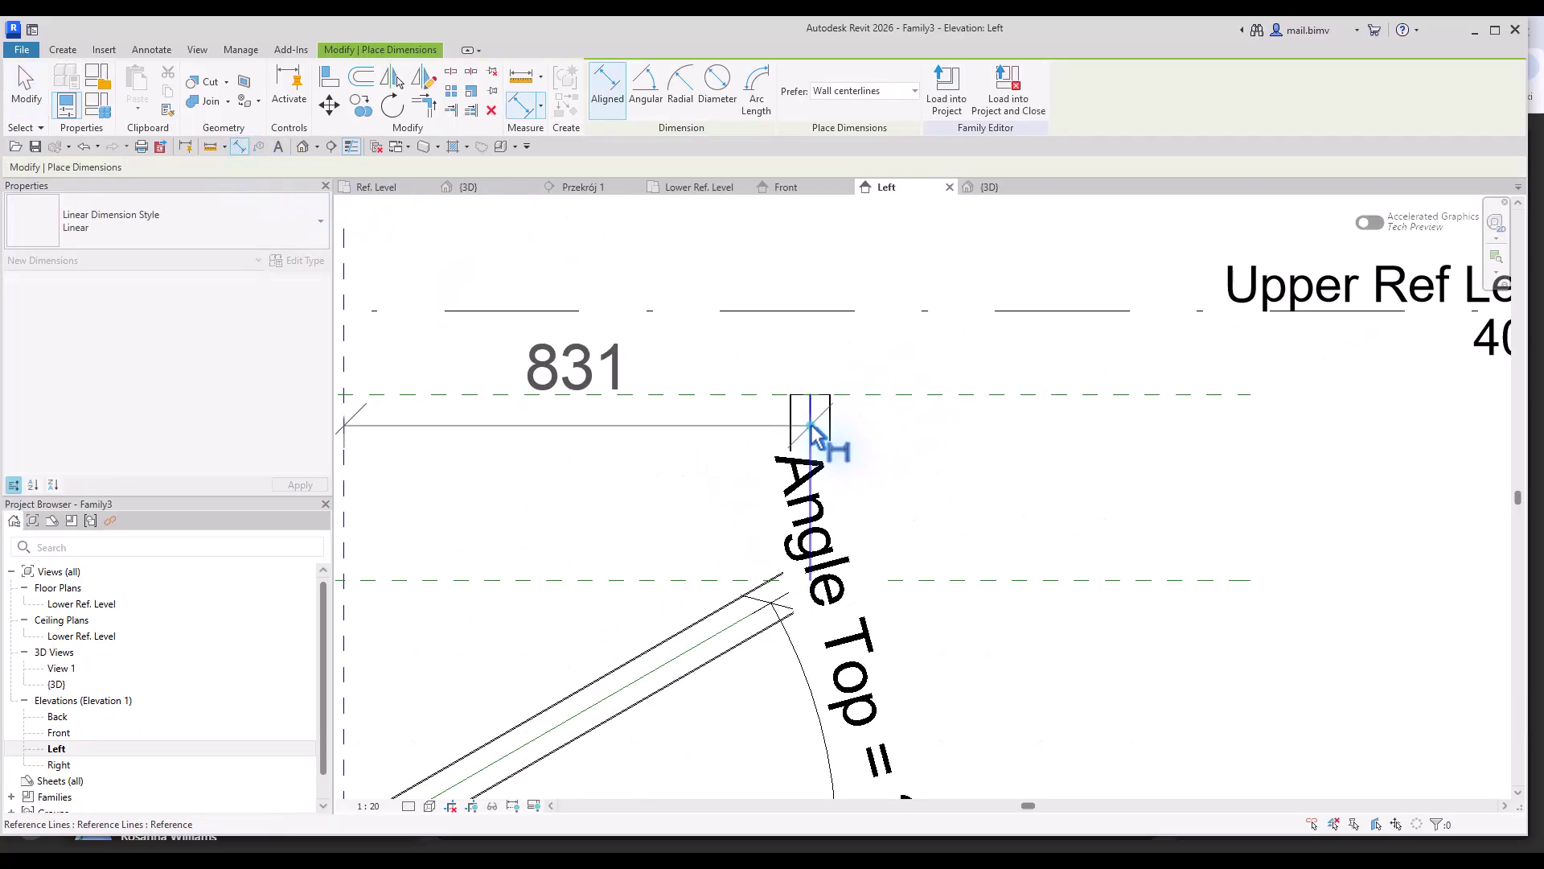
scroll(811, 423, down, 3)
click(810, 363)
scroll(808, 366, down, 2)
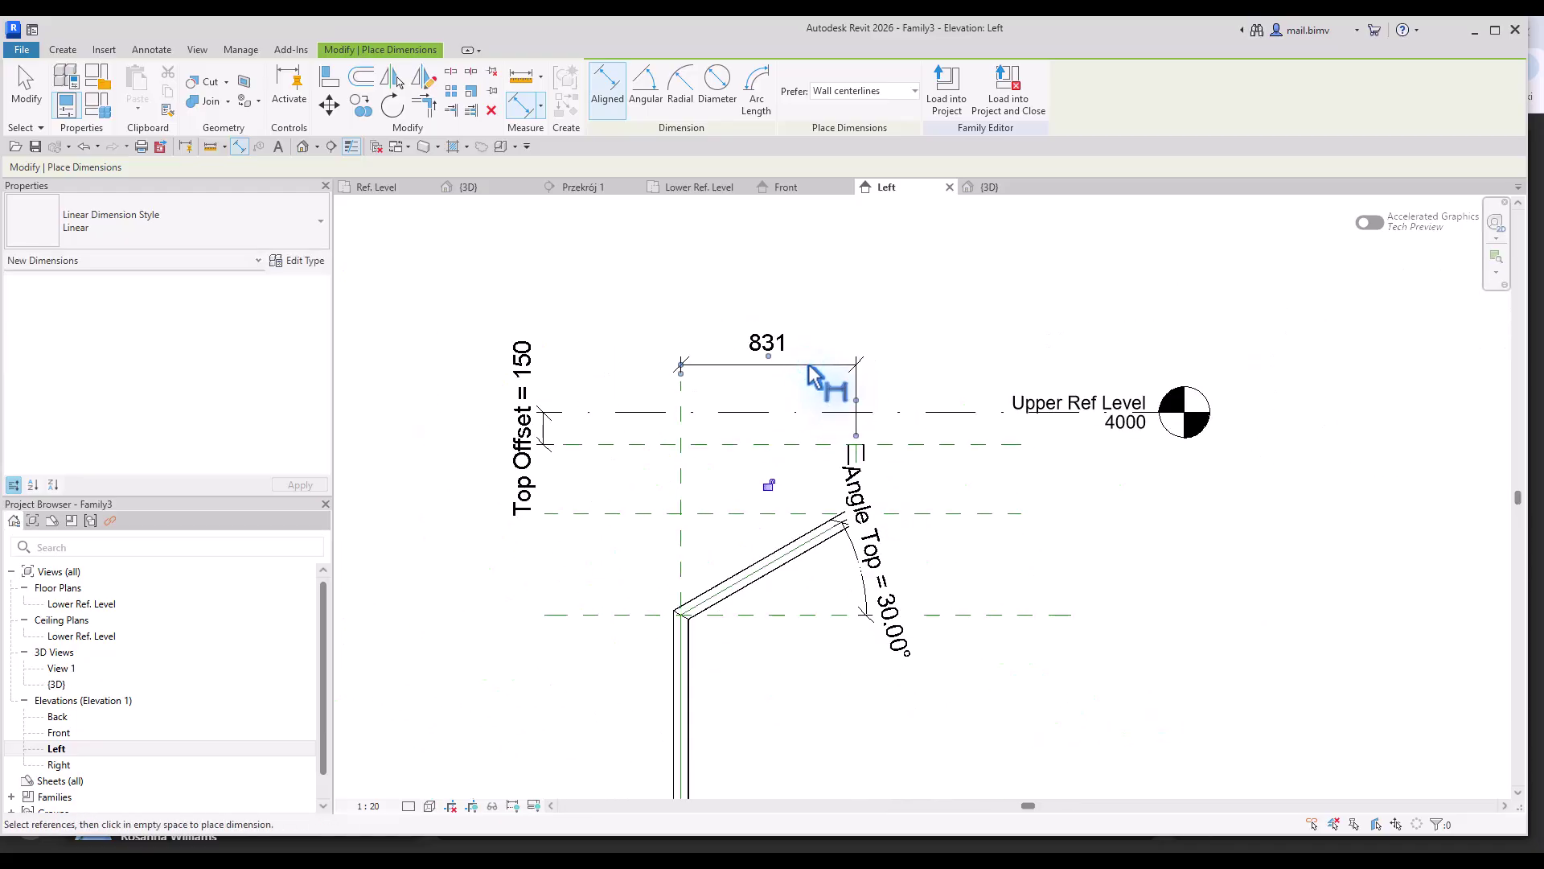
key(Escape)
- Label the 831 dimension with a new instance parameter named Wall Offset
click(788, 357)
click(754, 89)
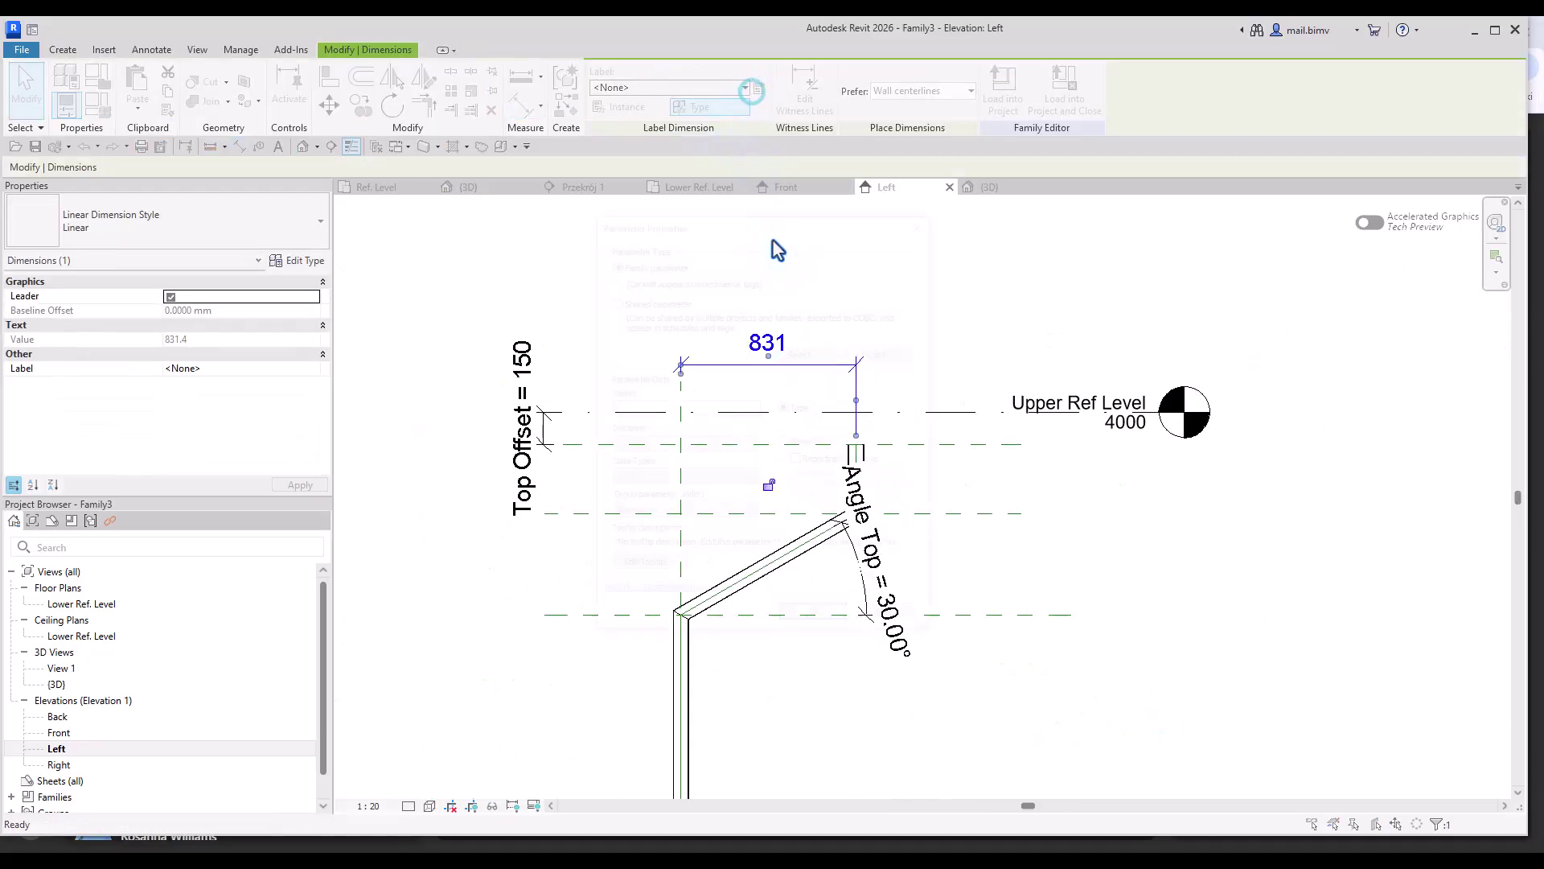
text(Wall Offset)
click(785, 443)
click(814, 622)
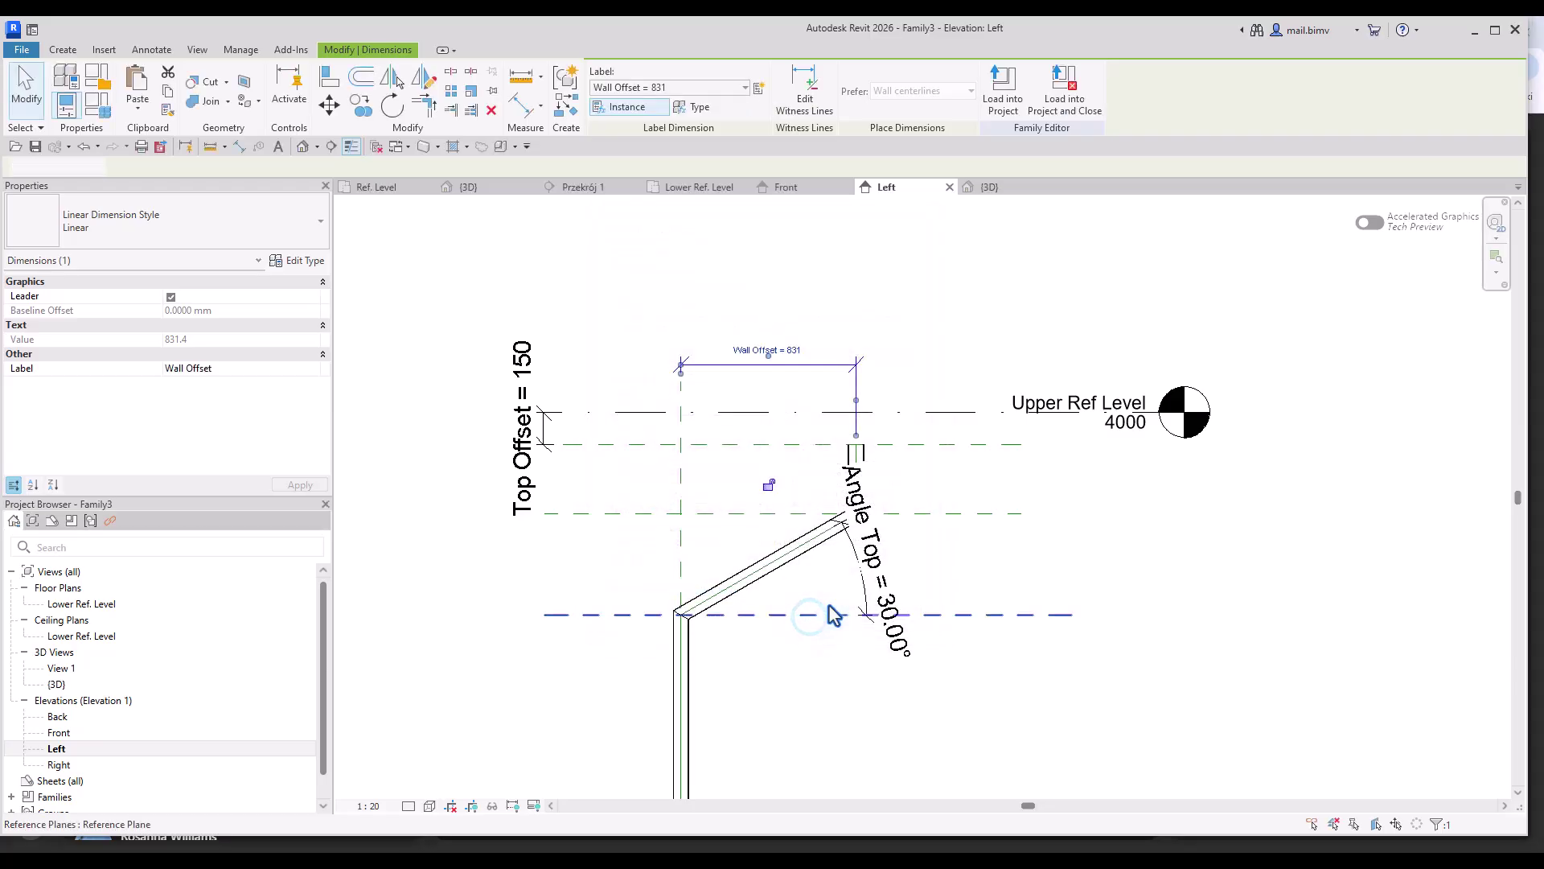
scroll(621, 483, down, 2)
- Set Wall Offset to 500 in Family Types, removing the broken reference
click(106, 110)
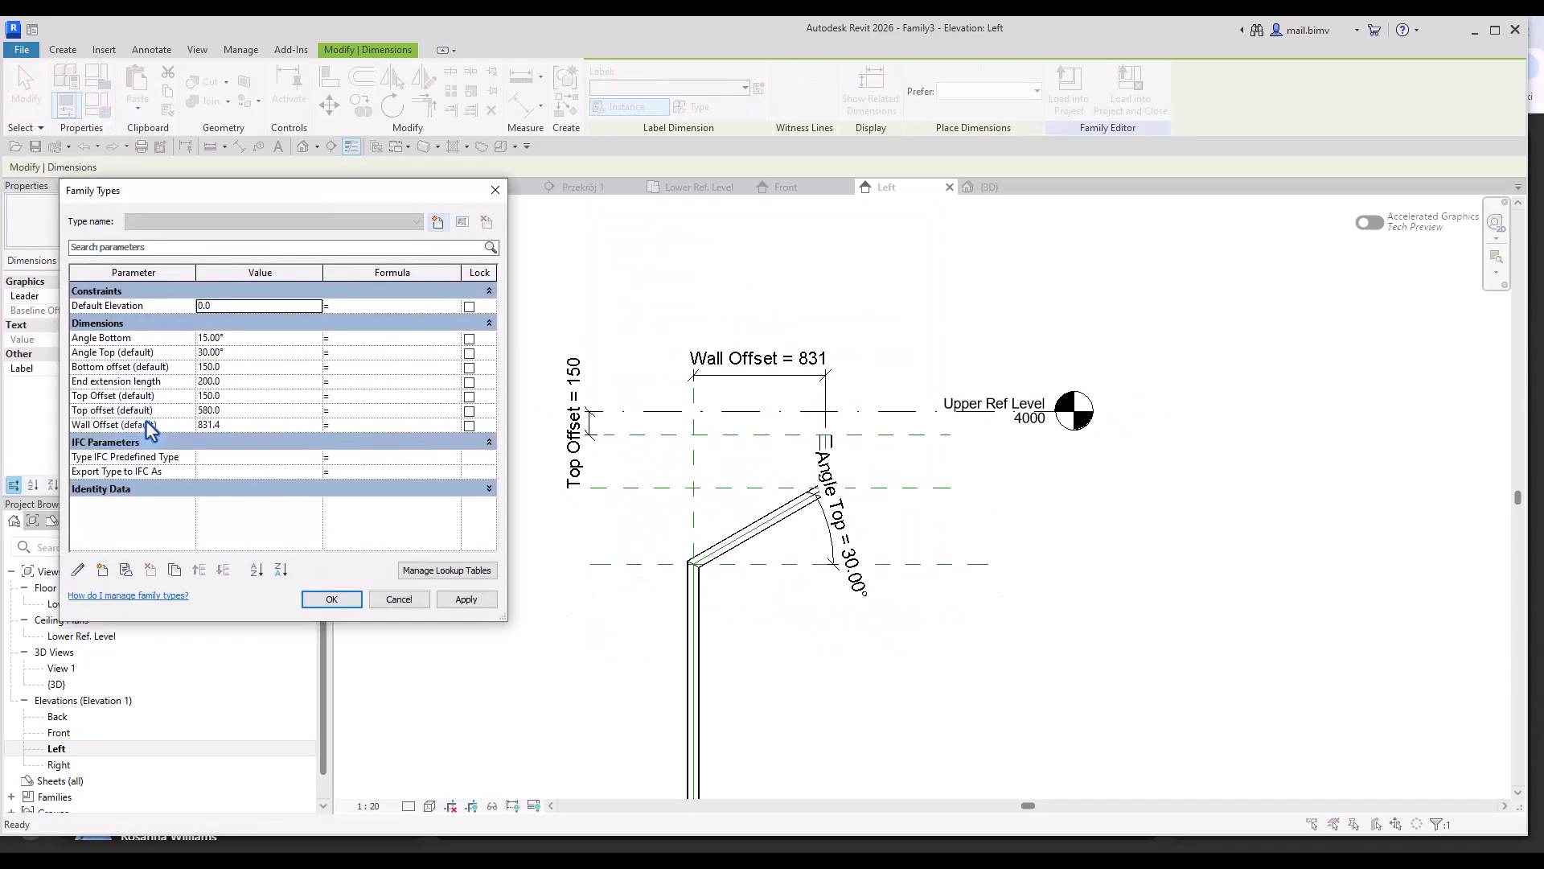
text(500)
click(464, 603)
click(190, 474)
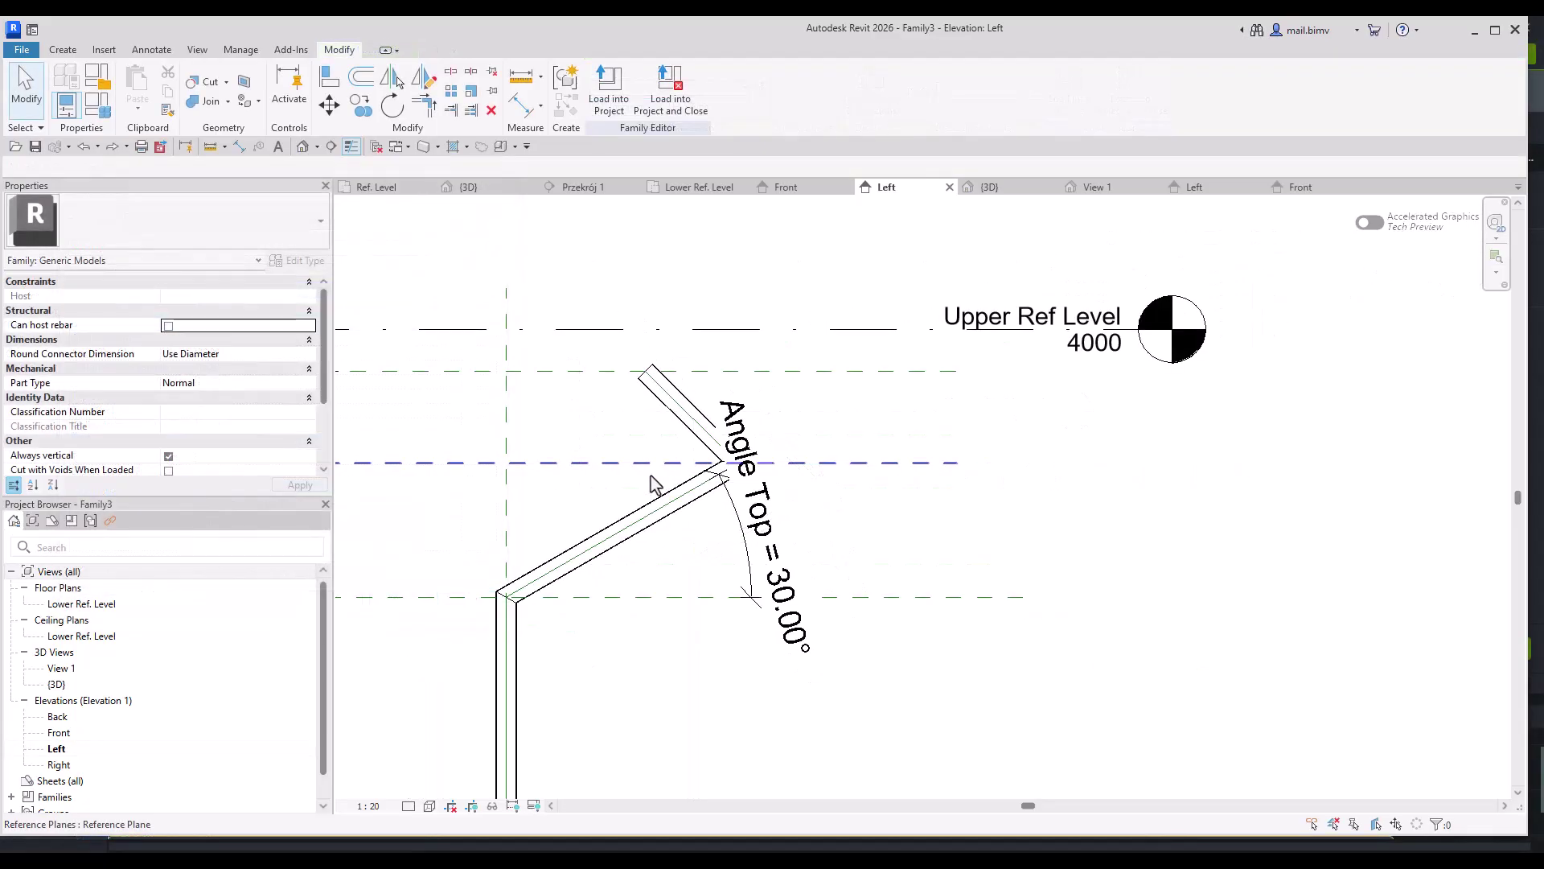
- Dimension the two horizontal planes (330) and label it instance parameter Top Straight Part Length
scroll(575, 487, down, 2)
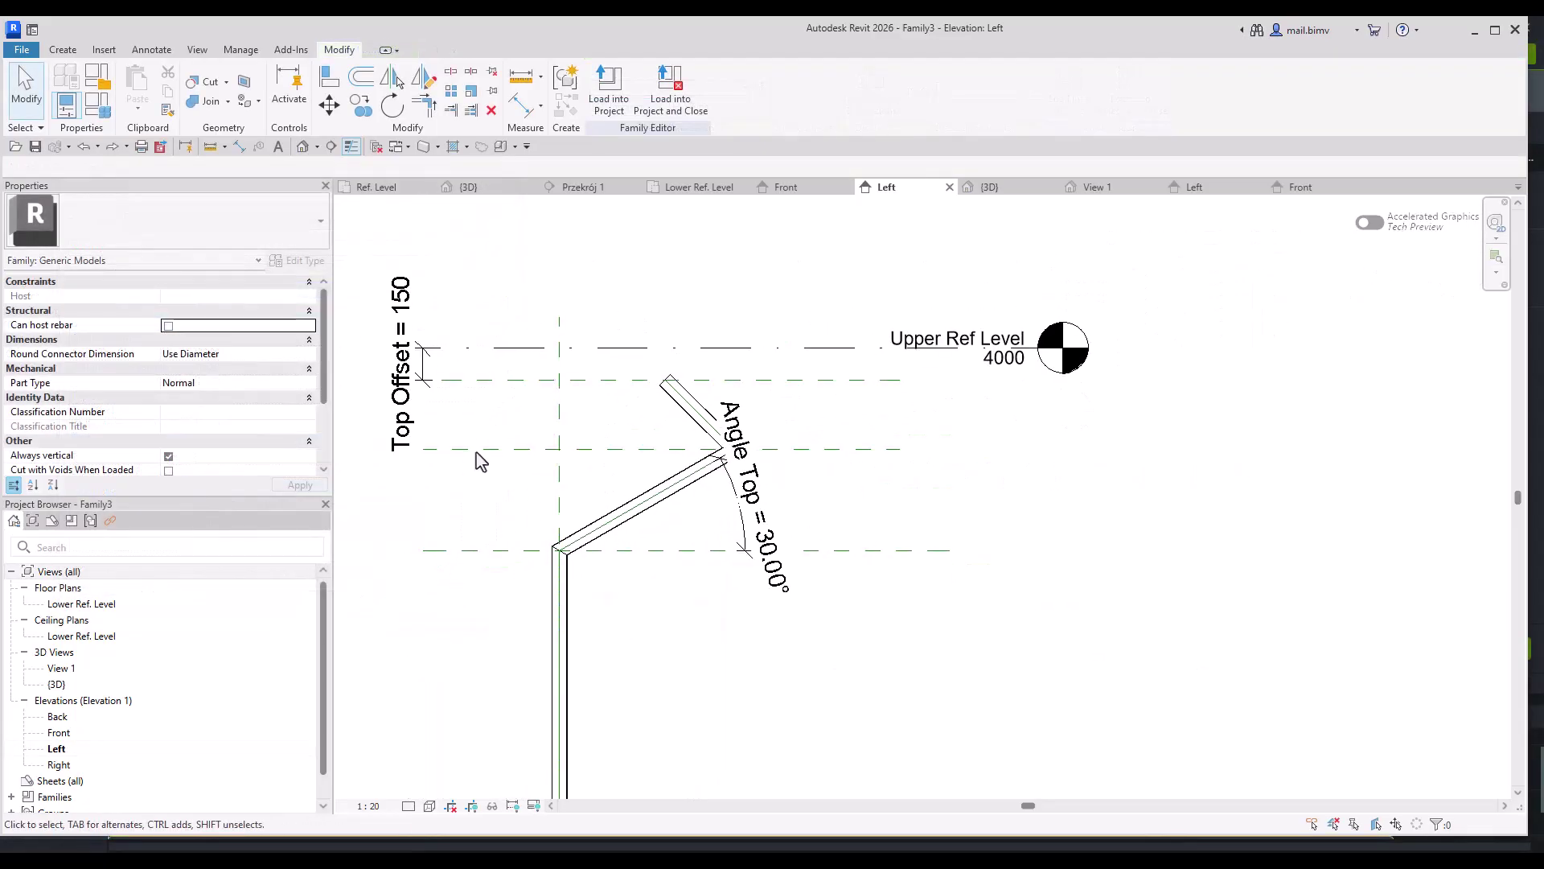
key(d)
key(i)
click(493, 380)
click(505, 448)
click(988, 441)
click(26, 88)
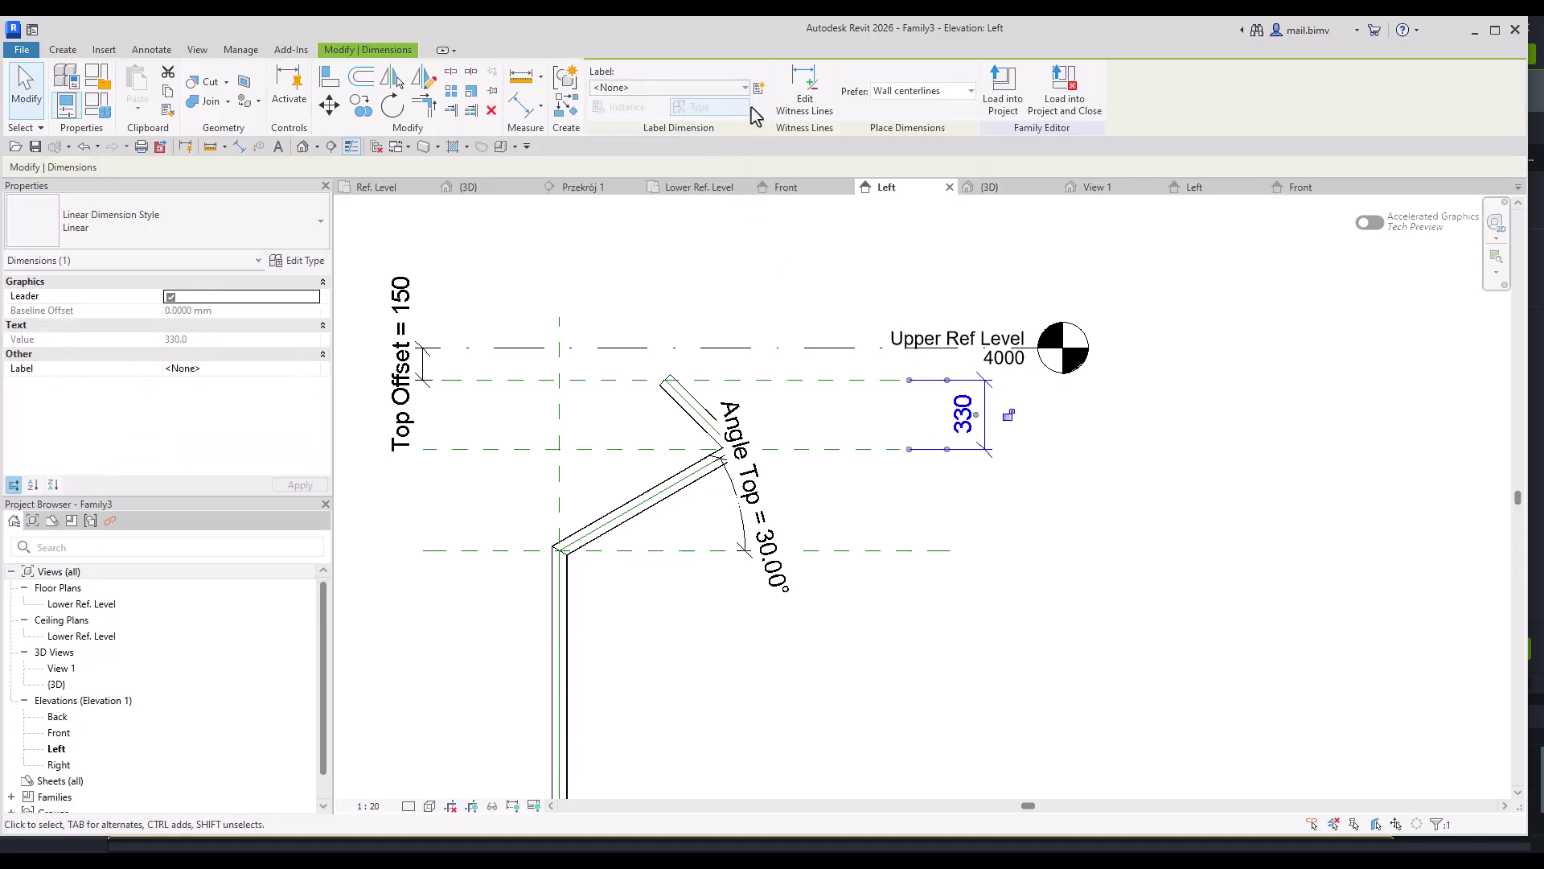
click(756, 87)
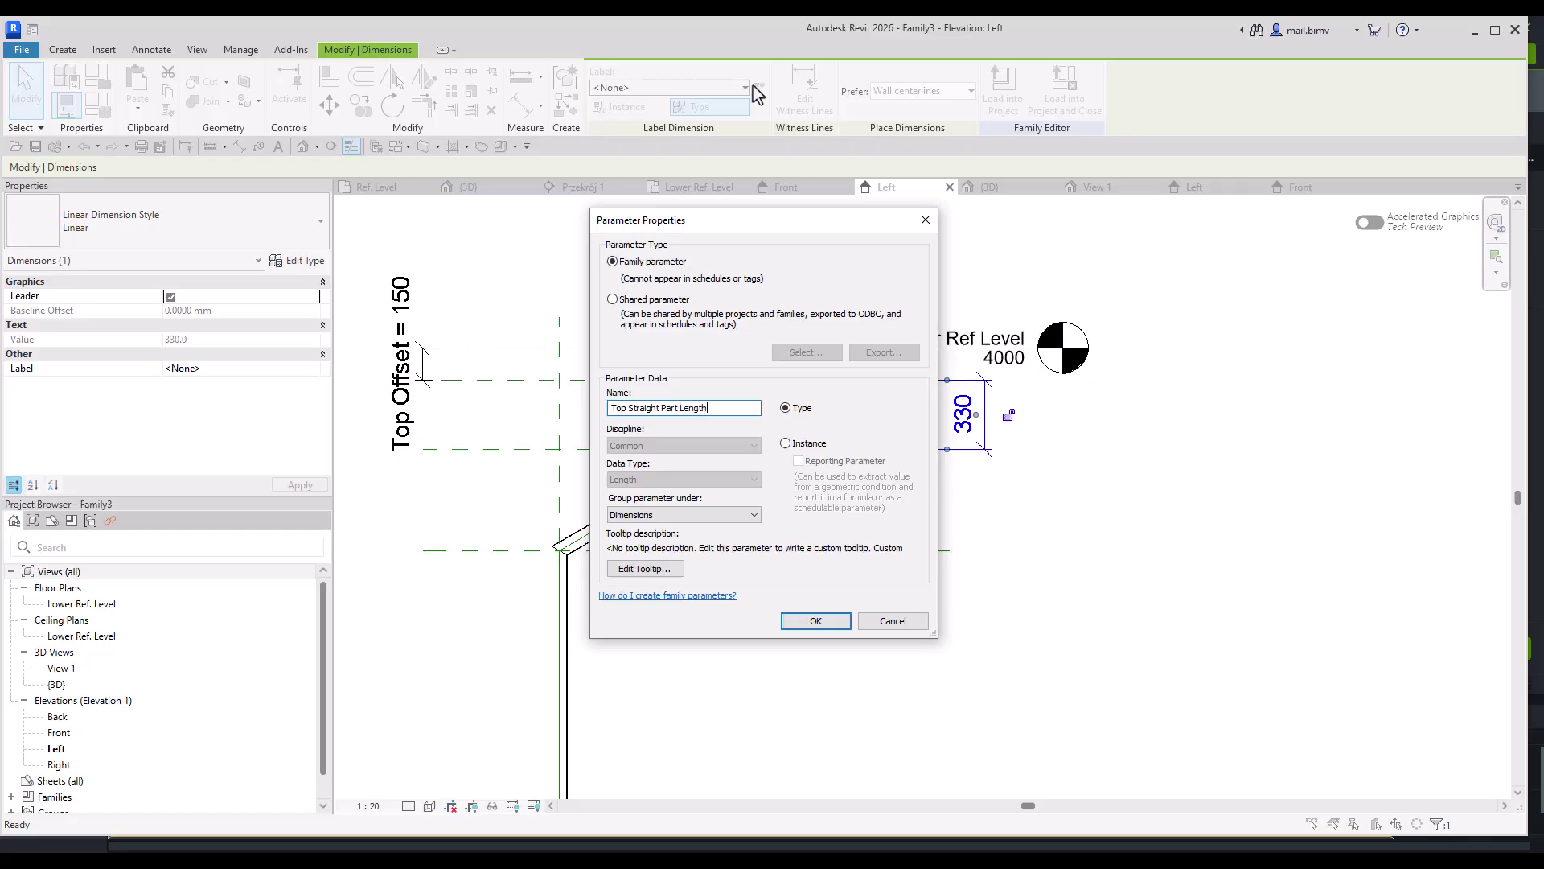
click(785, 443)
click(816, 621)
click(708, 414)
- Straighten the upper reference line, remove constraints, and reattach the diagonal line to the wall corner
scroll(760, 476, up, 3)
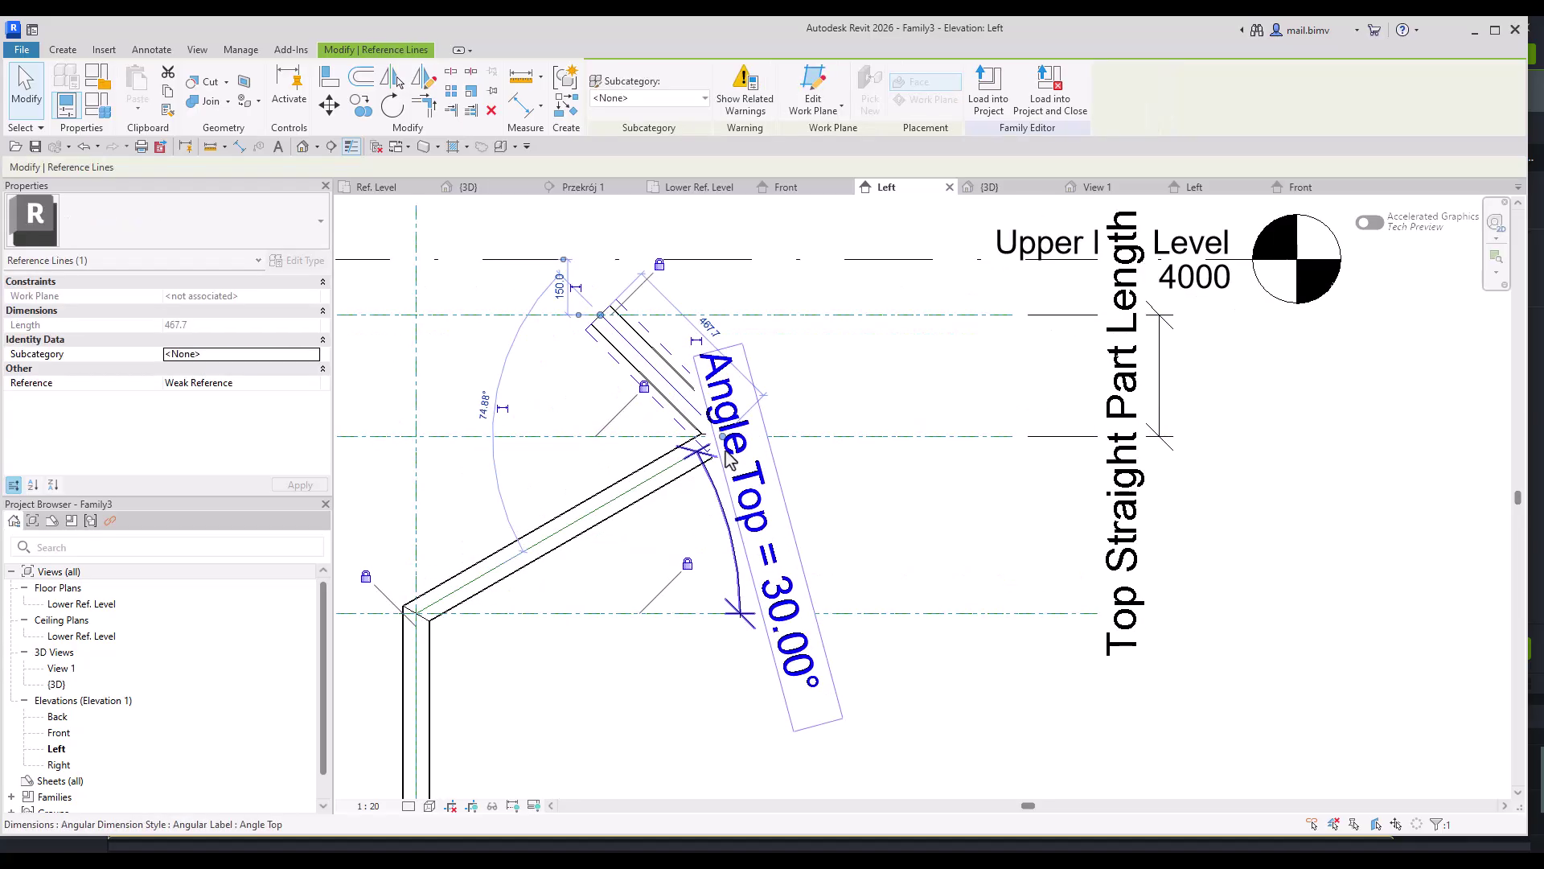
drag(702, 443, 615, 503)
click(1201, 807)
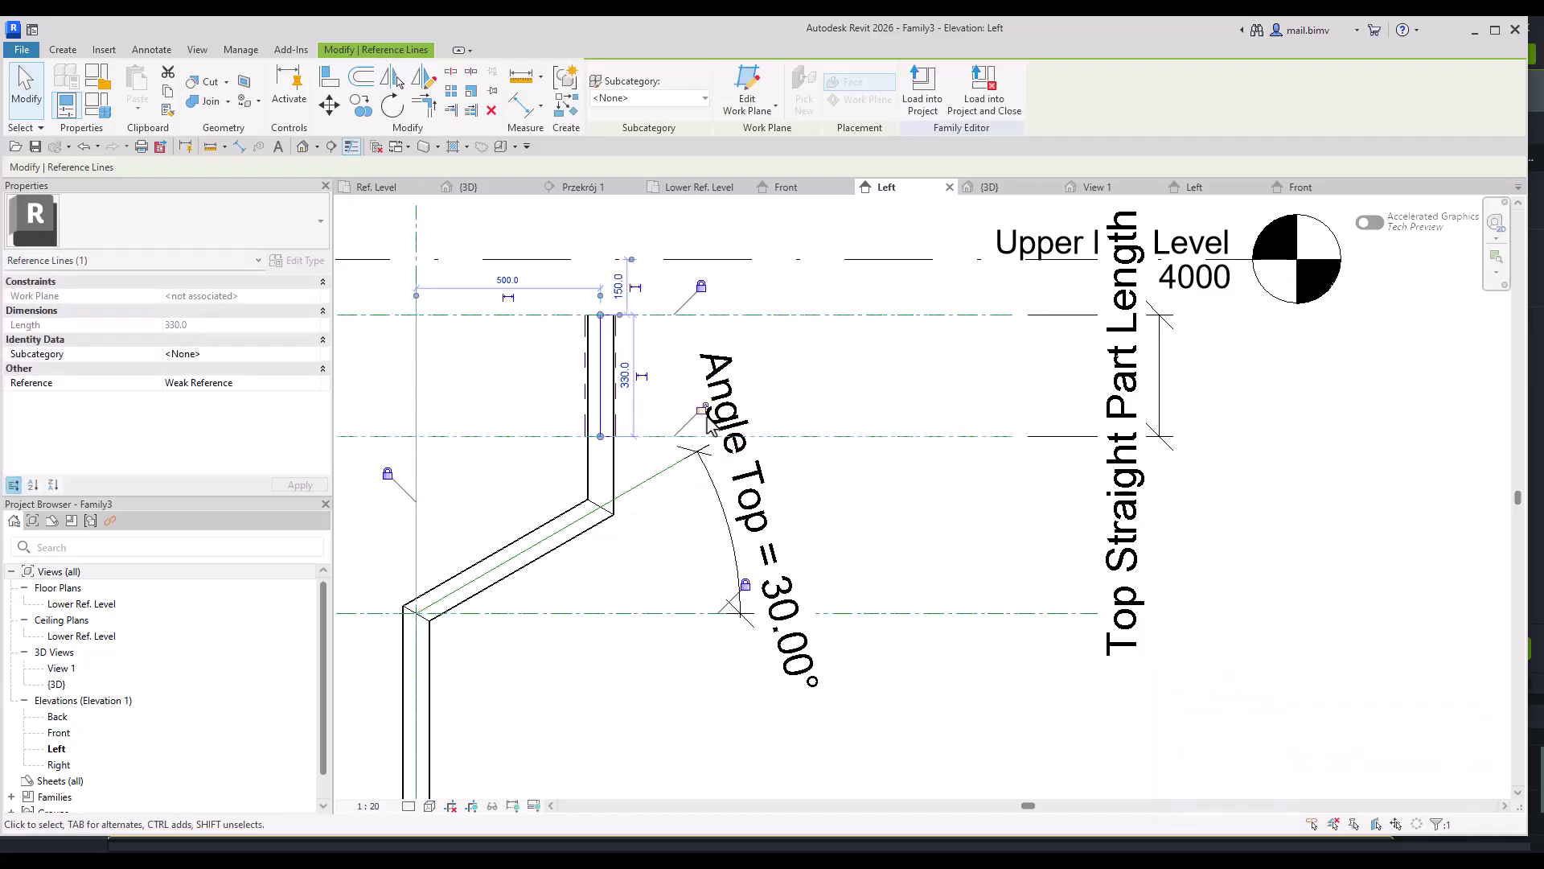
click(636, 482)
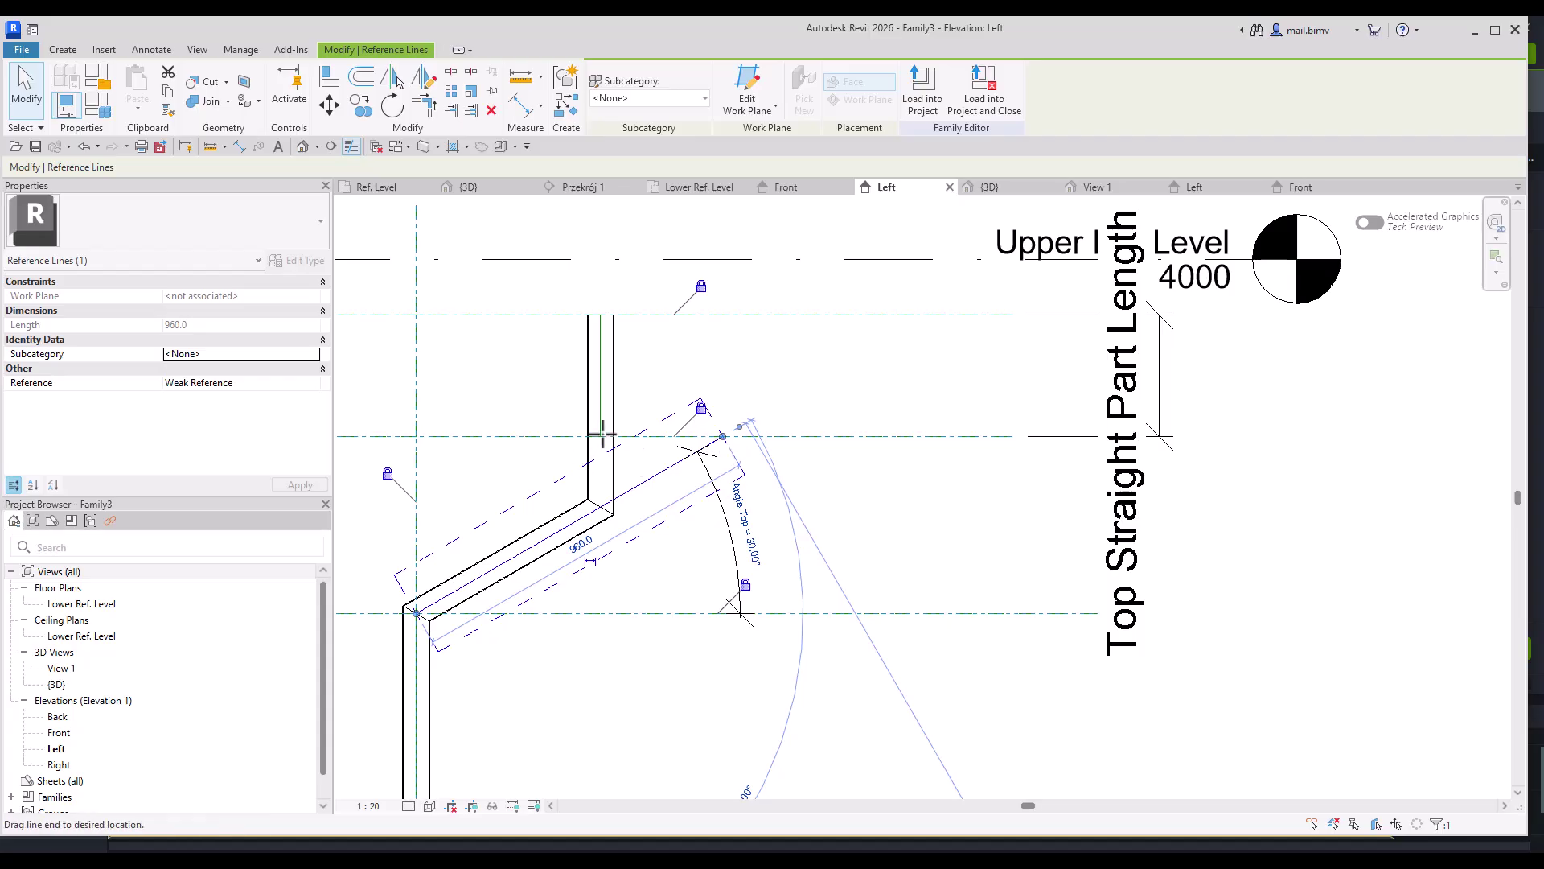
drag(602, 434, 601, 436)
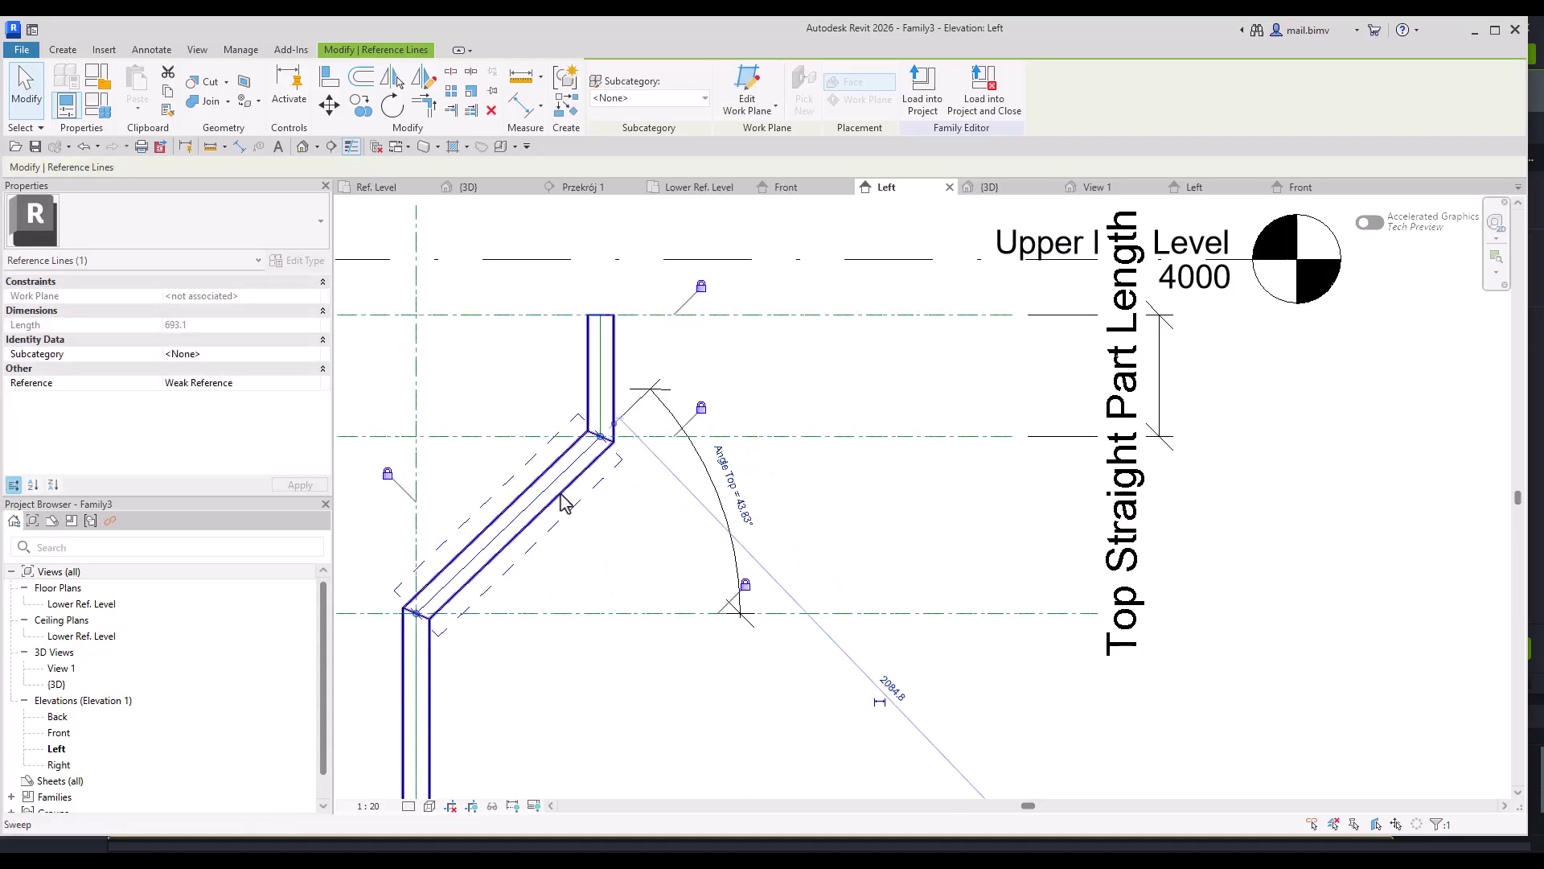
- Change Angle Top from 43.83° to 30 in Family Types, apply, and close
scroll(793, 417, down, 3)
click(407, 438)
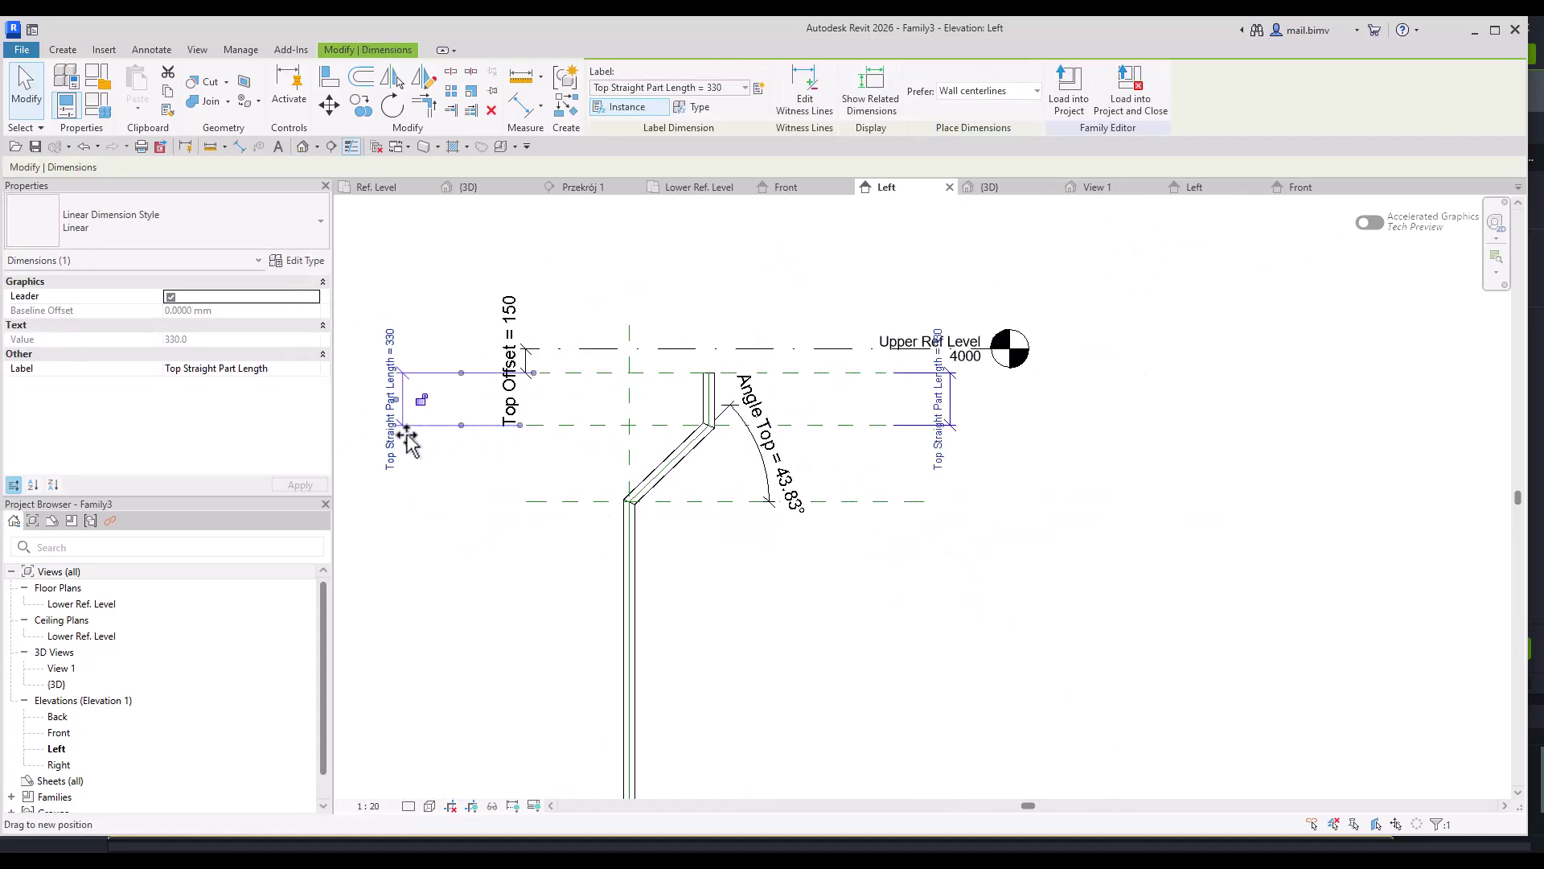
scroll(552, 485, down, 2)
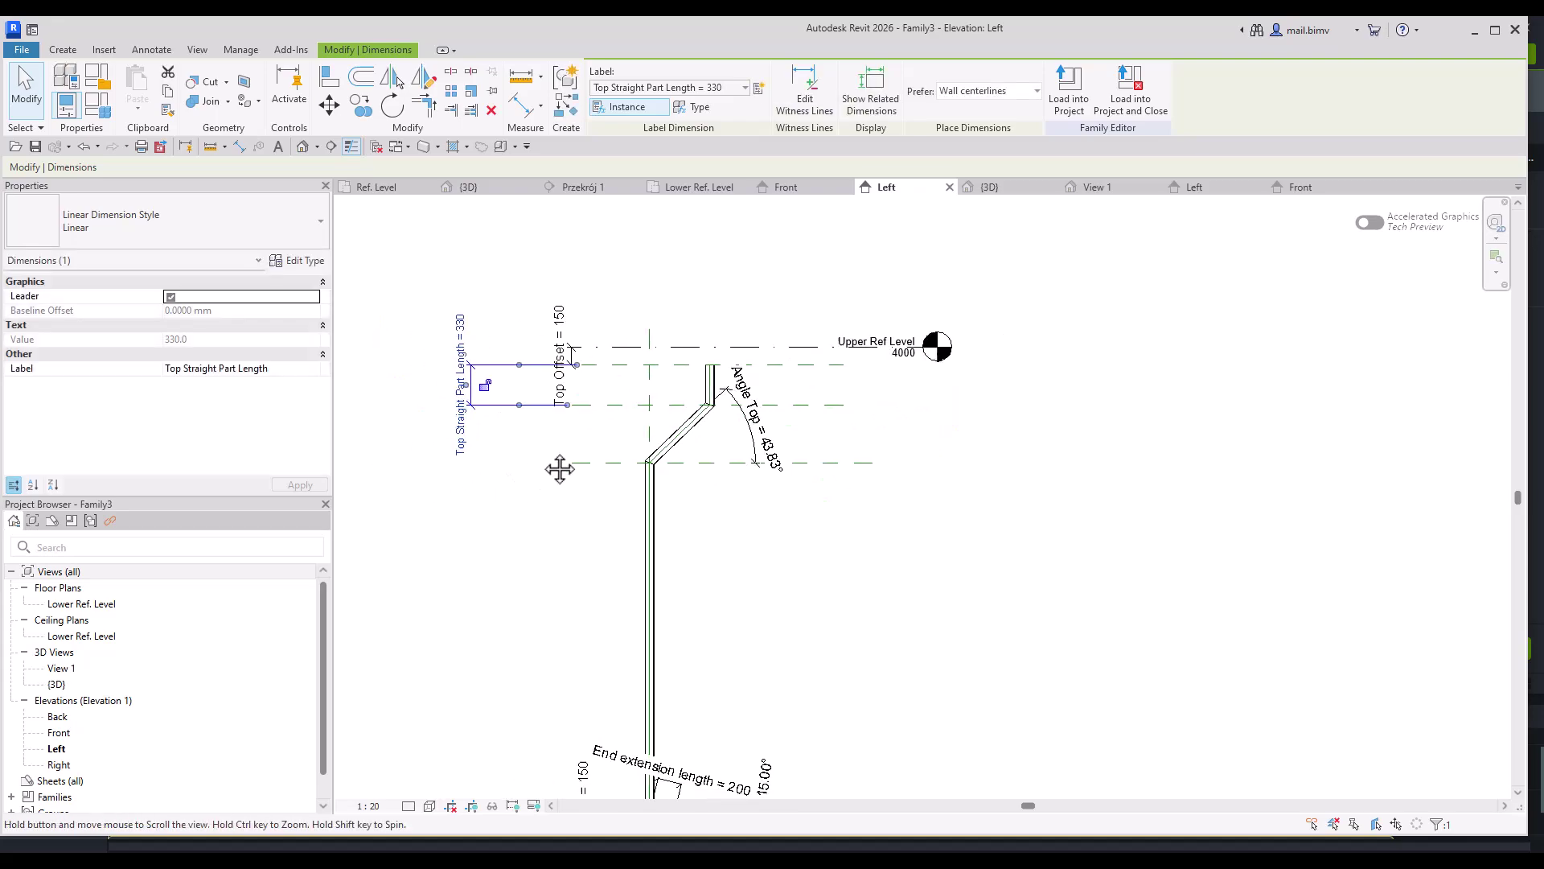
click(102, 112)
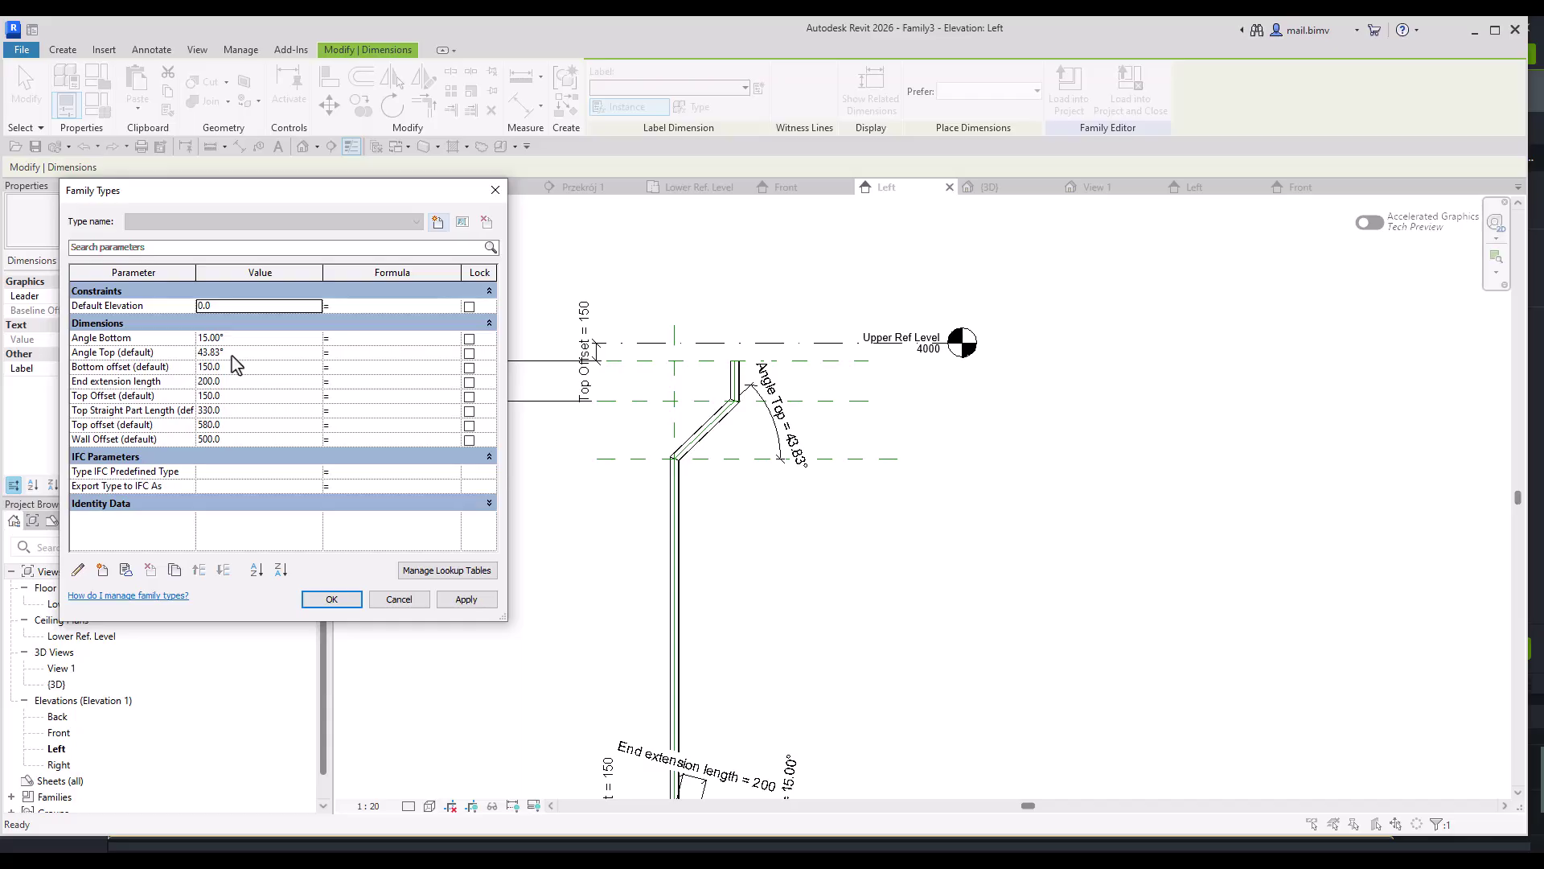
click(231, 355)
text(30)
click(468, 602)
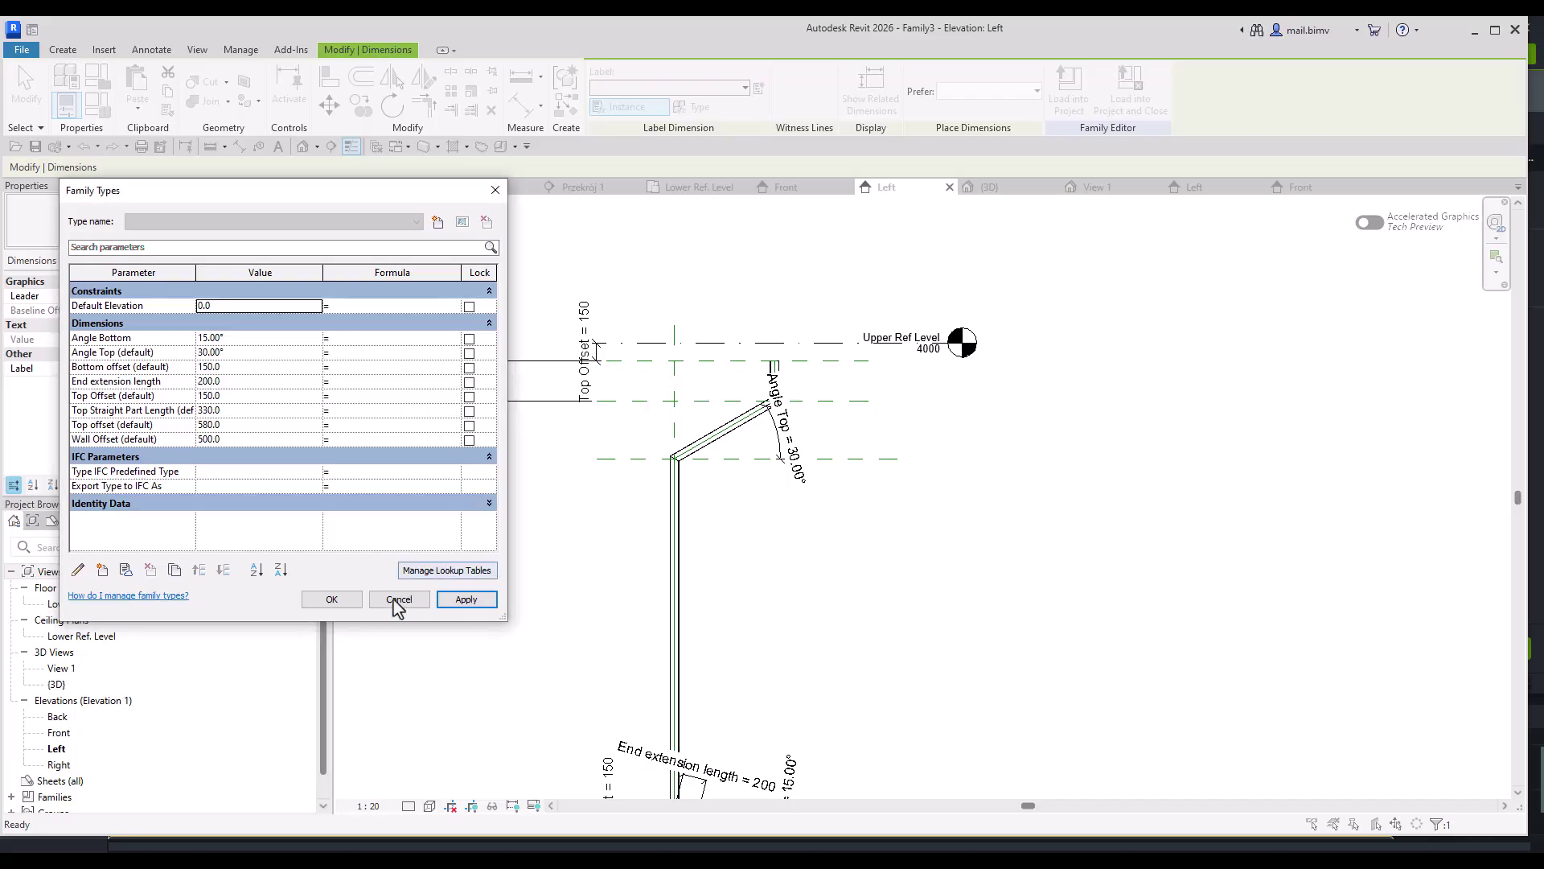
click(356, 603)
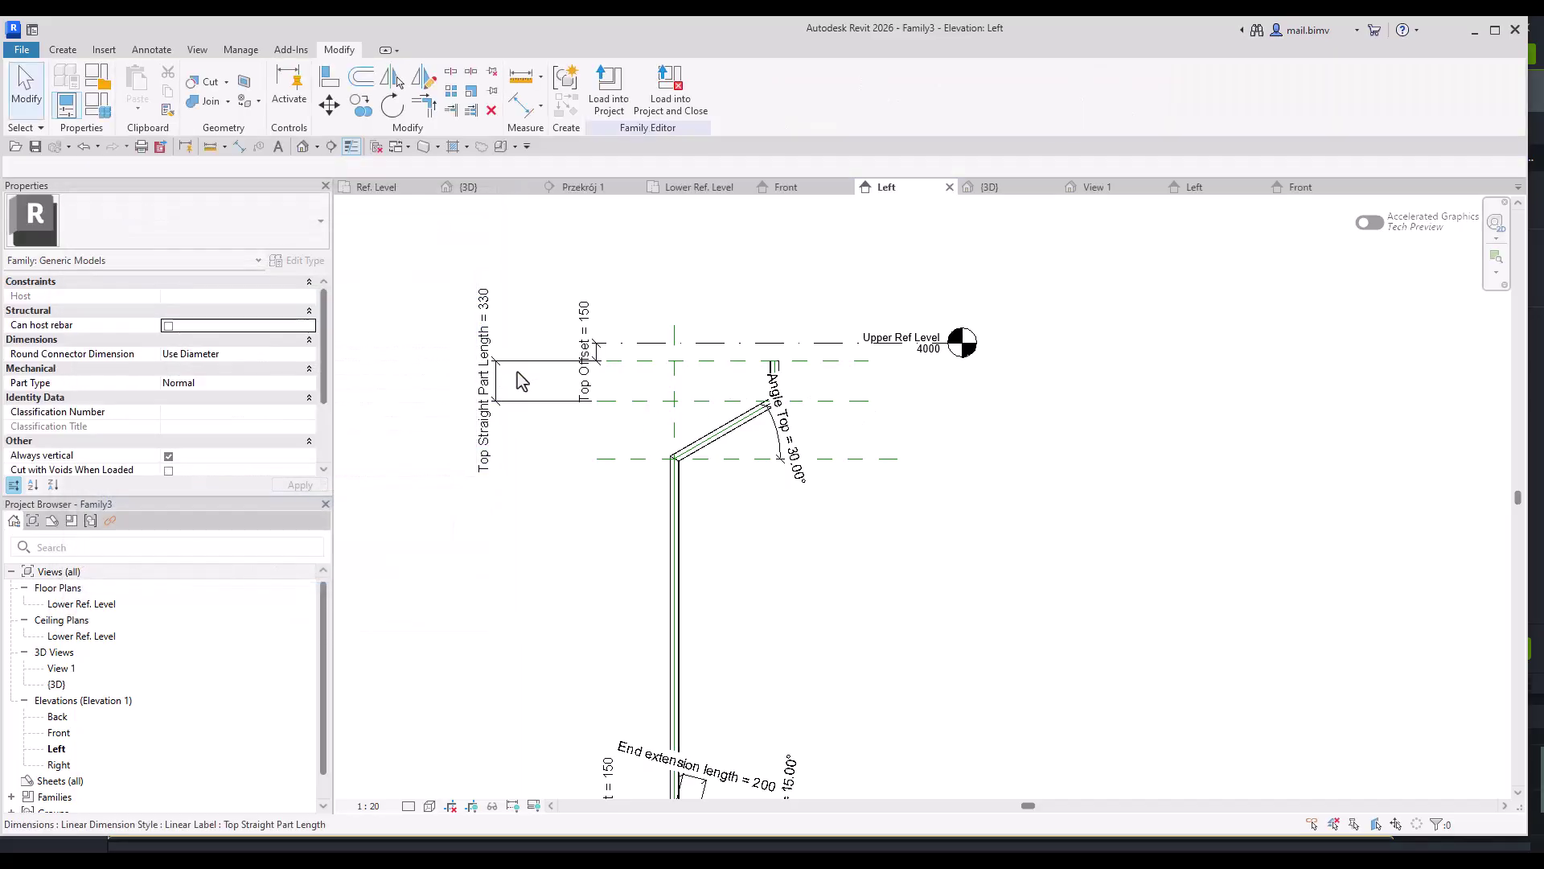
- Dimension the top reference line at 831 from the vertical plane, then undo the failed Wall Offset label
key(d)
key(l)
click(675, 394)
click(776, 368)
click(710, 261)
key(Escape)
key(Escape)
click(710, 270)
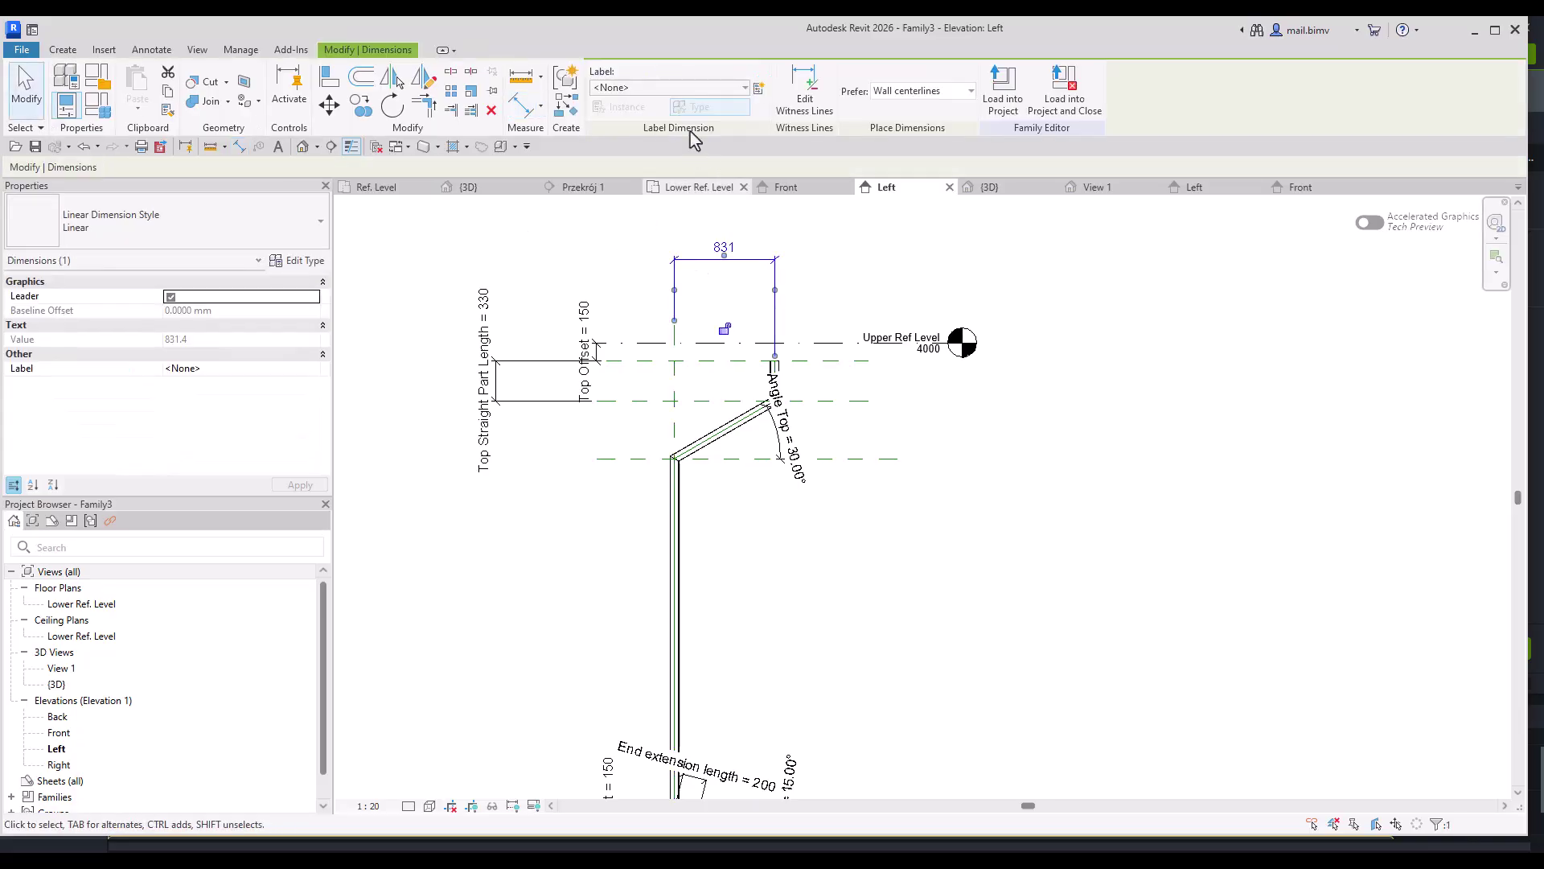
click(695, 89)
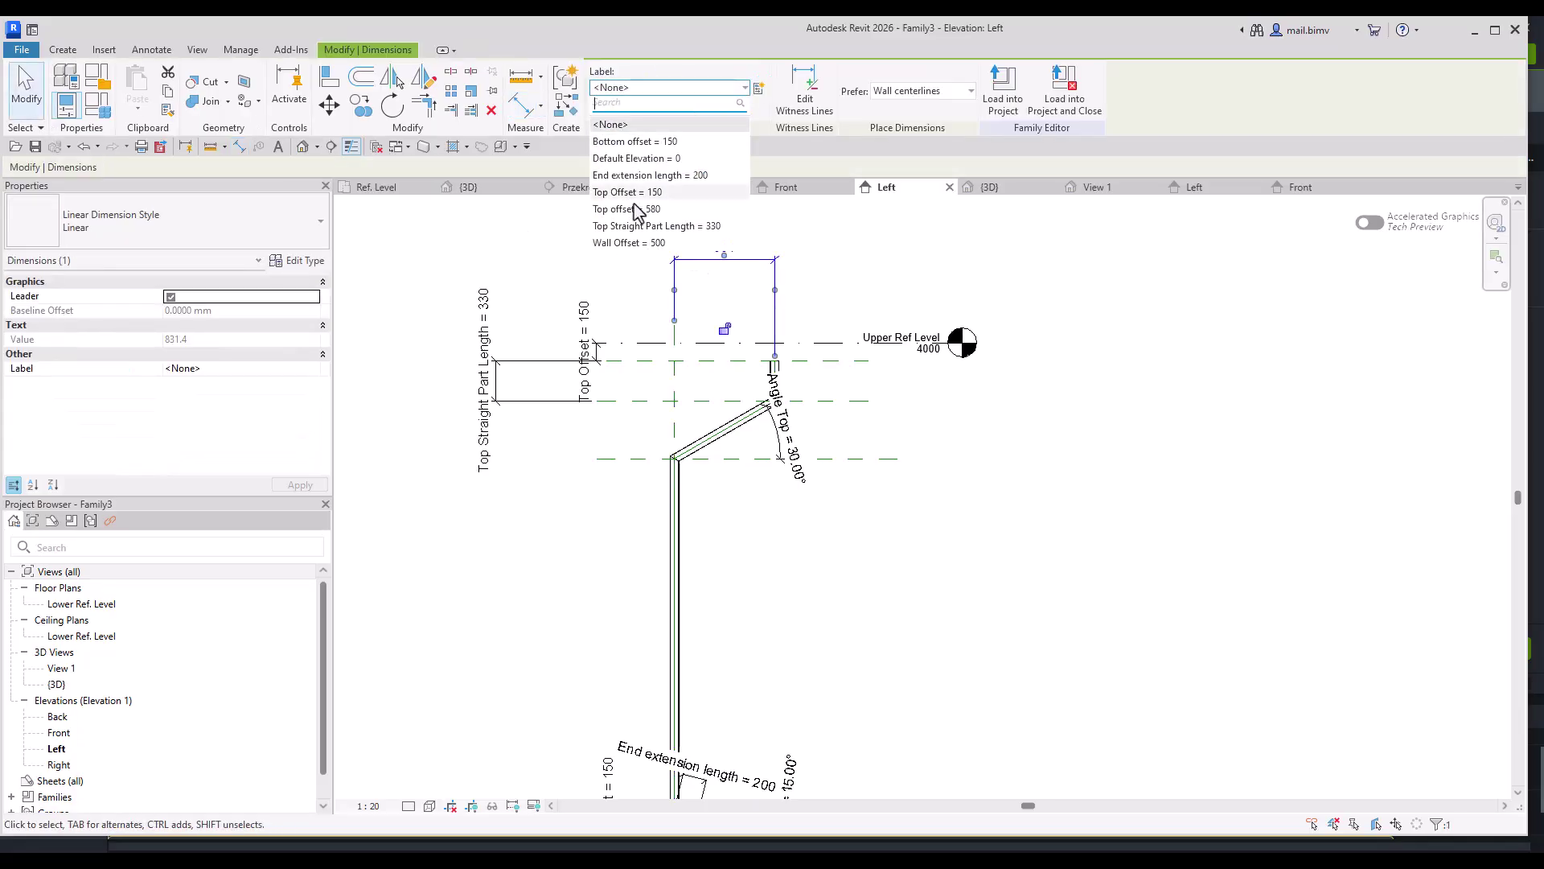
click(636, 242)
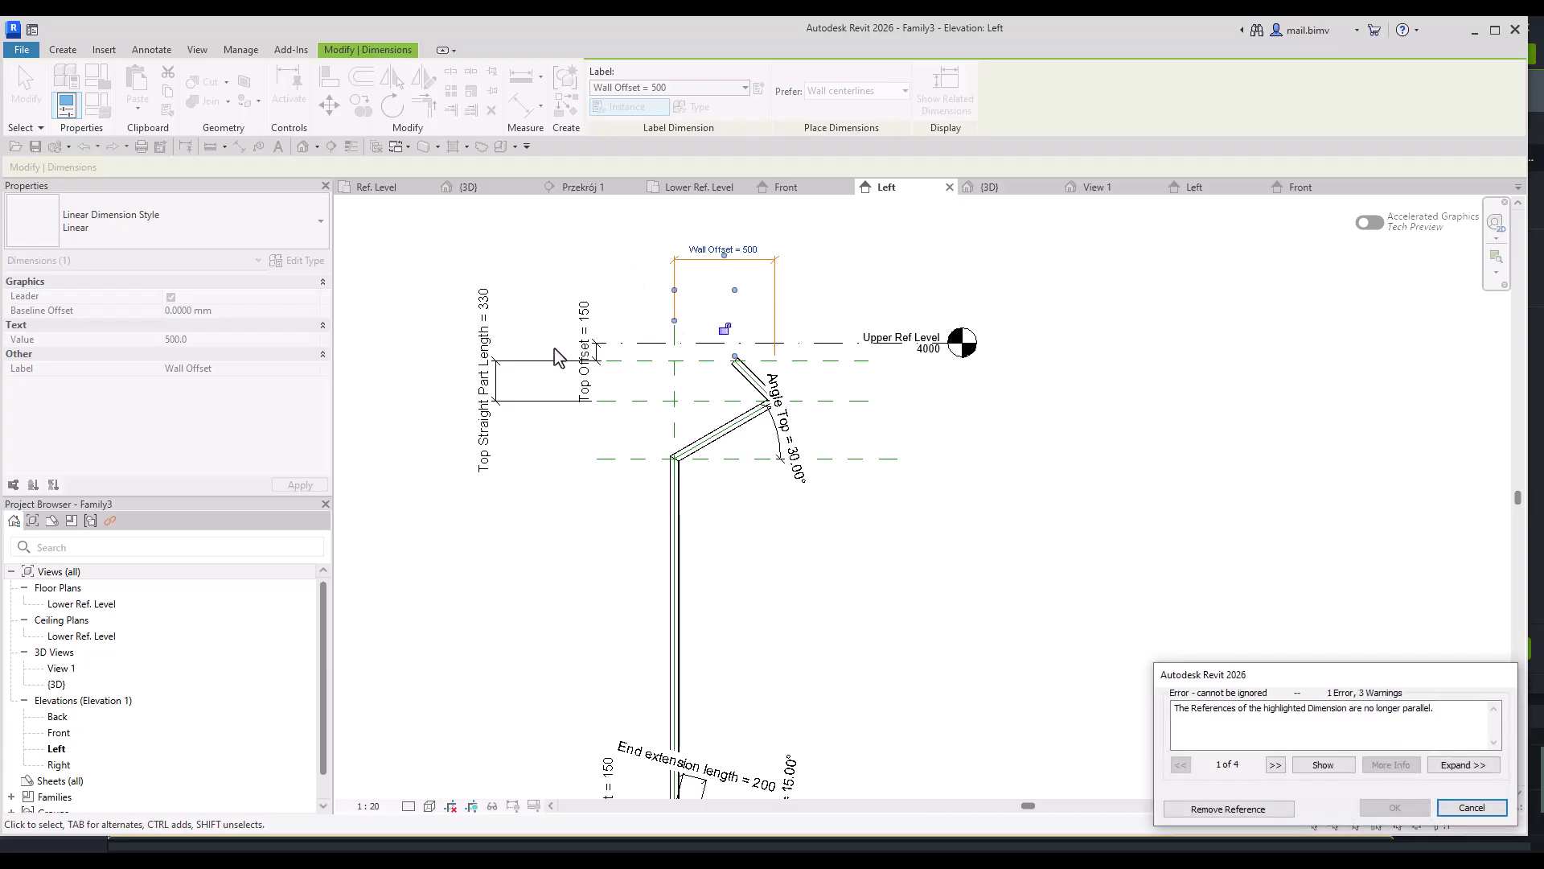
key(Escape)
click(83, 149)
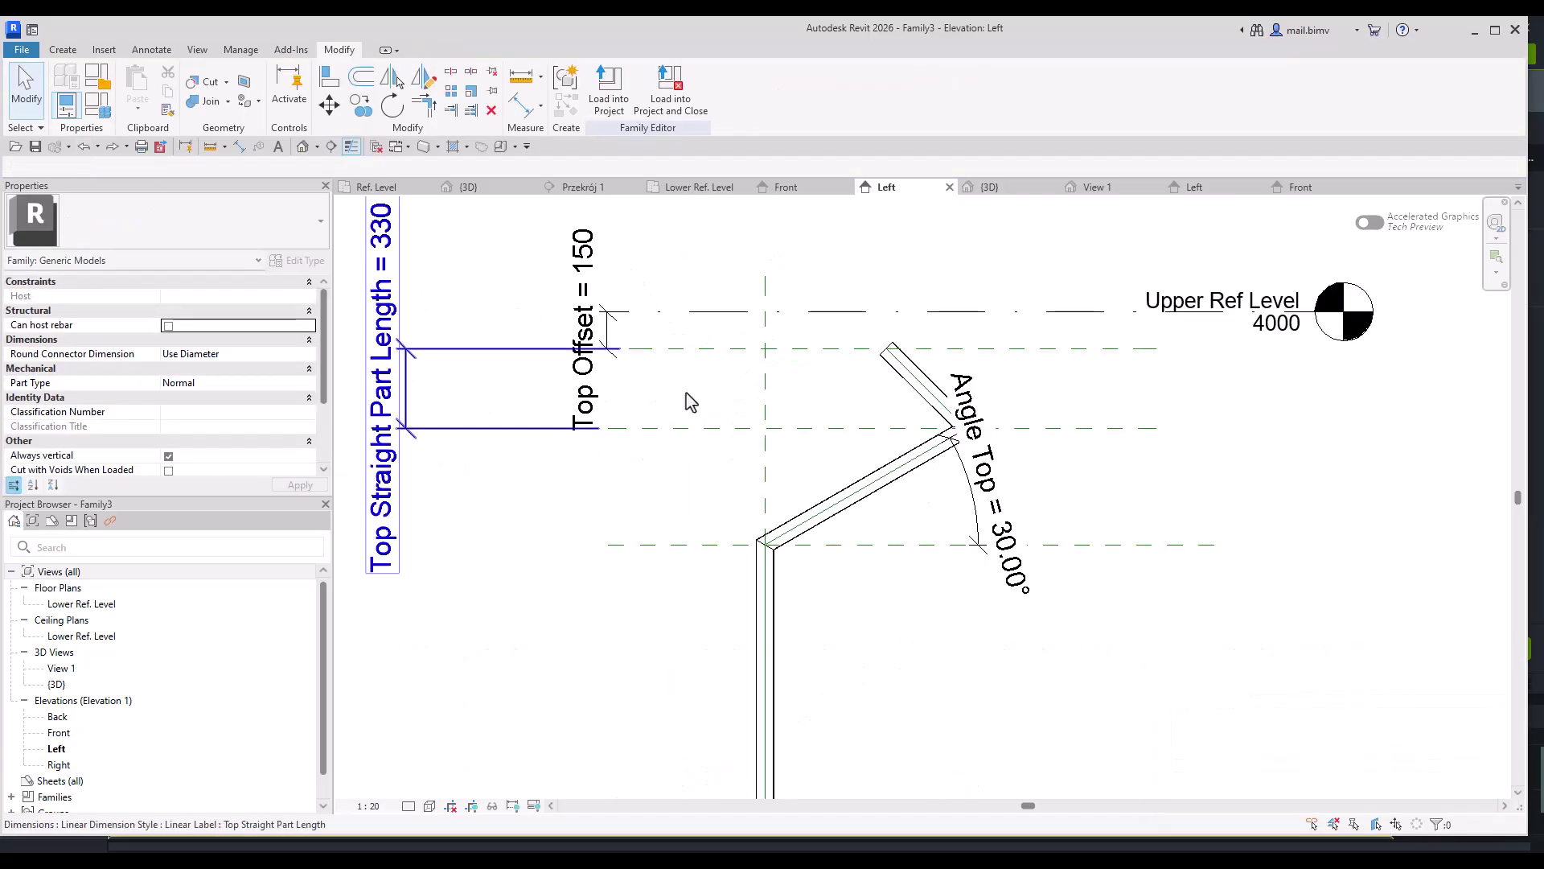
- Unlock the 480 dimension and swing the upper reference line vertical, 330.0 long
click(830, 545)
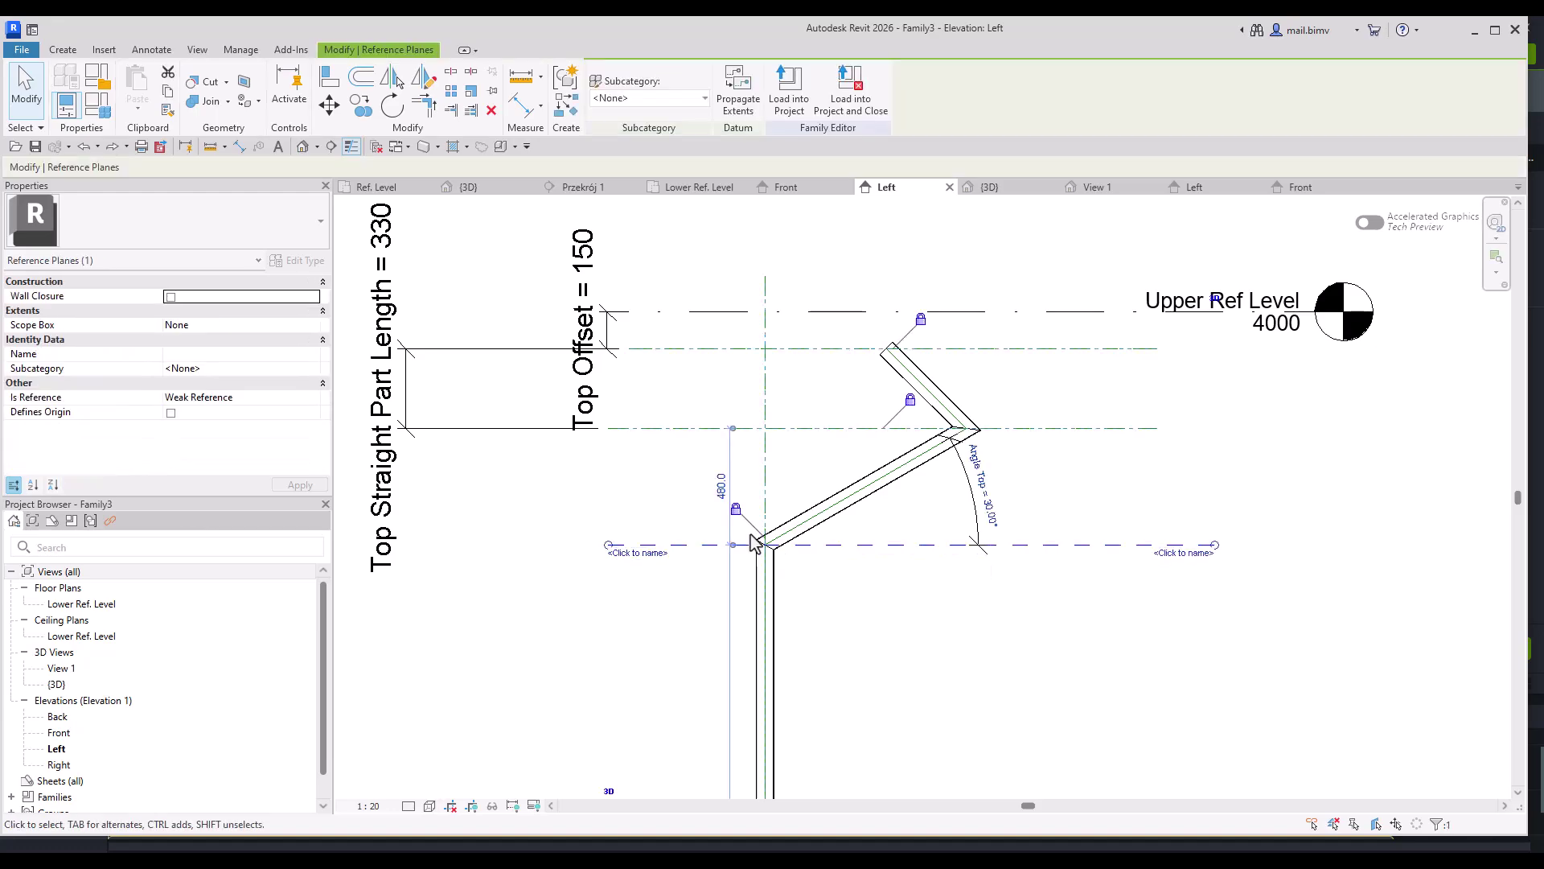
click(736, 510)
click(895, 367)
scroll(896, 366, up, 4)
drag(881, 336, 1065, 342)
click(1202, 805)
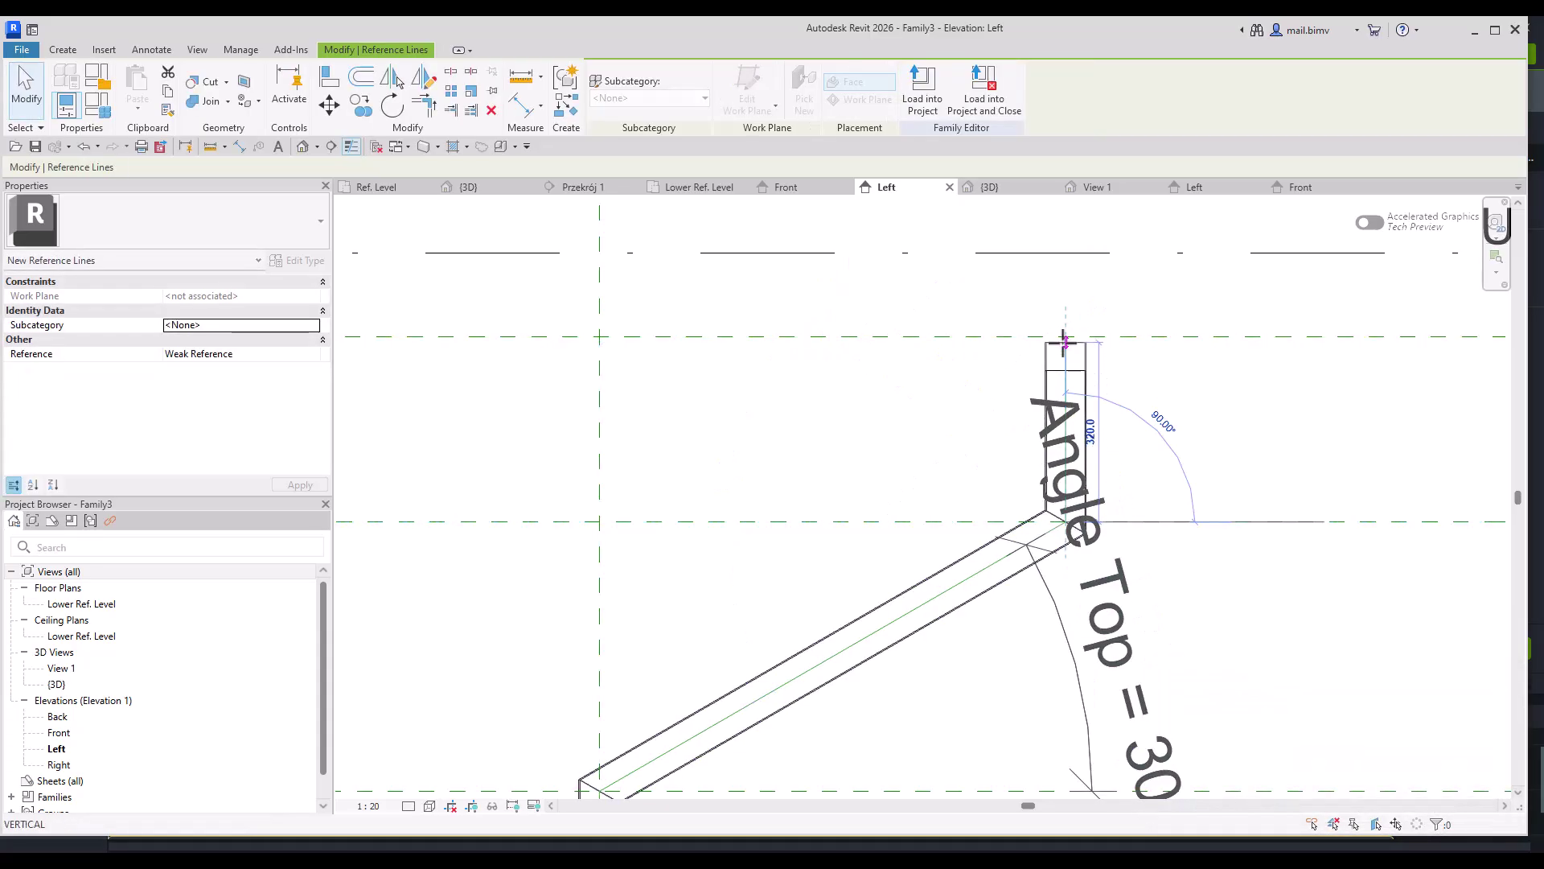
click(943, 320)
scroll(935, 336, down, 3)
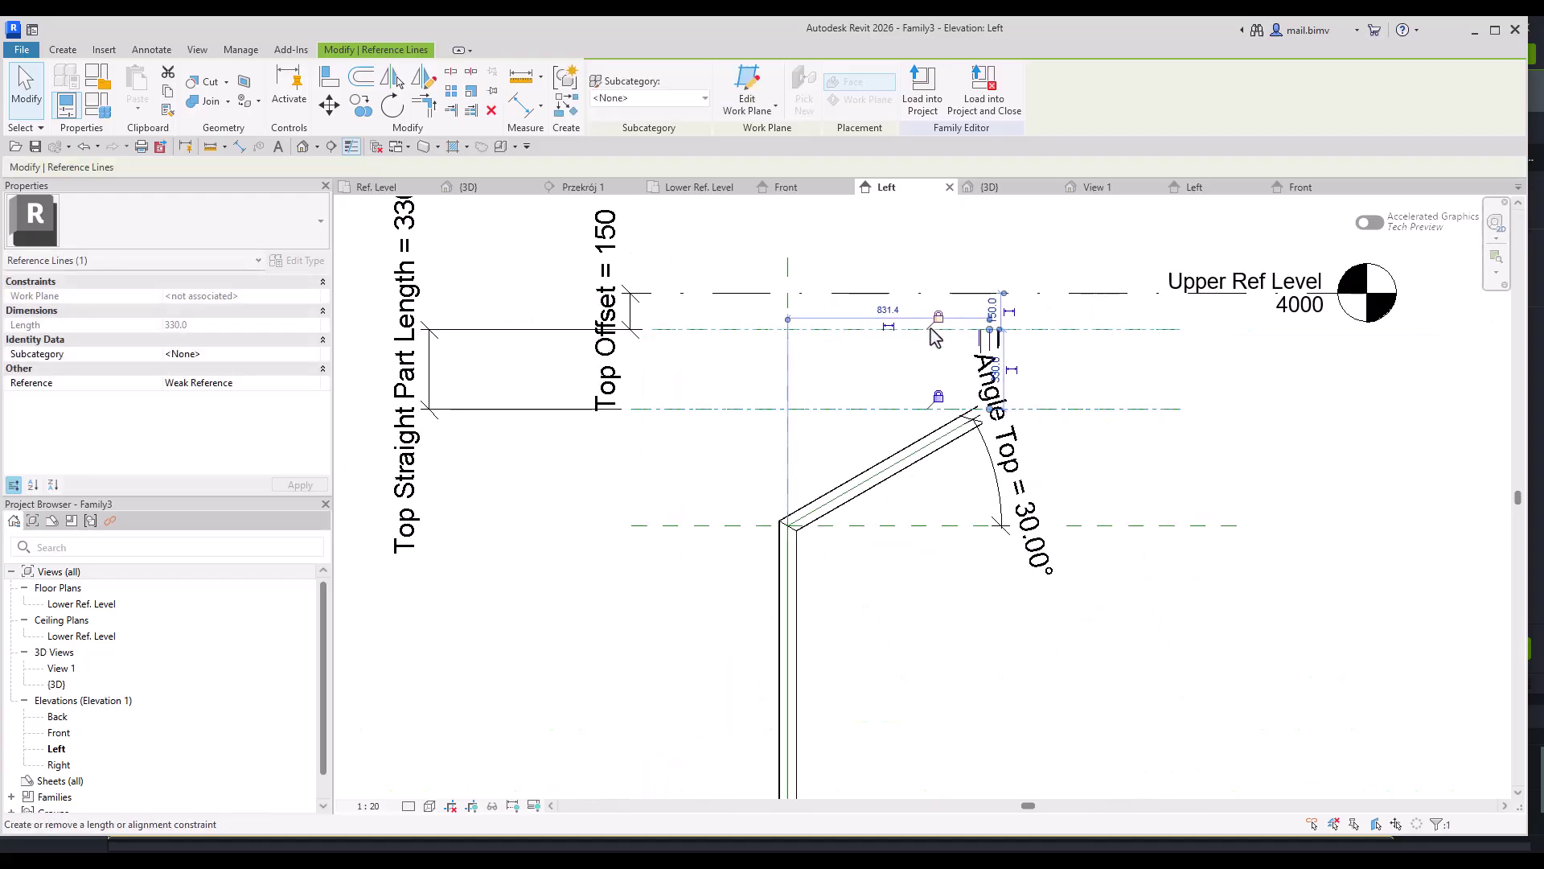
scroll(933, 336, down, 1)
- Add an 831 aligned dimension (DI) from the centre reference plane to the top vertical line
key(d)
key(i)
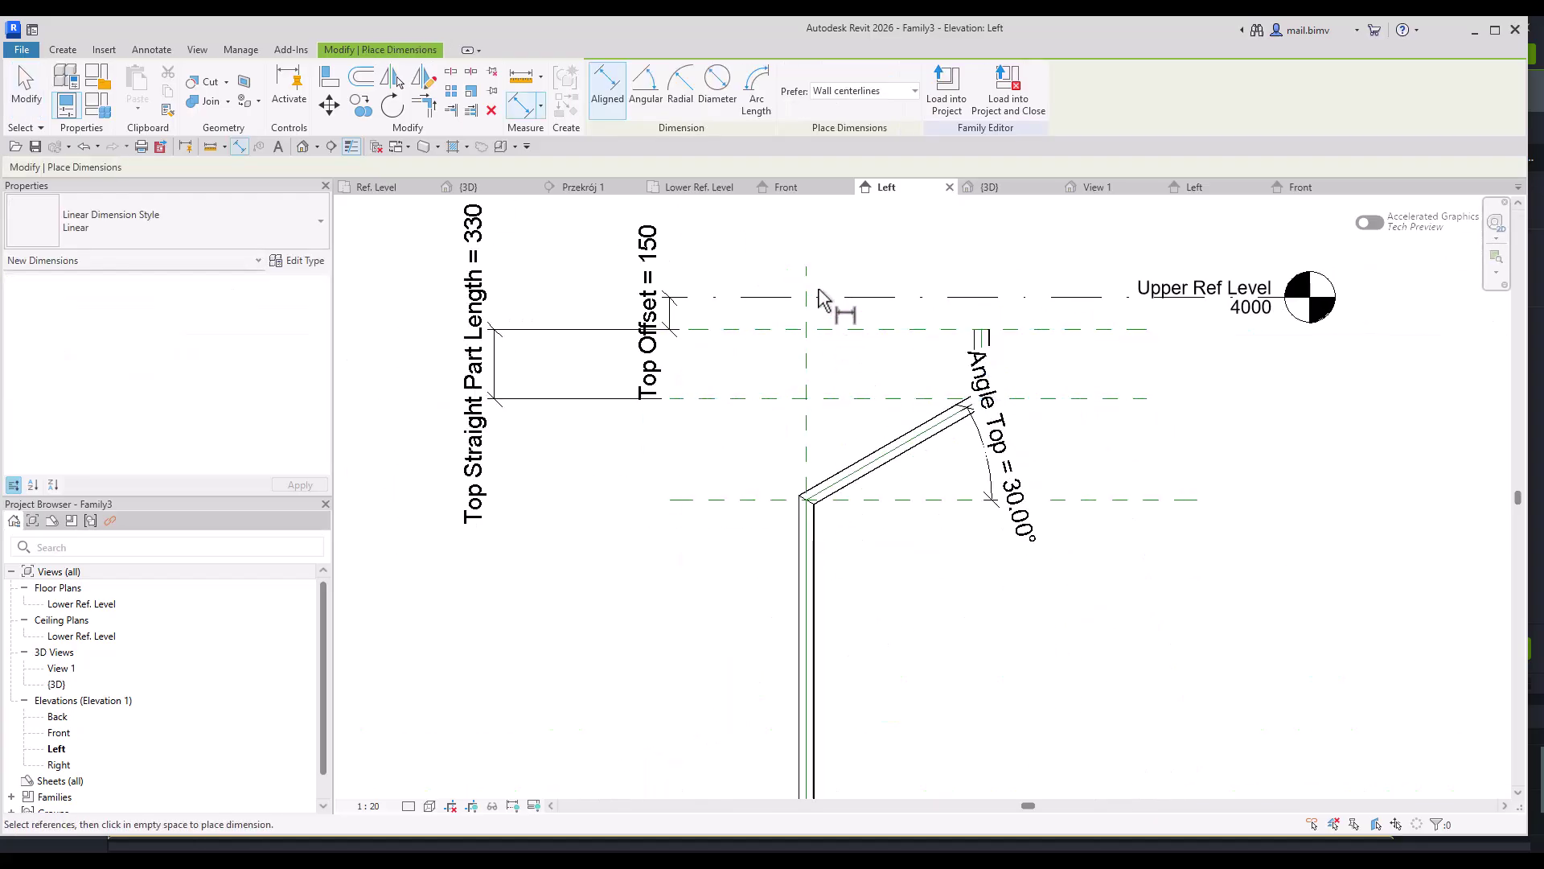
click(807, 326)
click(983, 338)
click(730, 259)
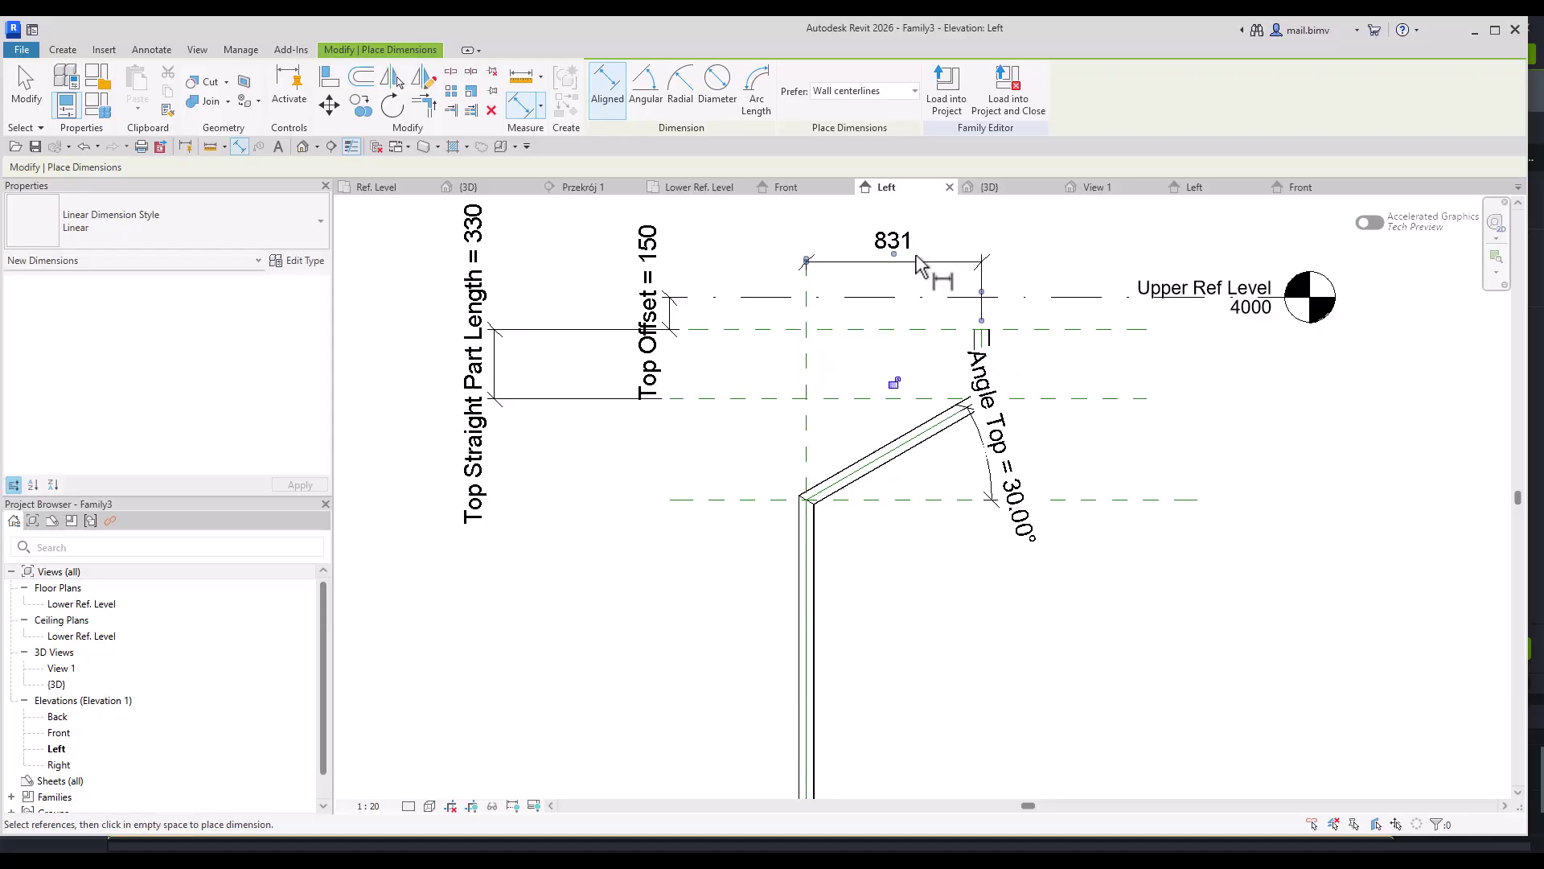
click(26, 88)
- Label the 831 dimension Wall Offset = 500 and view the flexed gutter
click(883, 271)
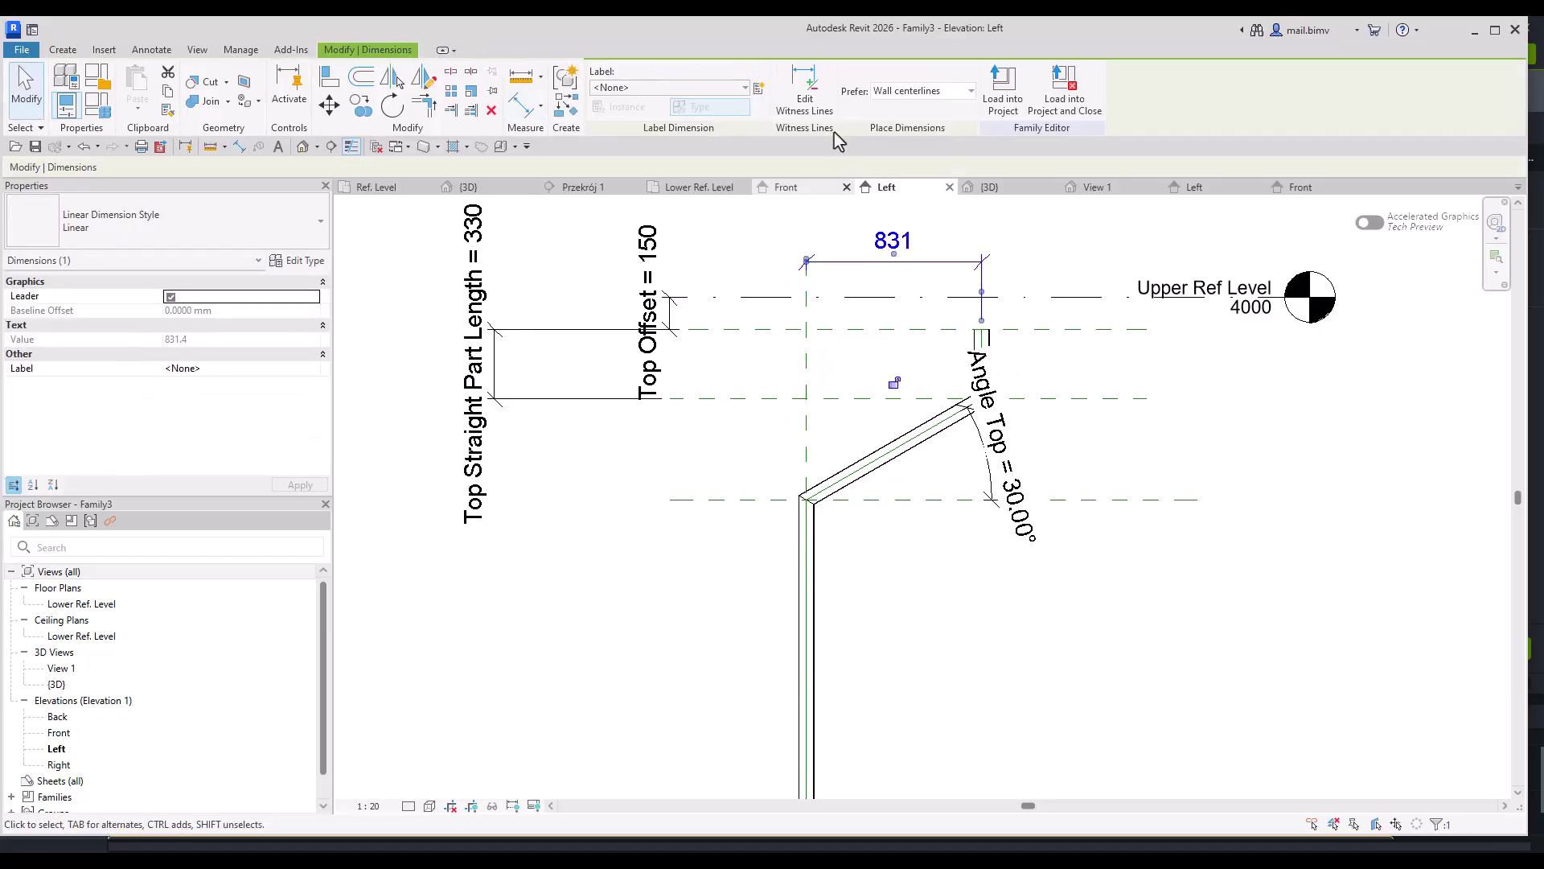
click(676, 87)
click(633, 243)
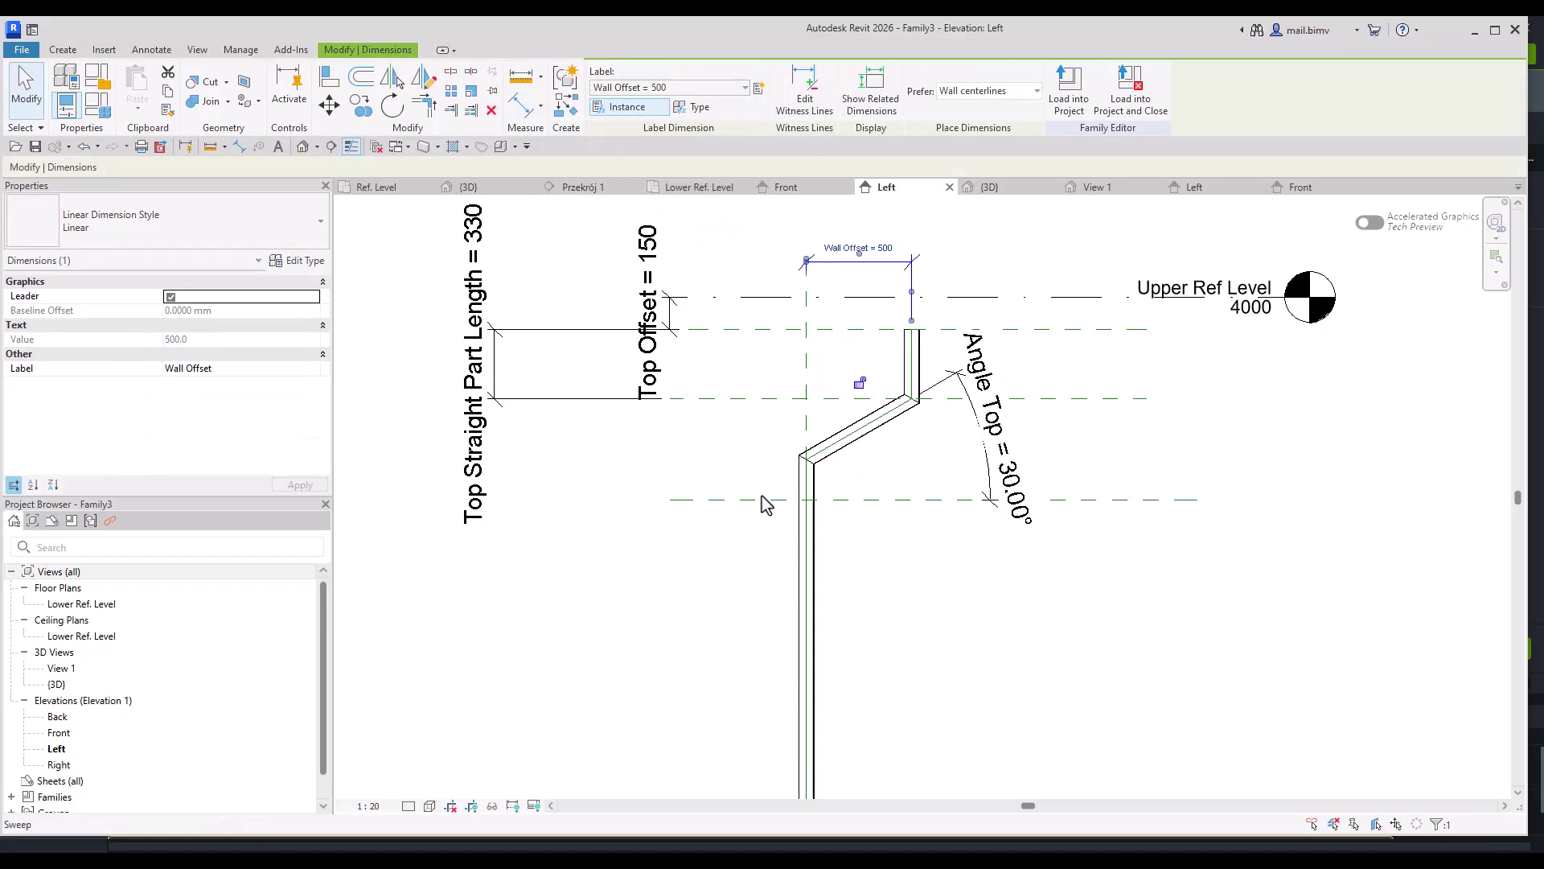
click(661, 616)
middle_drag(661, 616, 604, 591)
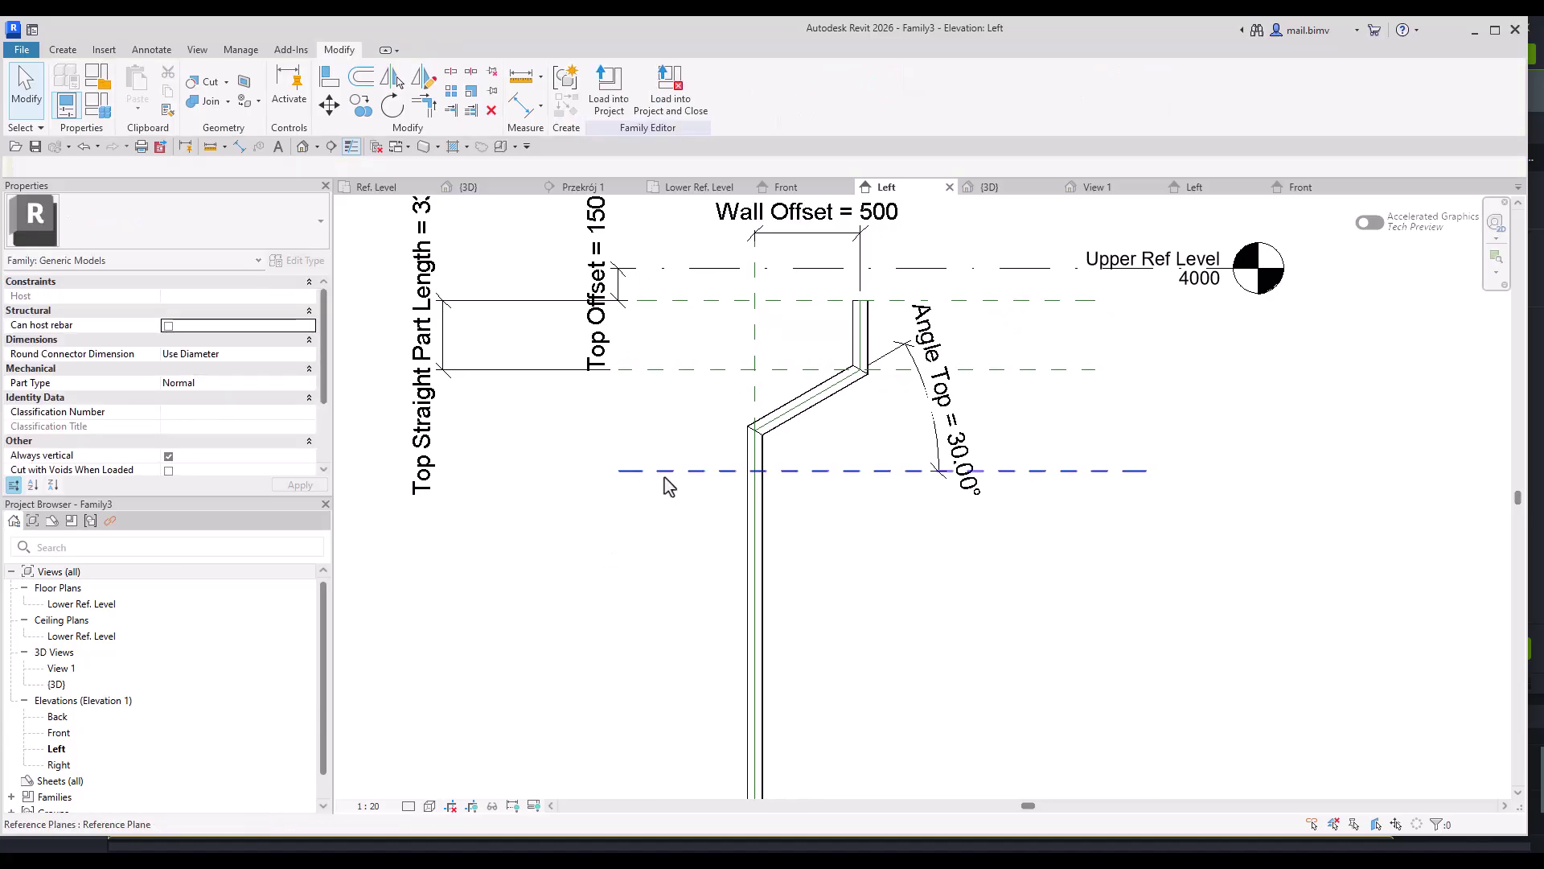
scroll(665, 482, down, 2)
middle_drag(635, 507, 794, 373)
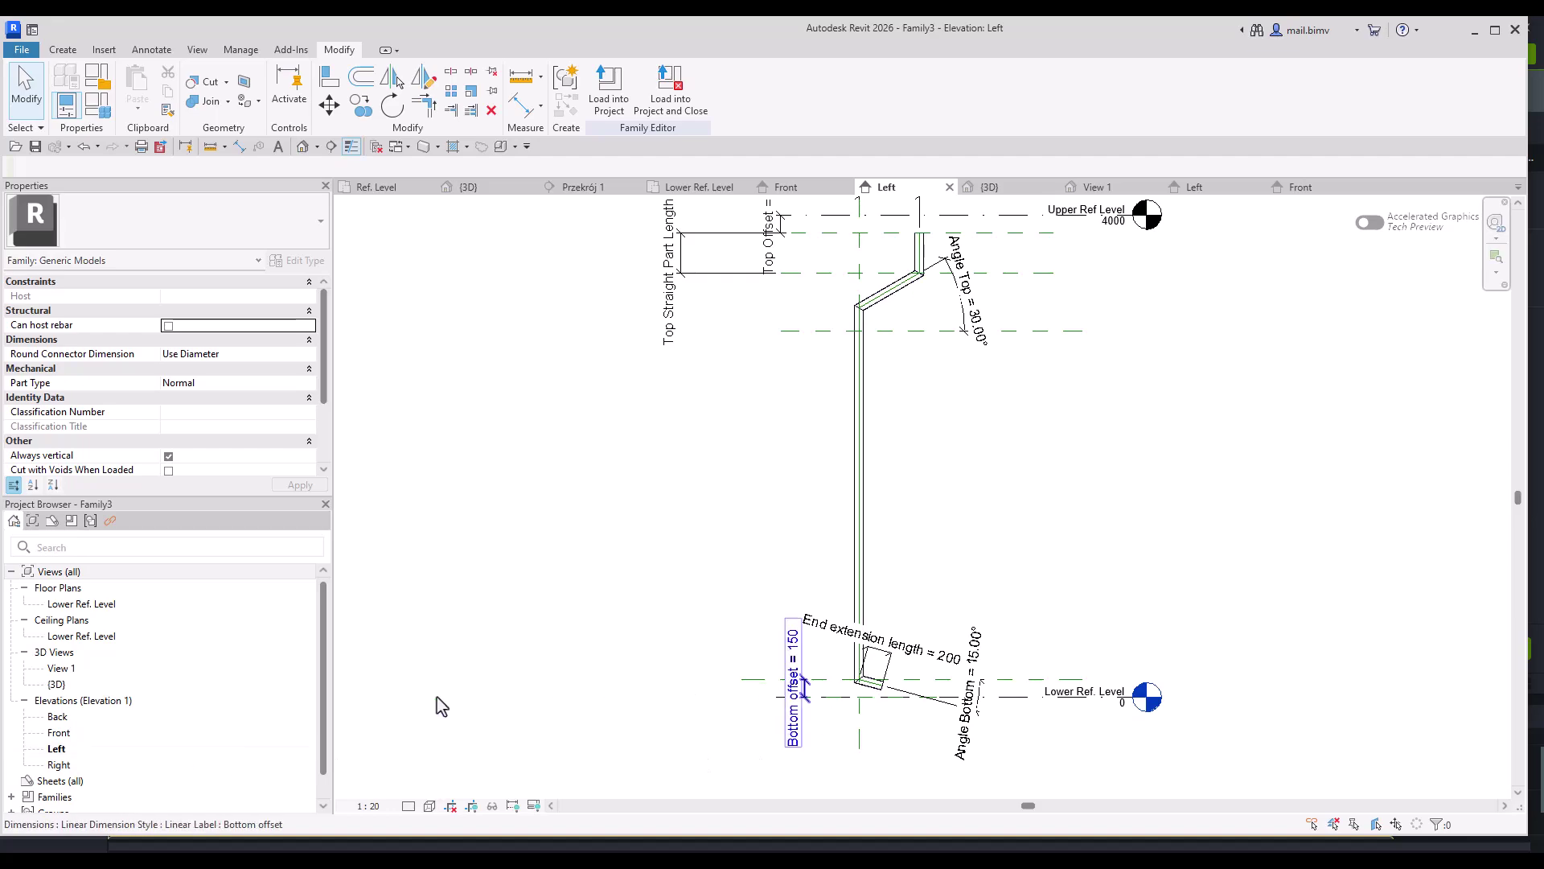
- Link the Gutter Profile's Diameter exterior to a new Diameter Exterior family parameter
scroll(114, 745, down, 1)
click(12, 773)
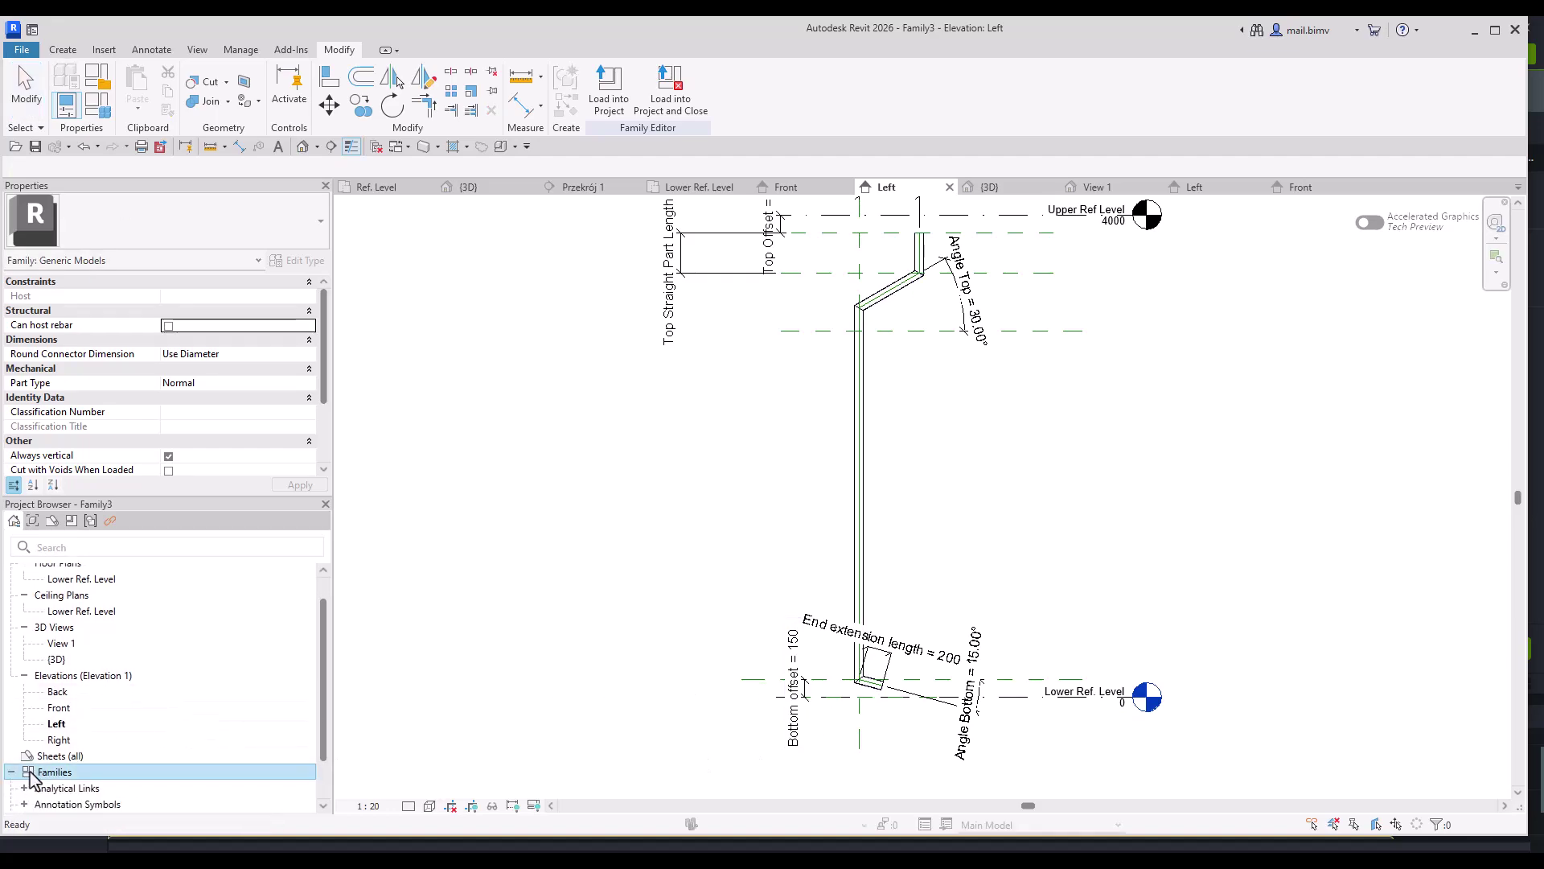
scroll(24, 777, down, 1)
click(24, 772)
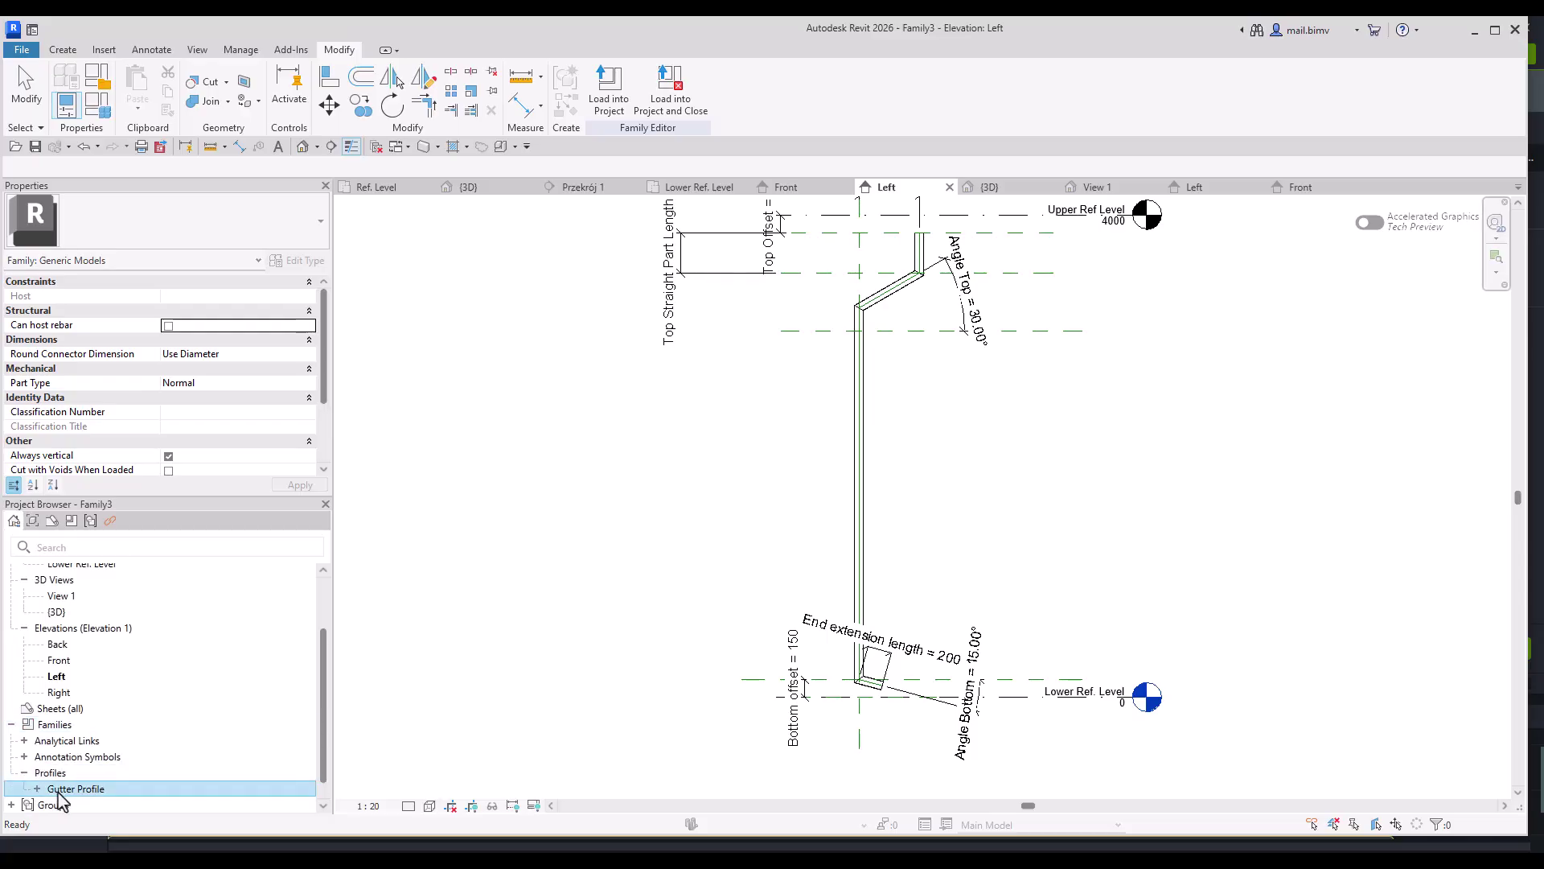
double_click(71, 789)
click(73, 804)
double_click(70, 805)
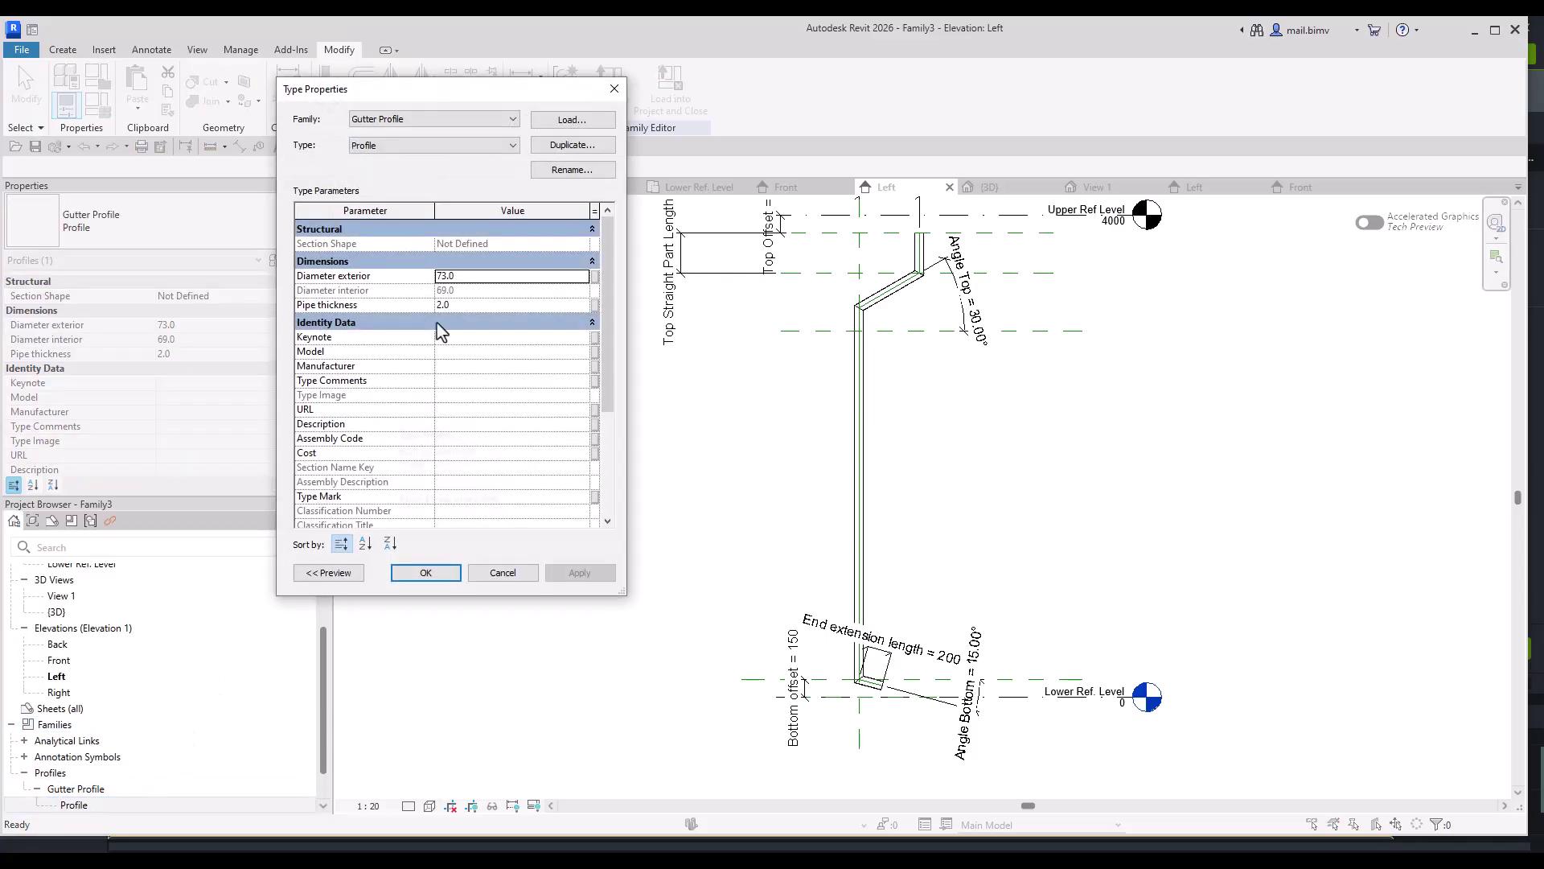
click(595, 276)
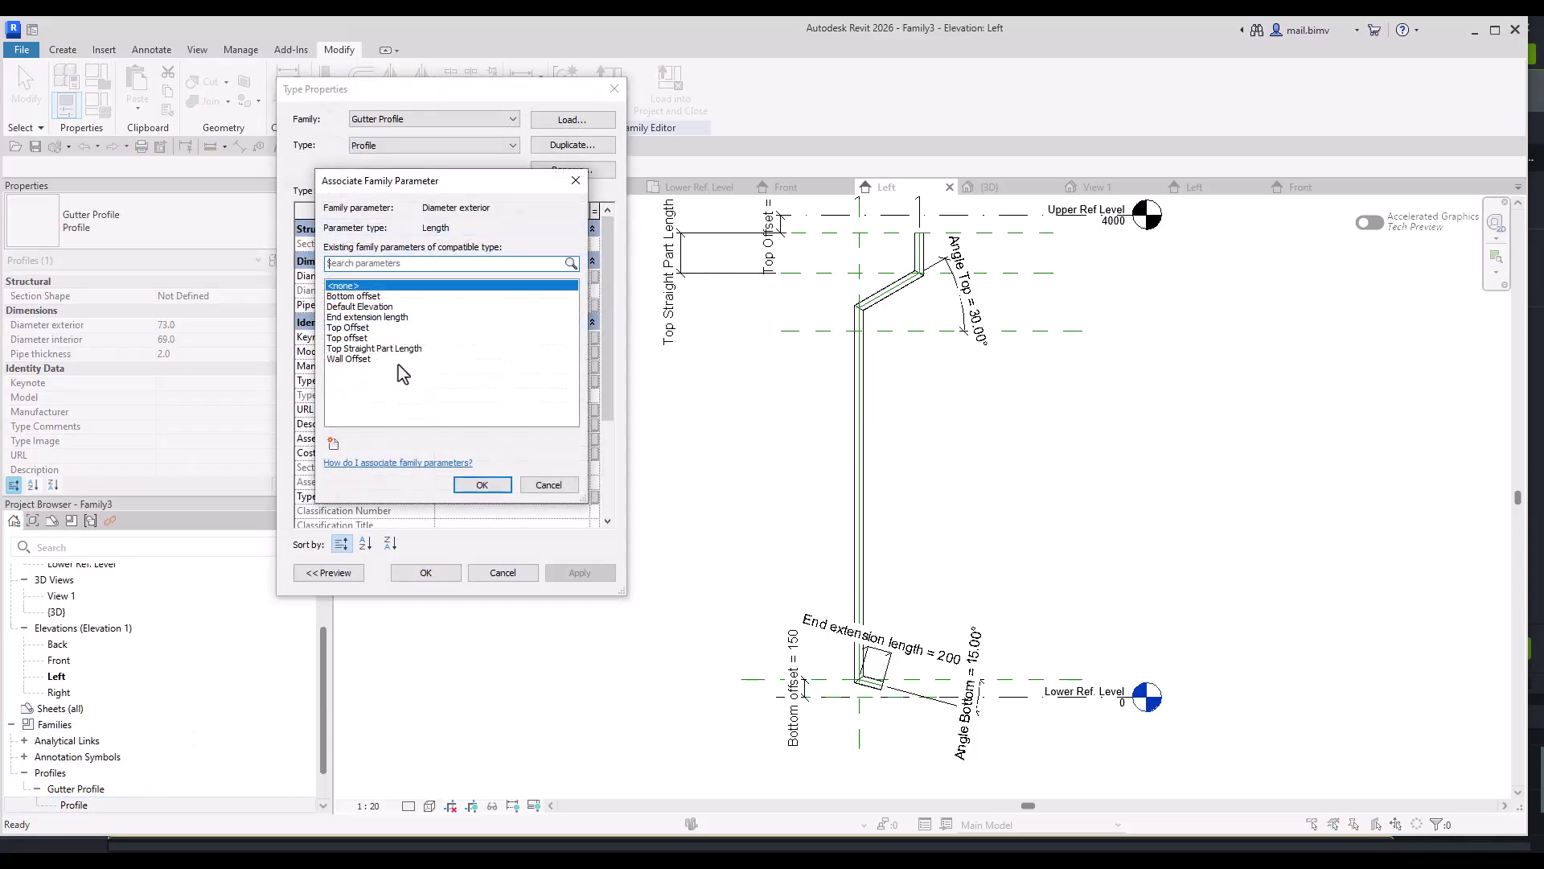
click(333, 443)
text(Diameter Exterior)
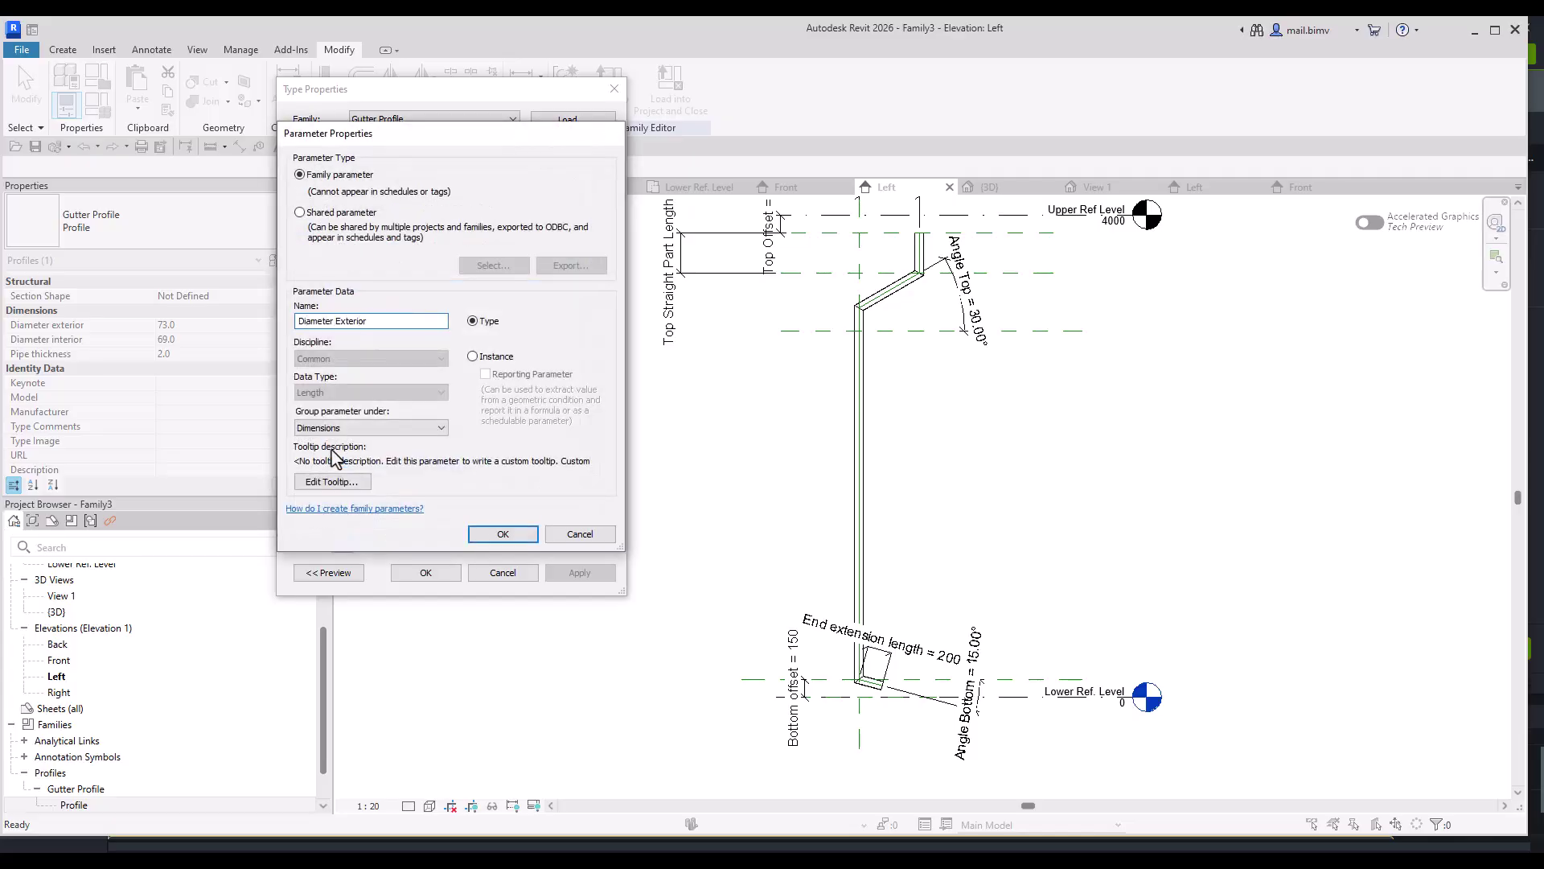
key(Return)
click(482, 485)
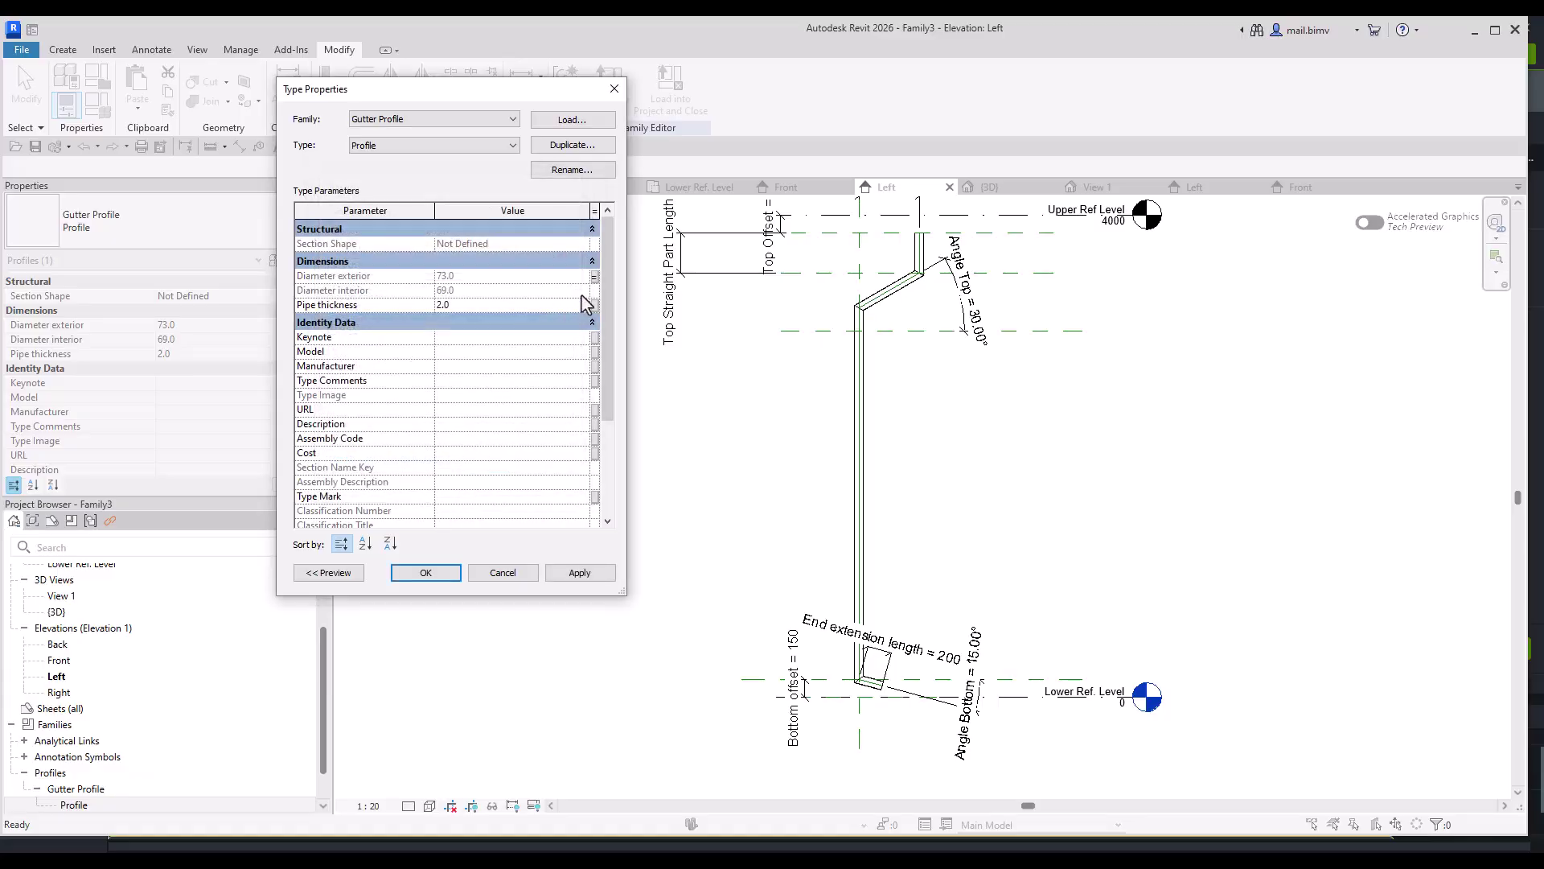
- Link the profile's Pipe thickness to a new Pipe Thickness family parameter
click(596, 305)
click(331, 445)
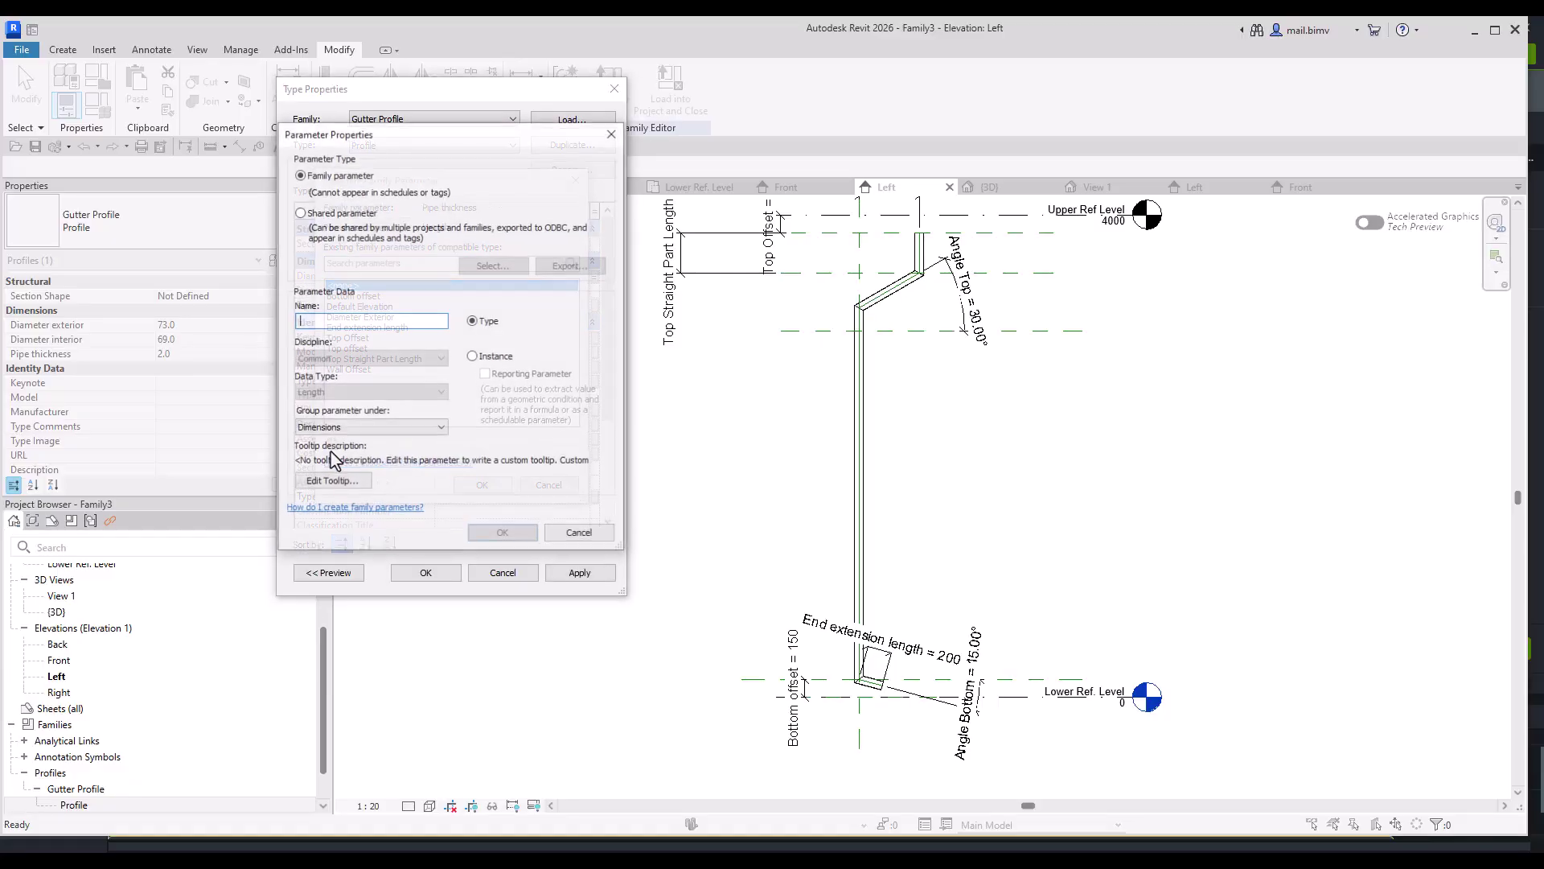
text(pe Thickness)
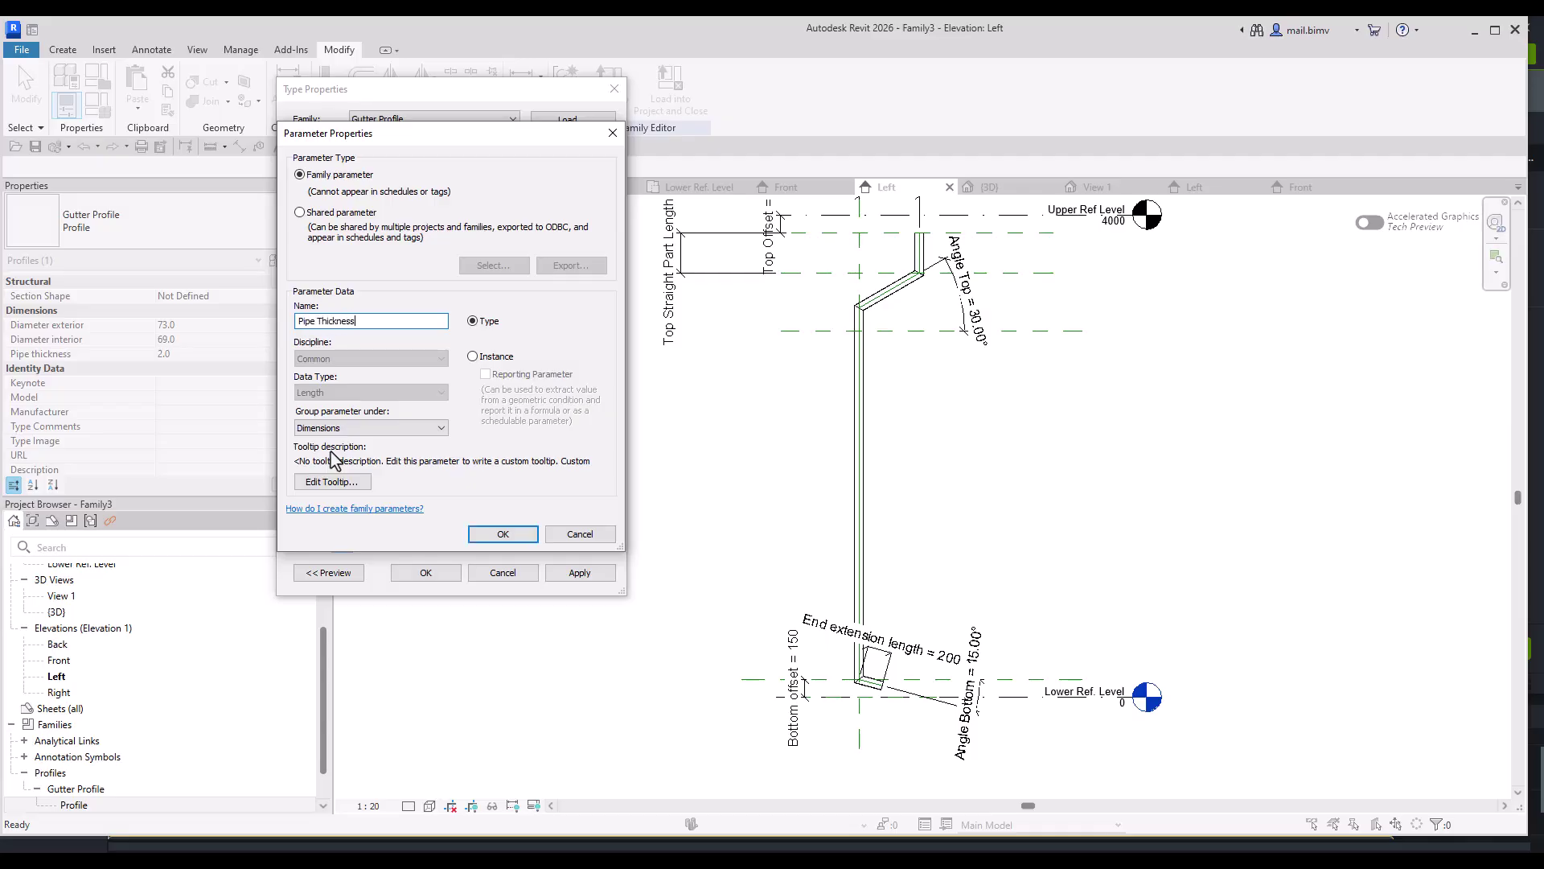
key(Return)
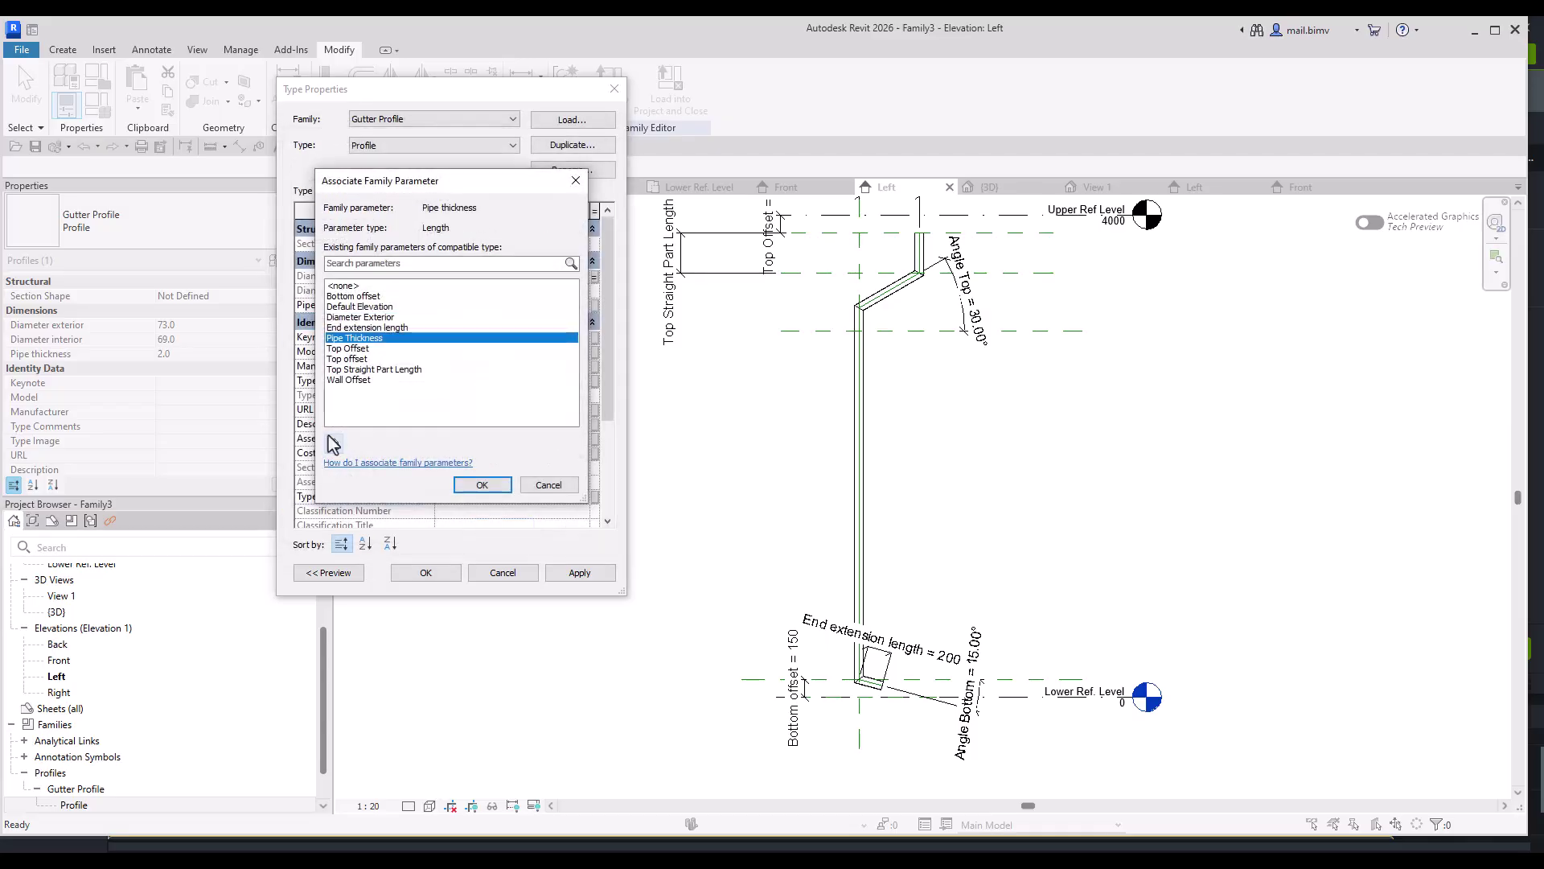
click(480, 485)
click(408, 574)
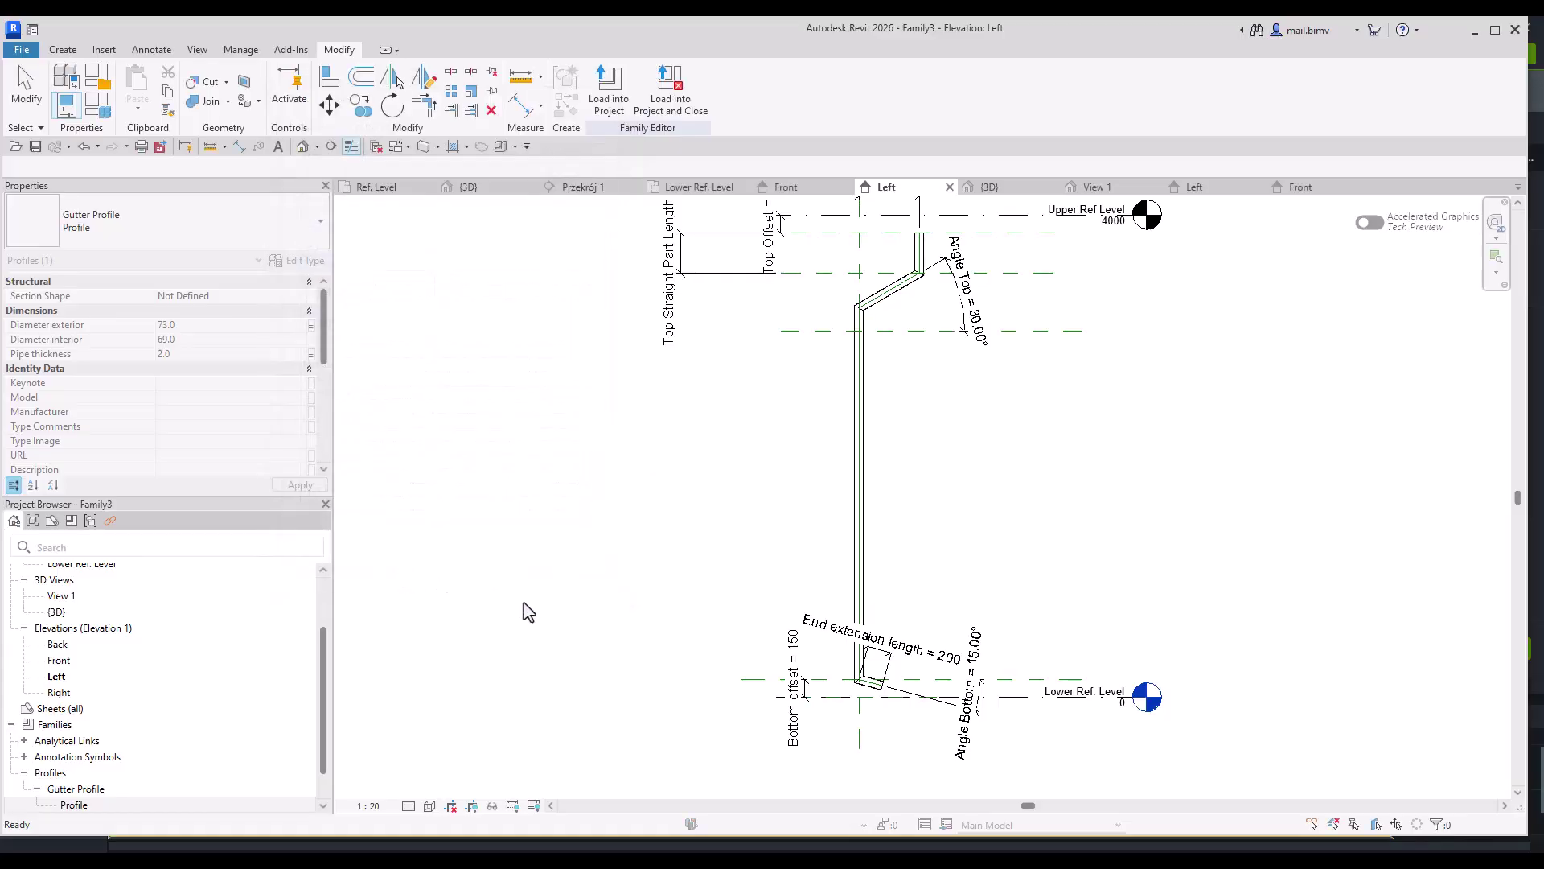
- Drive the gutter sweep's Material with a new Material family parameter
click(857, 551)
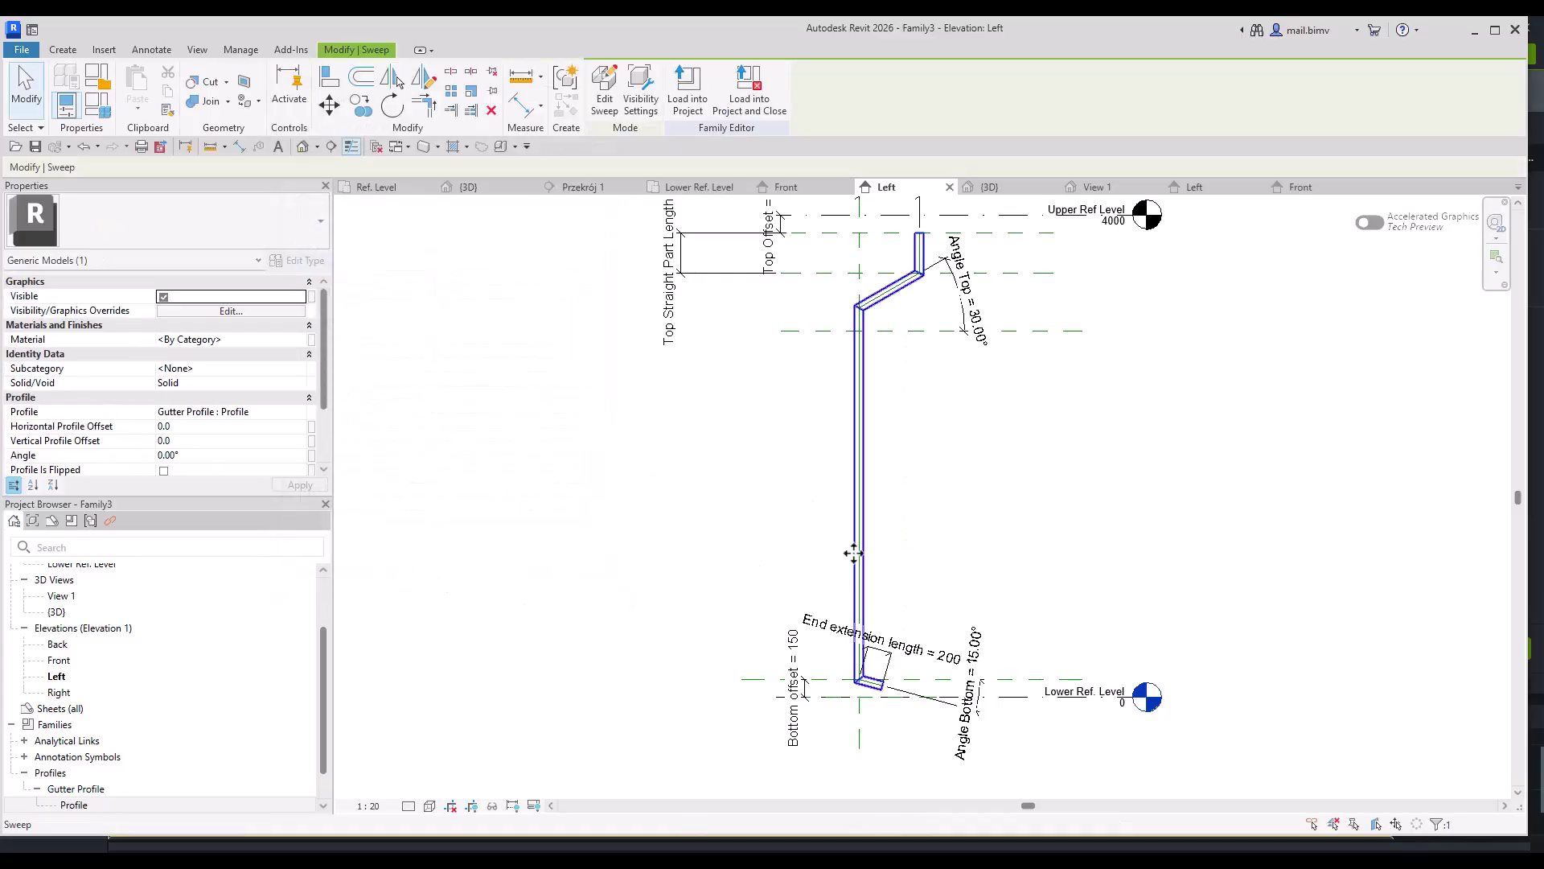
click(311, 339)
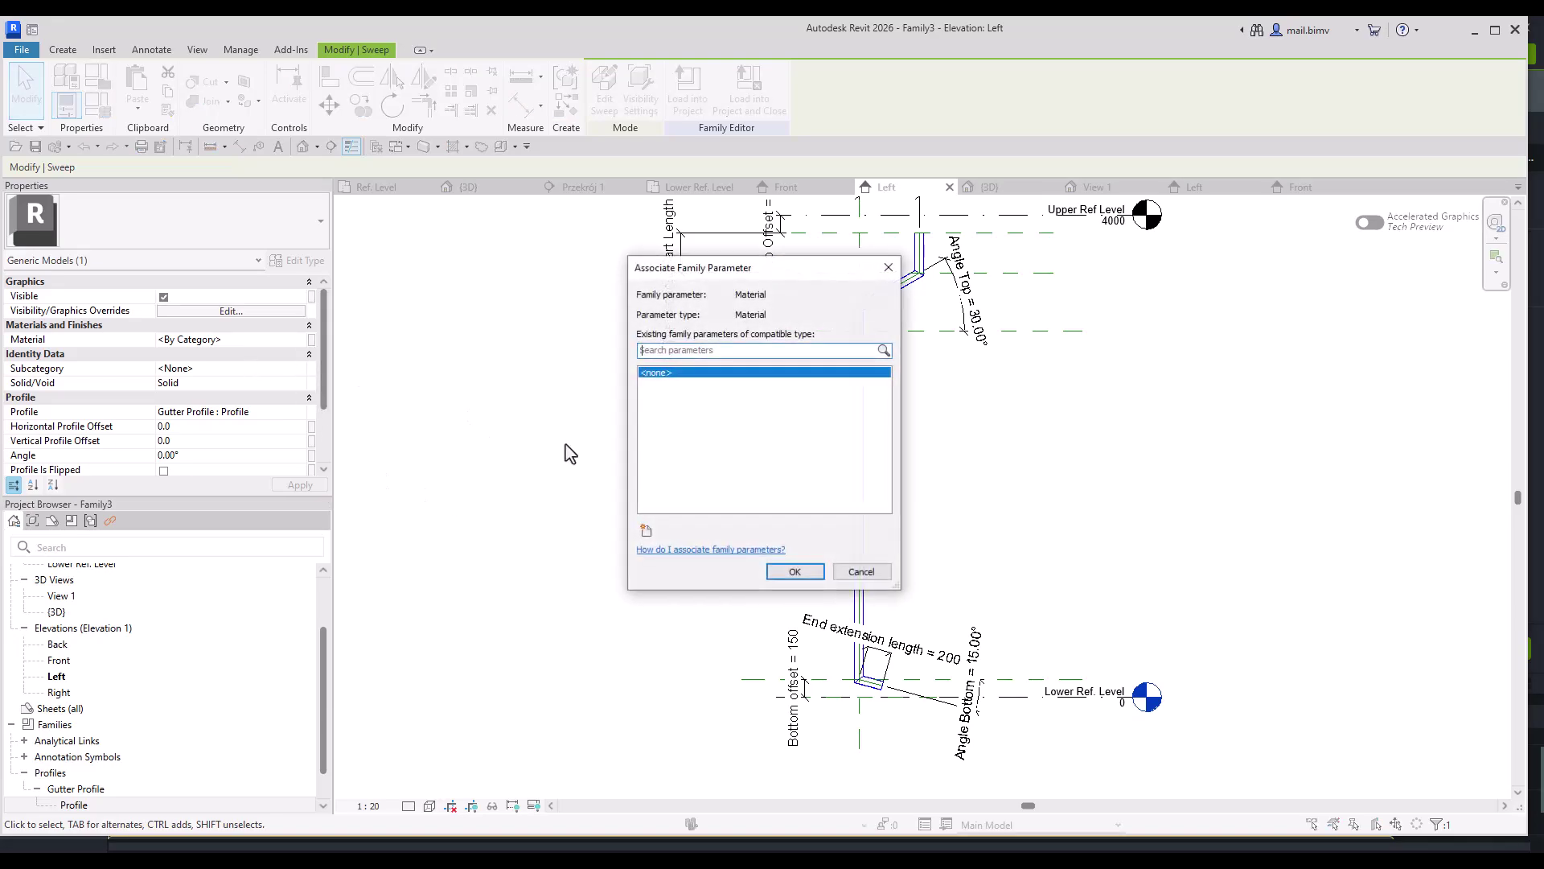
click(646, 531)
text(Material)
key(Return)
click(796, 570)
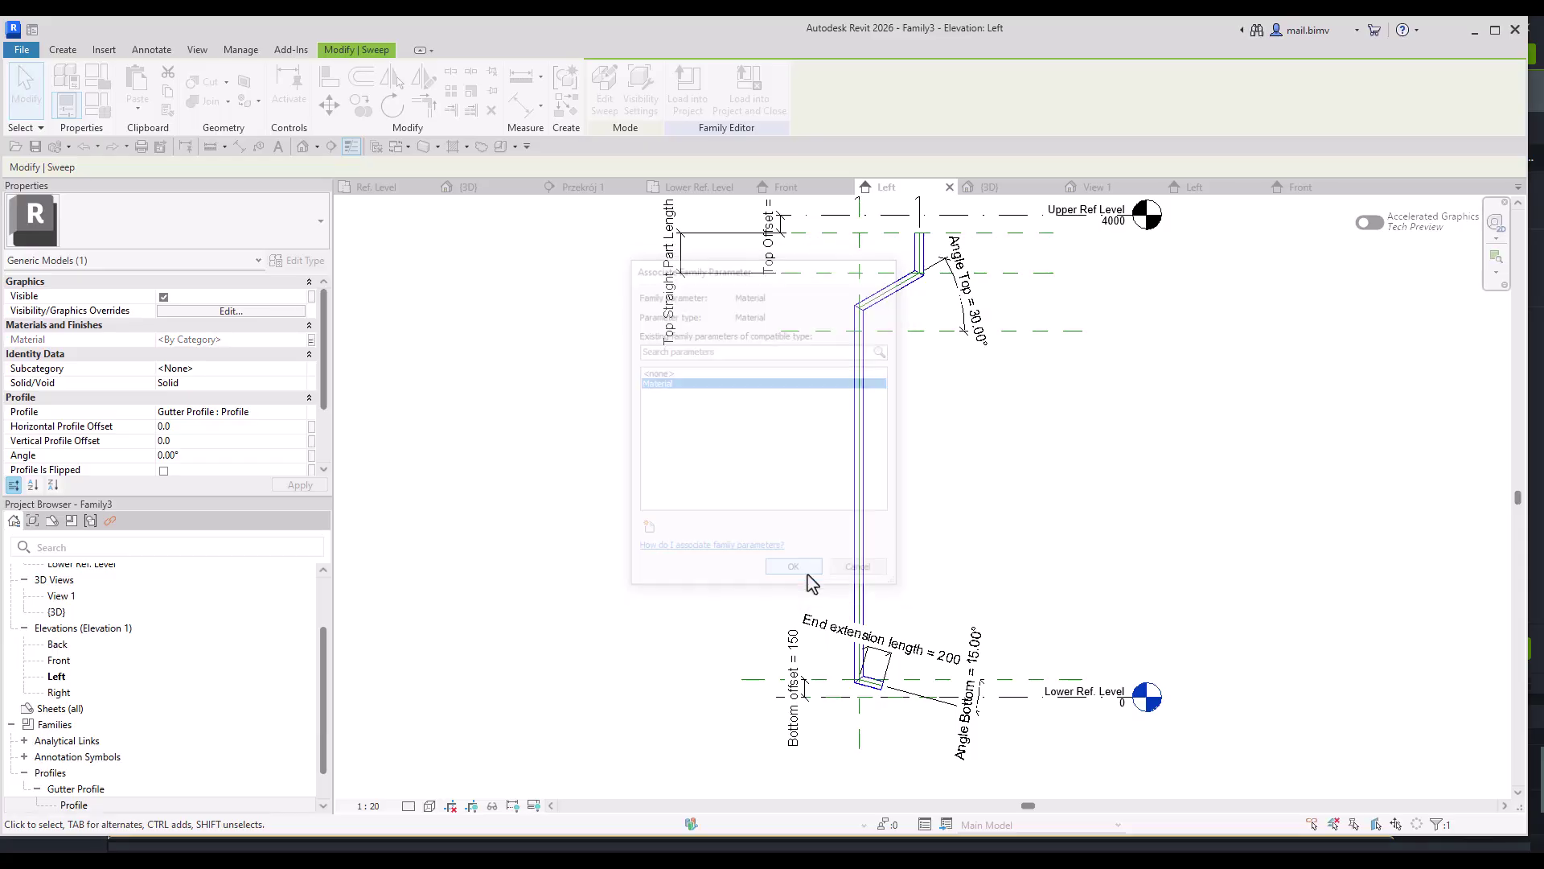
click(687, 563)
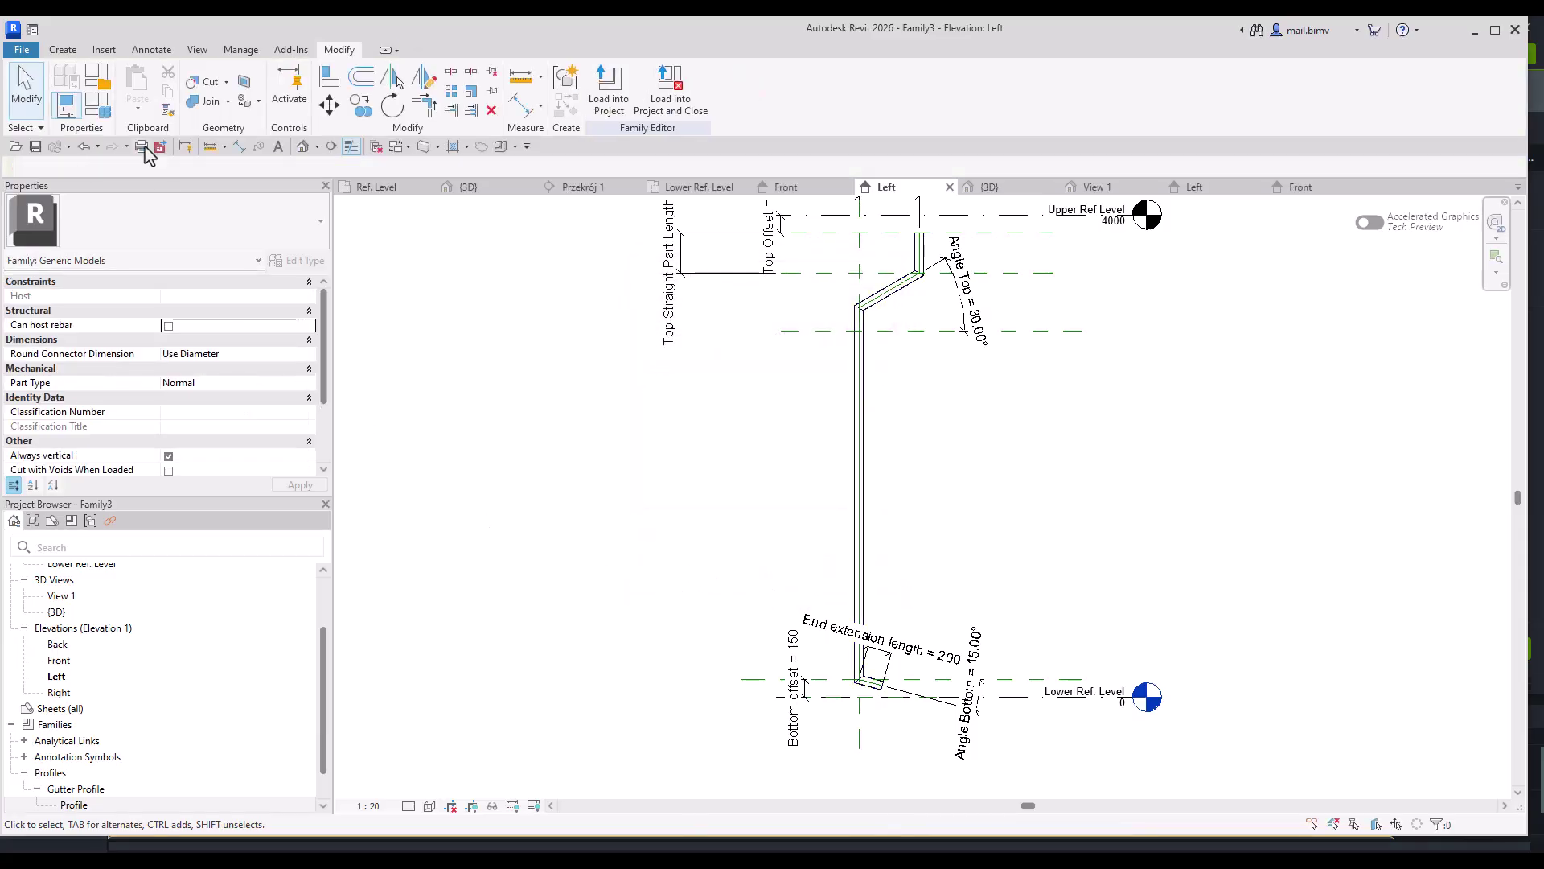
- Review the family types, then load Family3 into 01_Gutter_Project.rvt
click(103, 107)
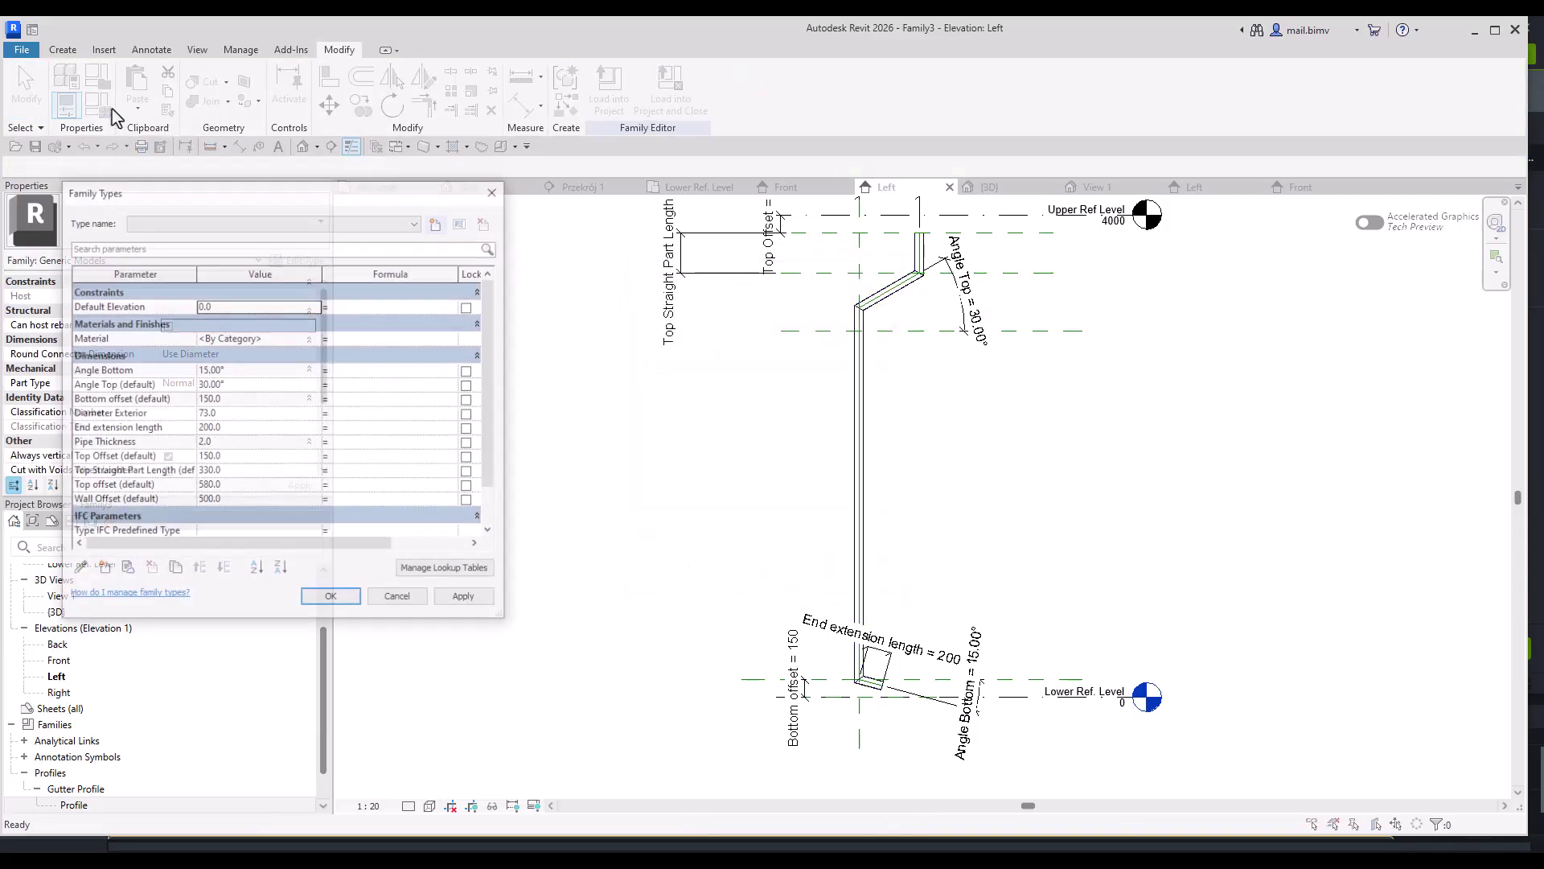
click(337, 604)
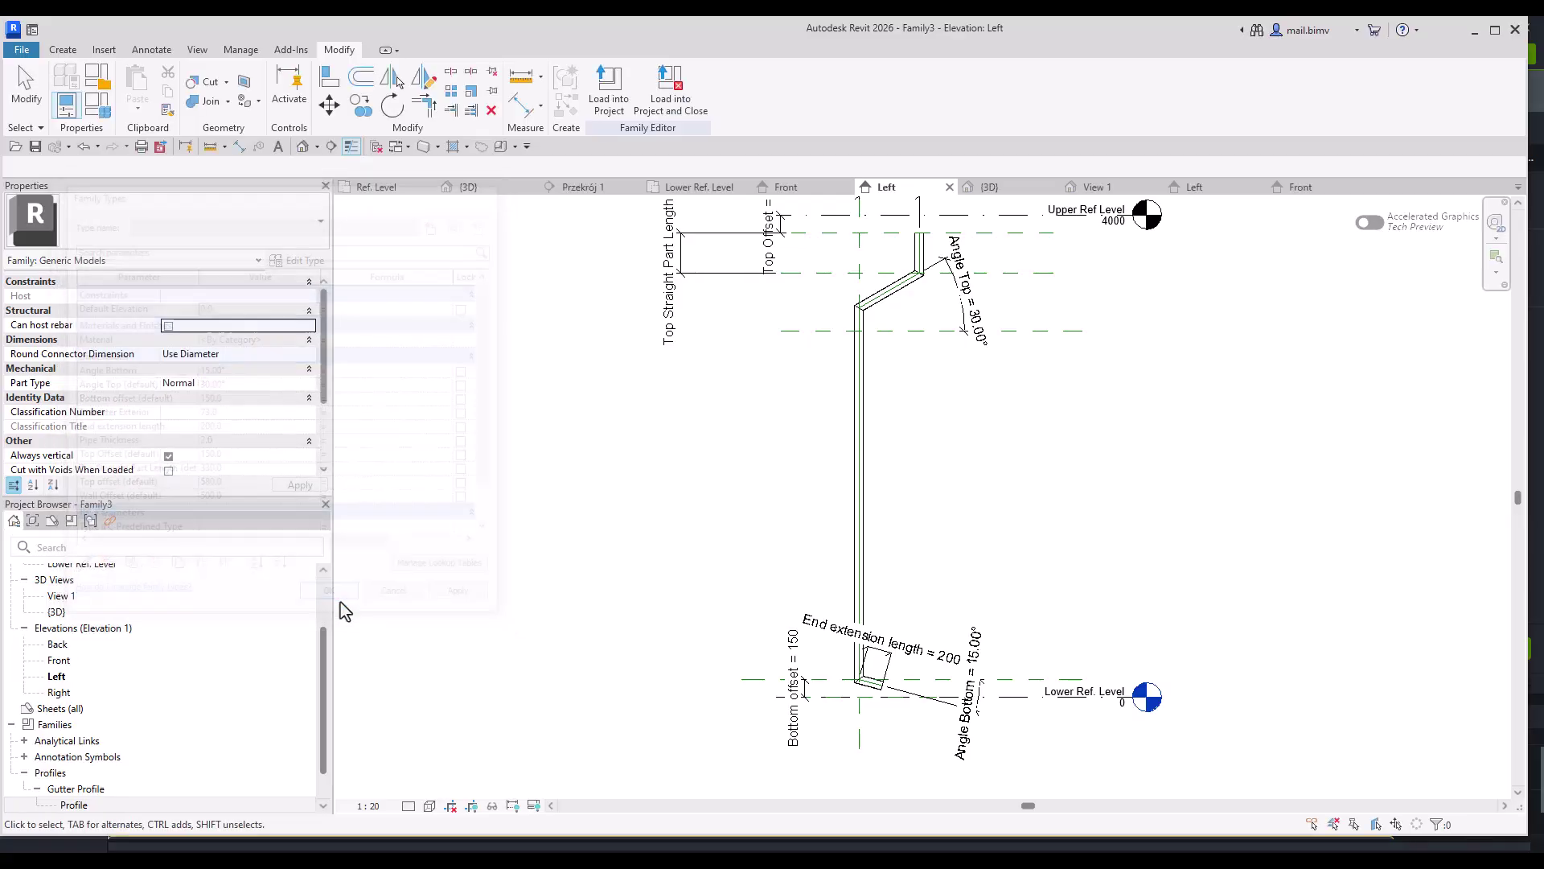
click(608, 105)
click(660, 373)
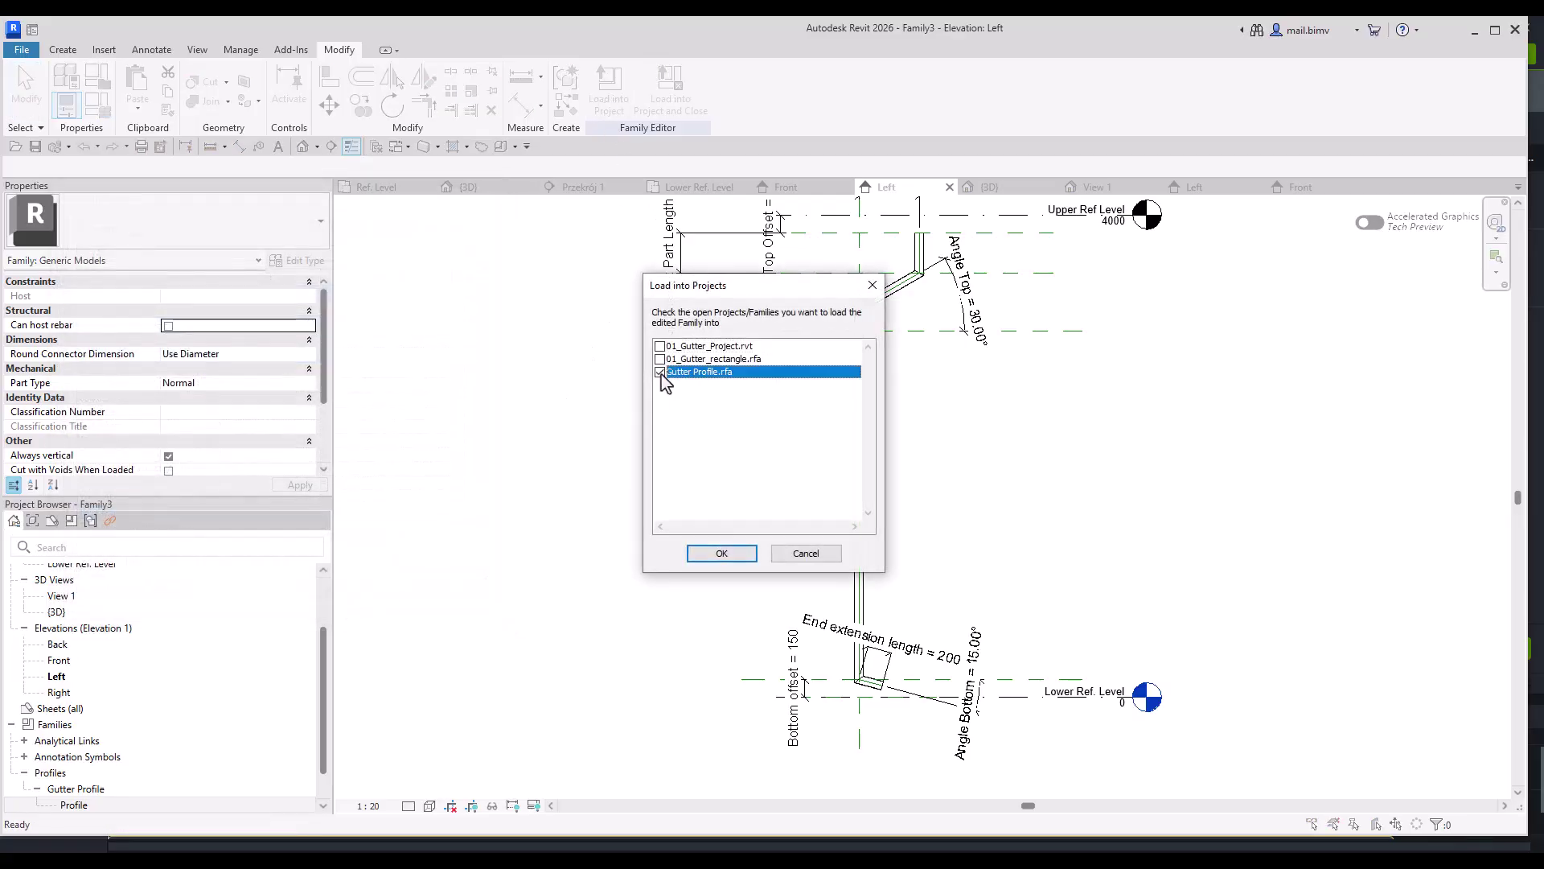
click(663, 346)
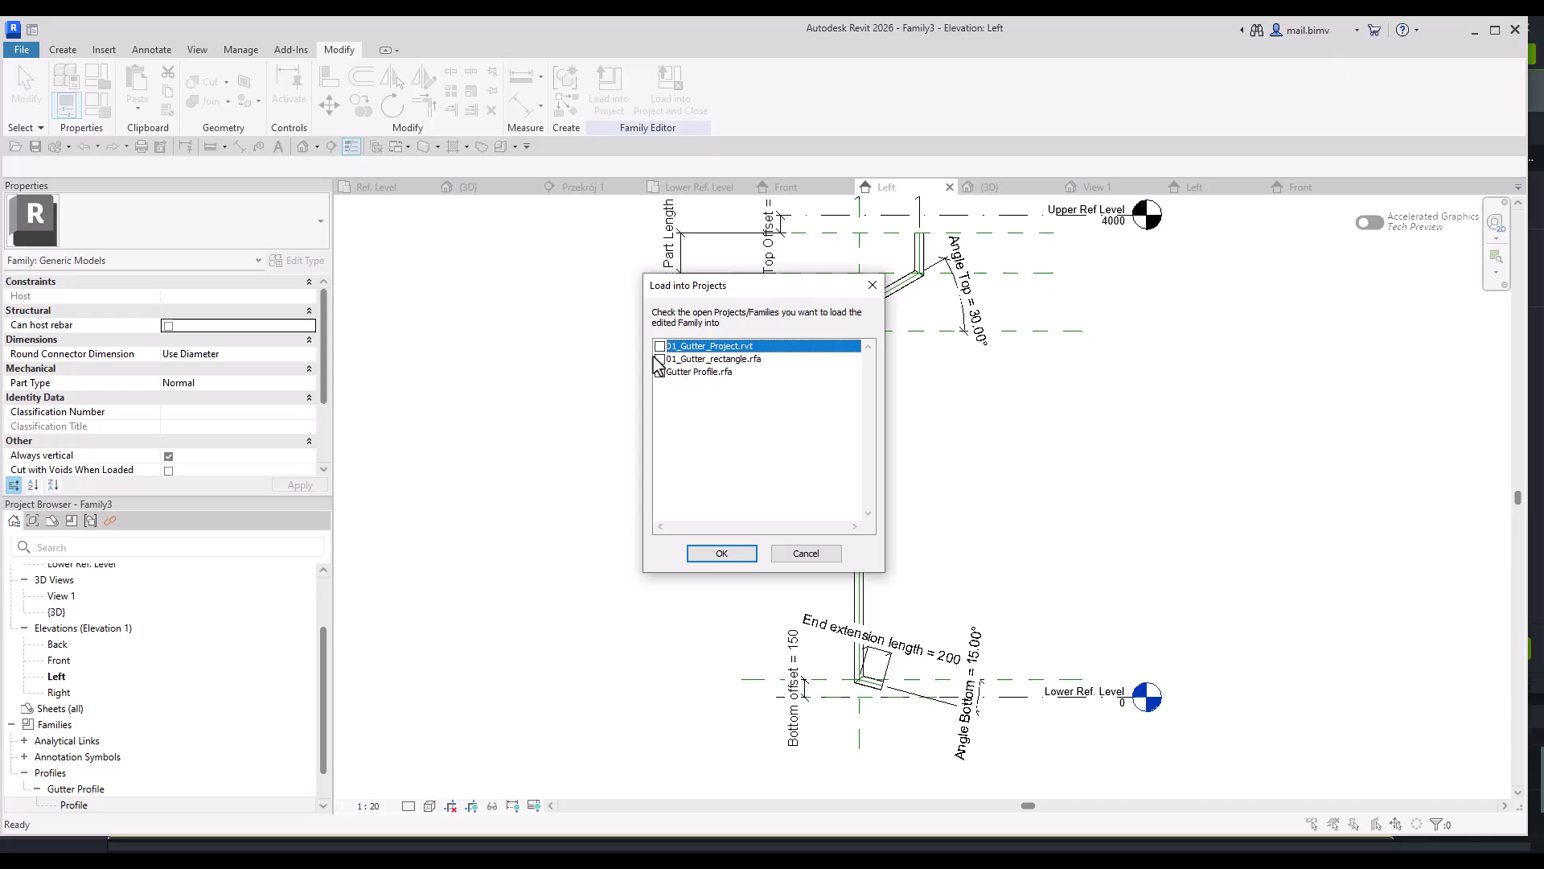
click(717, 555)
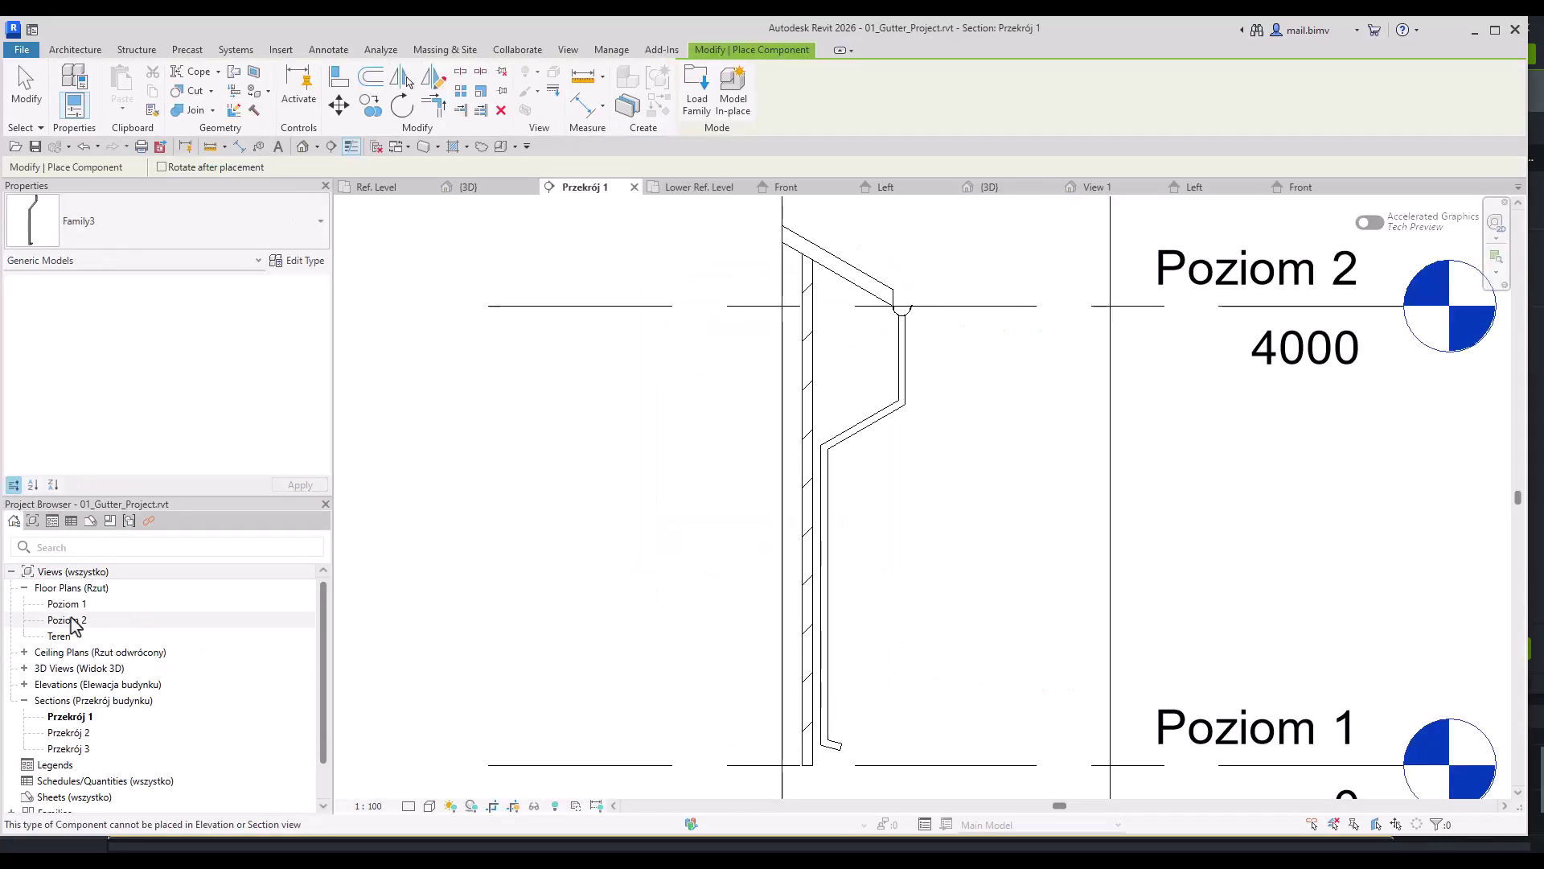
- Place a Family3 component beside the wall in the Poziom 1 plan and select it
double_click(67, 604)
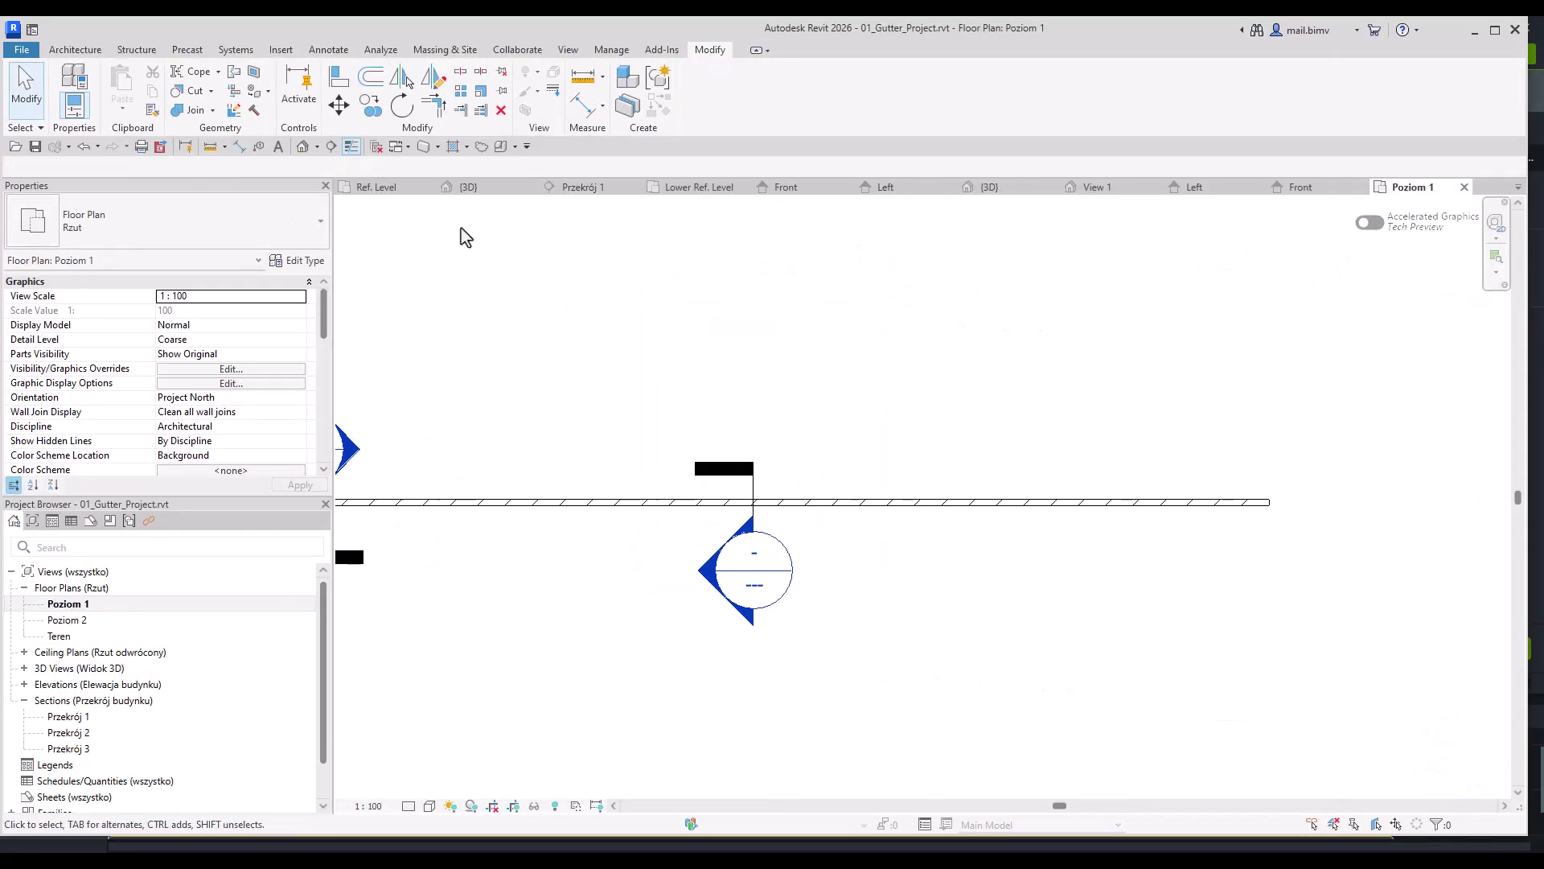
click(75, 49)
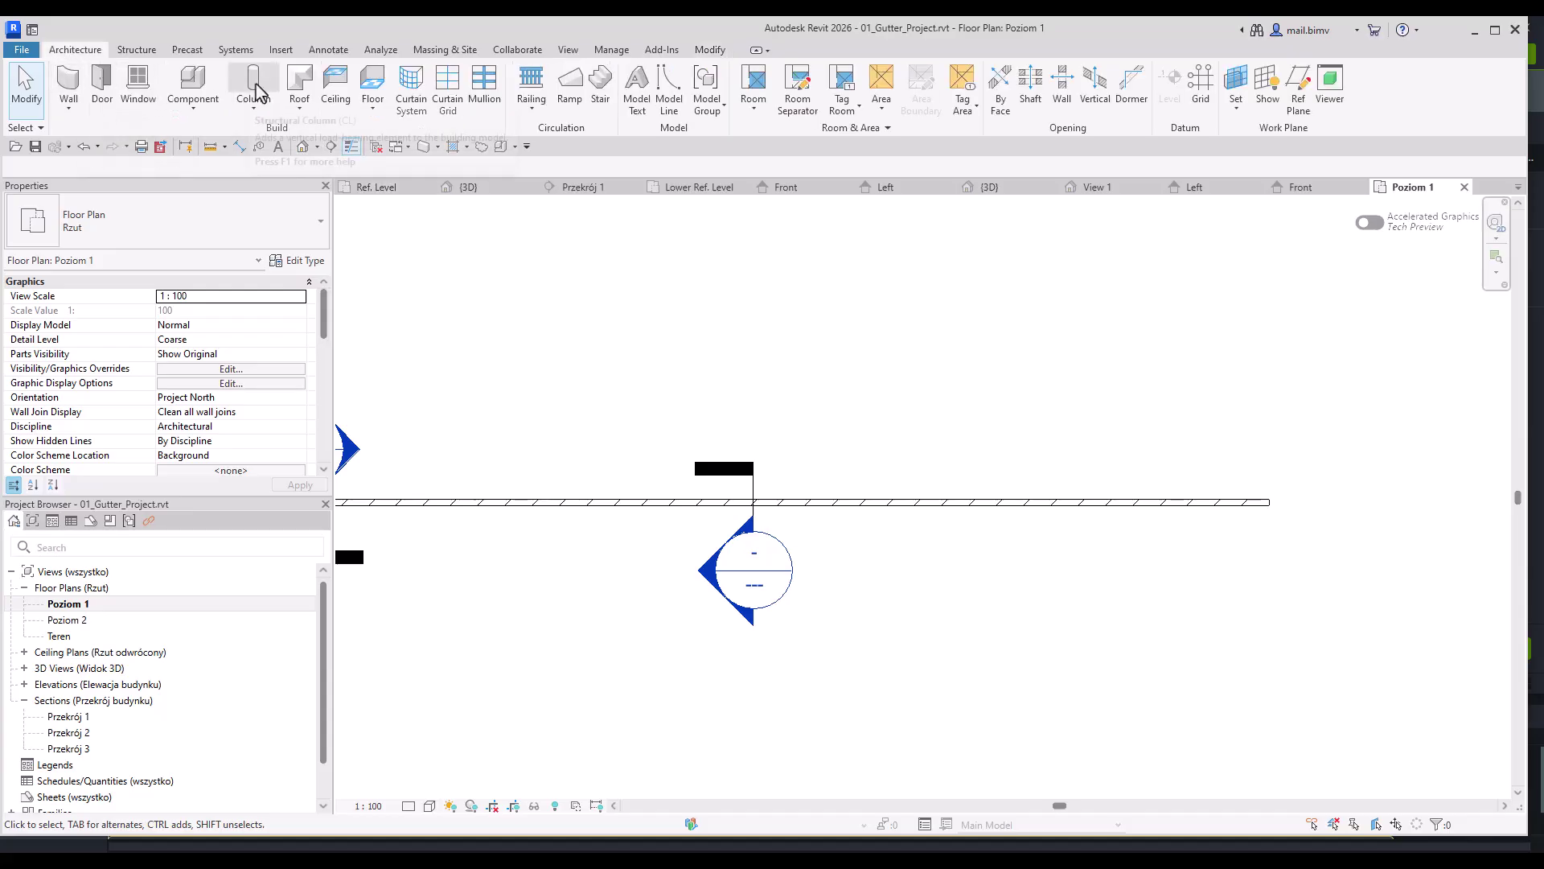
click(197, 84)
scroll(873, 532, up, 2)
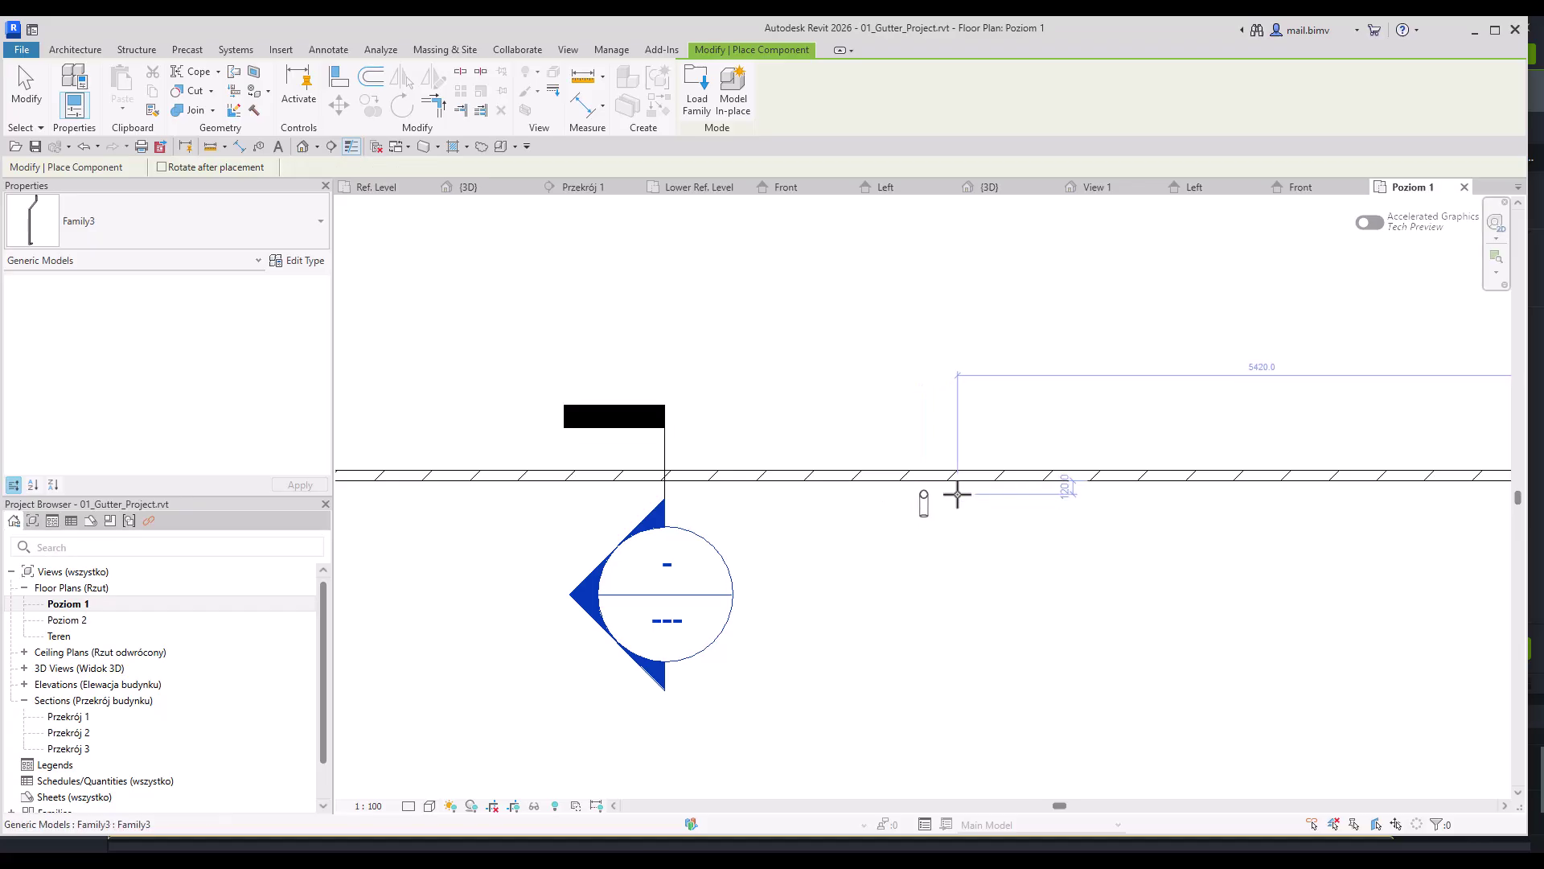
click(956, 503)
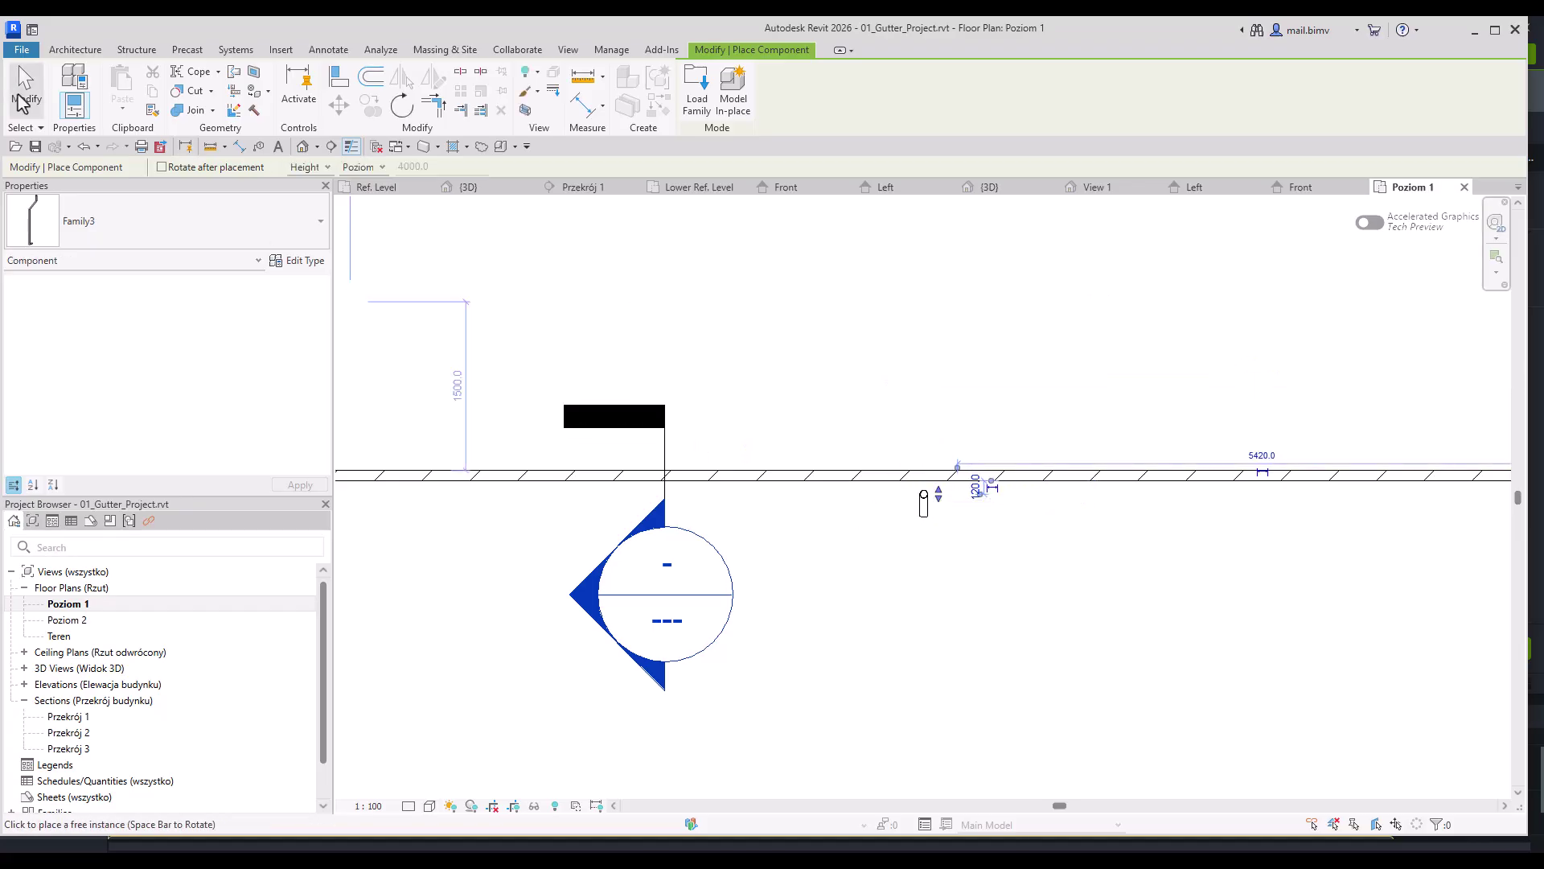
click(25, 100)
click(929, 508)
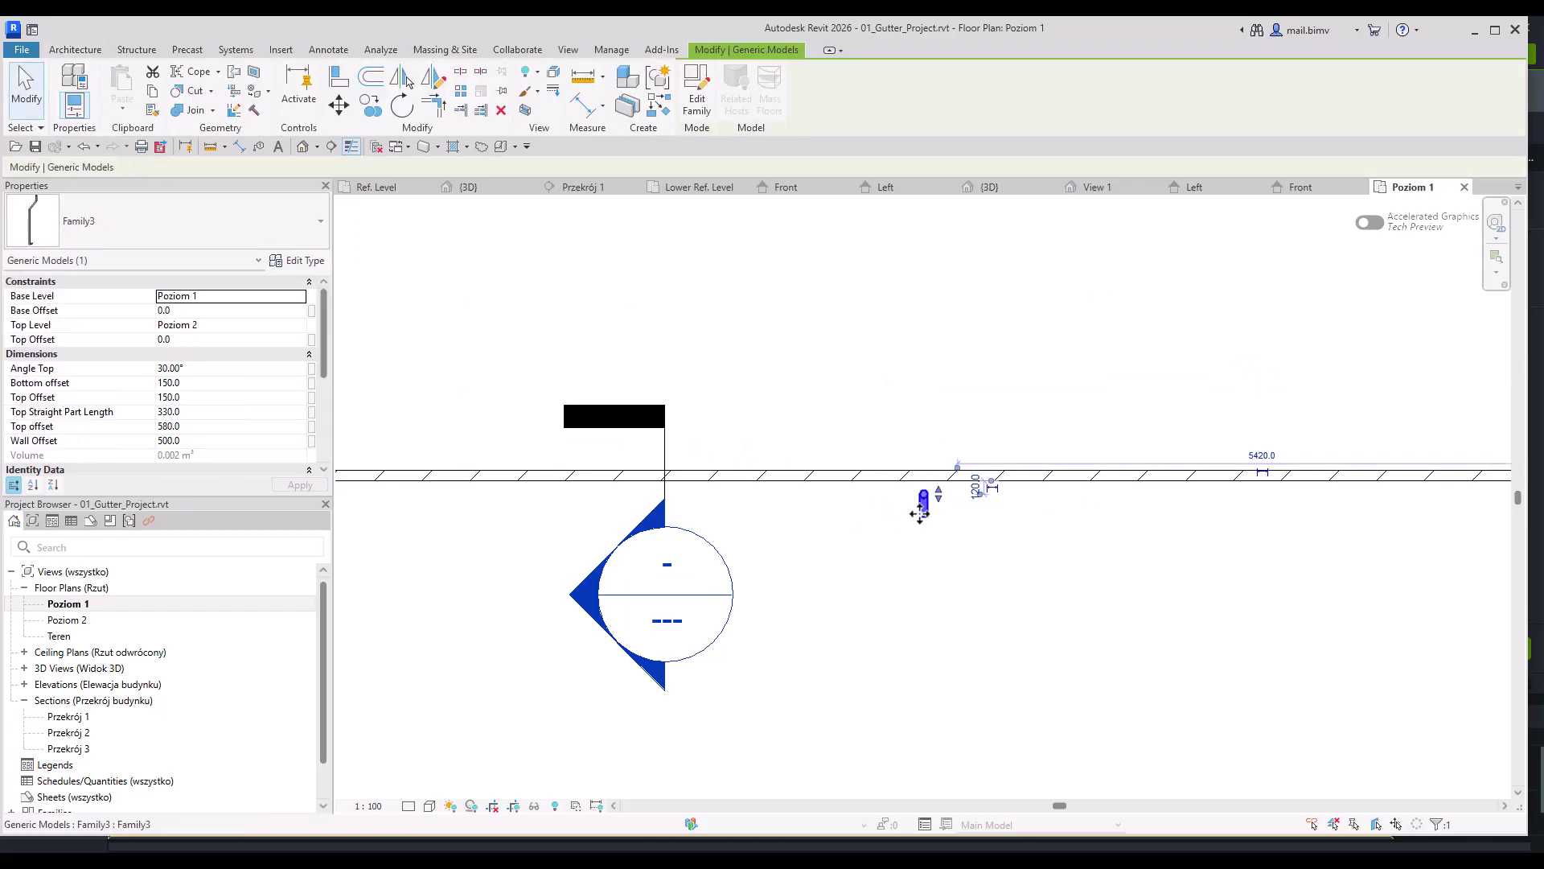
- Edit the placed Family3 and pick a path reference line on the Lower Ref. Level plan
double_click(924, 501)
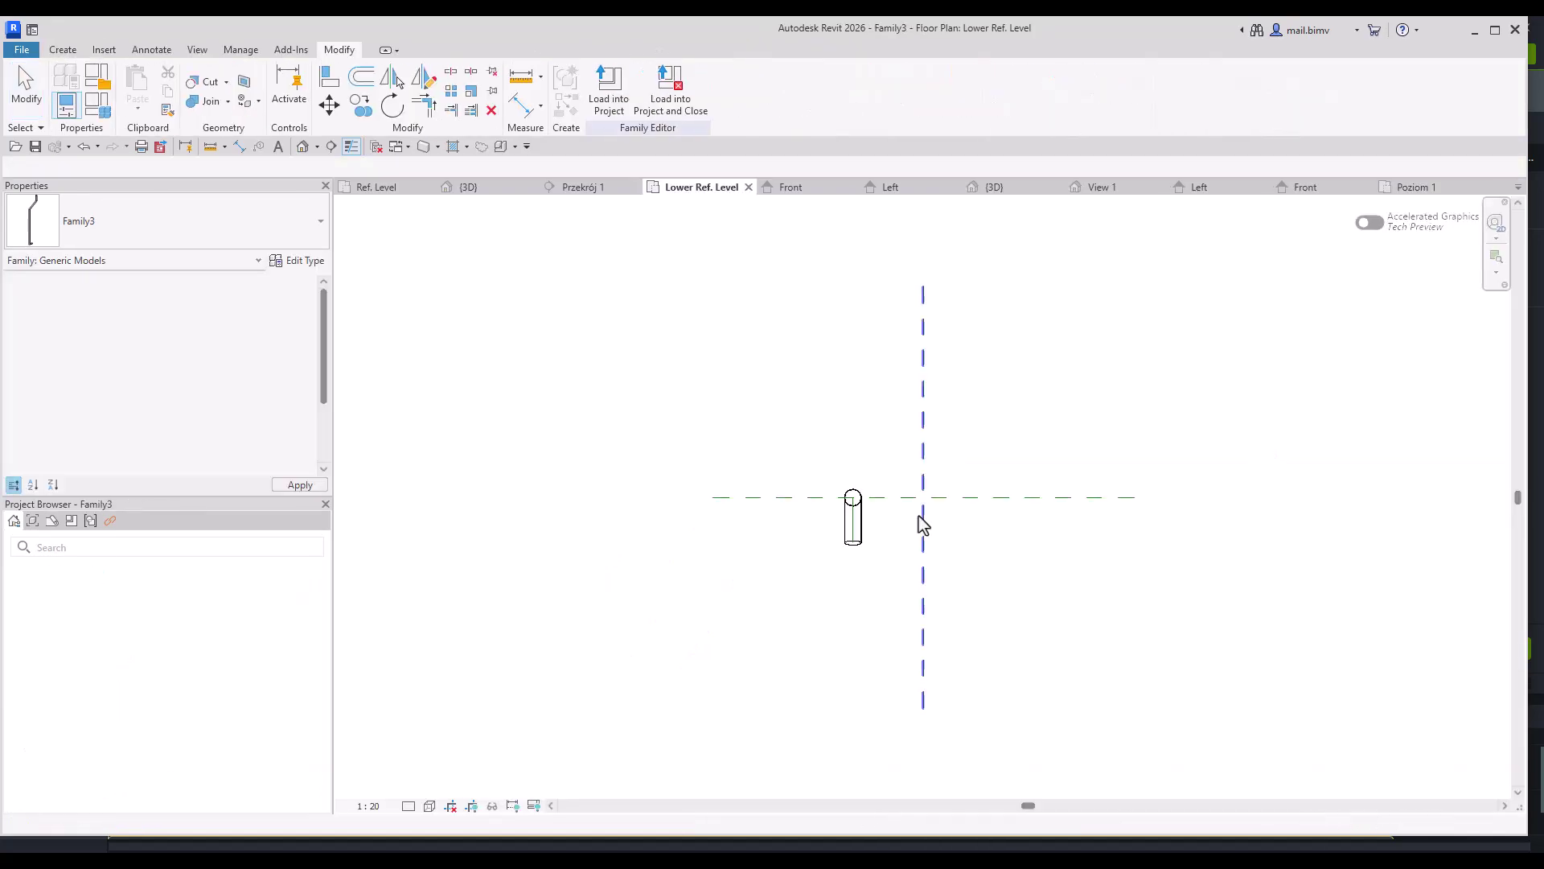
scroll(828, 509, up, 3)
click(879, 552)
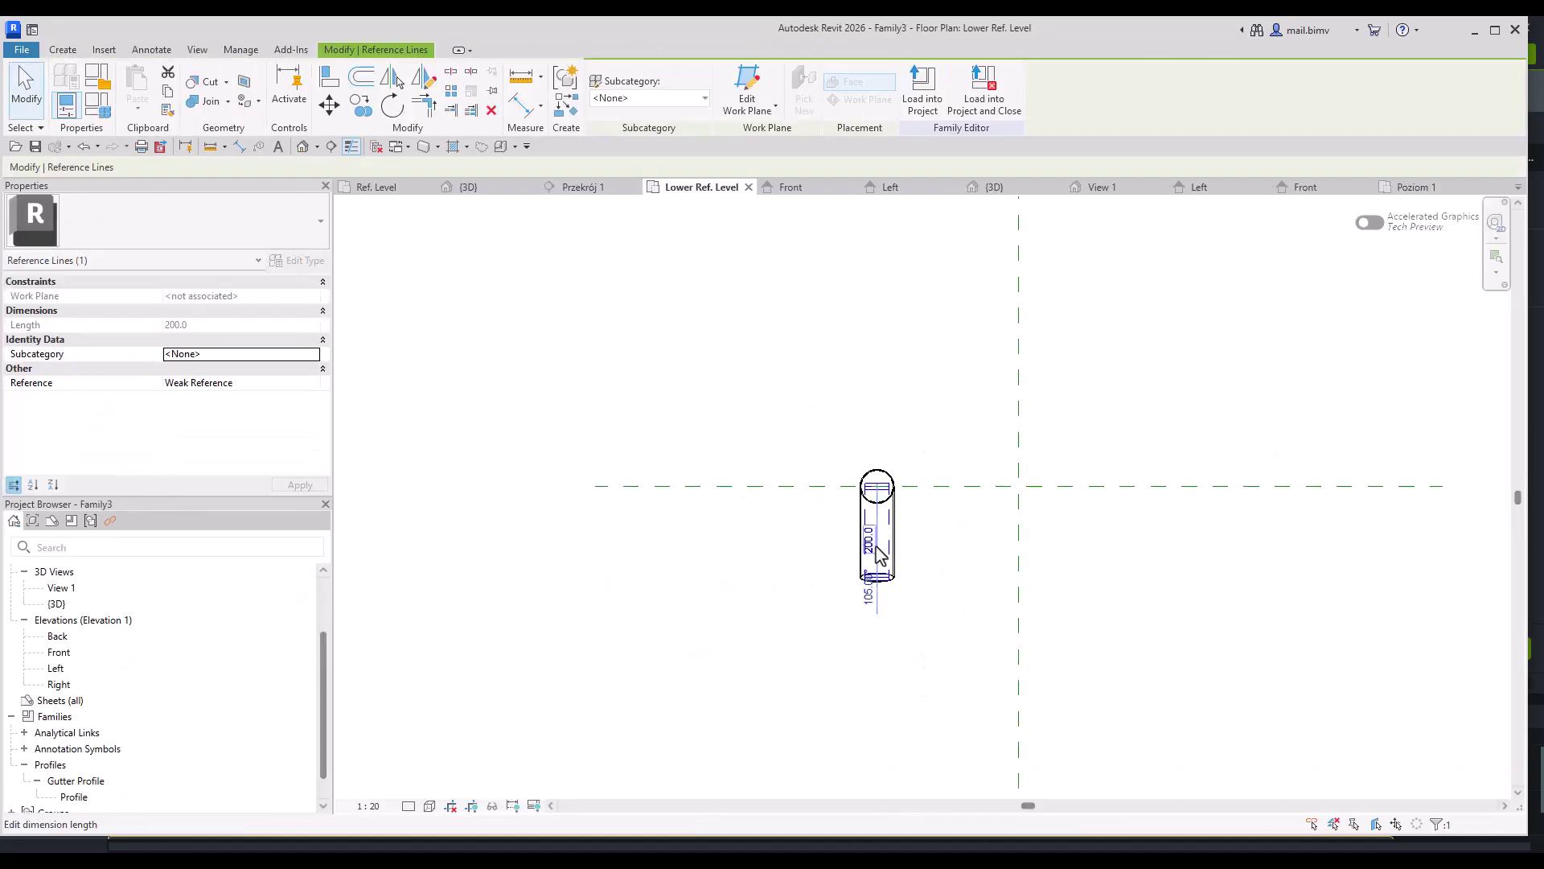
scroll(840, 502, down, 2)
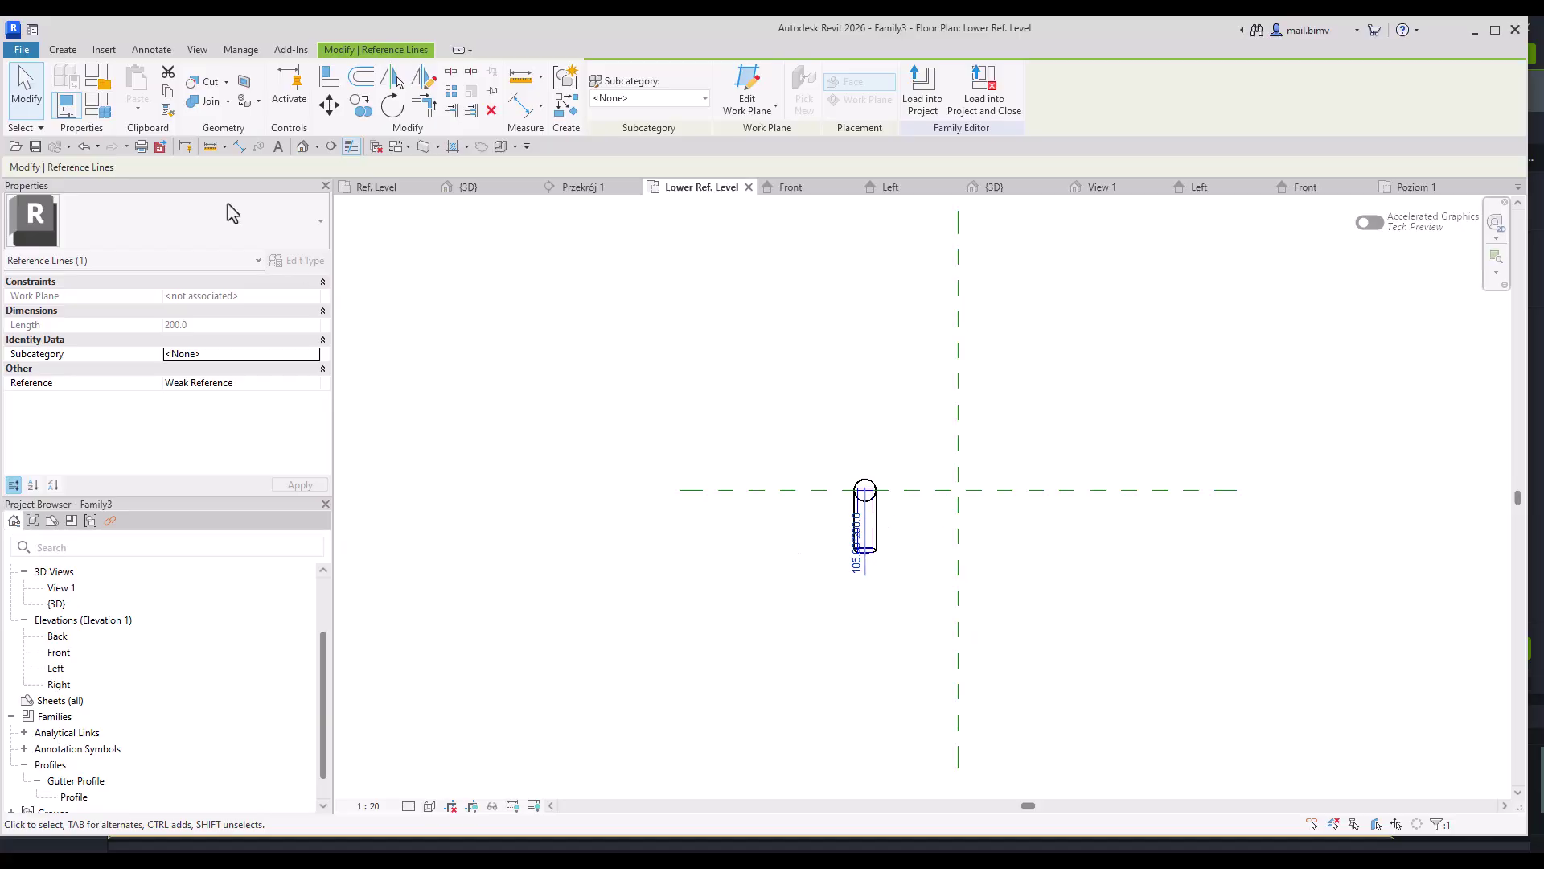
- Show the default 3D view in wireframe and select the four sweep path reference lines
click(301, 148)
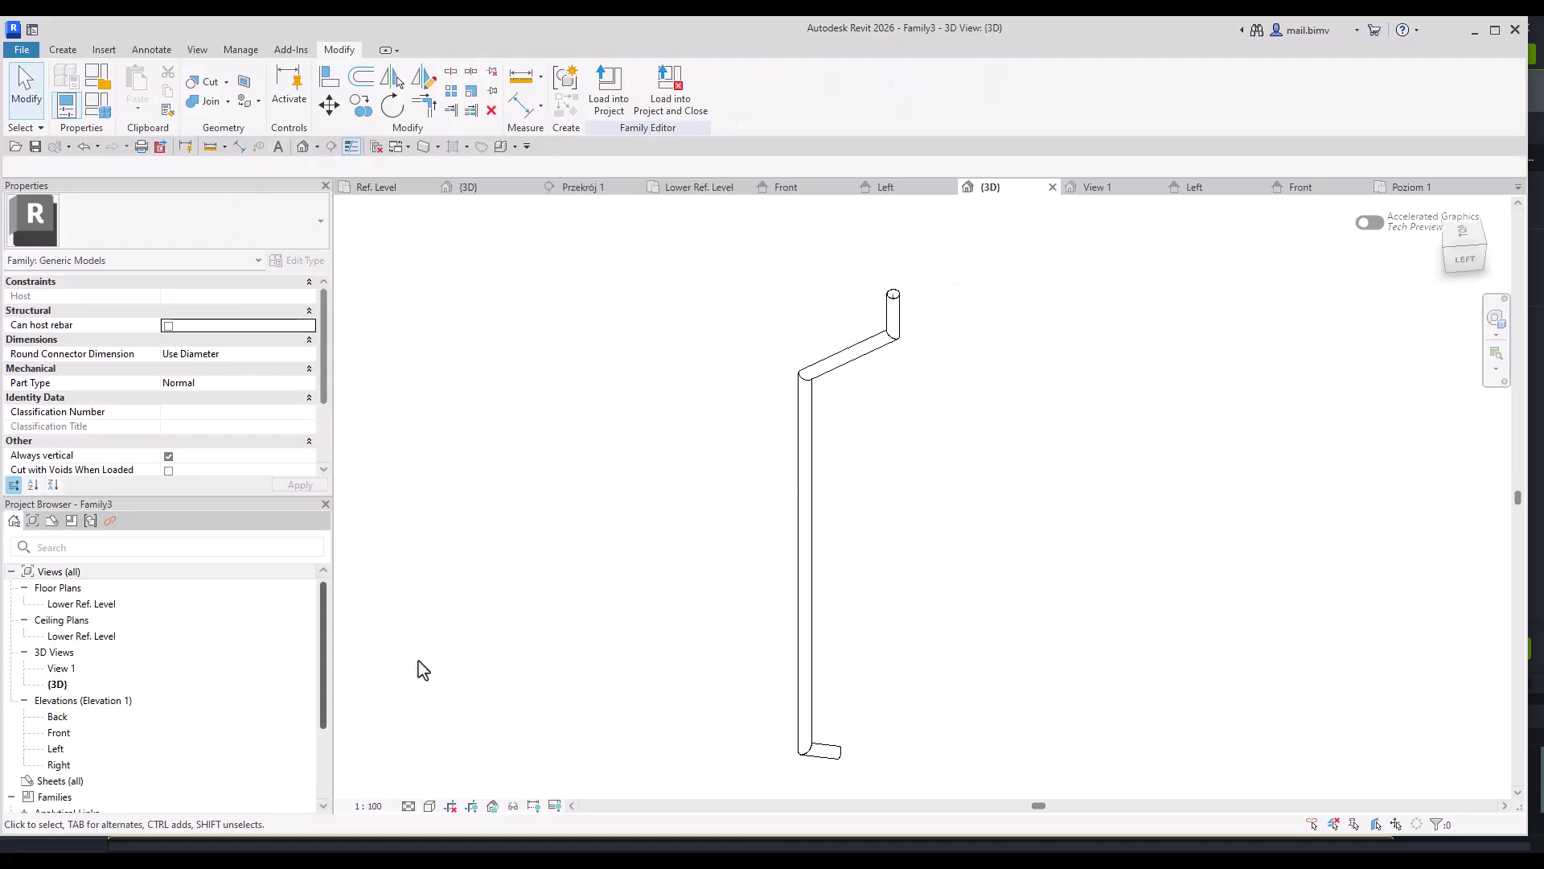
click(430, 806)
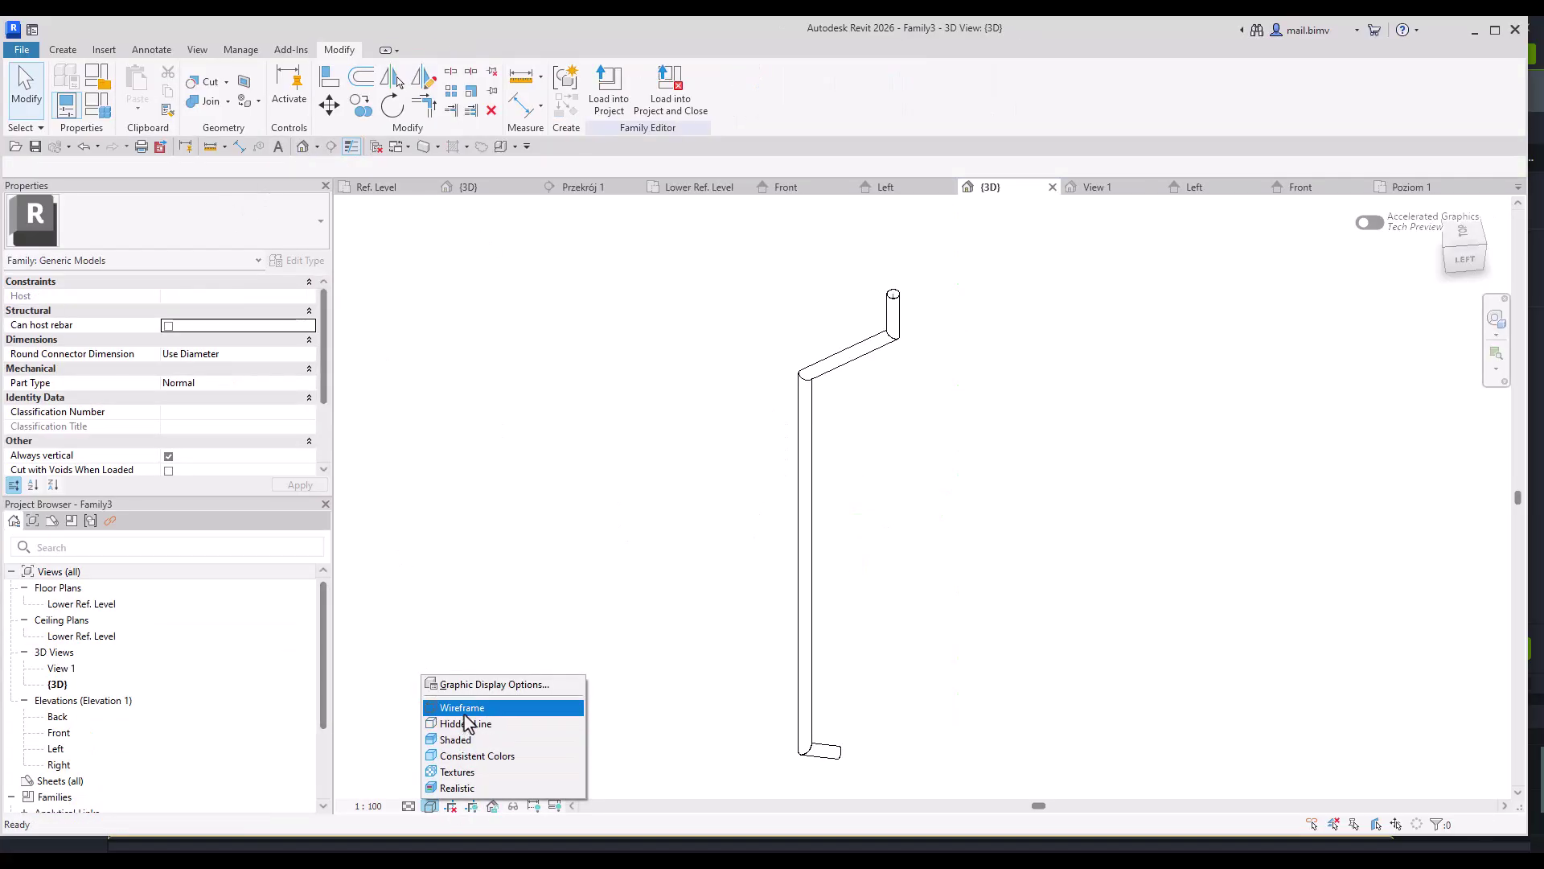
click(469, 726)
scroll(807, 786, up, 4)
click(875, 726)
scroll(846, 539, down, 3)
middle_drag(846, 539, 774, 736)
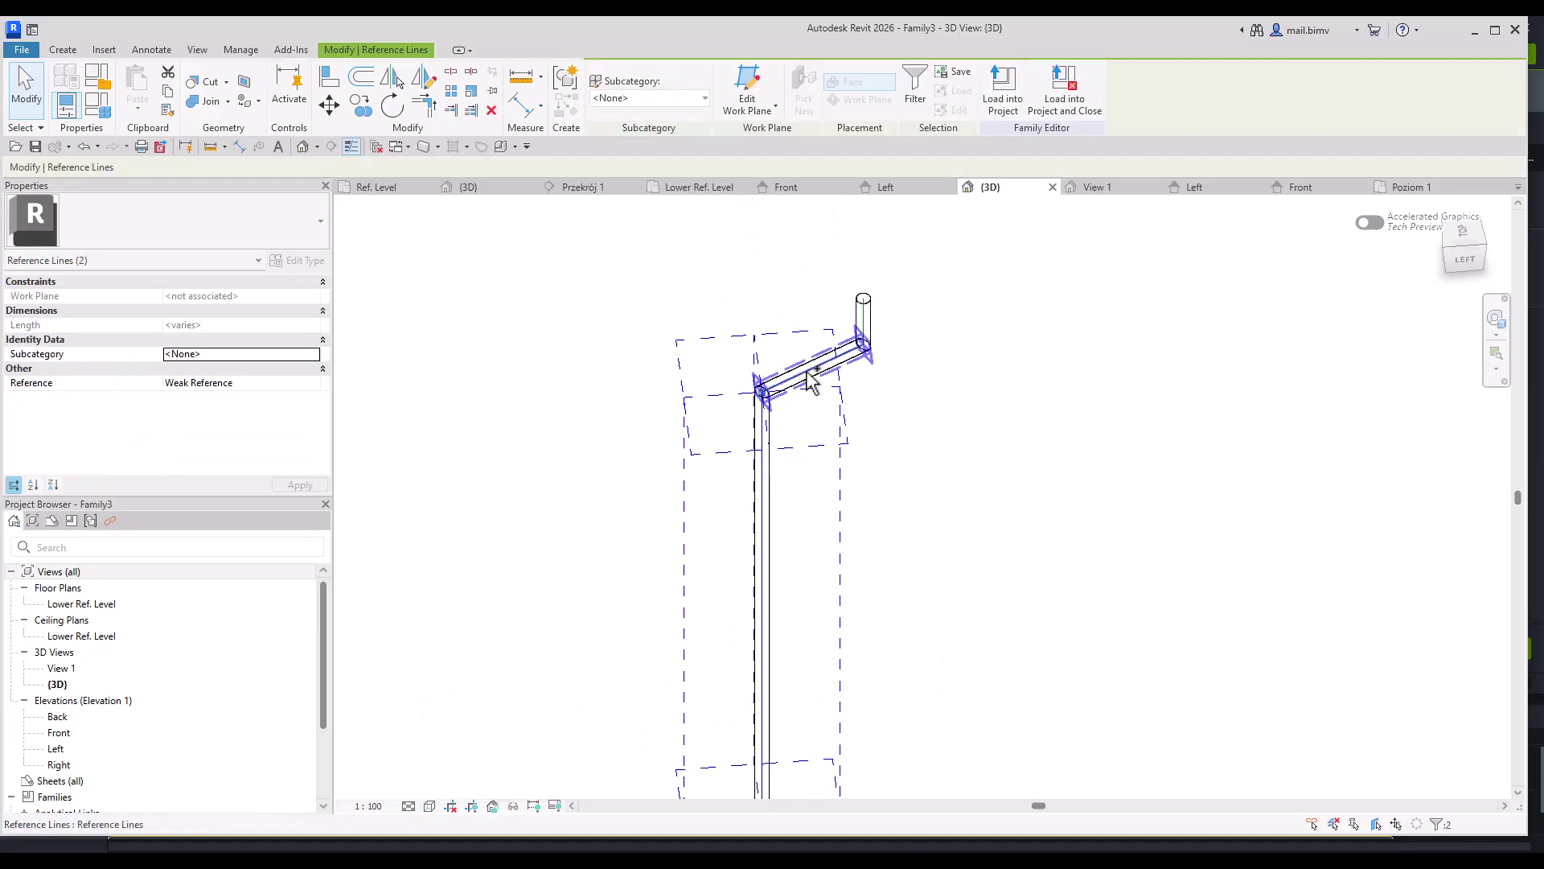
ctrl+click(865, 312)
ctrl+click(865, 318)
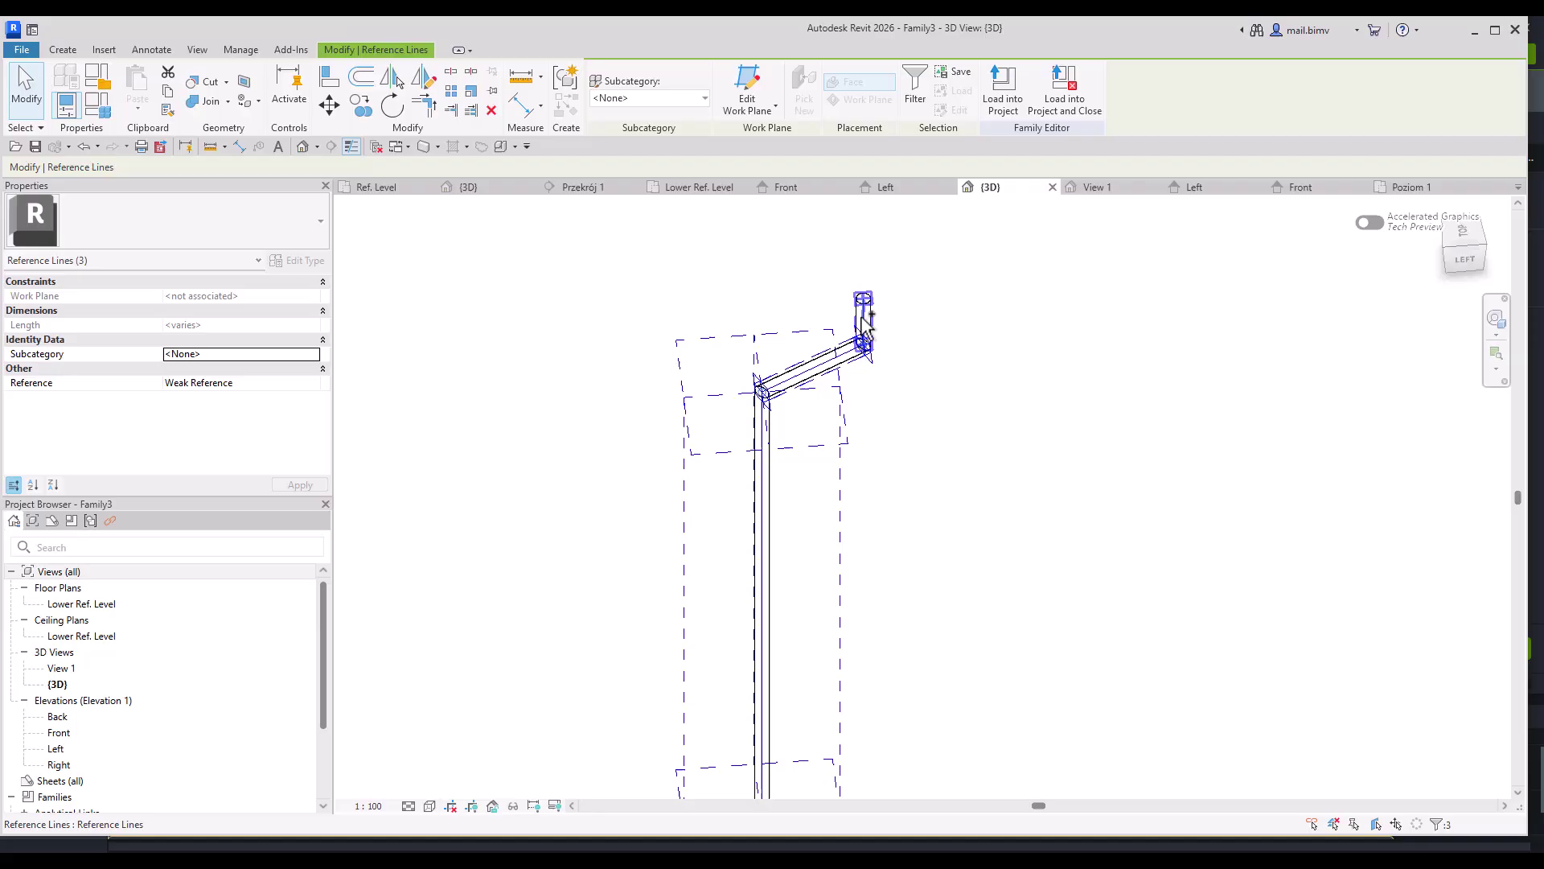
- Set the selected path lines' work plane to Center (Left/Right)
click(748, 100)
click(758, 434)
click(759, 459)
click(721, 528)
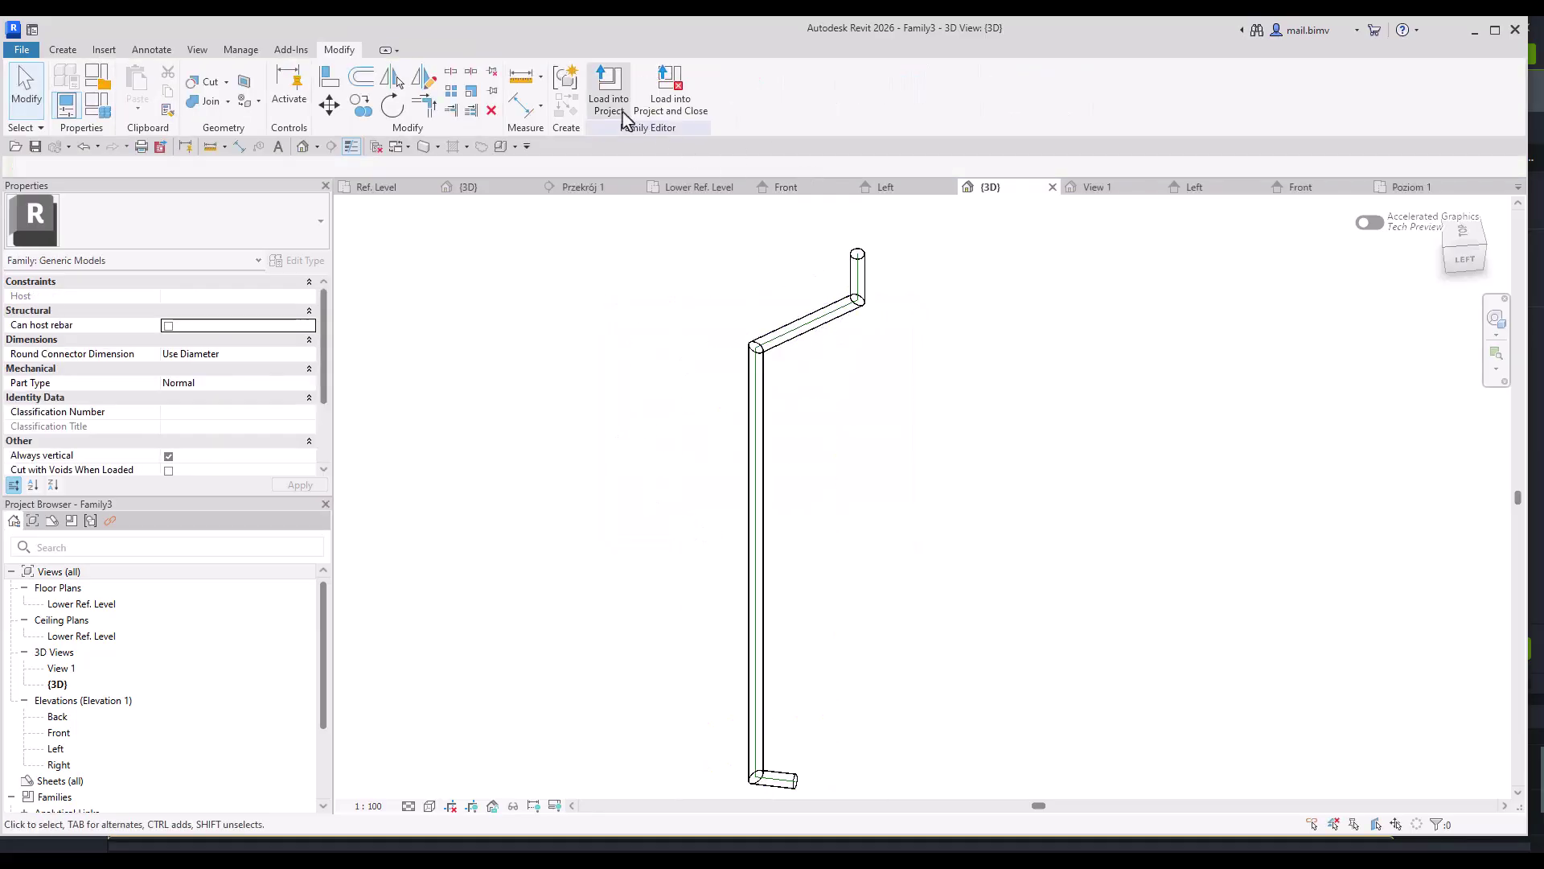
- Reload Family3 into 01_Gutter_Project.rvt, overwriting the existing version
click(609, 106)
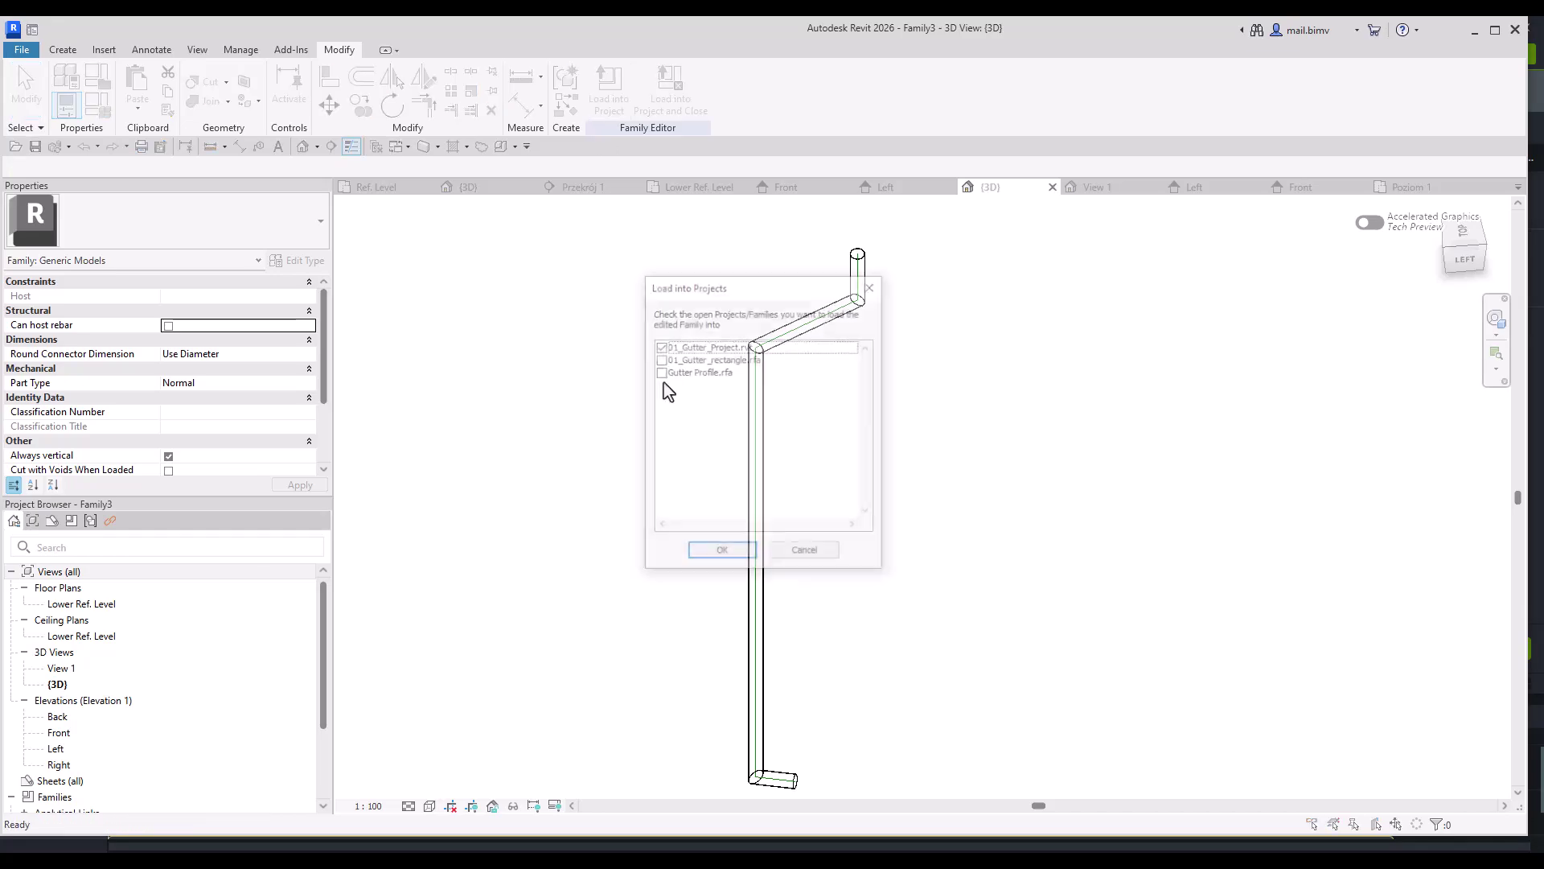
click(709, 554)
click(697, 402)
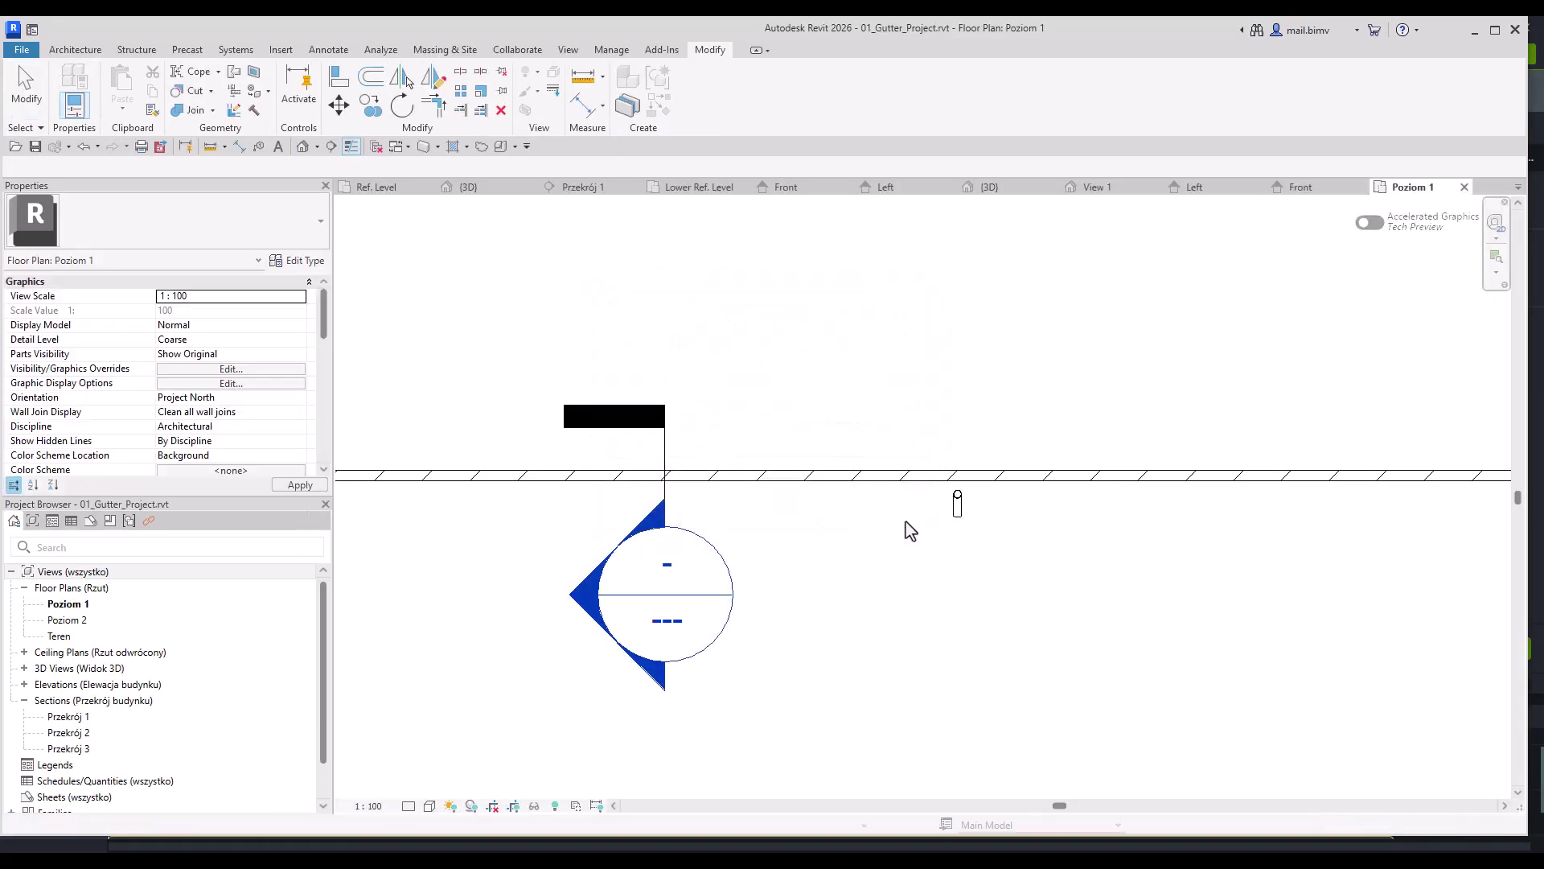
- Place another Family3 instance by the wall and select the downspout in section Przekrój 3
click(956, 510)
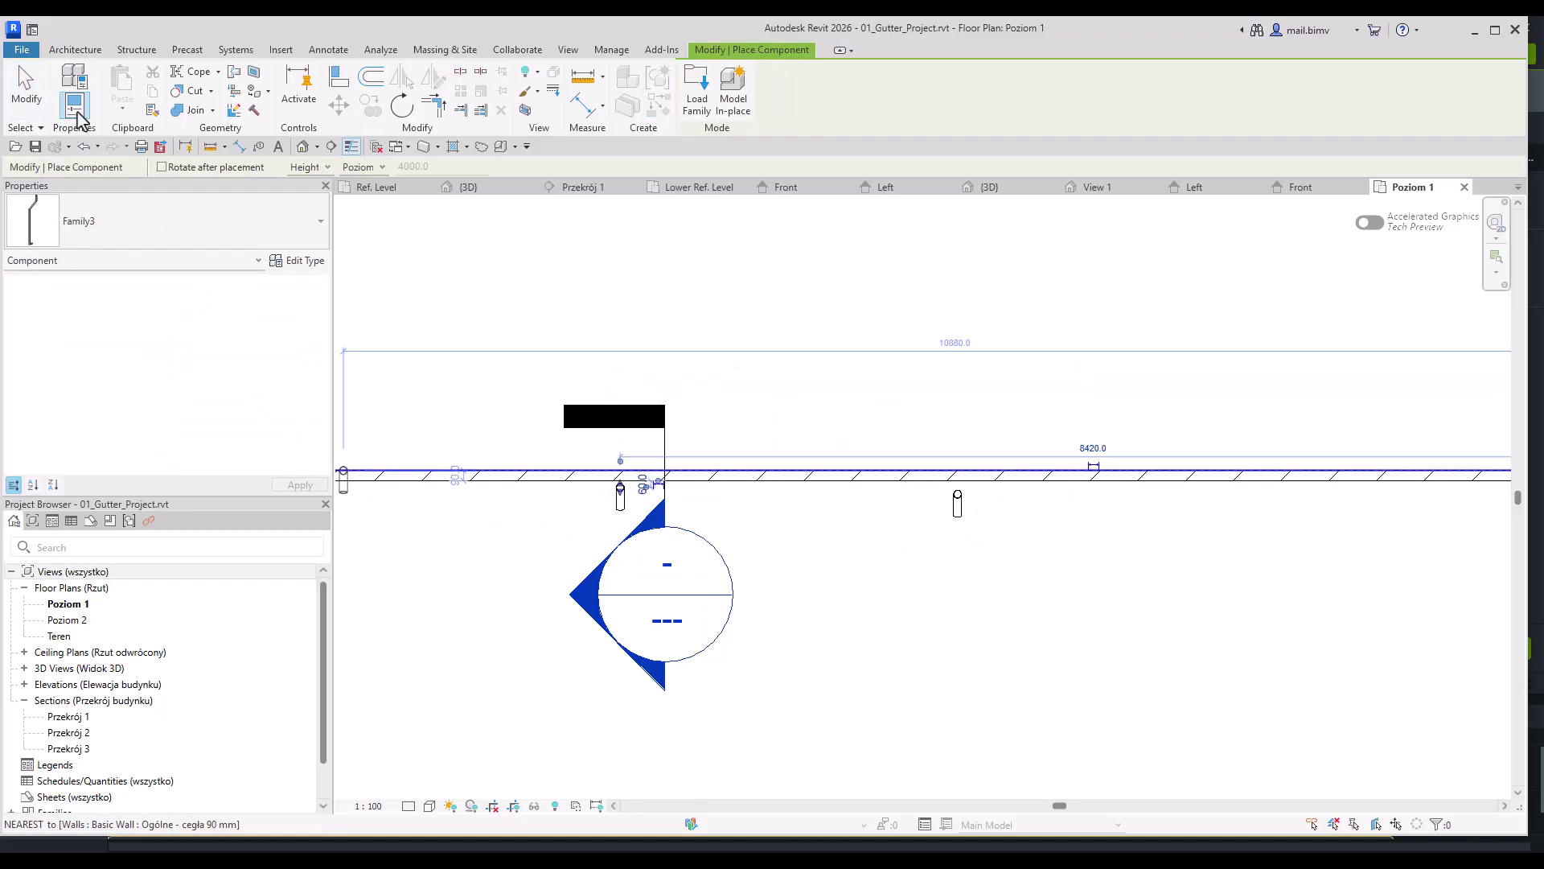
click(26, 87)
double_click(588, 614)
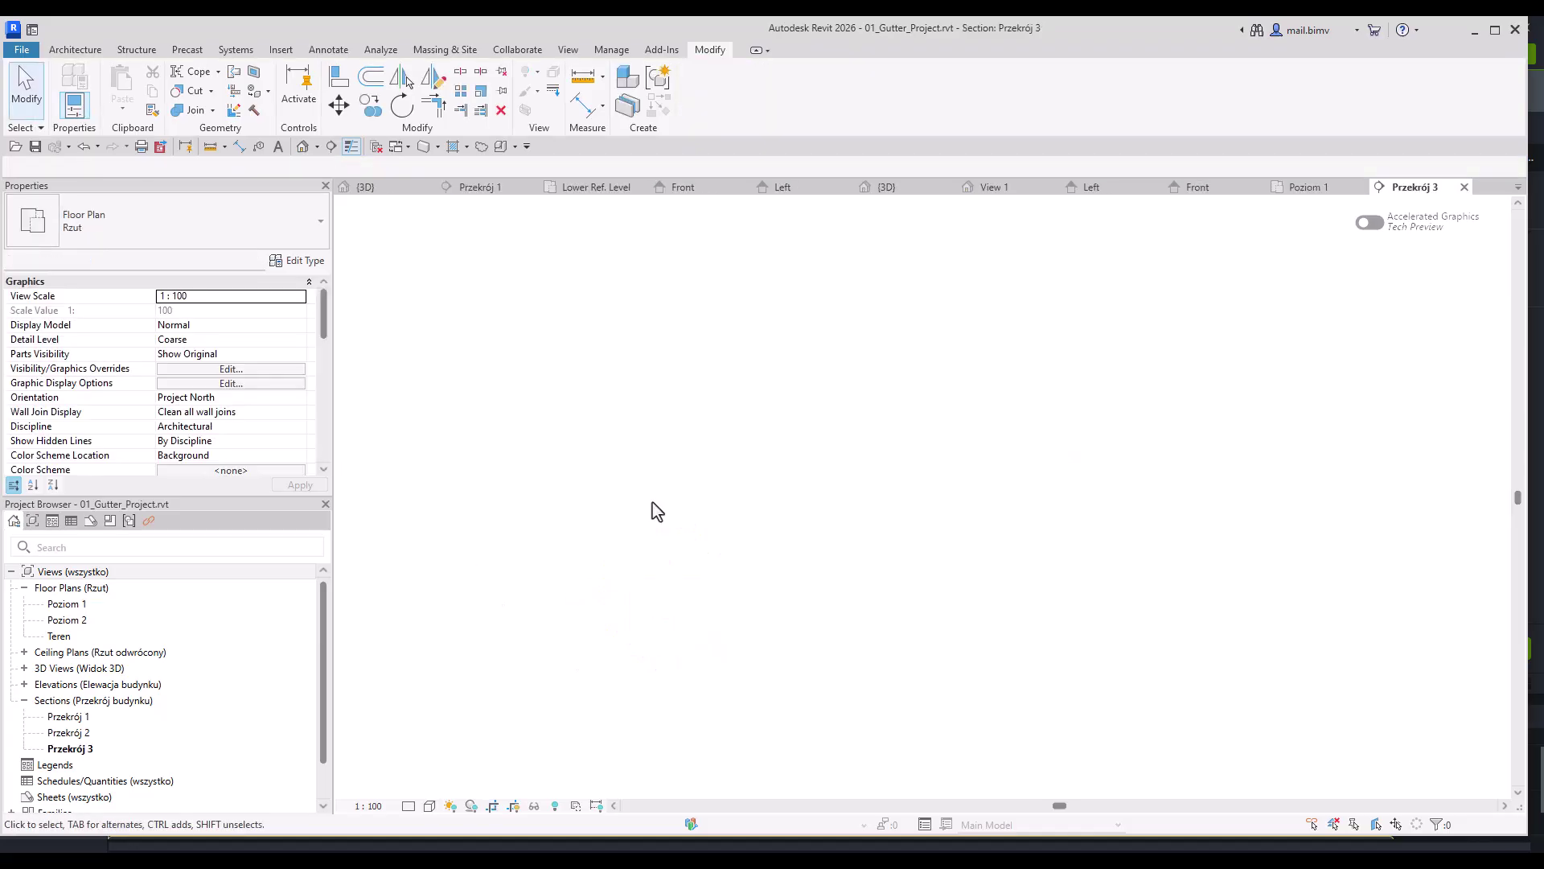
click(924, 557)
- Drag shape handles to set Wall Offset 585.7 and top straight part 330.6
scroll(924, 556, up, 8)
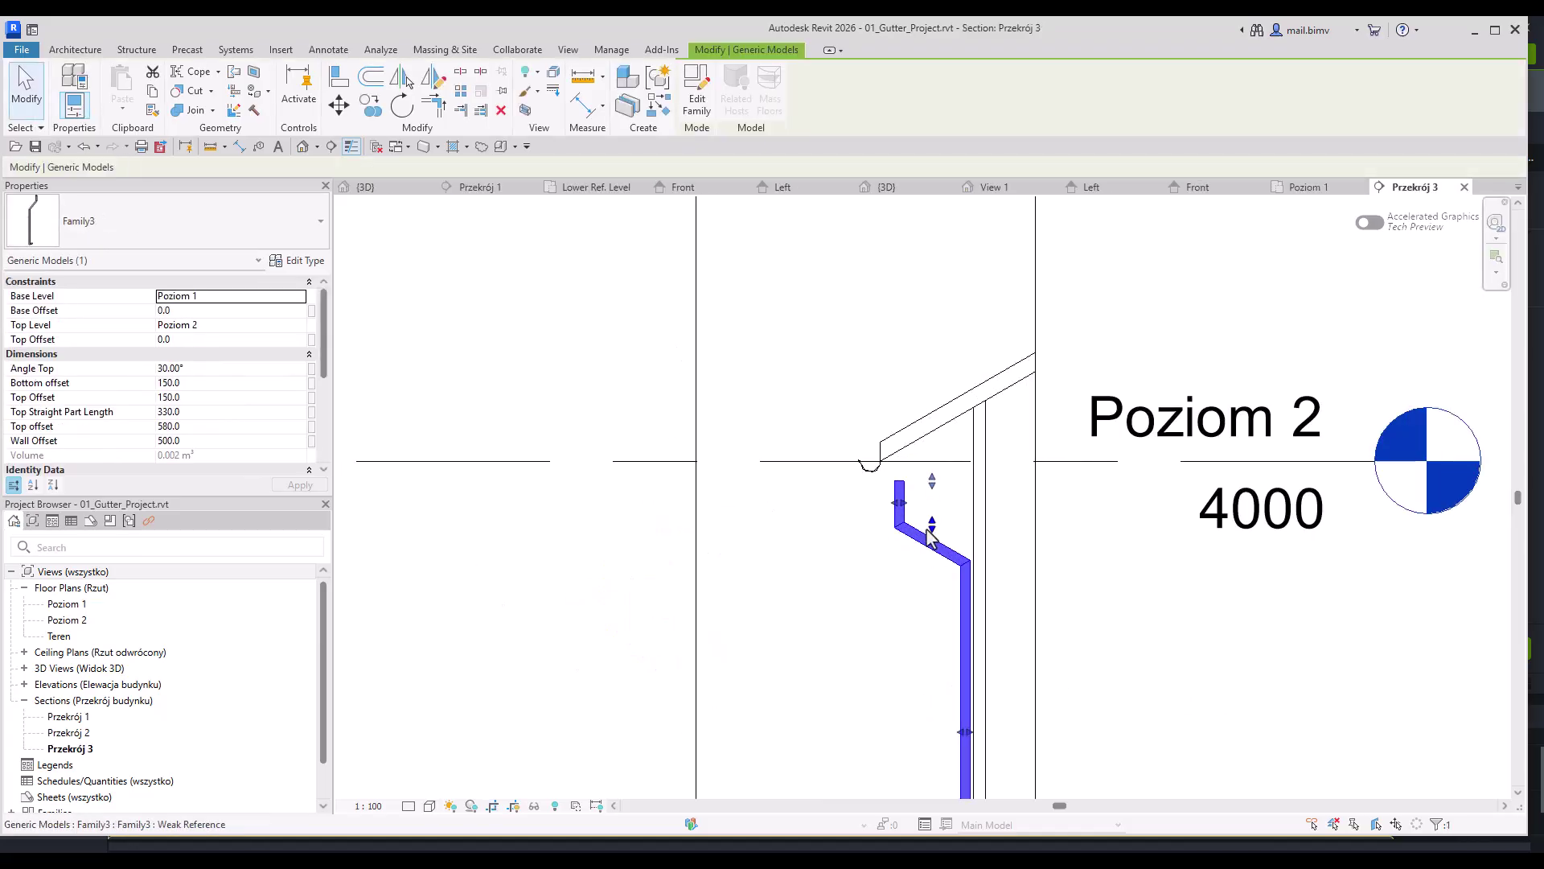
drag(833, 477, 789, 481)
mouse_move(908, 422)
mouse_down()
mouse_move(907, 403)
mouse_move(906, 452)
mouse_move(906, 427)
mouse_move(931, 414)
mouse_move(934, 441)
mouse_move(933, 393)
mouse_move(924, 418)
mouse_move(924, 405)
mouse_up()
scroll(925, 422, up, 3)
scroll(915, 422, down, 5)
middle_drag(844, 492, 844, 460)
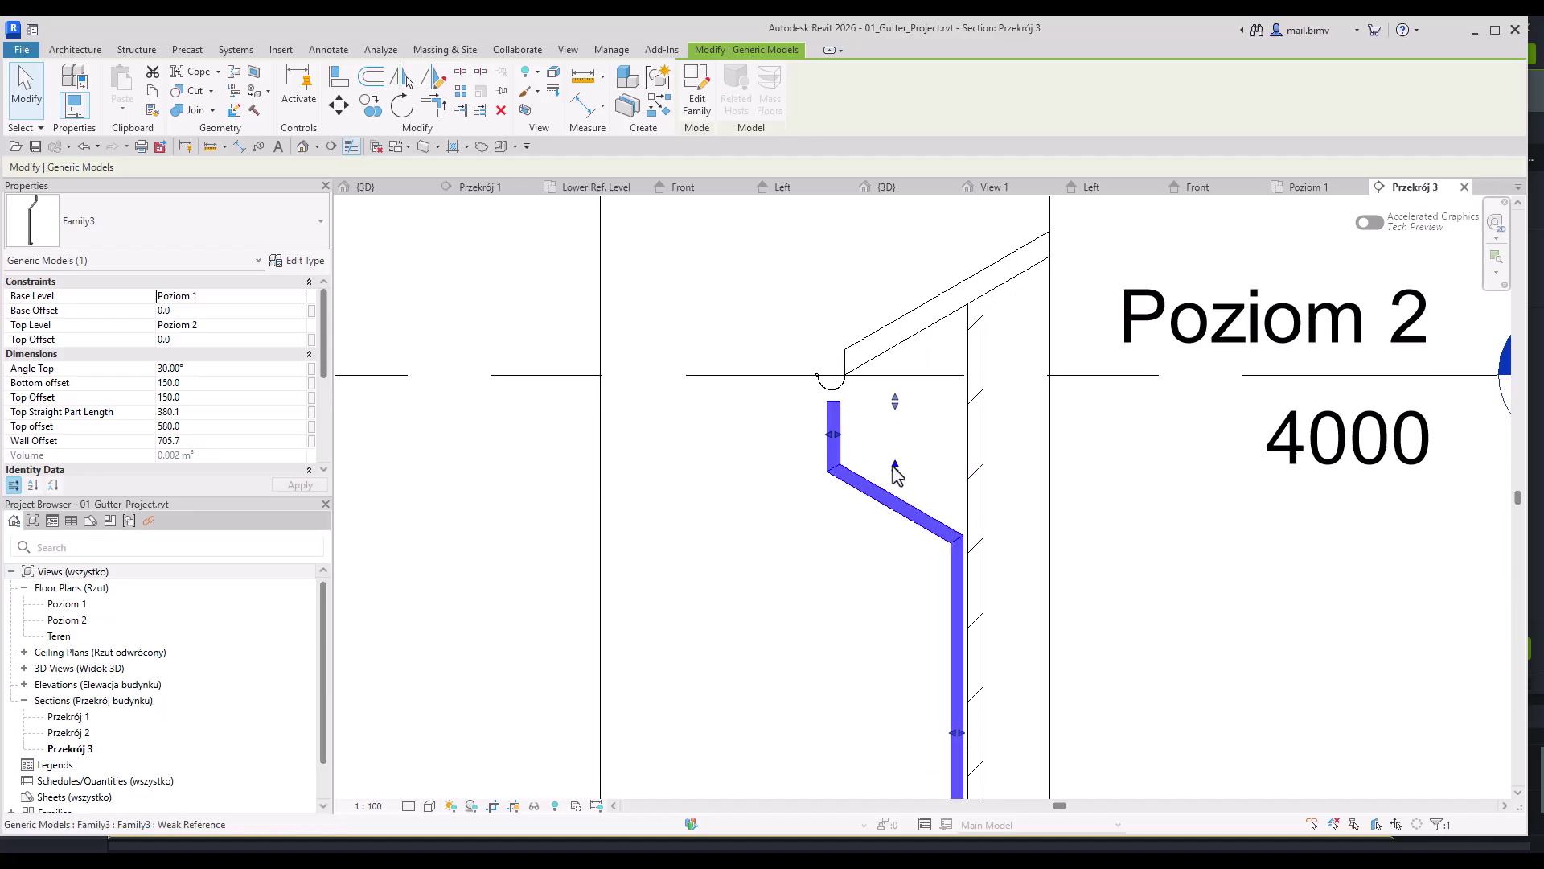
drag(896, 465, 885, 417)
- Pull the lower leg to bottom offset 272.6 and raise the downspout's bottom end
scroll(885, 417, up, 2)
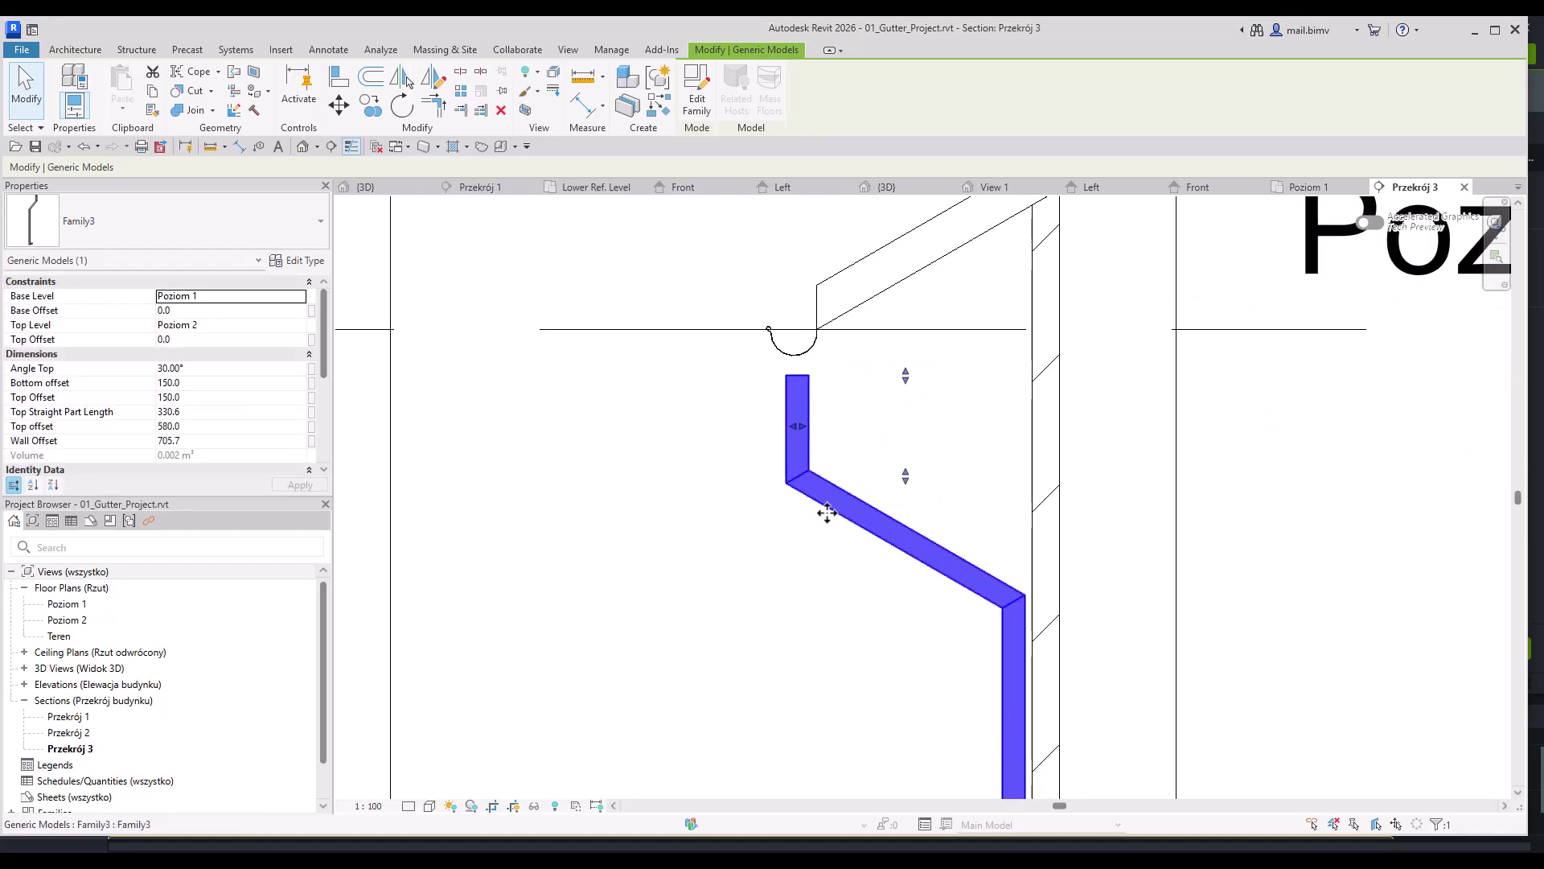
scroll(827, 510, down, 2)
middle_drag(837, 562, 955, 529)
drag(956, 528, 924, 524)
scroll(917, 517, down, 3)
scroll(923, 641, up, 2)
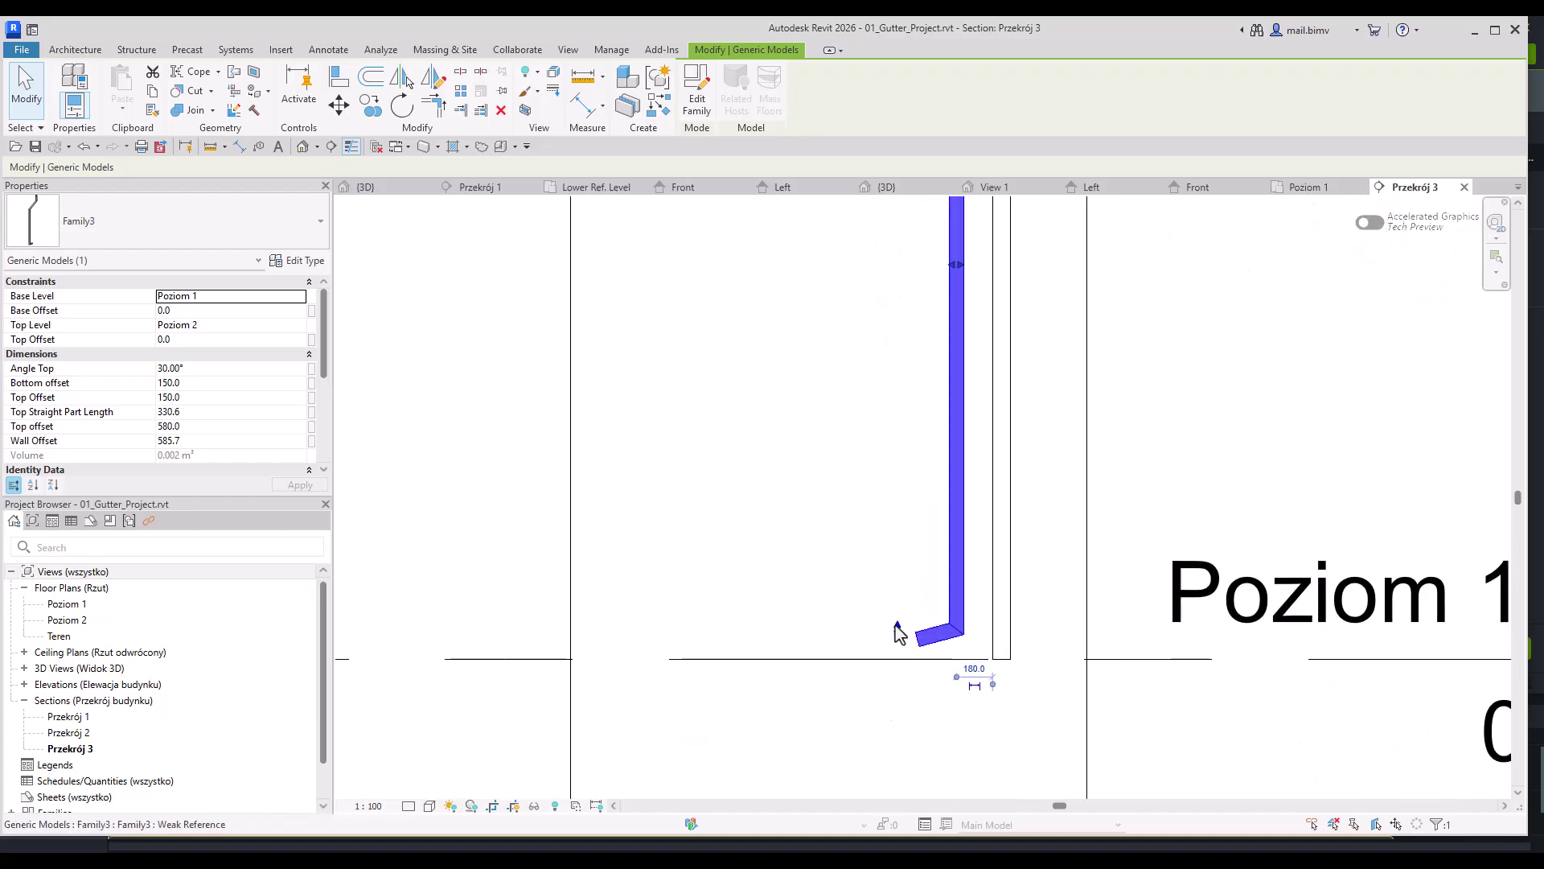
drag(896, 630, 896, 611)
scroll(896, 610, down, 2)
- Set the downspout type's Angle Bottom to 10° and End extension length to 150
click(307, 261)
click(474, 308)
text(10)
click(580, 572)
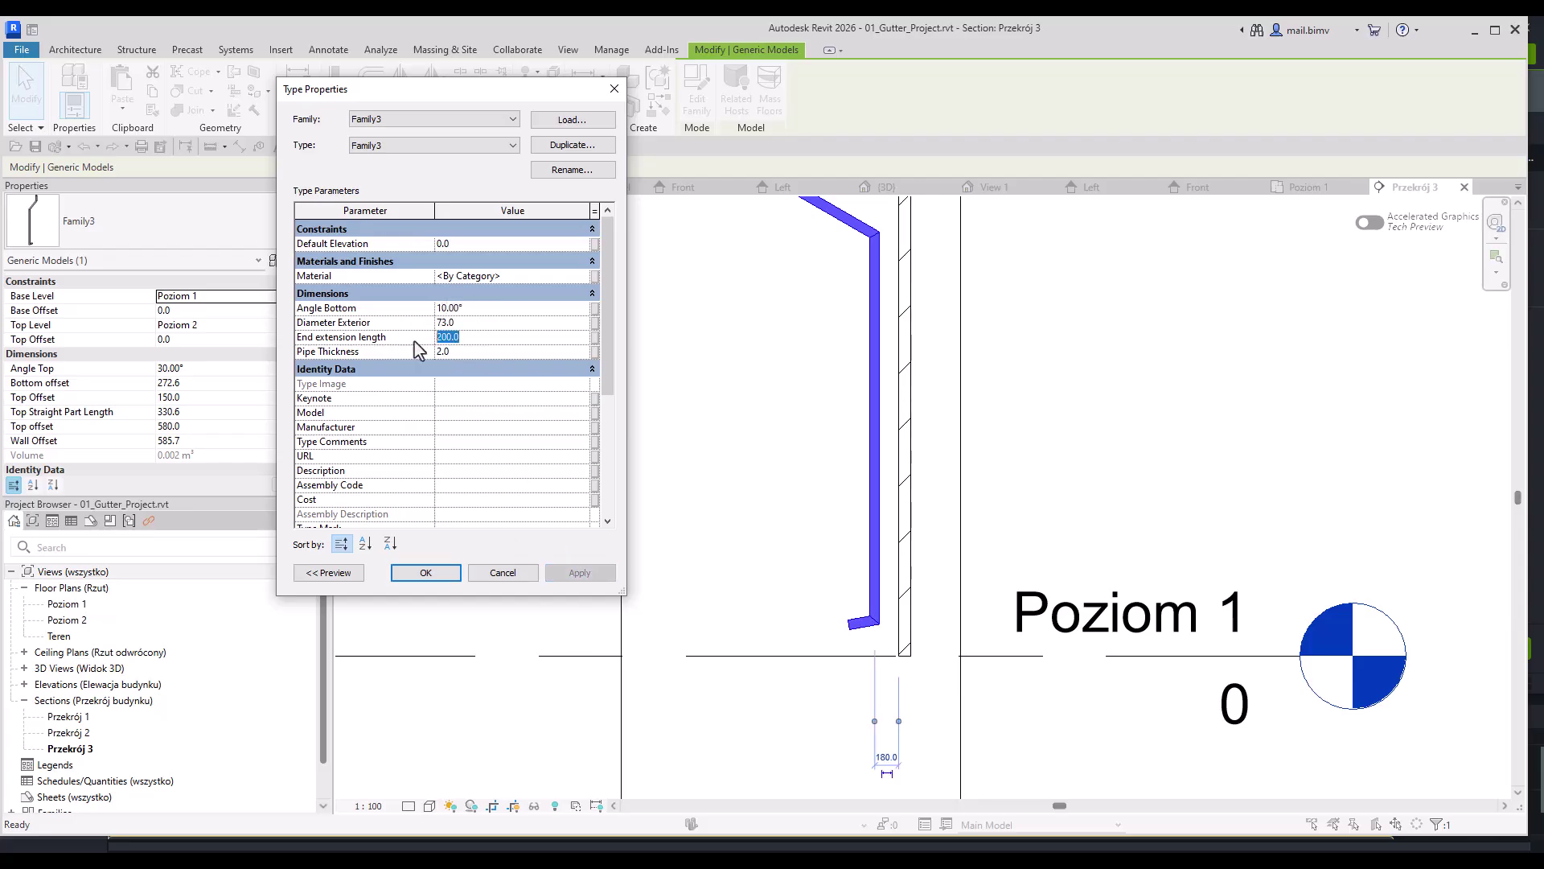
text(150)
click(588, 573)
click(426, 572)
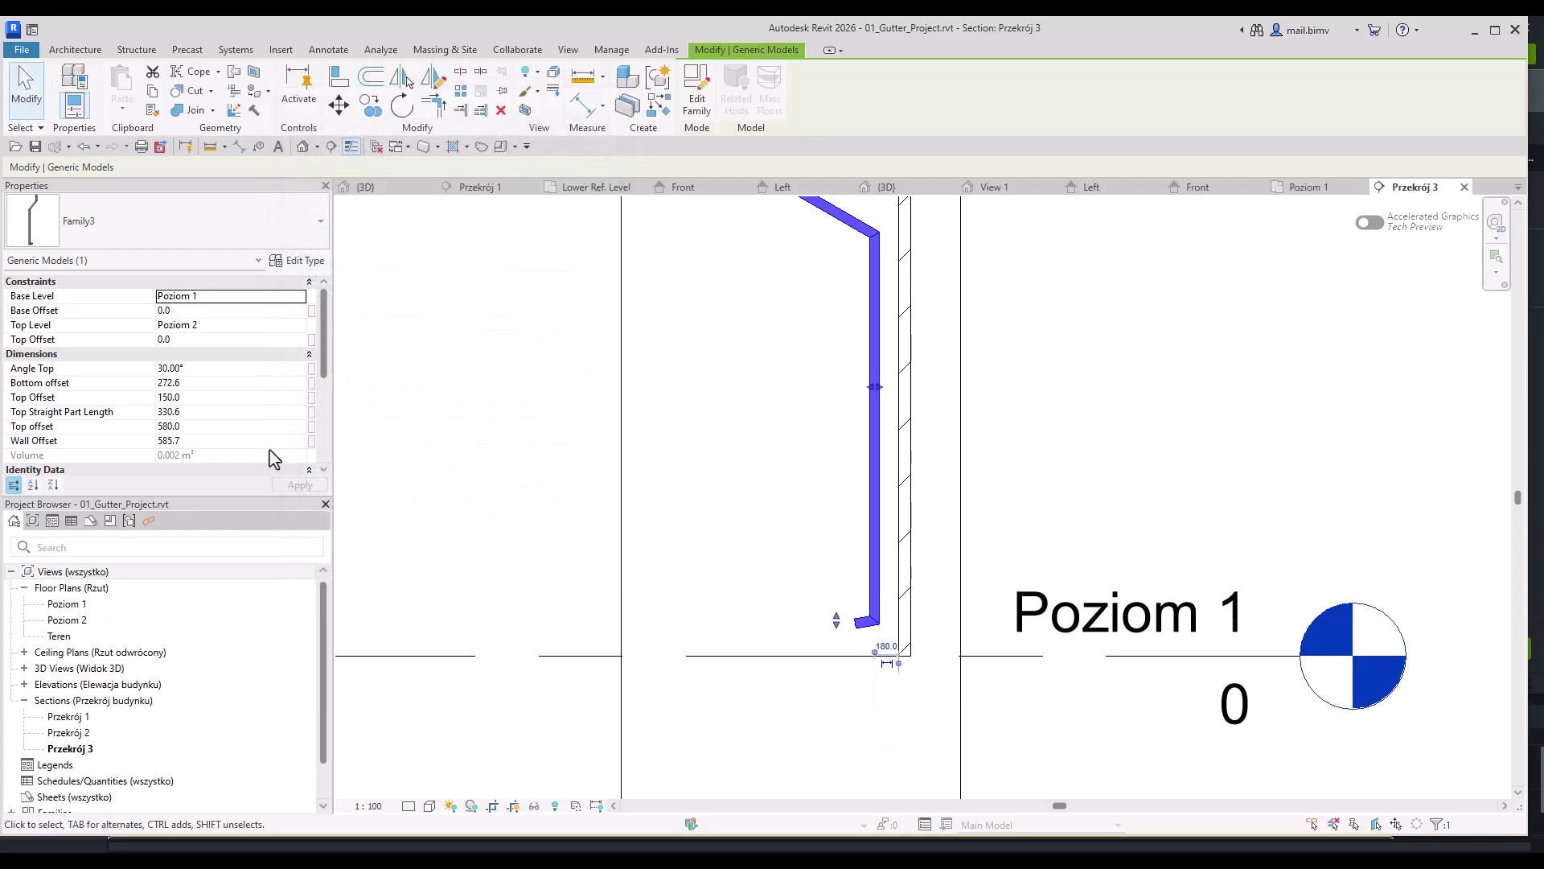
- Set Angle Top to 45° and drag grips to lengthen the top straight part to 431.0
click(202, 371)
text(45)
middle_drag(467, 502, 475, 624)
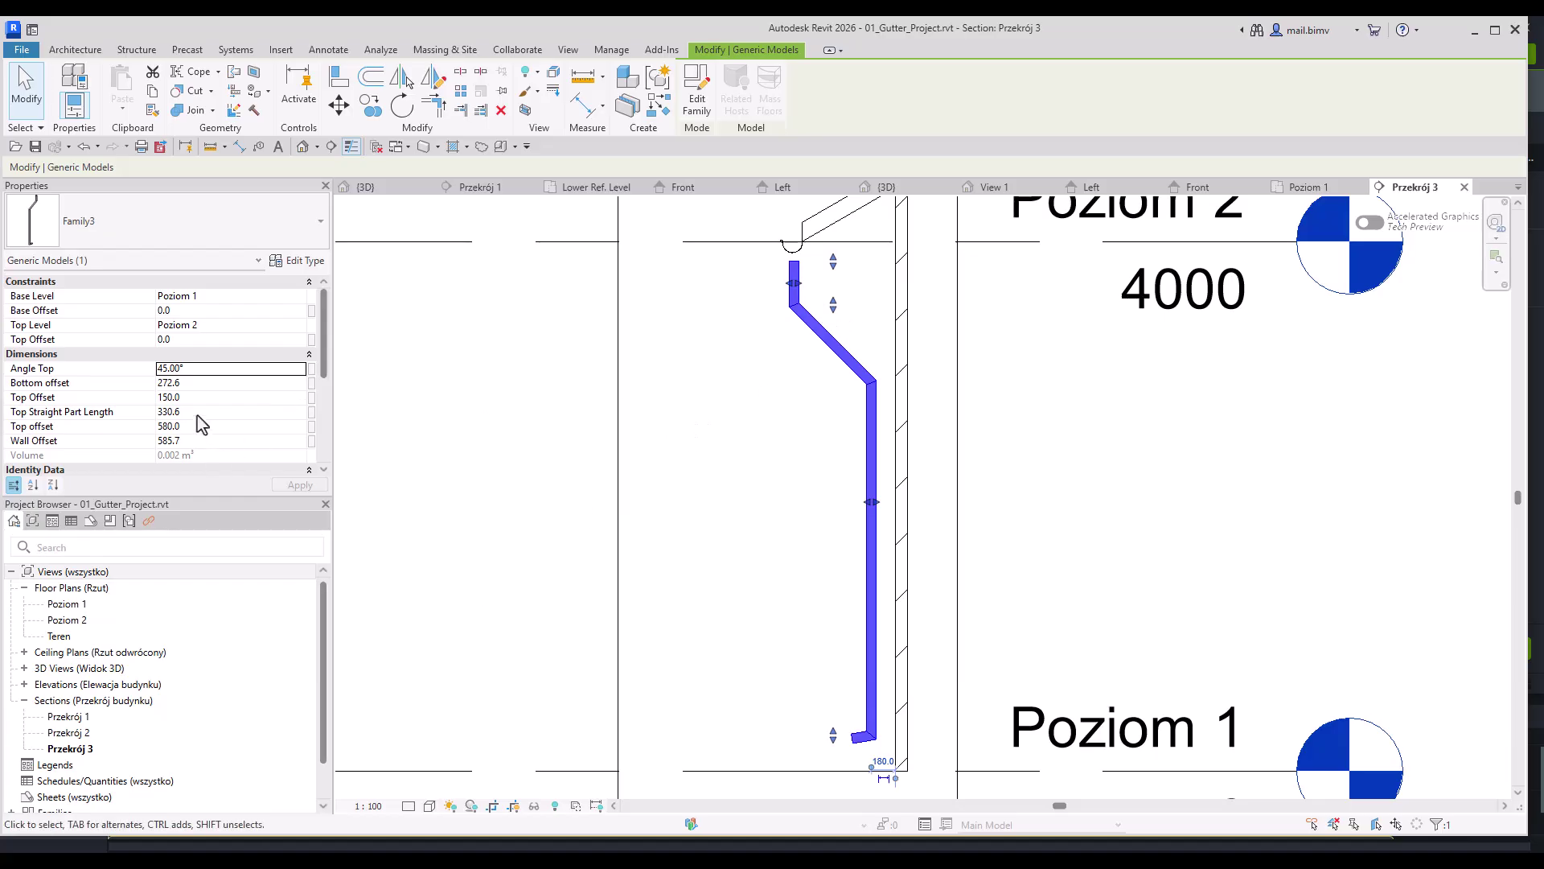
drag(794, 283, 834, 258)
scroll(834, 258, up, 2)
middle_drag(853, 422, 845, 480)
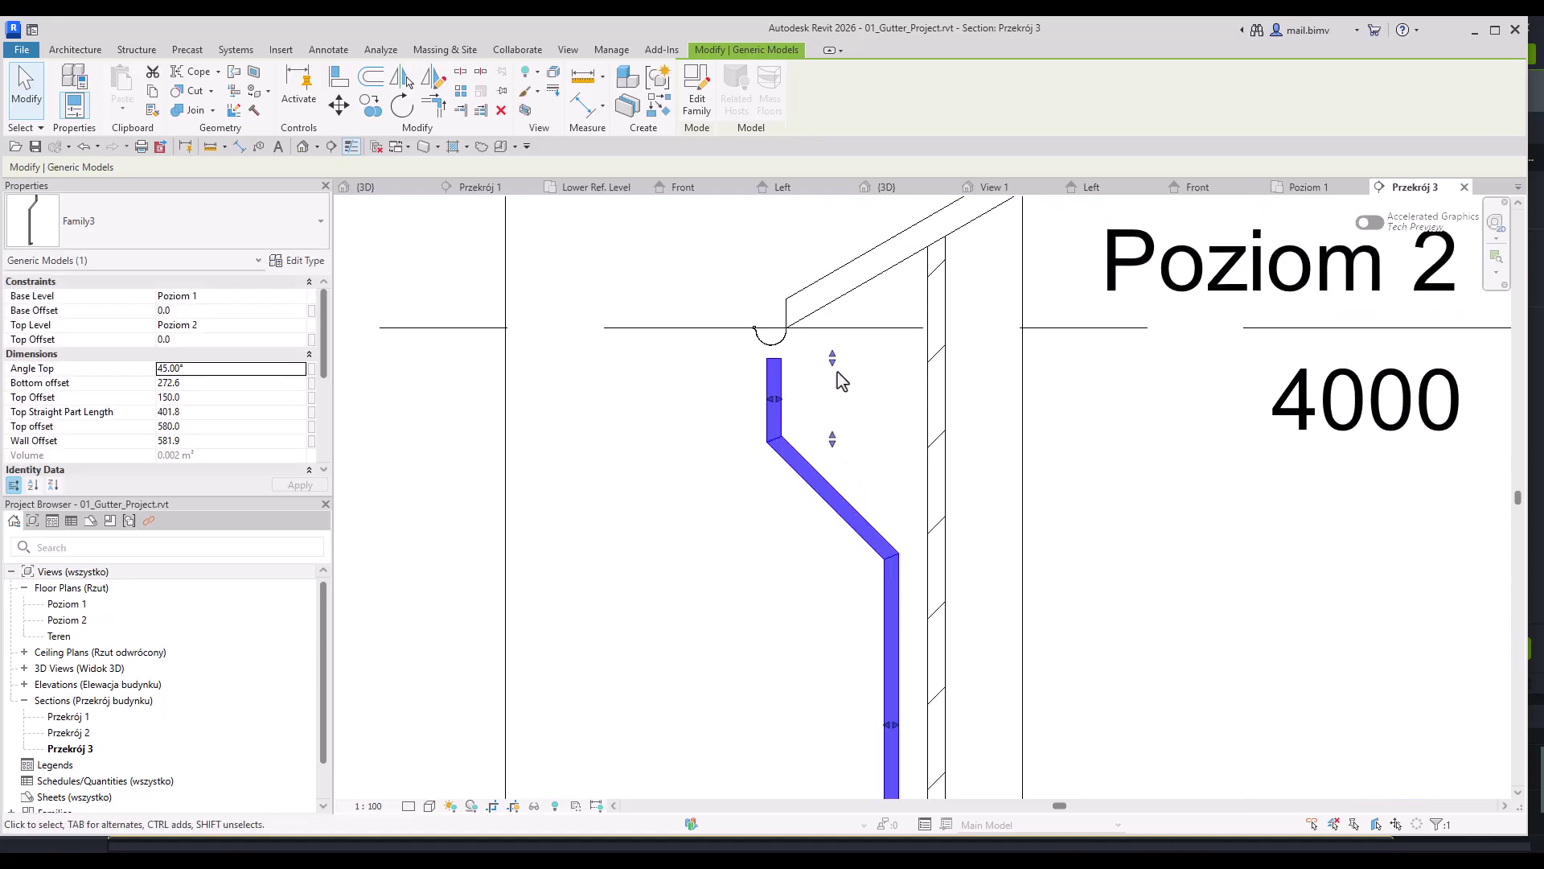
drag(828, 355, 832, 357)
- Edit the downspout family in its Left elevation and select the Top Offset dimension
double_click(817, 480)
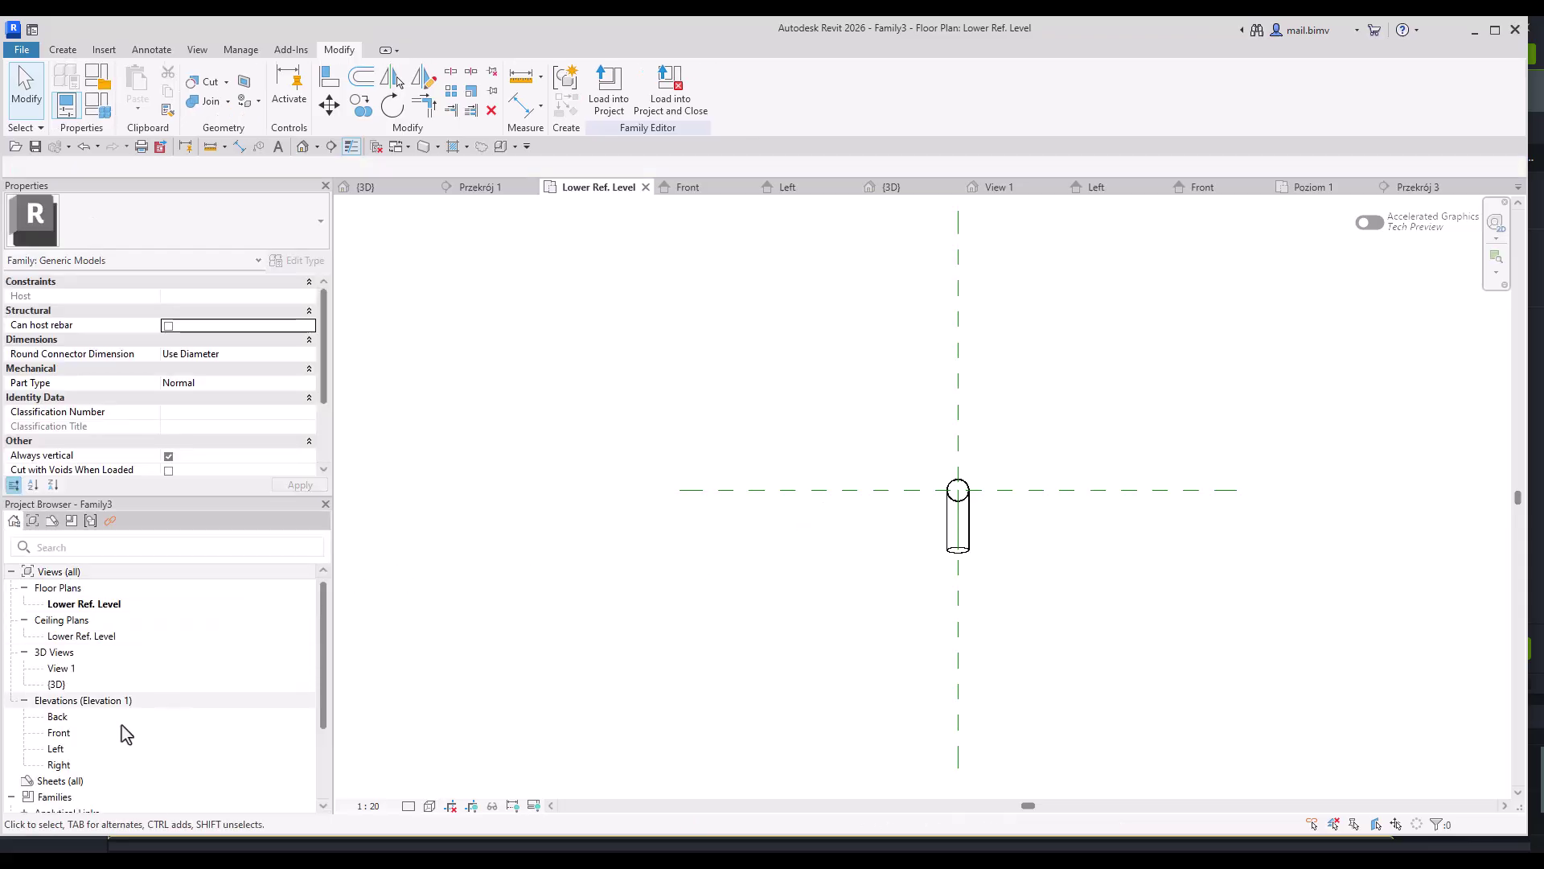
double_click(56, 748)
scroll(756, 374, up, 3)
click(722, 374)
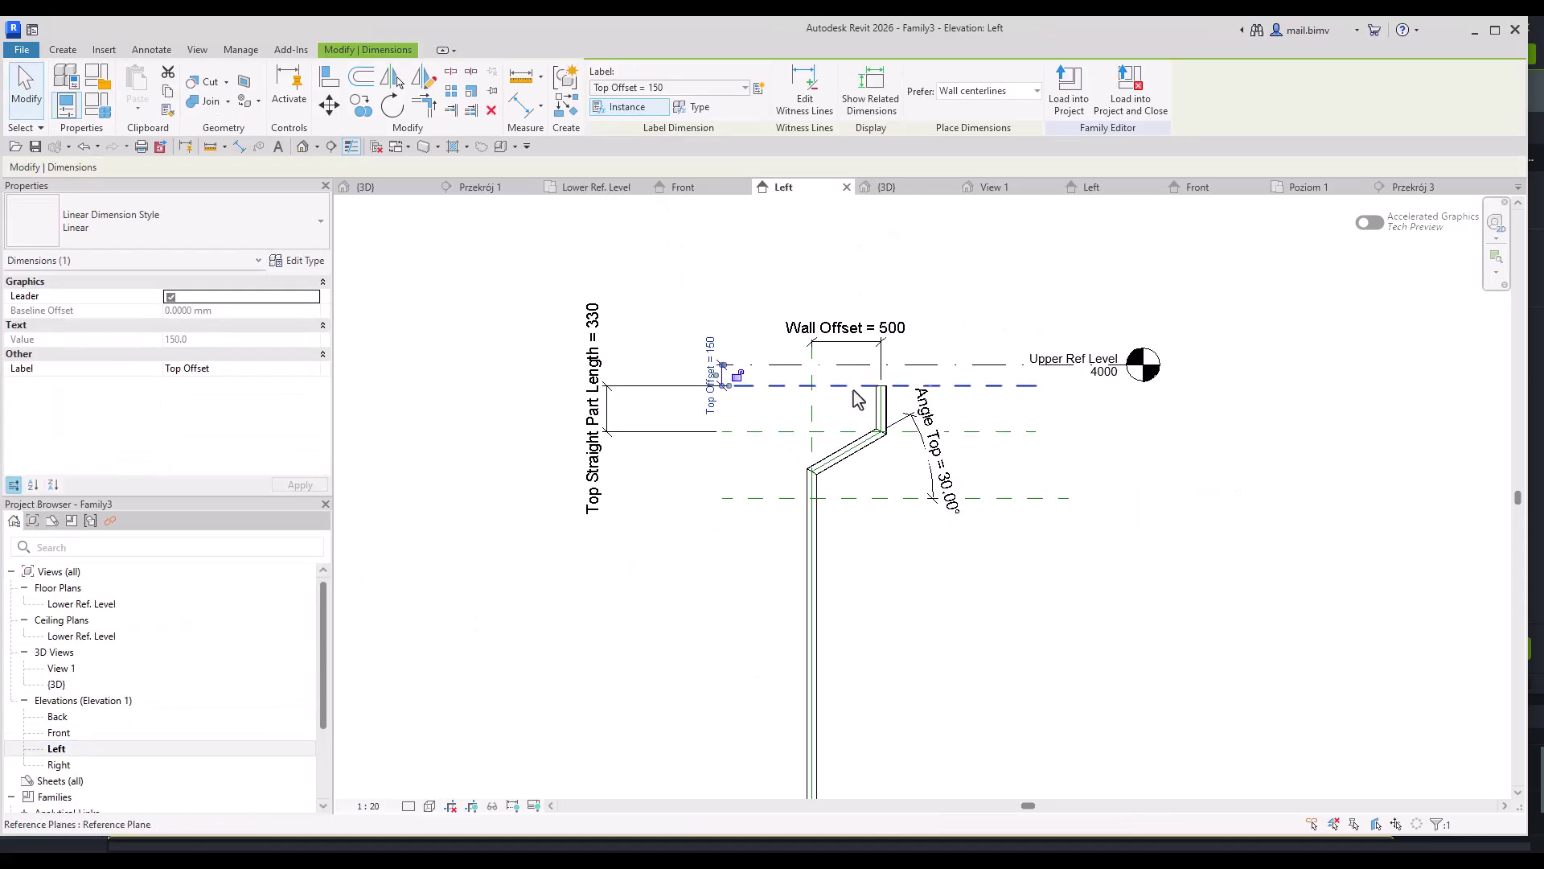
scroll(765, 381, up, 2)
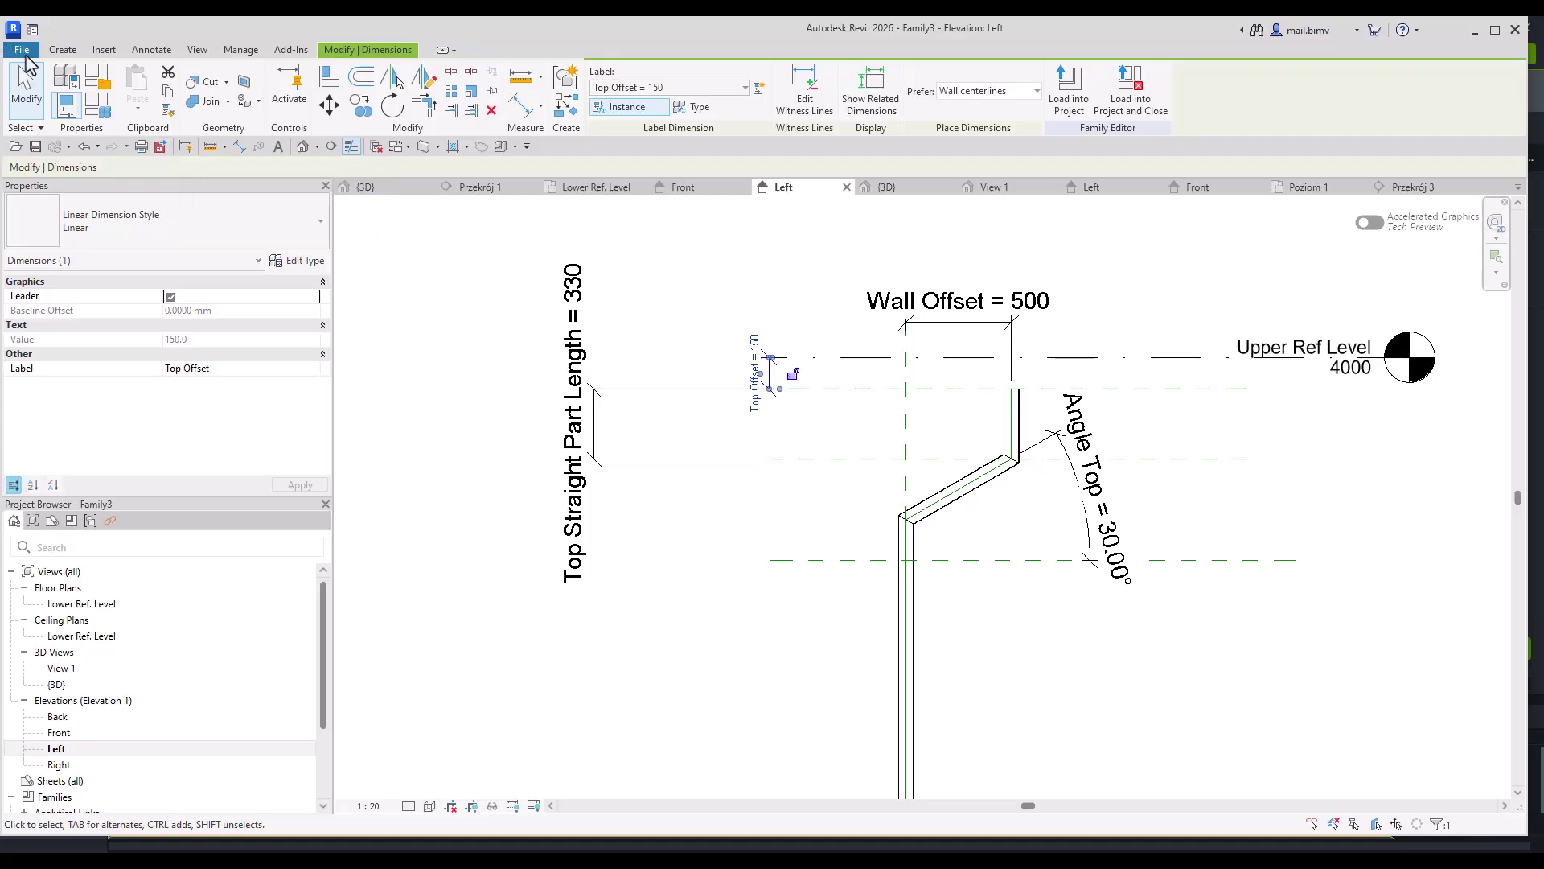
- Draw a reference plane along the Upper Ref Level
click(52, 51)
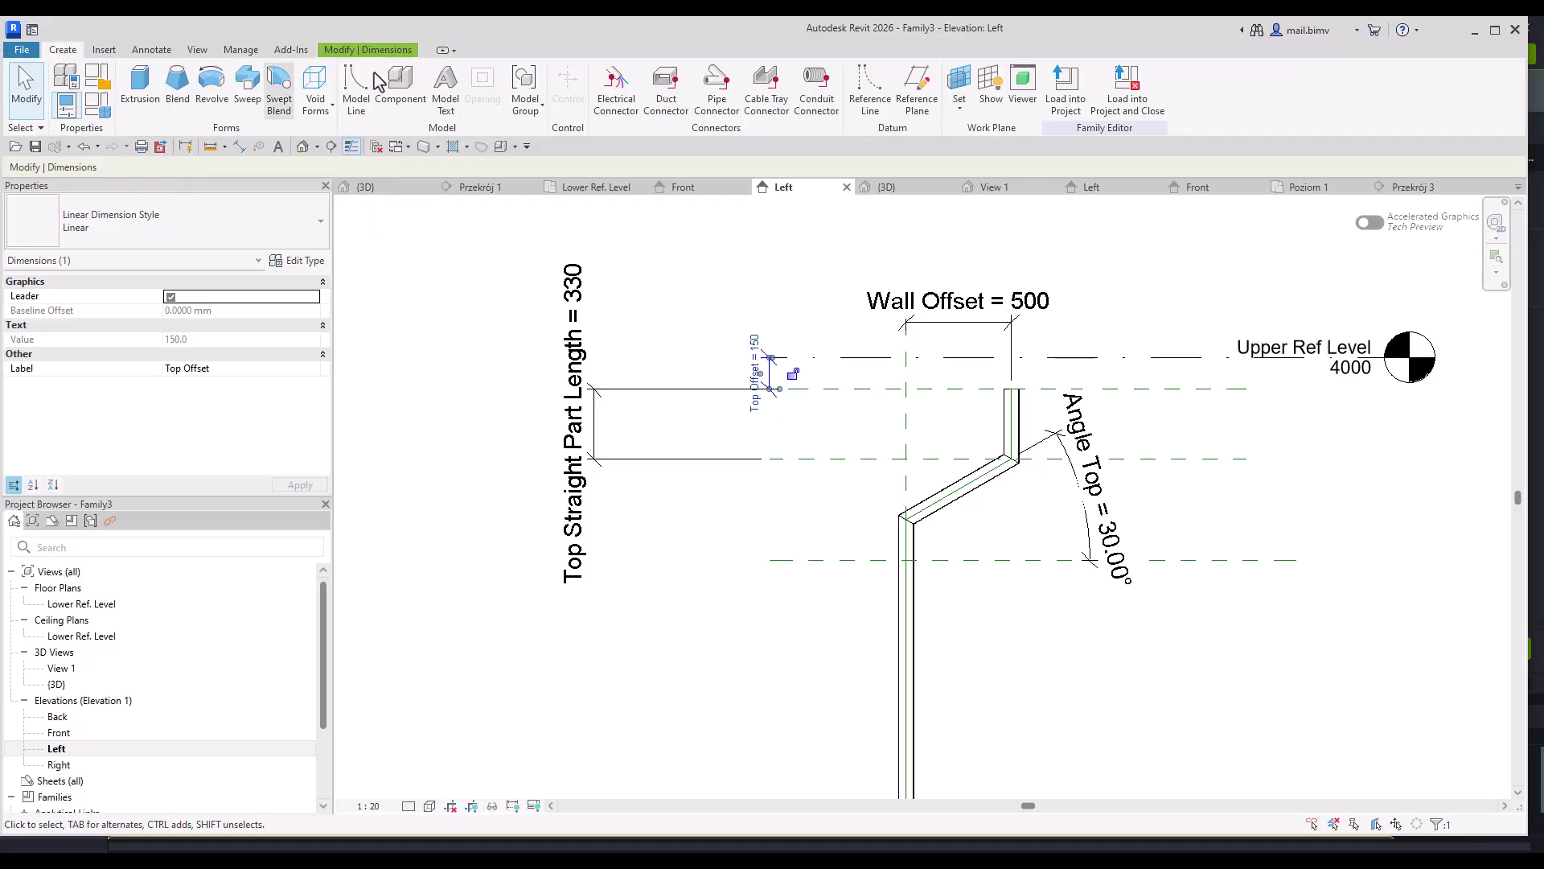
click(915, 112)
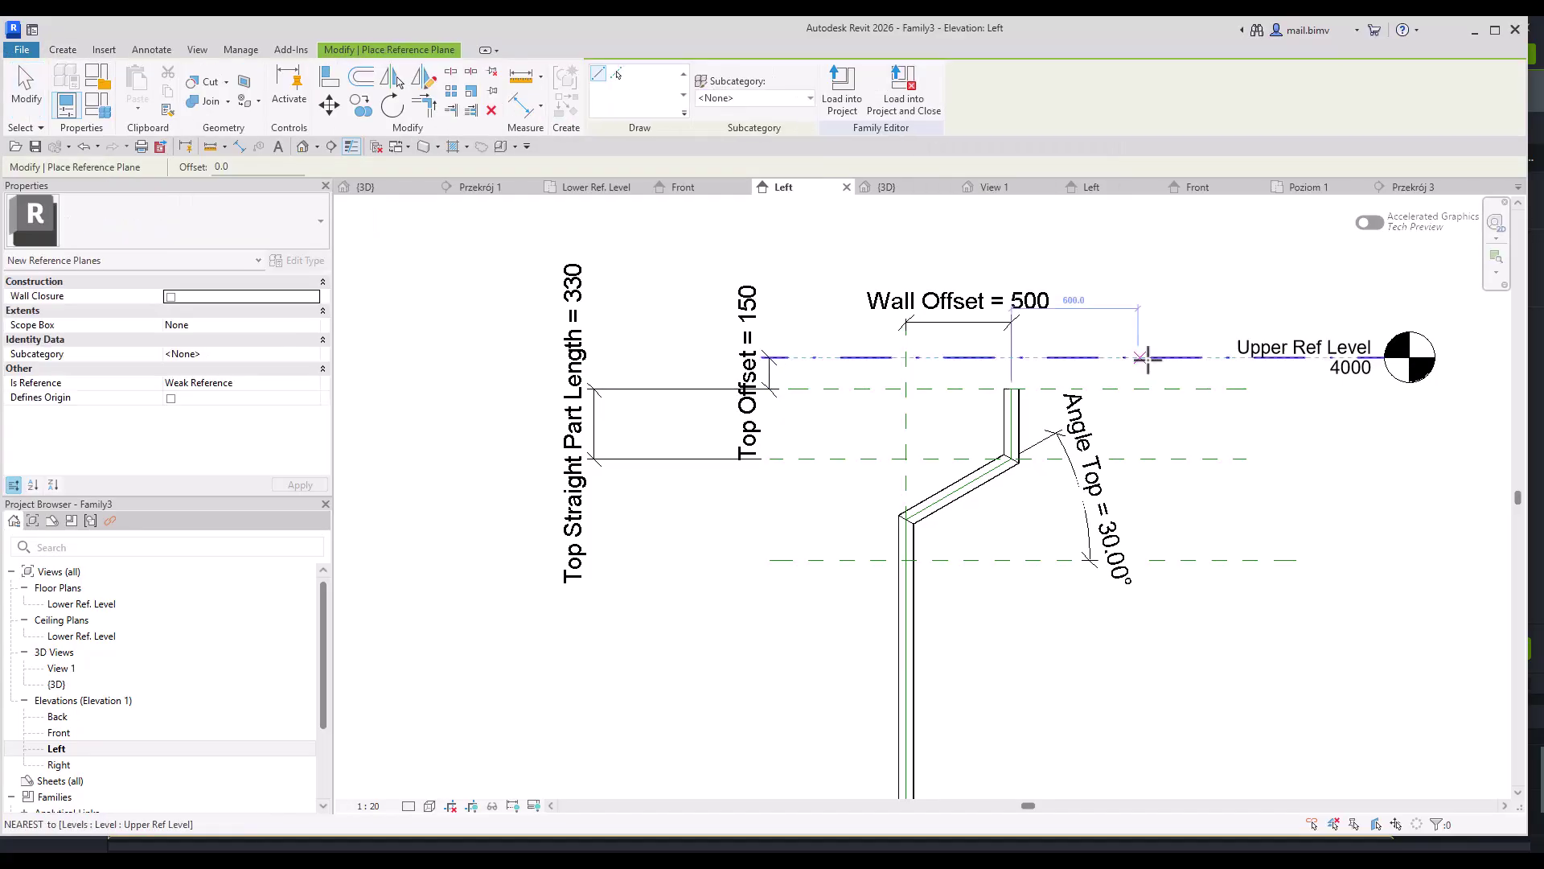
click(1018, 364)
click(802, 358)
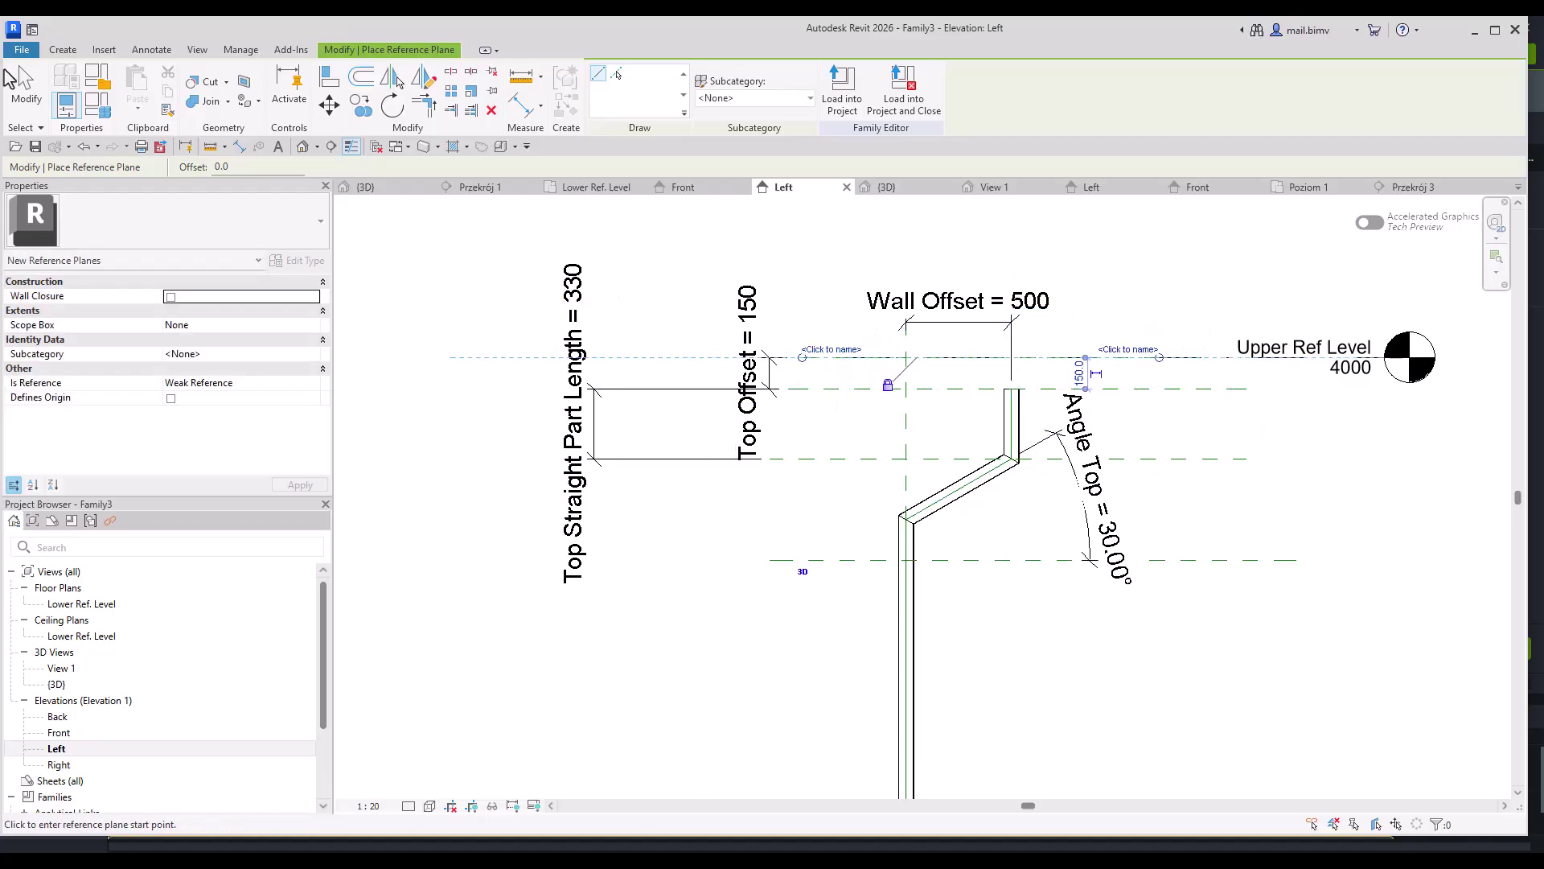
click(25, 89)
- Replace the old Top Offset dimension with an aligned 150 dimension from upper level to pipe top
click(780, 377)
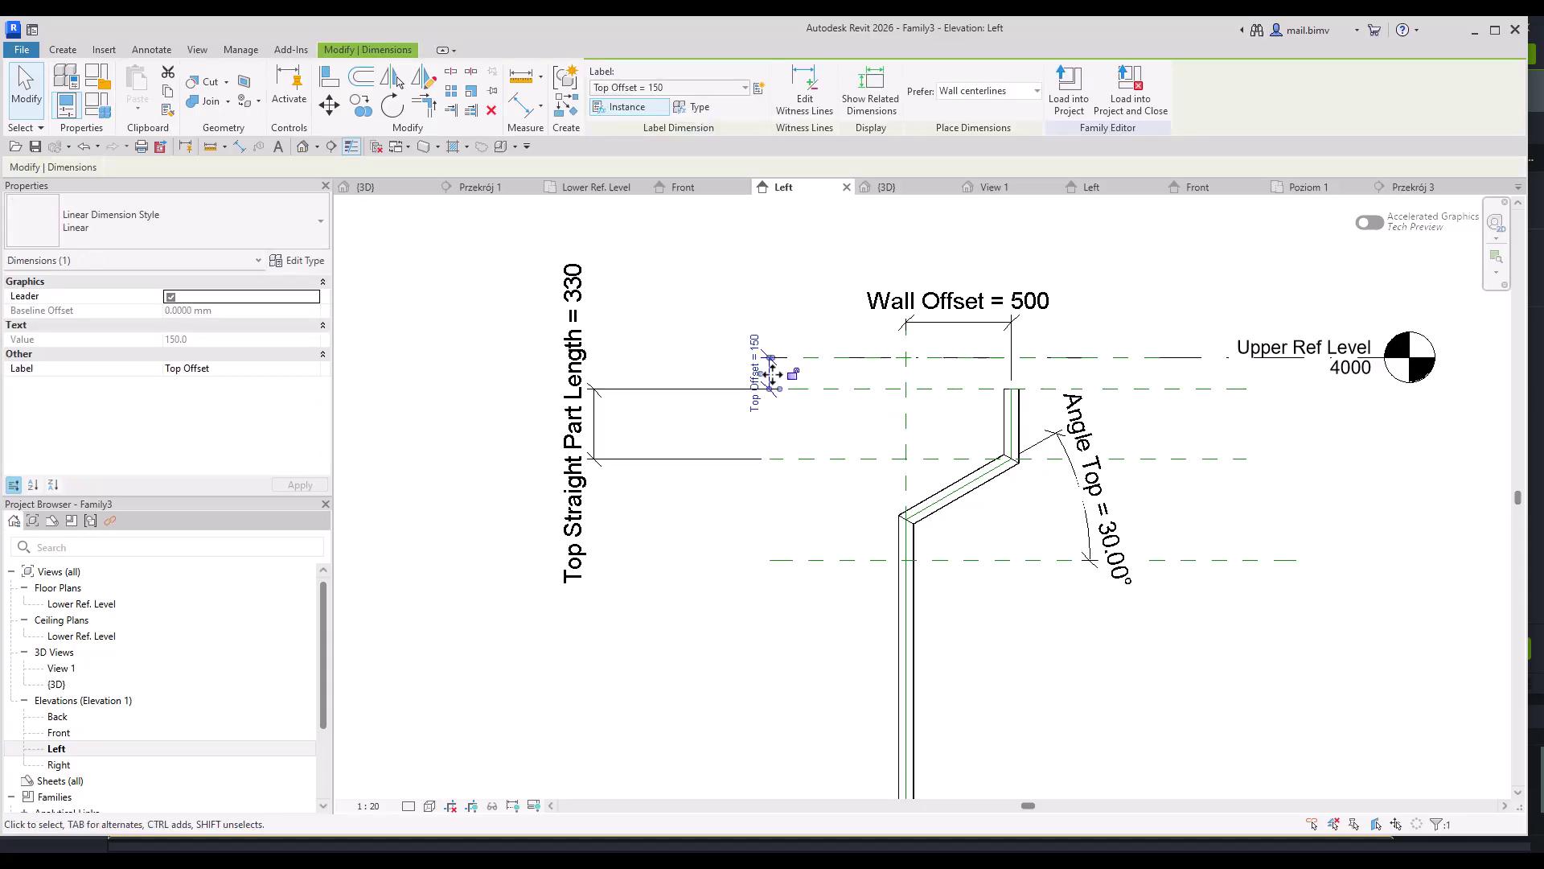
key(d)
key(i)
click(805, 358)
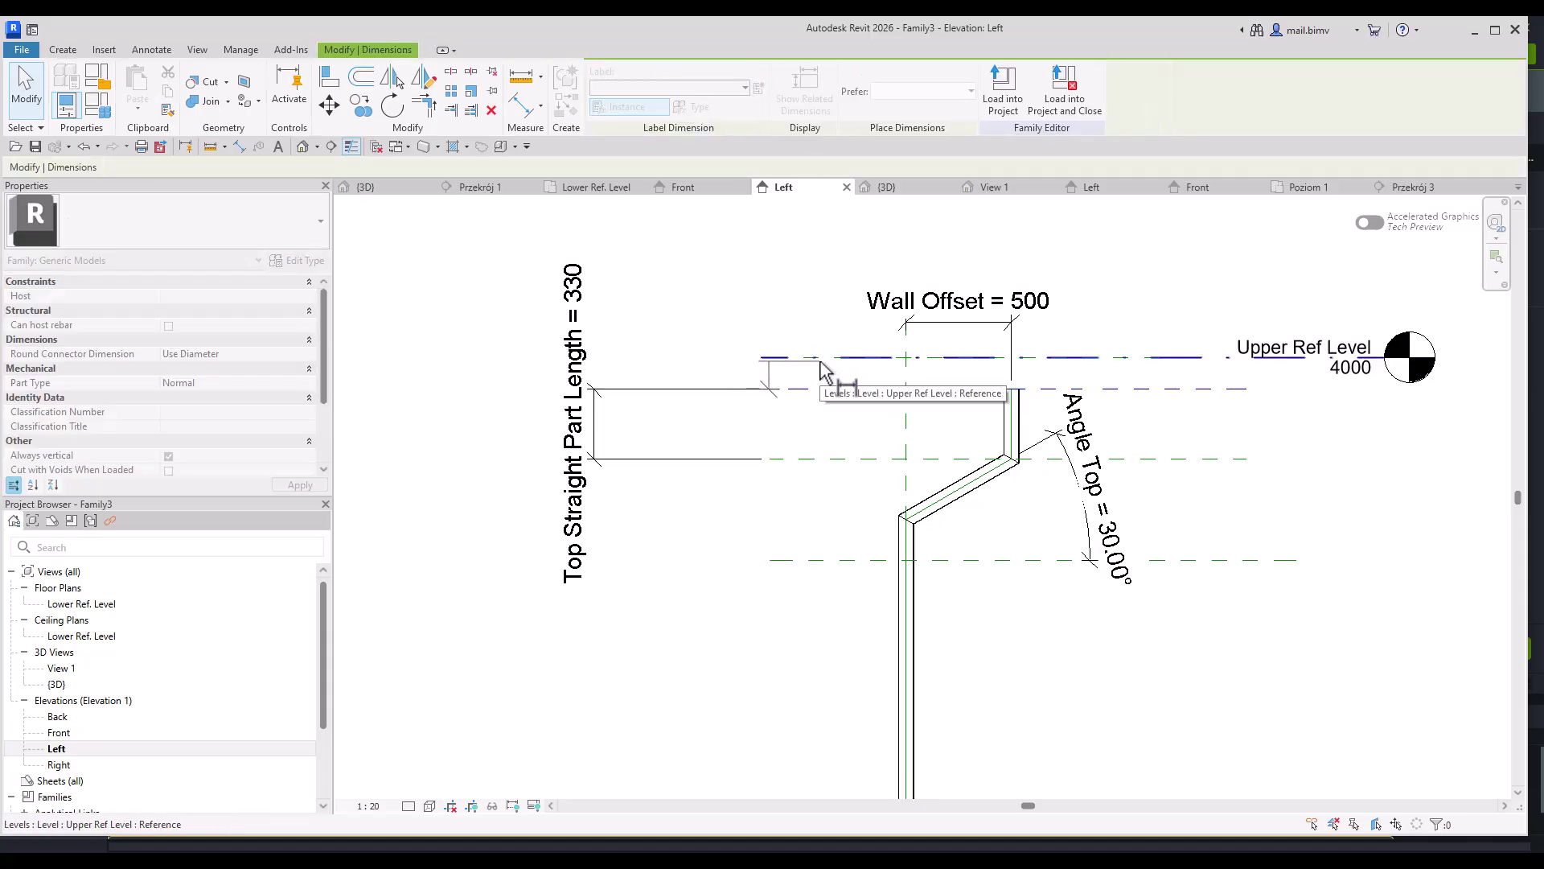
click(821, 362)
click(770, 346)
key(Escape)
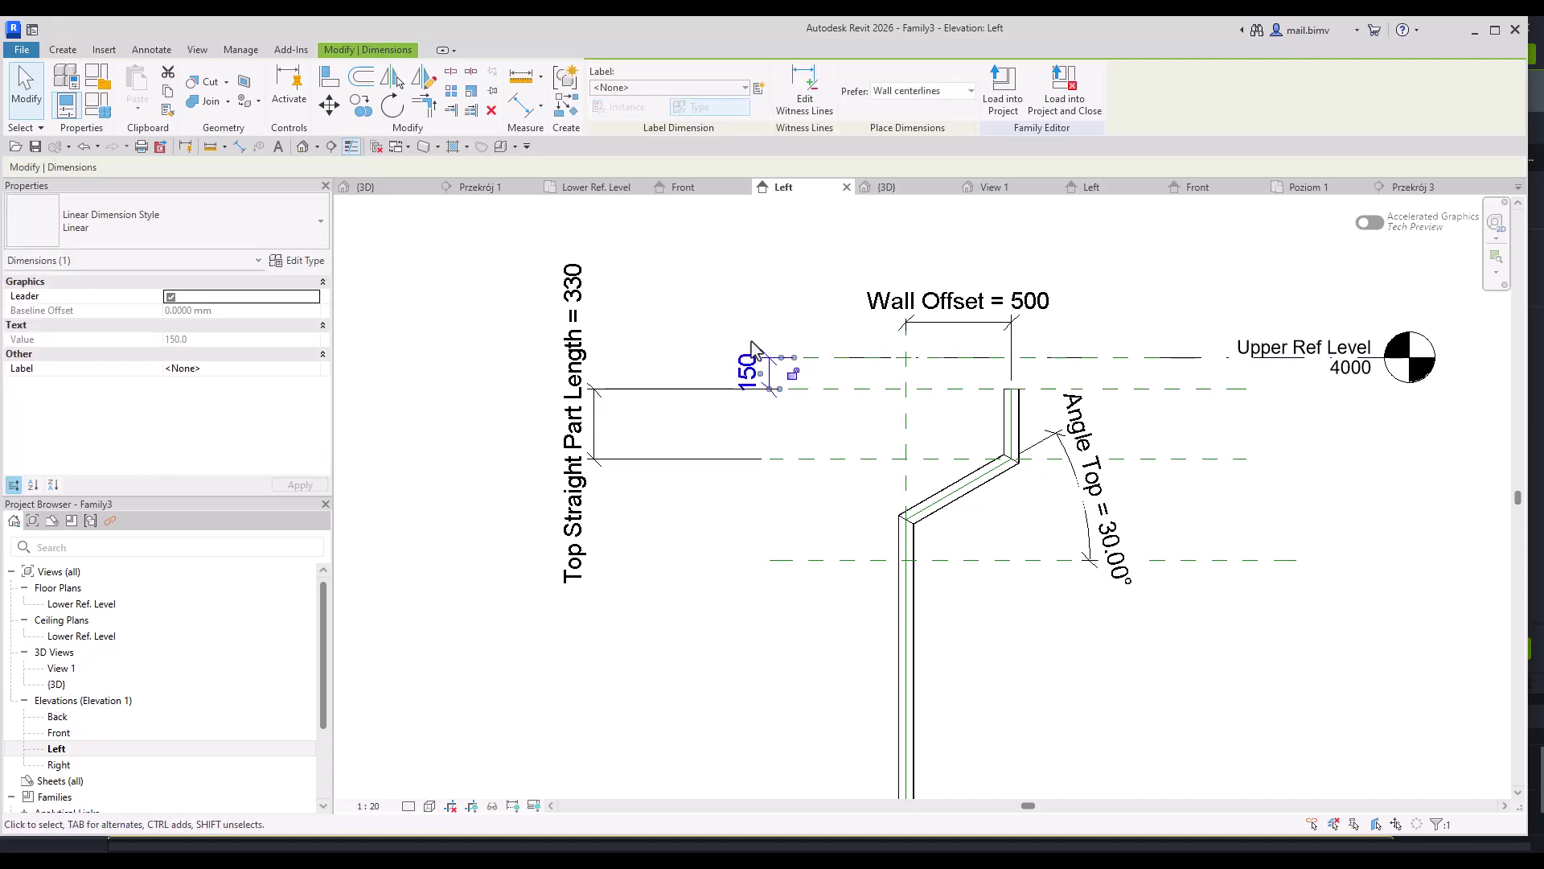
- Label the new 150 dimension with the Top offset parameter
key(Escape)
click(747, 372)
click(738, 89)
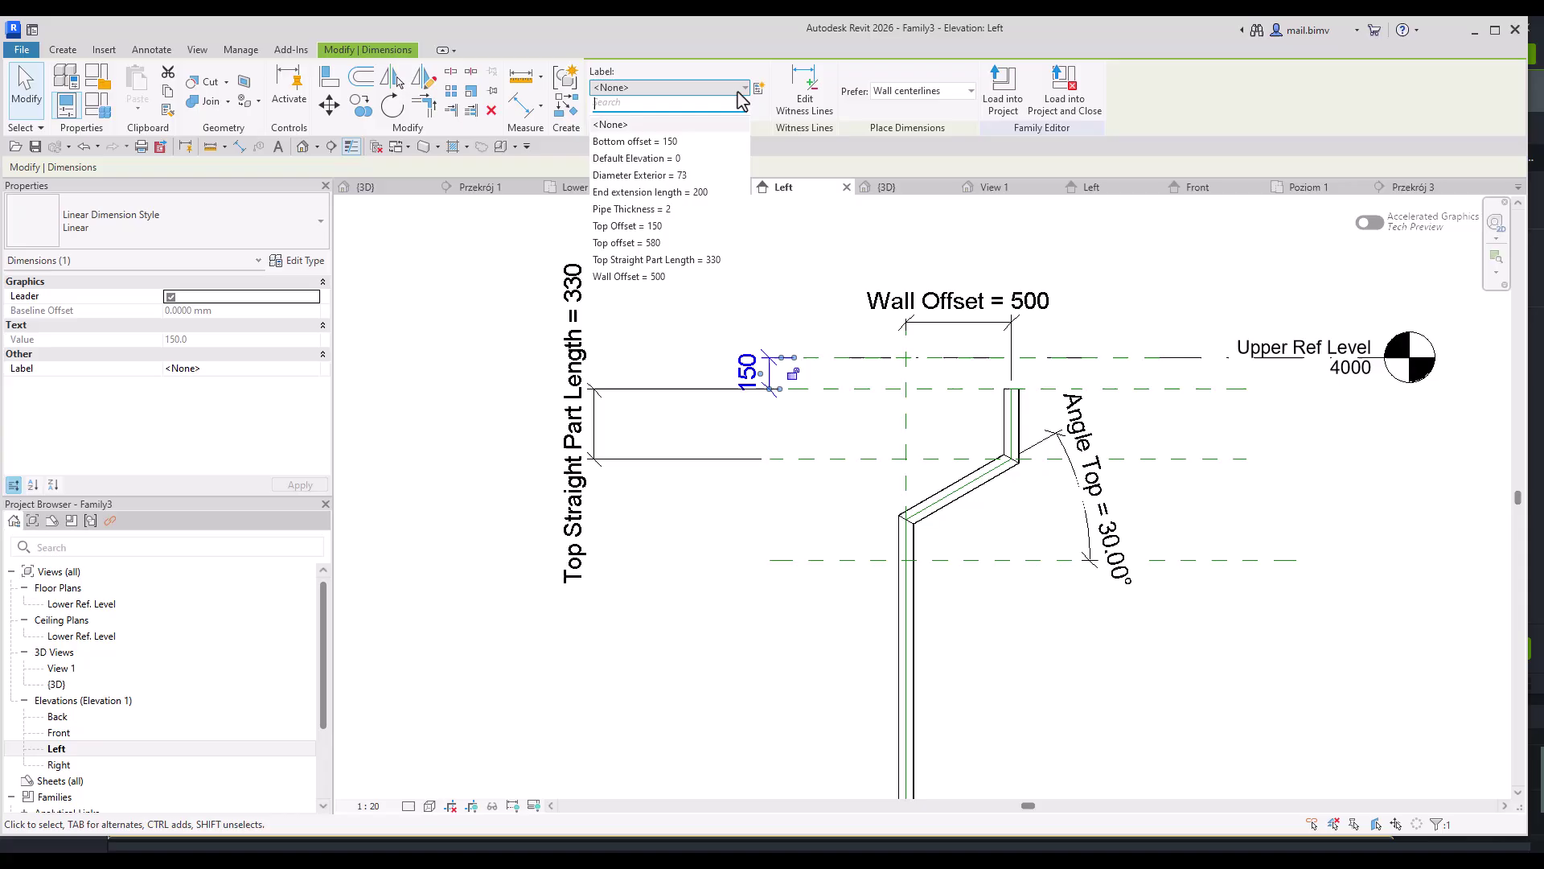
click(641, 243)
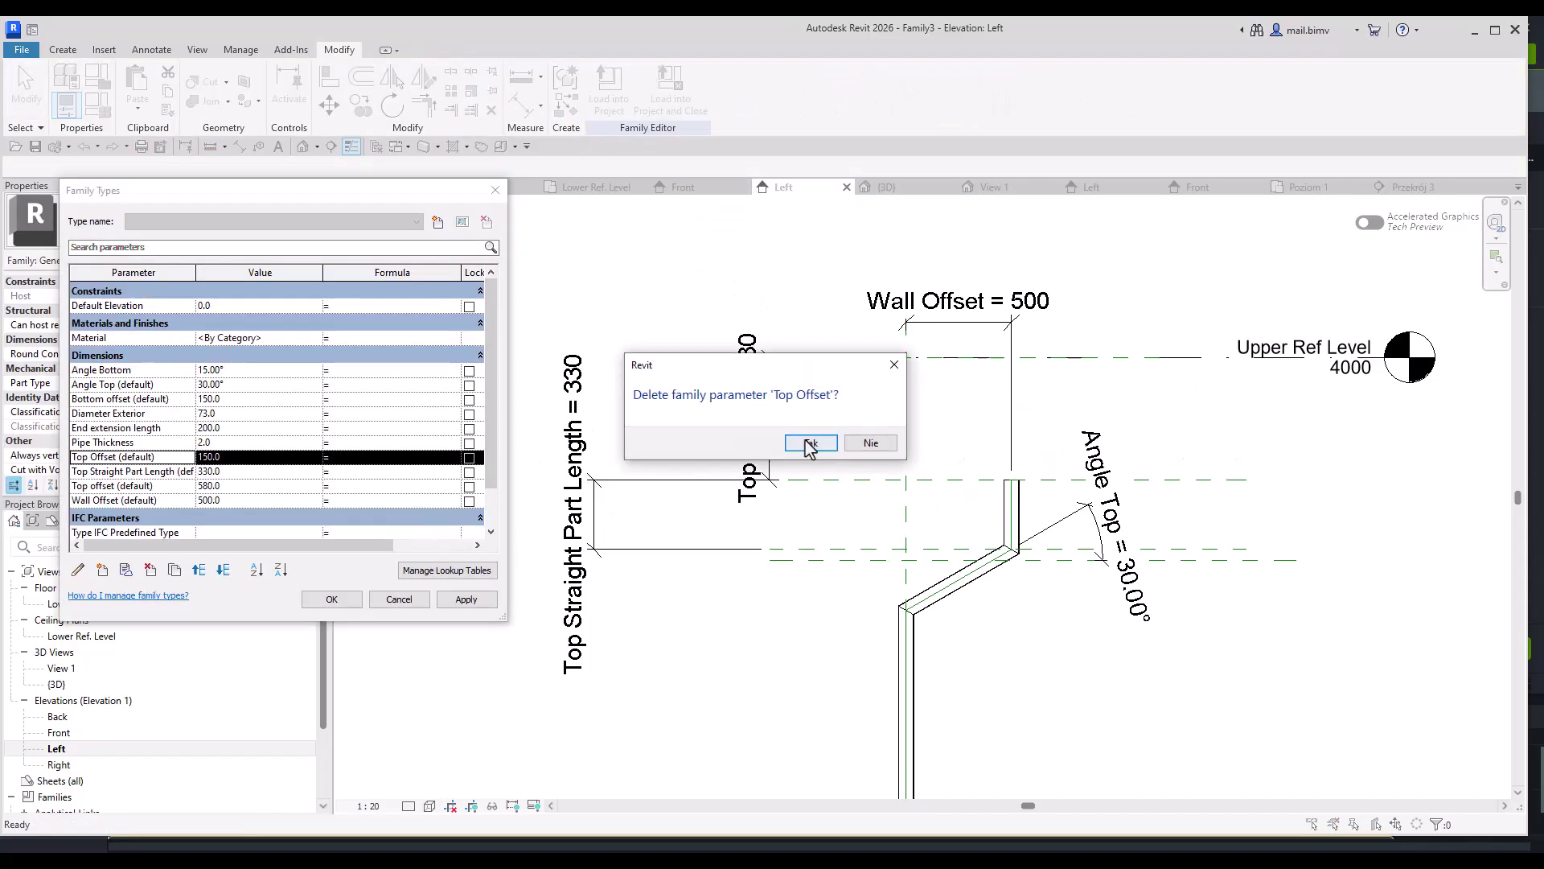
- Delete the duplicate Top Offset parameter and set the Top offset default to 150
click(810, 443)
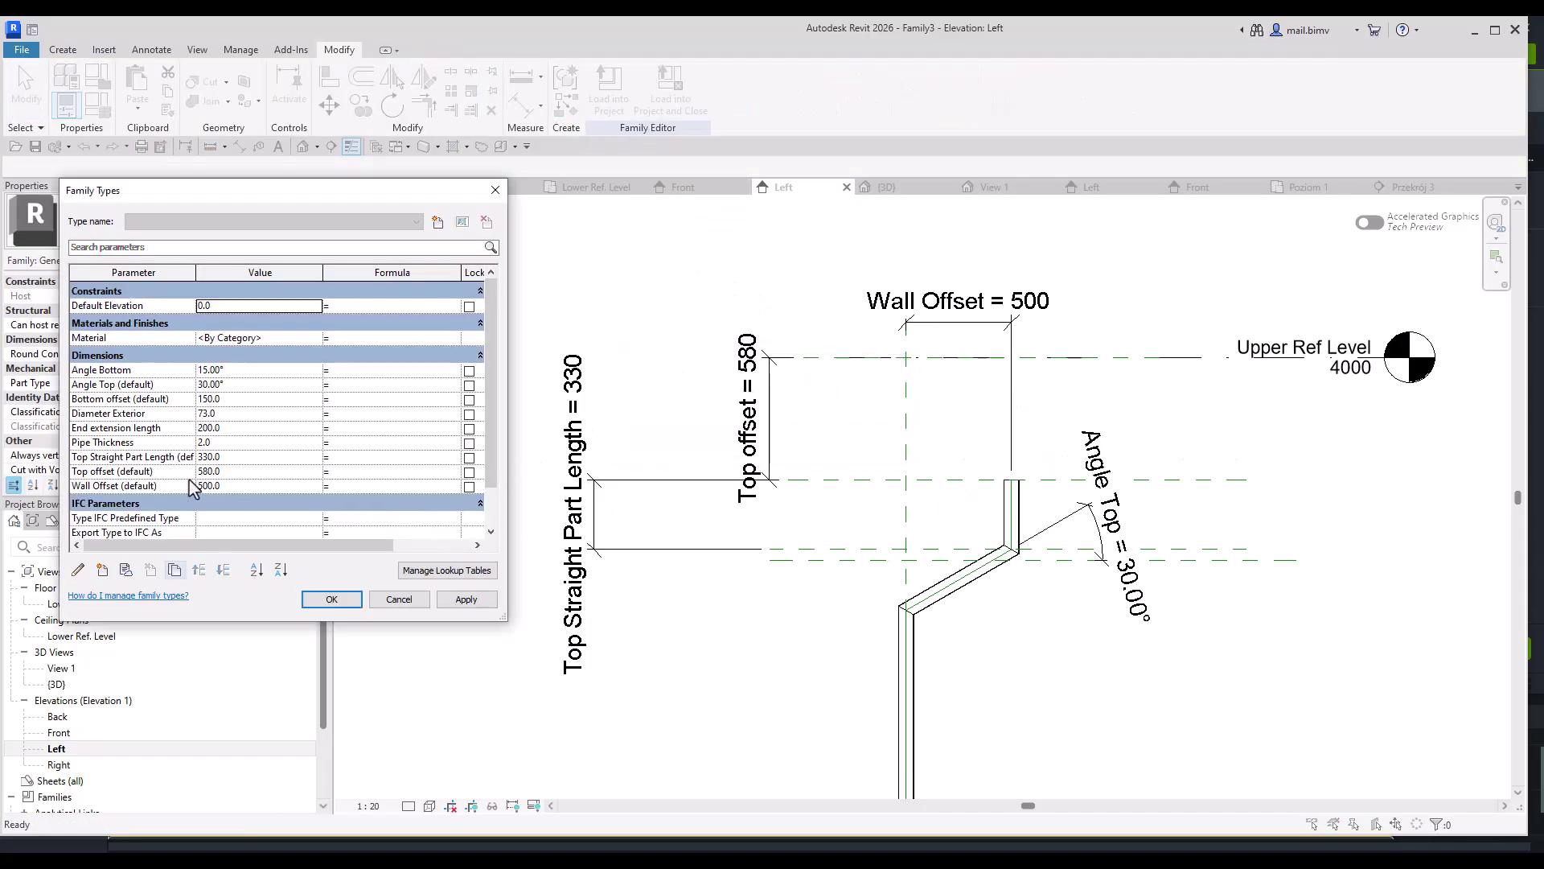
click(257, 473)
text(150)
click(450, 603)
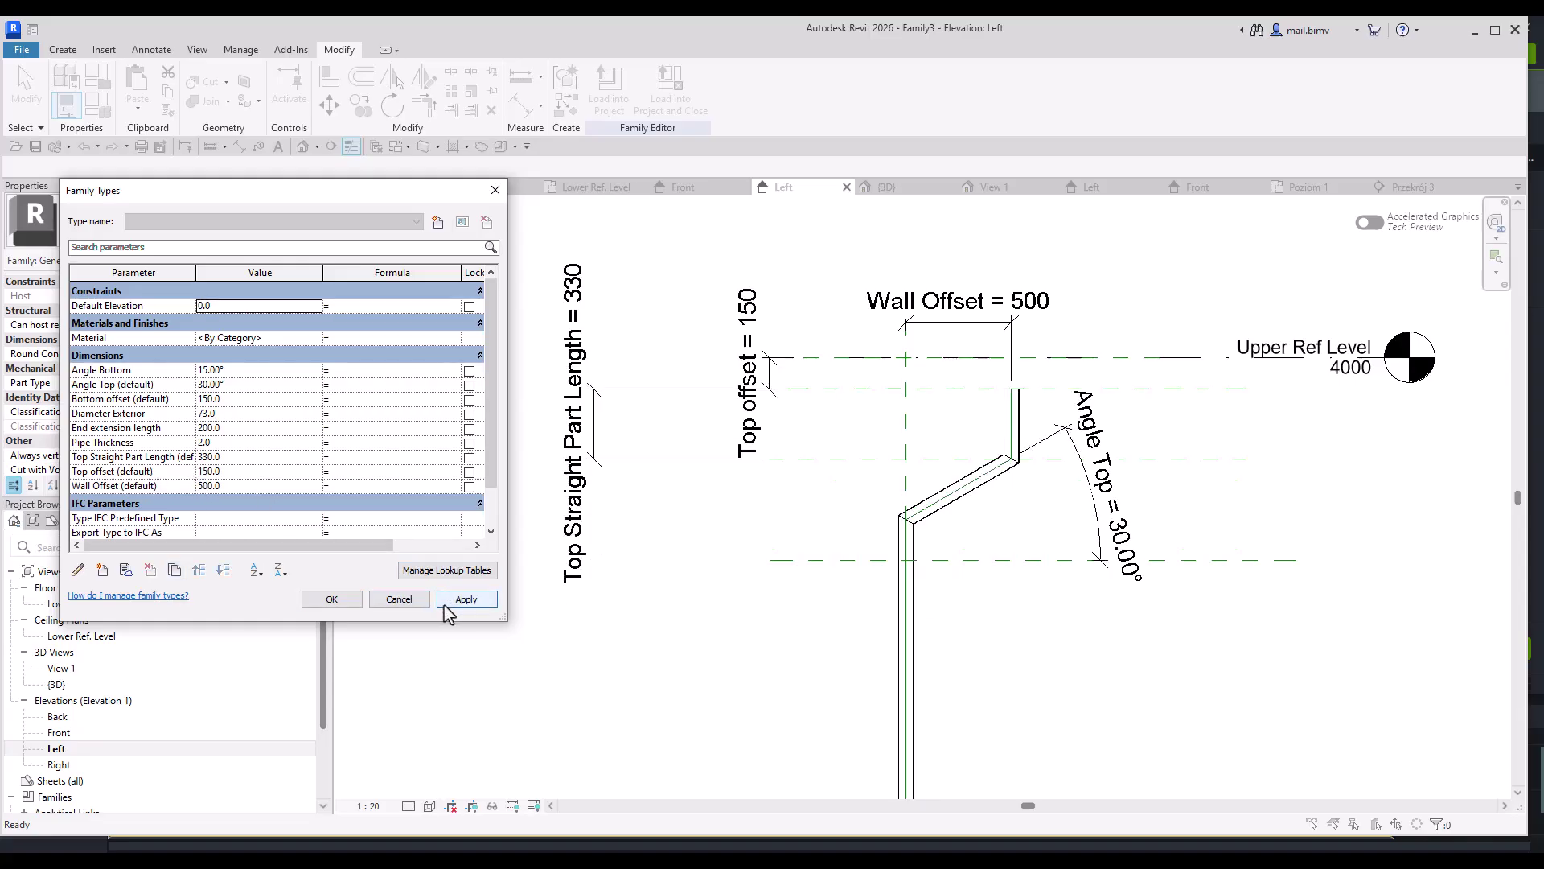
click(338, 599)
- Reload the family into 01_Gutter_Project.rvt, overwriting the existing version
click(609, 88)
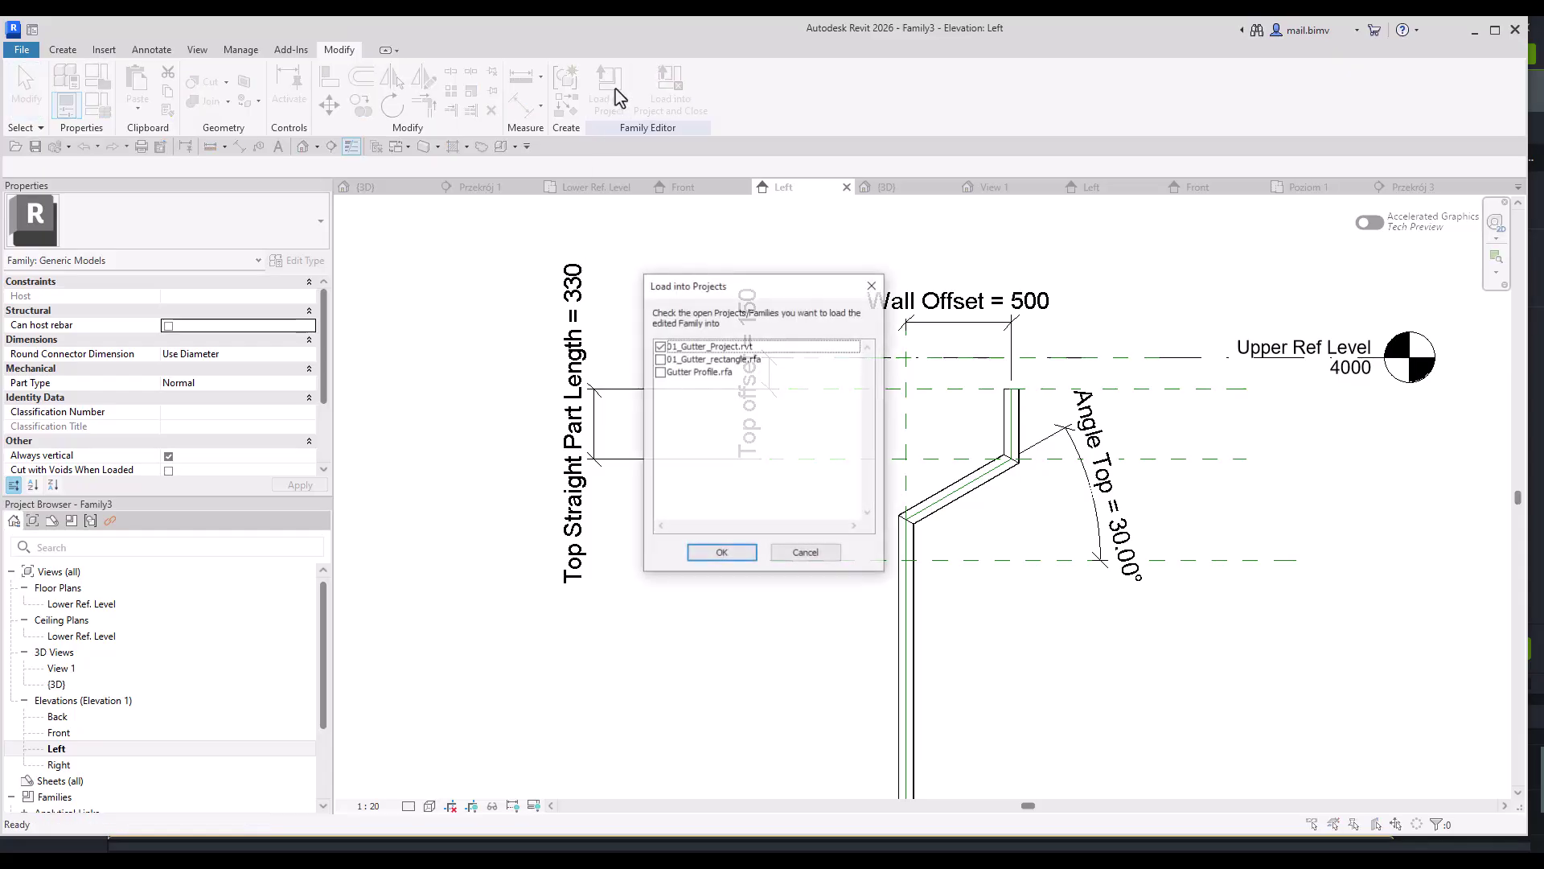
click(705, 555)
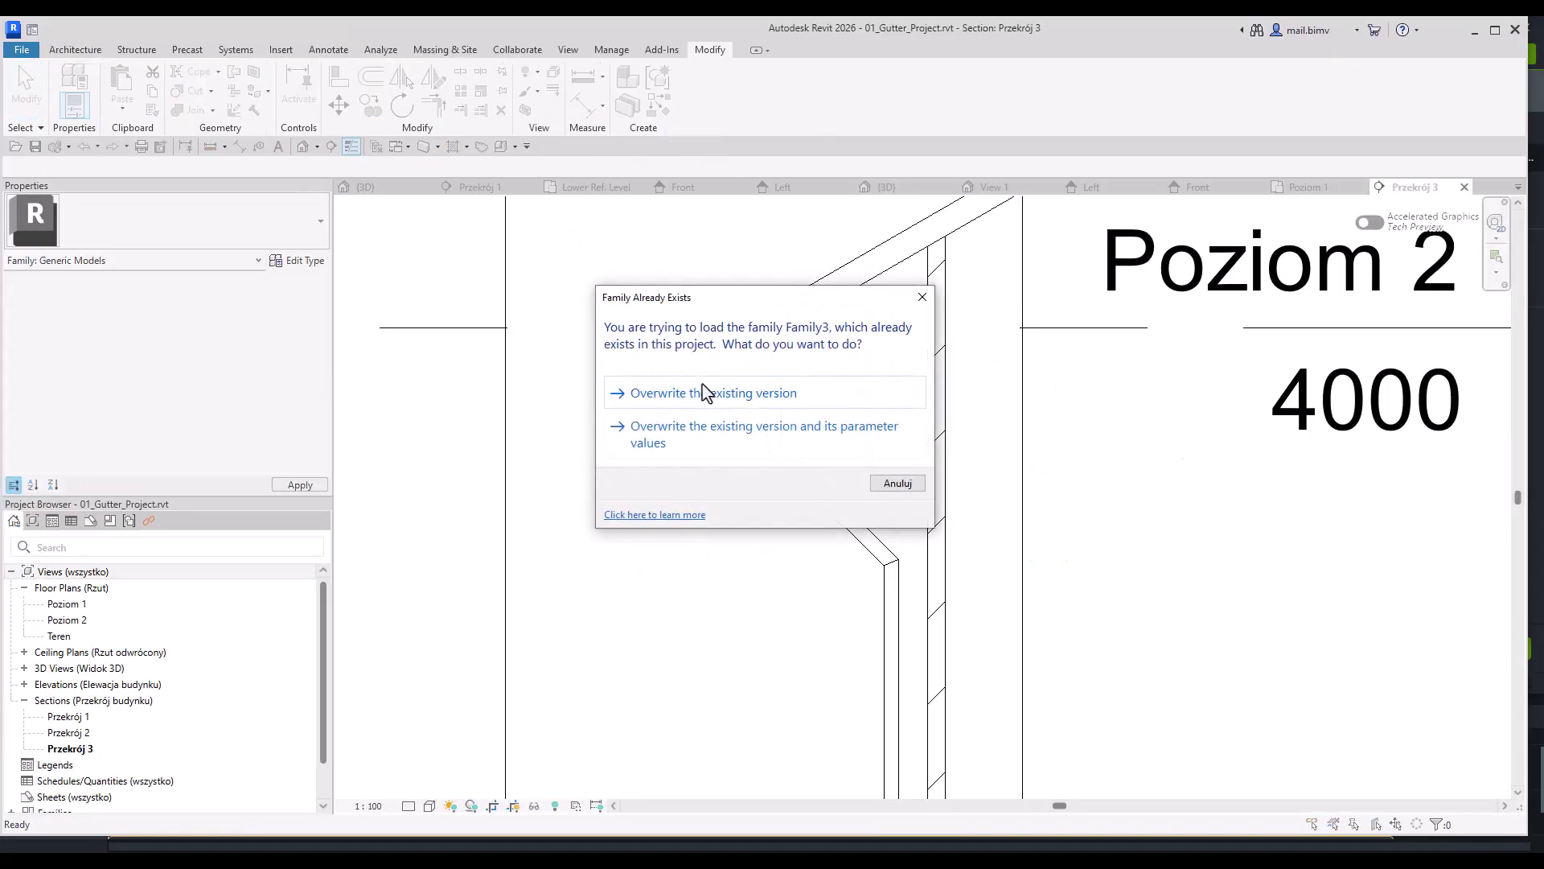
click(703, 390)
click(773, 481)
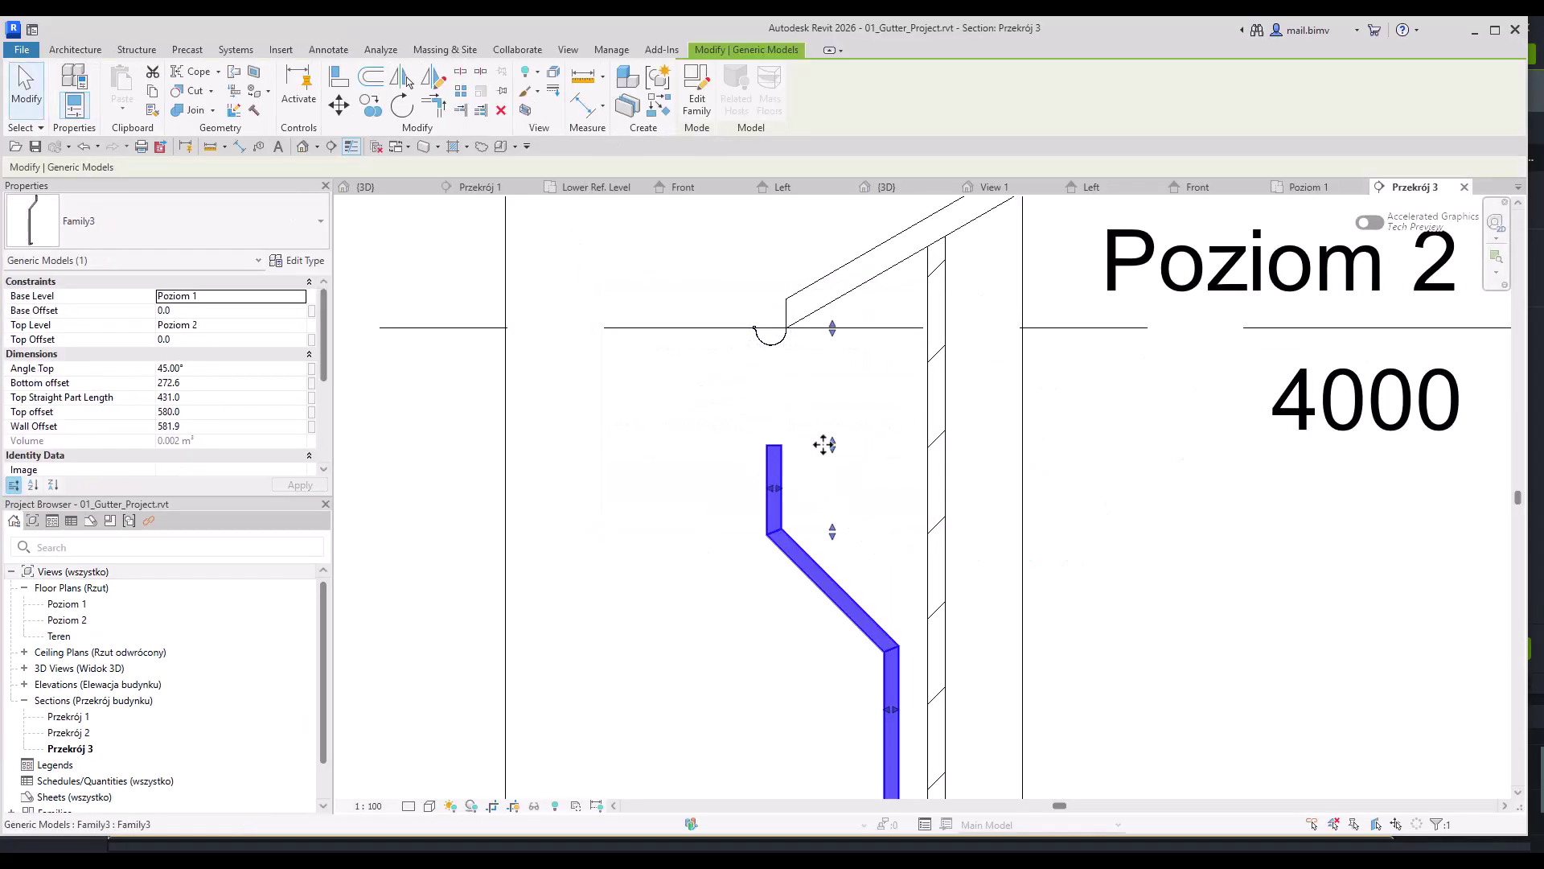
- Drag the downspout's shape handles to Top offset 76.8 and wall offset 661.9
drag(834, 354, 835, 434)
scroll(795, 396, down, 3)
drag(828, 547, 829, 544)
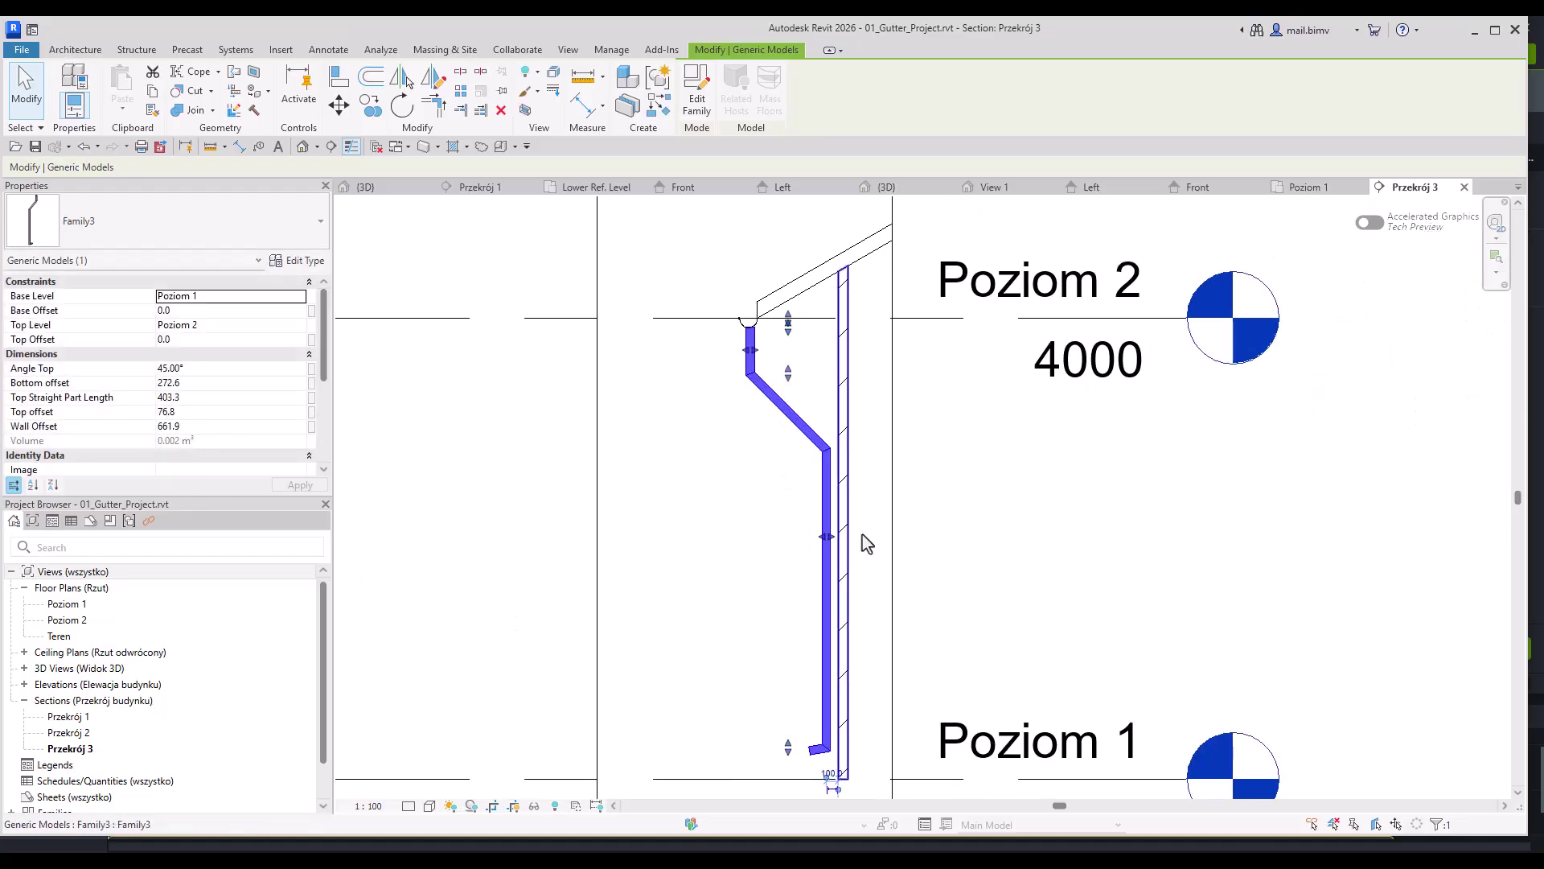
scroll(827, 510, down, 2)
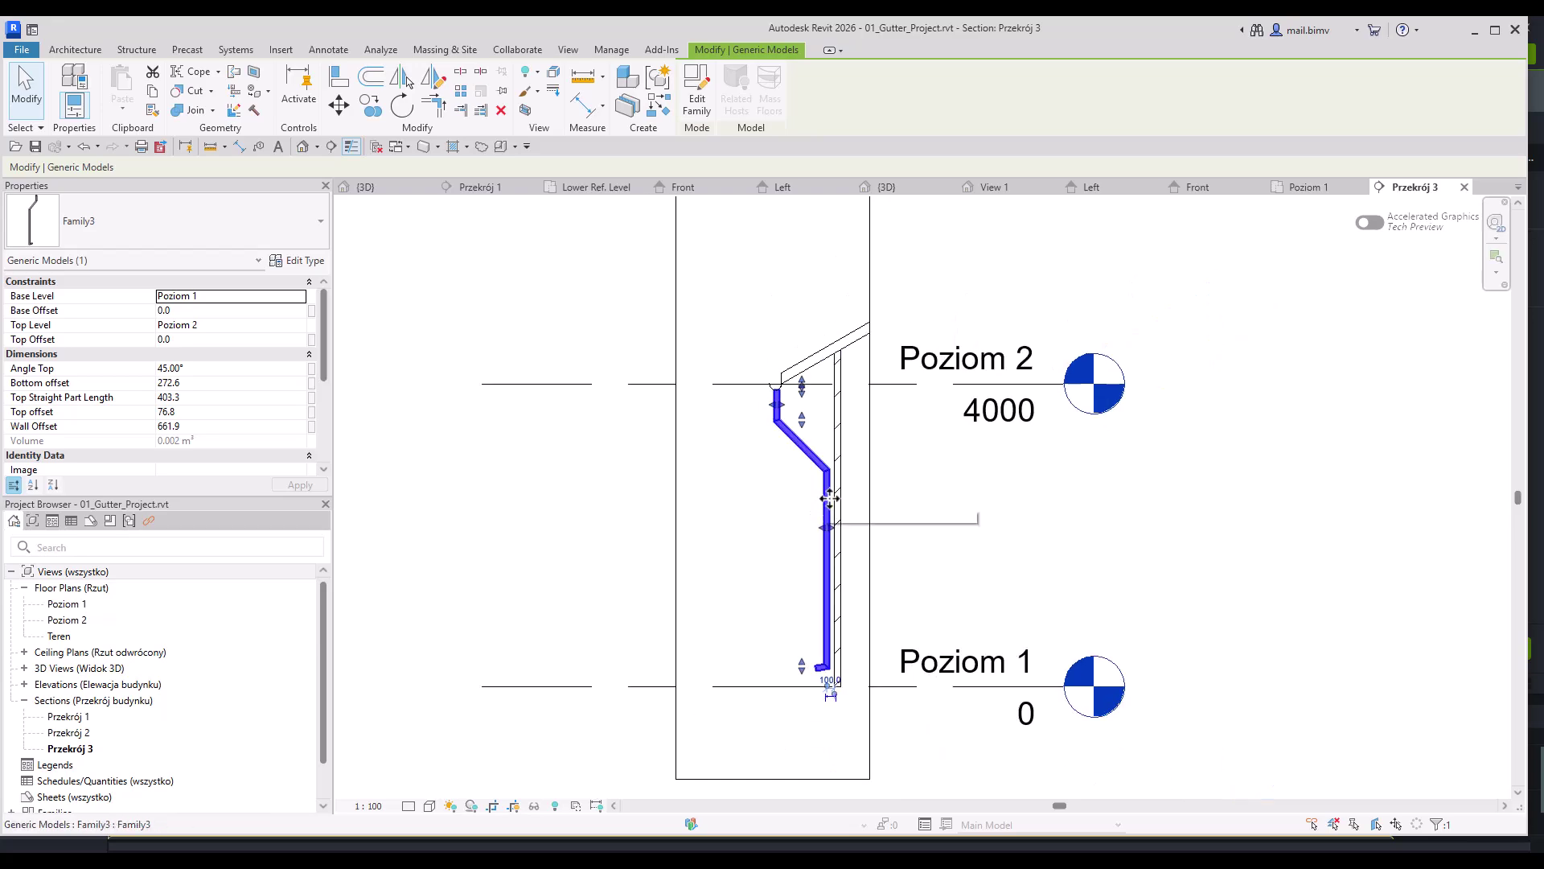
scroll(696, 439, up, 1)
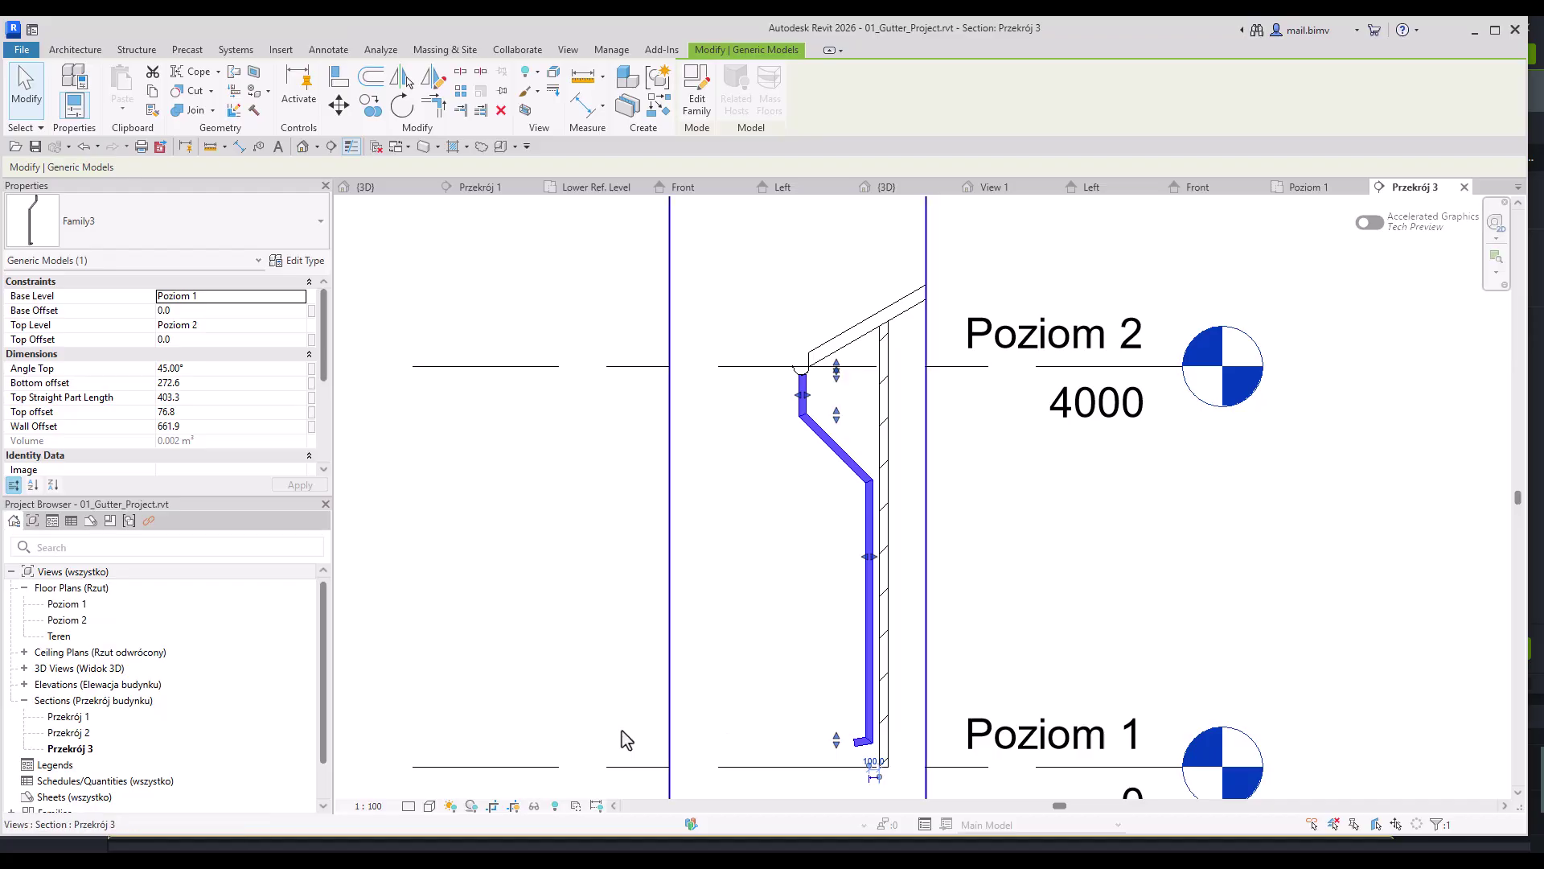
click(354, 842)
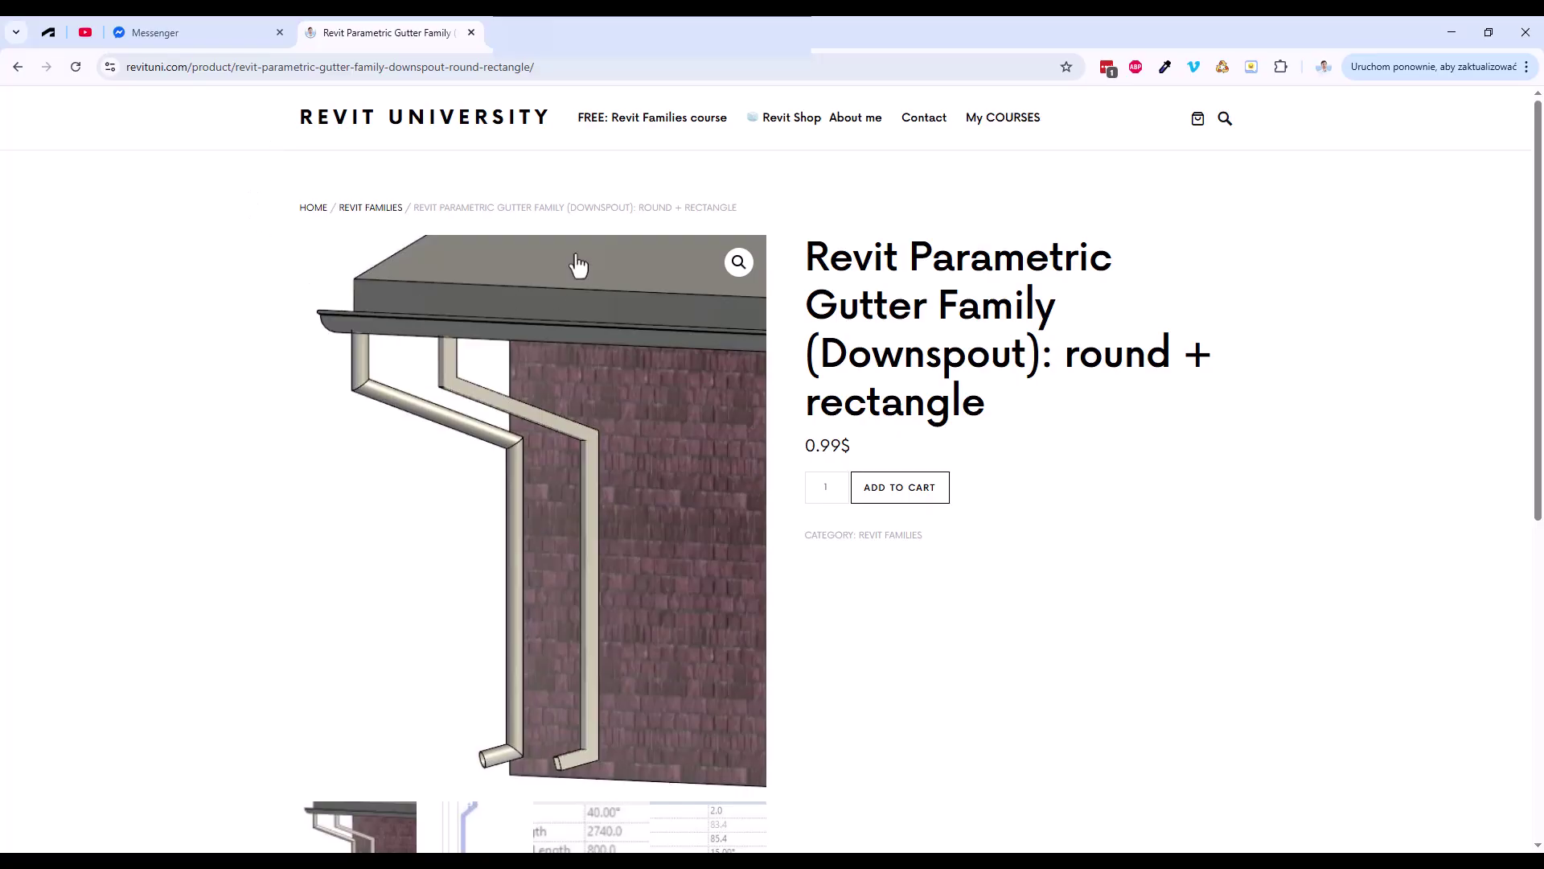
- Open the Revit Shop page listing the Parametric Gutter Family (Downspout)
click(788, 128)
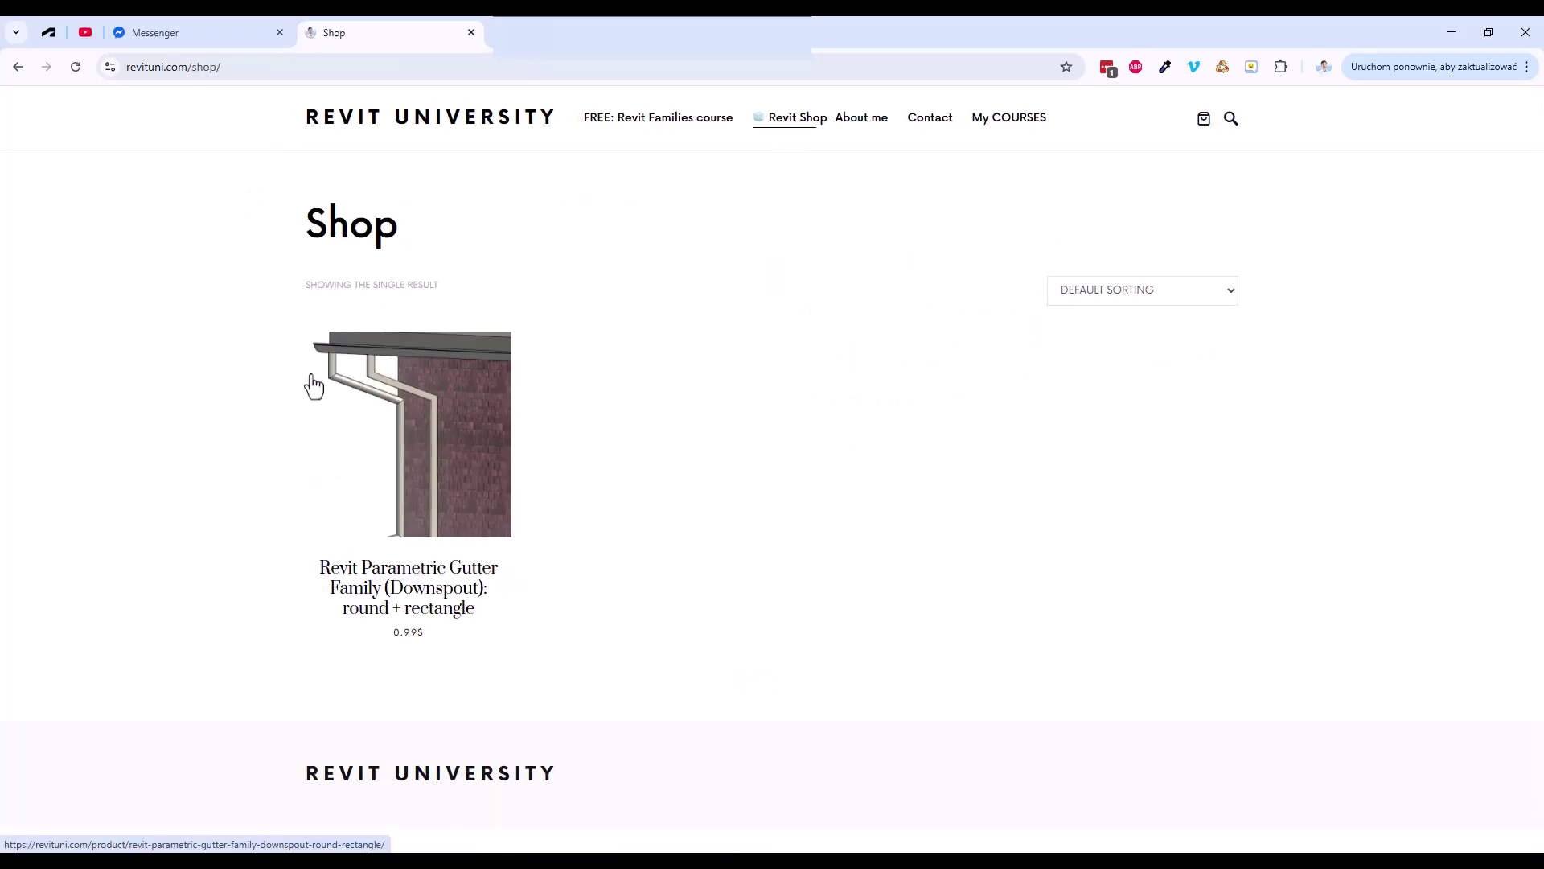